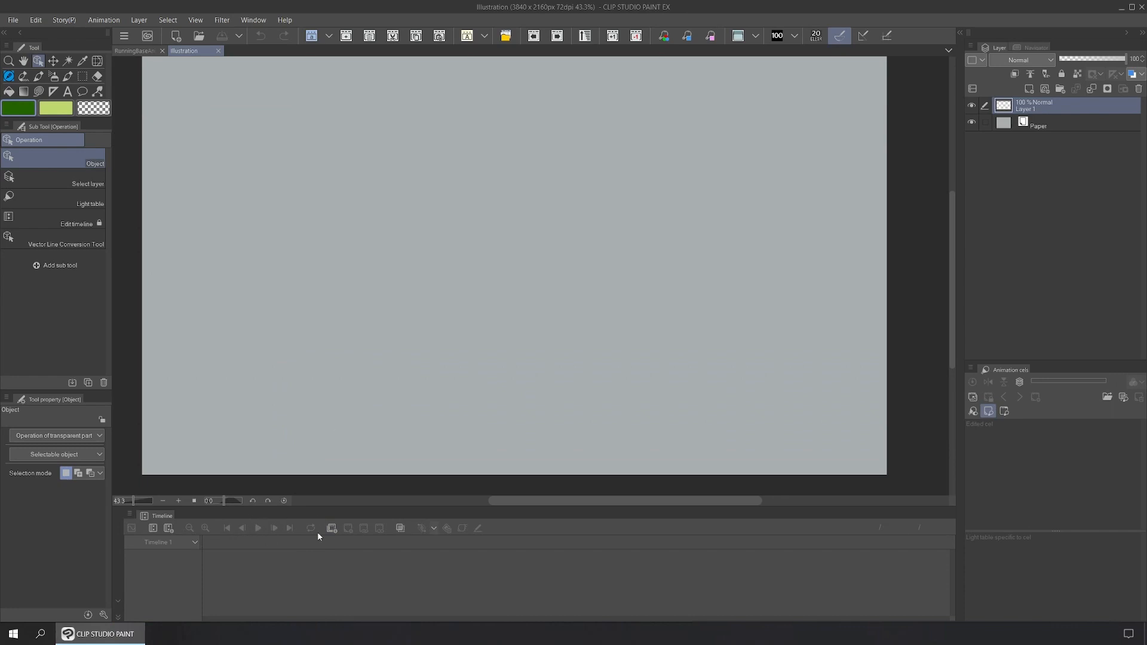
Step: Create a new timeline with a 12 fps frame rate and 48-frame playback time
{"action": "left_click", "coordinate": [171, 525]}
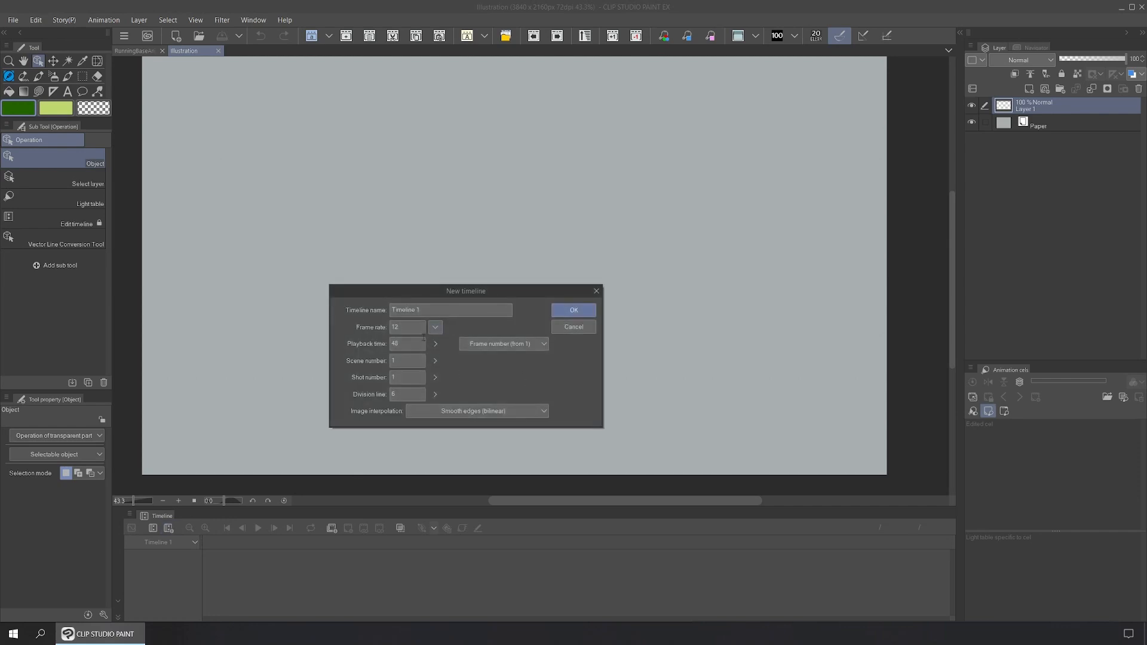
{"action": "left_click", "coordinate": [435, 327]}
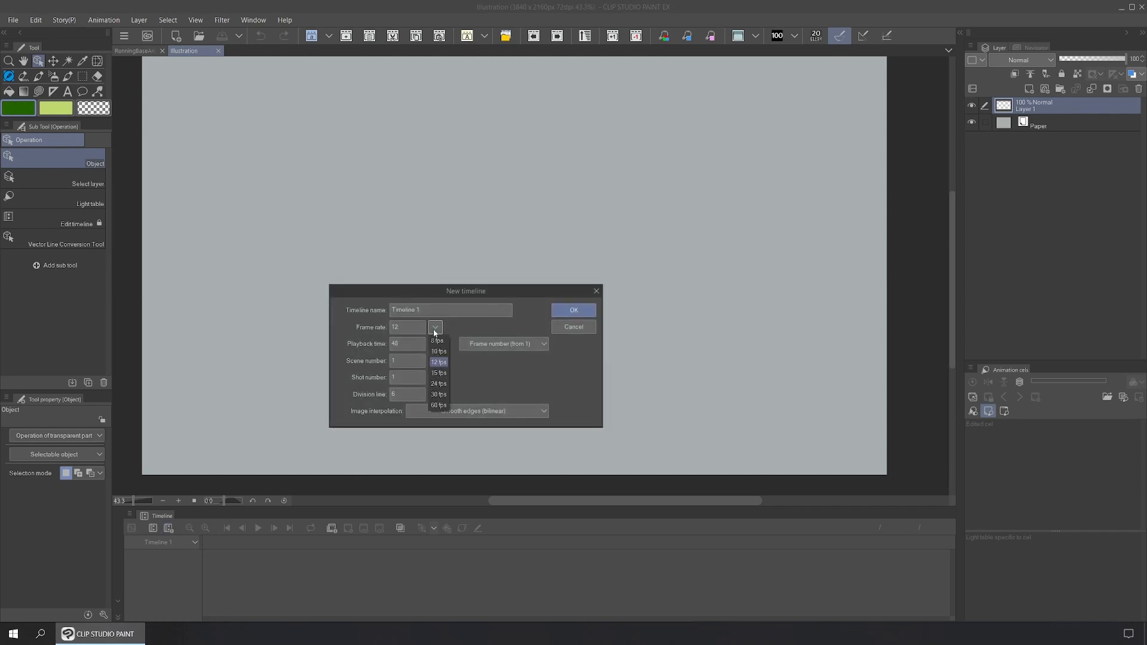
{"action": "left_click", "coordinate": [439, 362]}
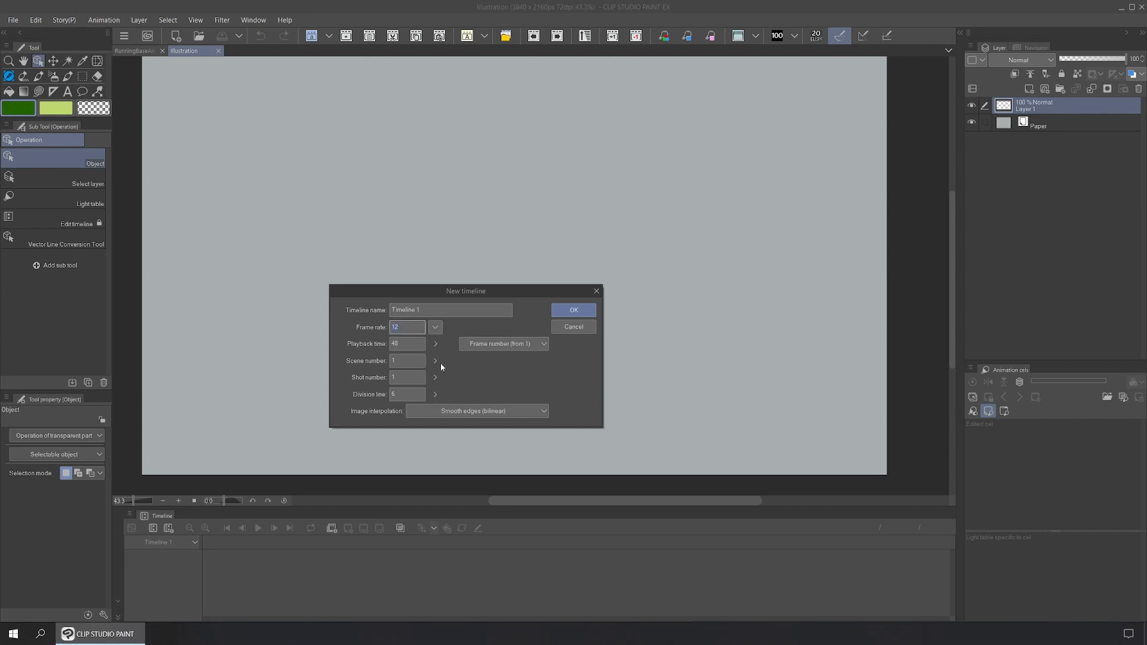
{"action": "left_click", "coordinate": [401, 343]}
{"action": "left_click", "coordinate": [583, 314]}
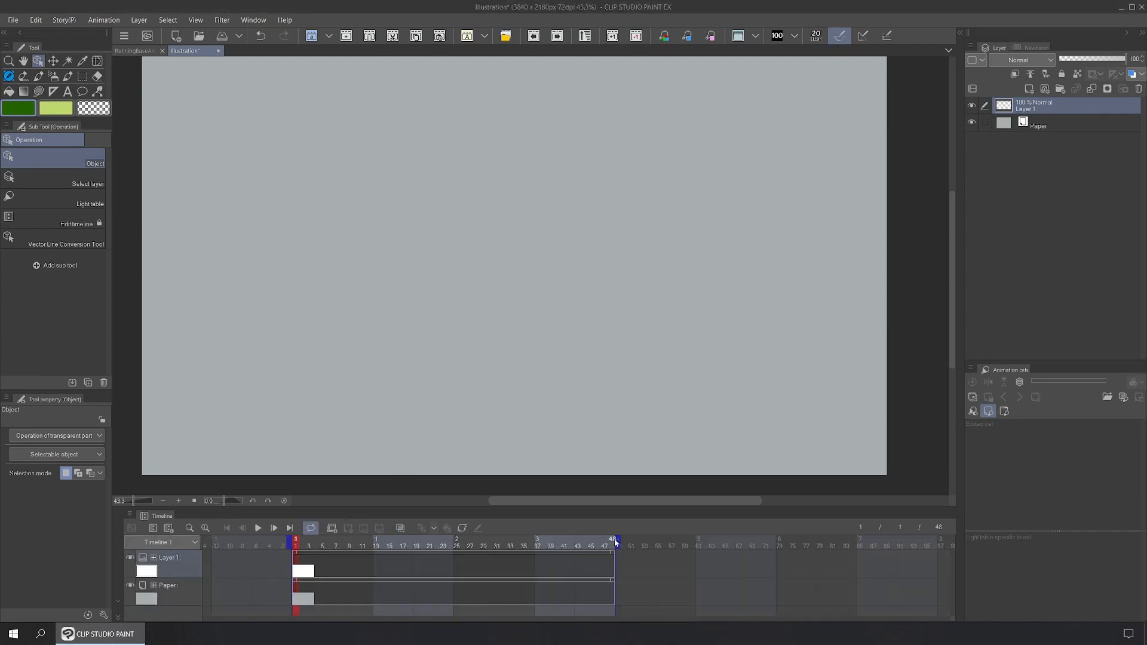
Step: Play and stop the timeline, check the playback settings unchanged, then expand the AutoAction materials
{"action": "left_click", "coordinate": [257, 530]}
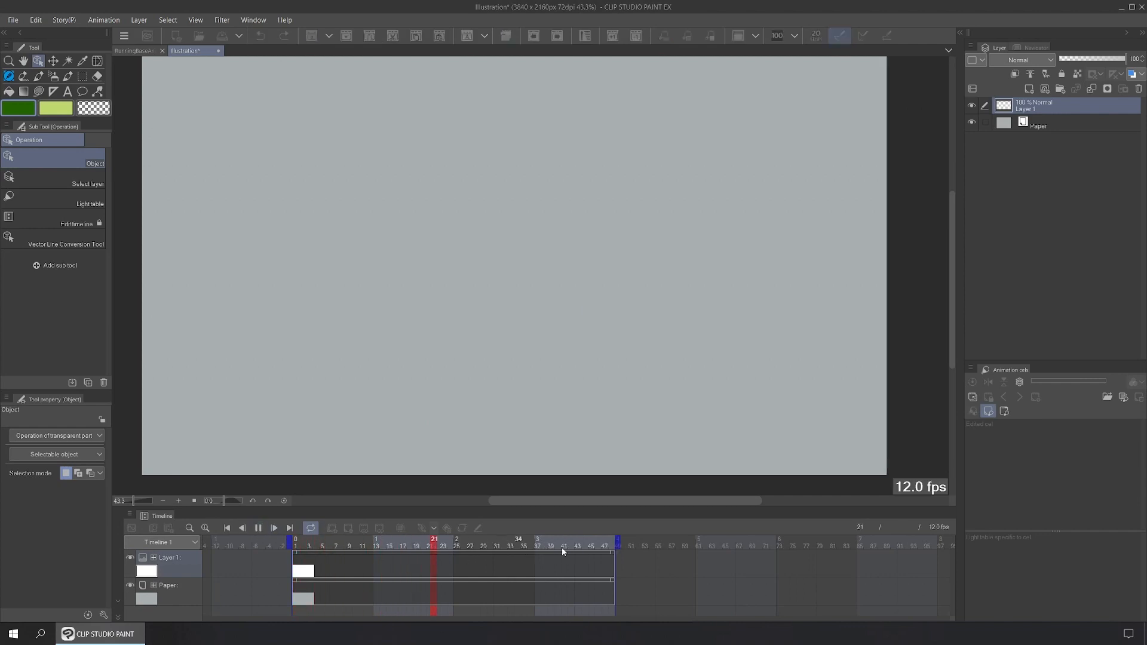
{"action": "left_click", "coordinate": [258, 528]}
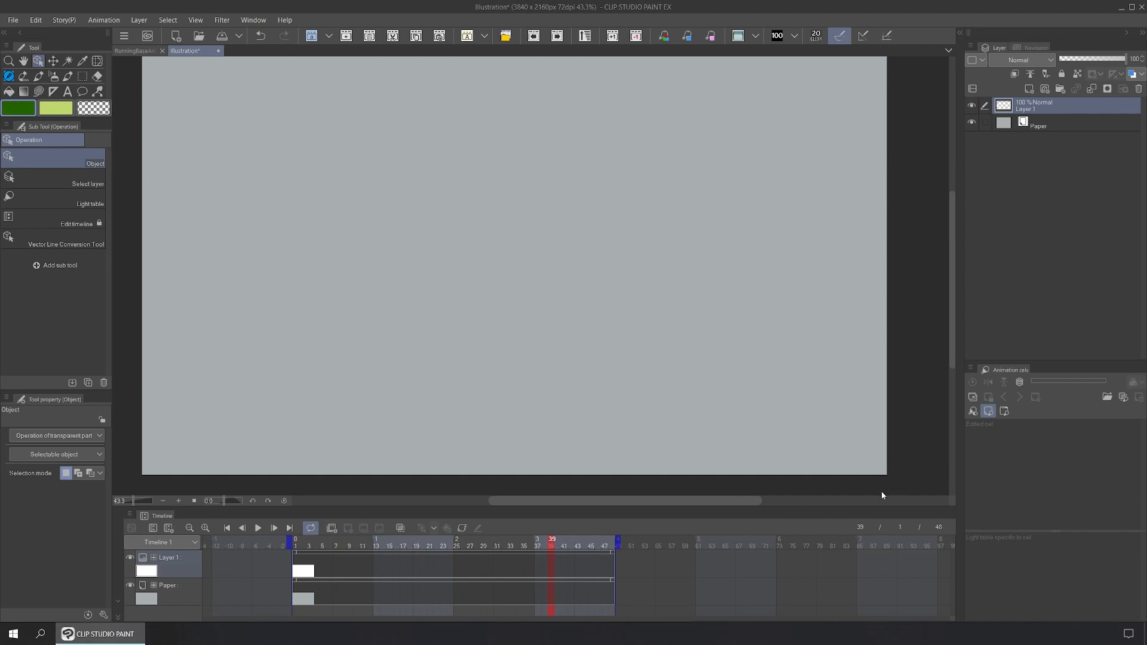
{"action": "left_click", "coordinate": [111, 21]}
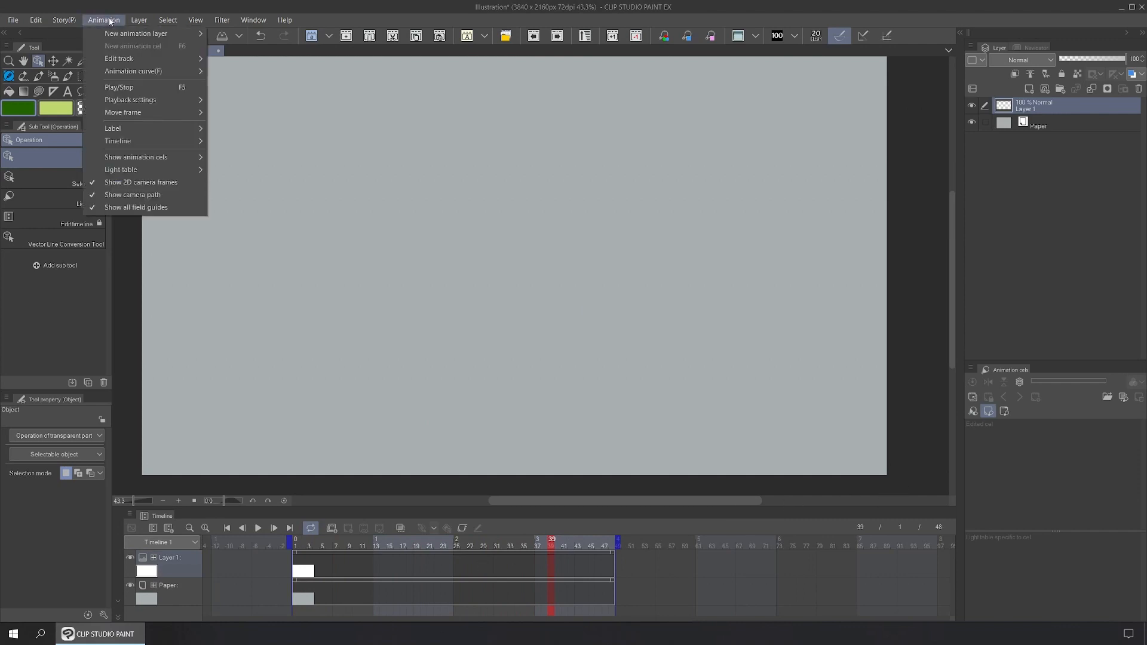
{"action": "mouse_move", "coordinate": [168, 102]}
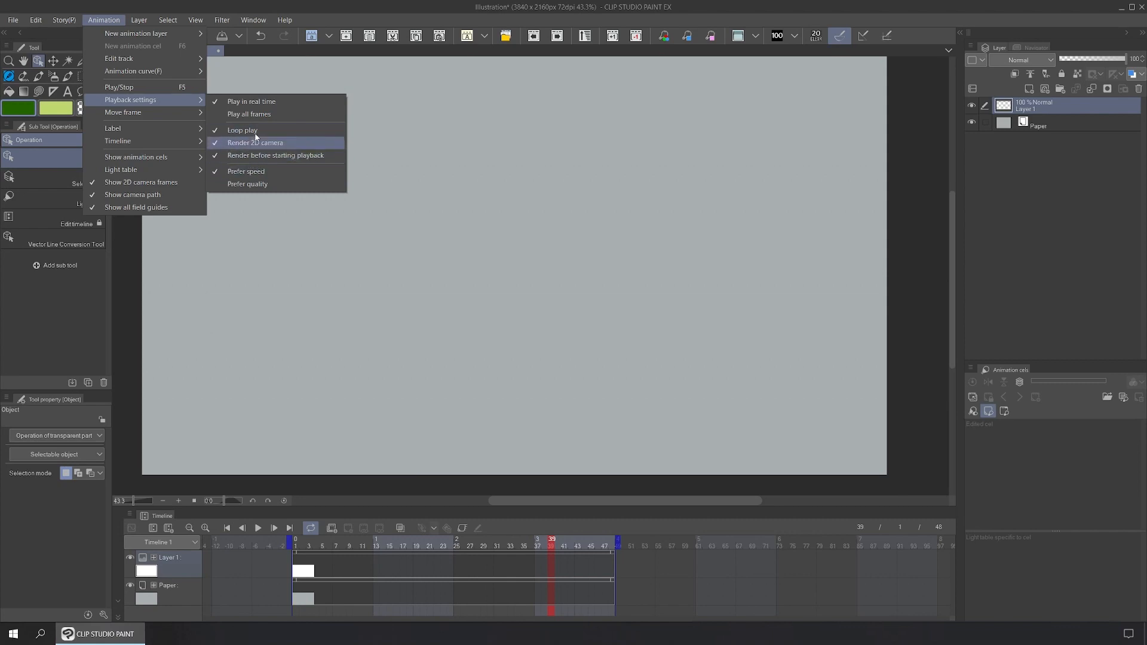
{"action": "left_click", "coordinate": [483, 135]}
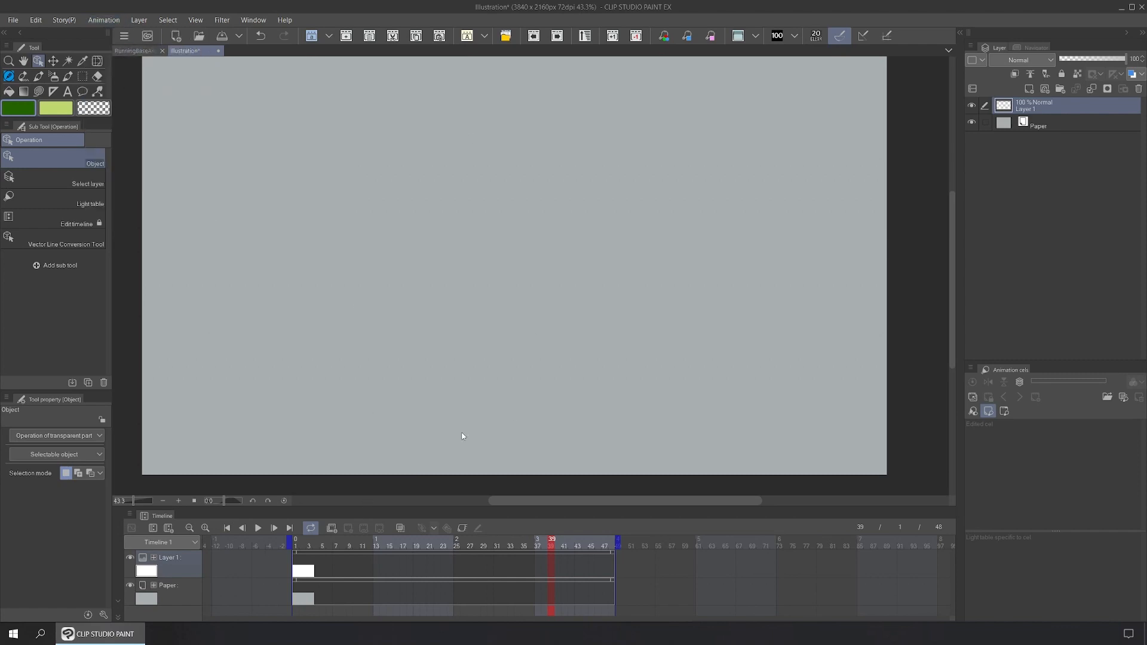
{"action": "left_click", "coordinate": [963, 34]}
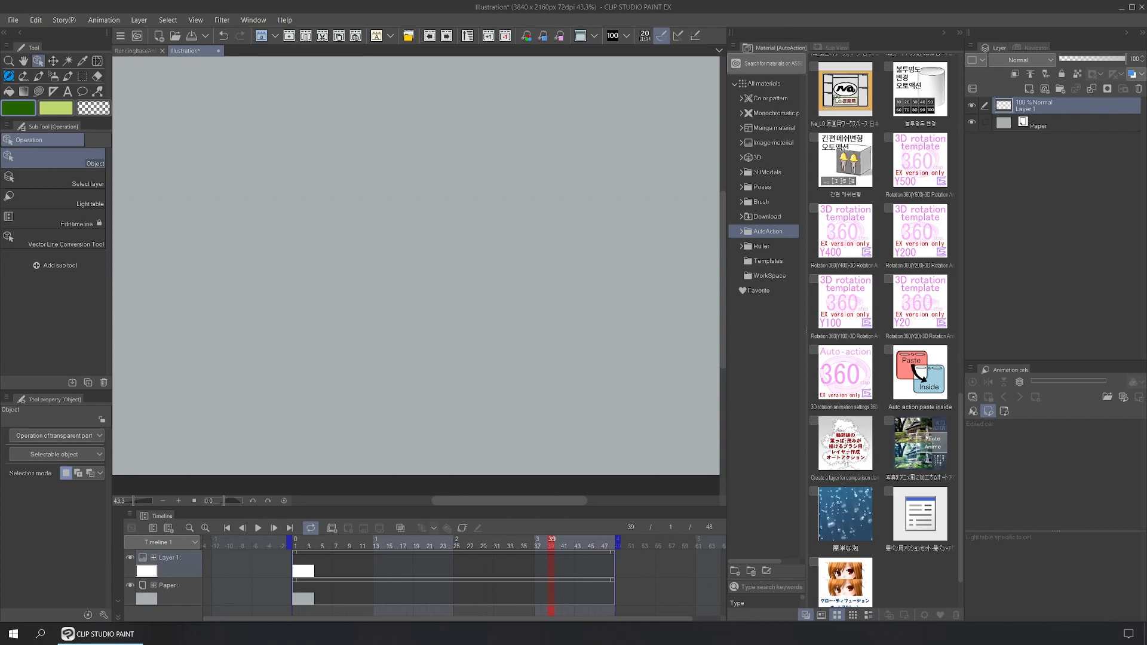
{"action": "left_click_drag", "start_coordinate": [596, 0], "coordinate": [560, 95]}
Step: Maximize the 3D Rotation Animation Material Set [360] page, read through its instructions, then close it
{"action": "left_click", "coordinate": [783, 97]}
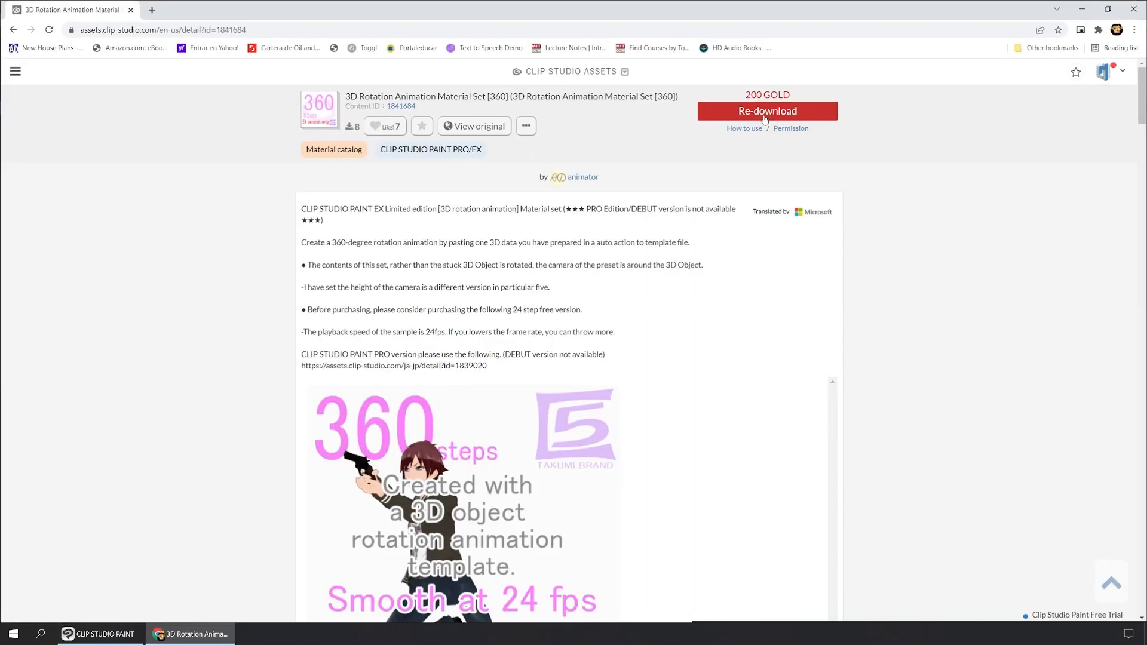
{"action": "scroll", "coordinate": [629, 262], "scroll_direction": "down", "scroll_amount": 3}
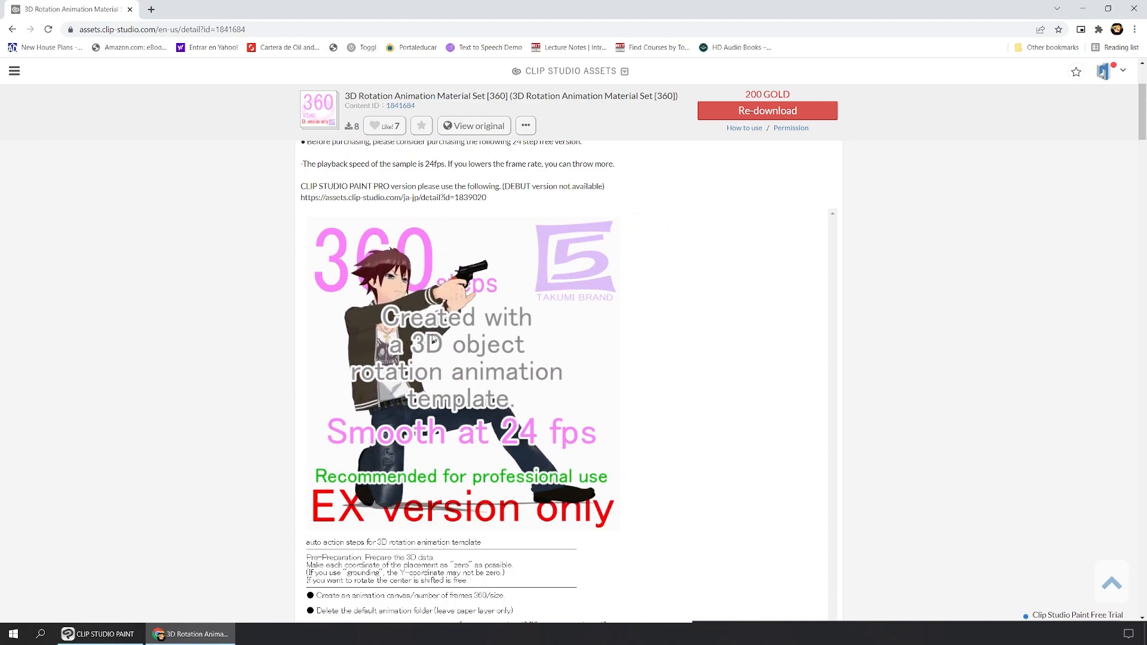
{"action": "scroll", "coordinate": [434, 340], "scroll_direction": "down", "scroll_amount": 10}
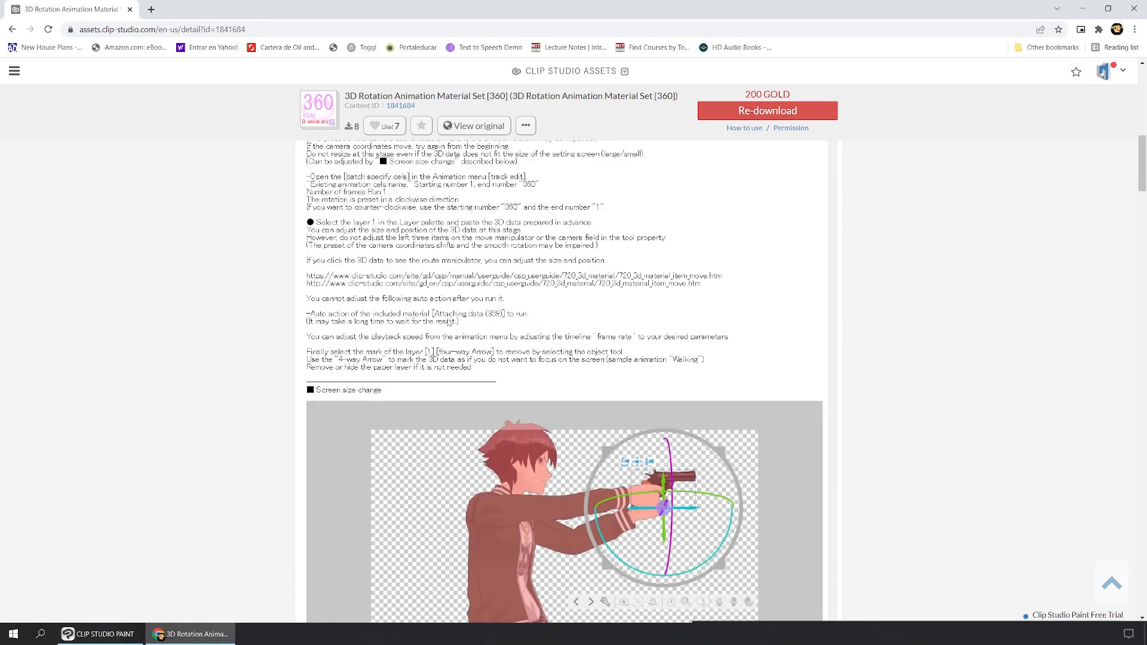
{"action": "scroll", "coordinate": [448, 323], "scroll_direction": "down", "scroll_amount": 10}
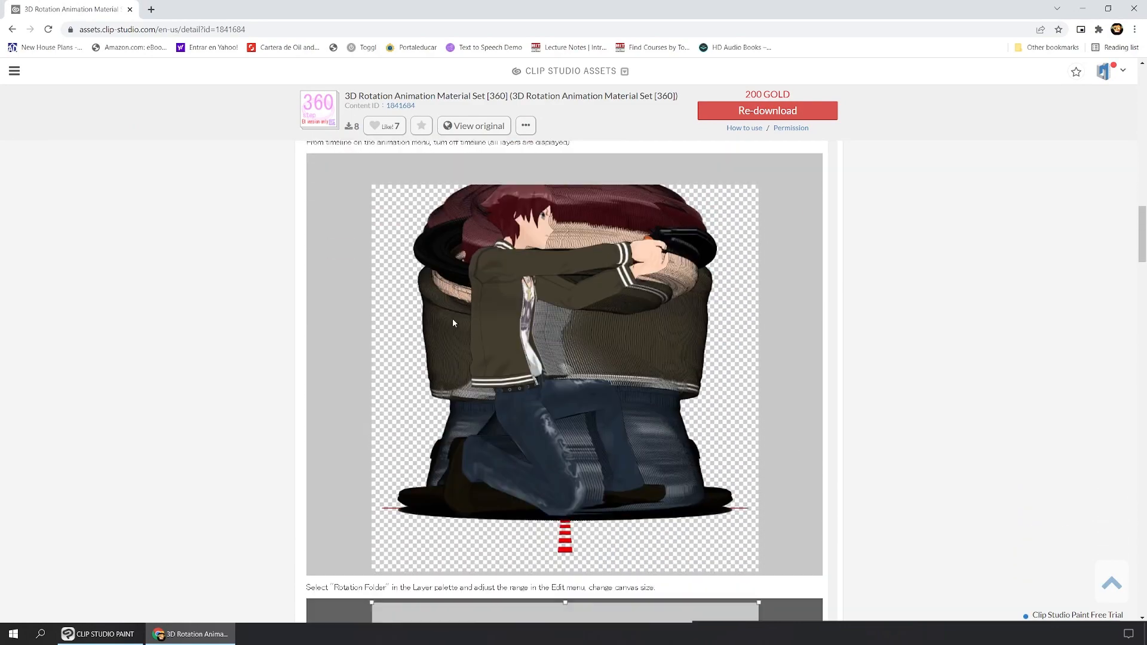
{"action": "scroll", "coordinate": [453, 323], "scroll_direction": "down", "scroll_amount": 10}
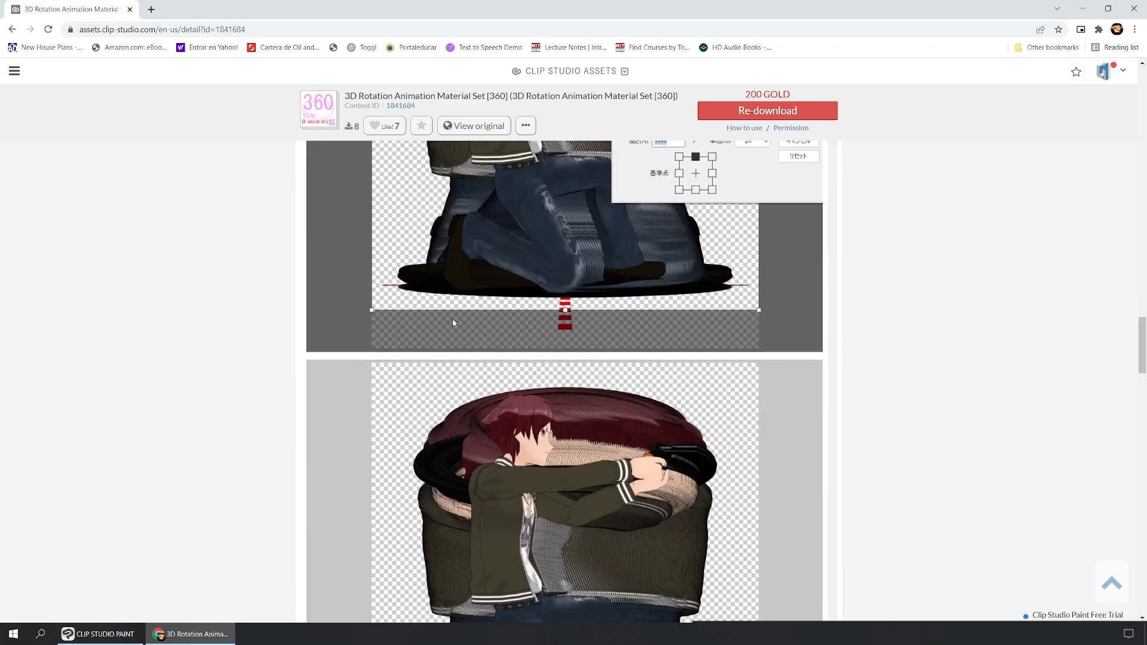
{"action": "scroll", "coordinate": [452, 323], "scroll_direction": "down", "scroll_amount": 10}
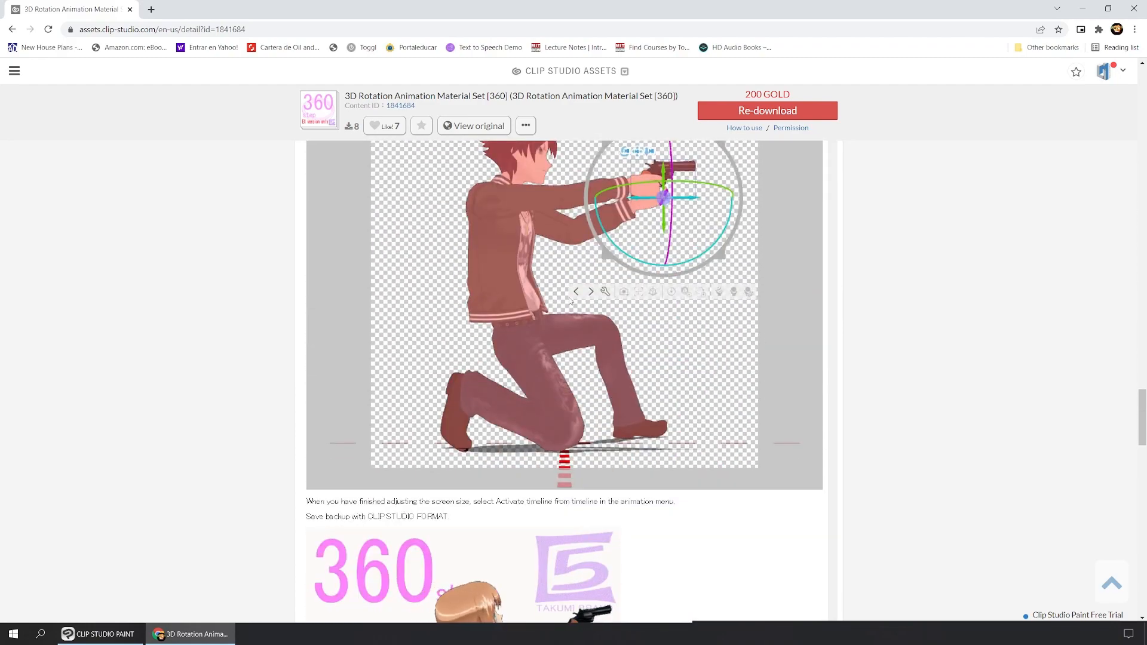
{"action": "scroll", "coordinate": [570, 301], "scroll_direction": "down", "scroll_amount": 5}
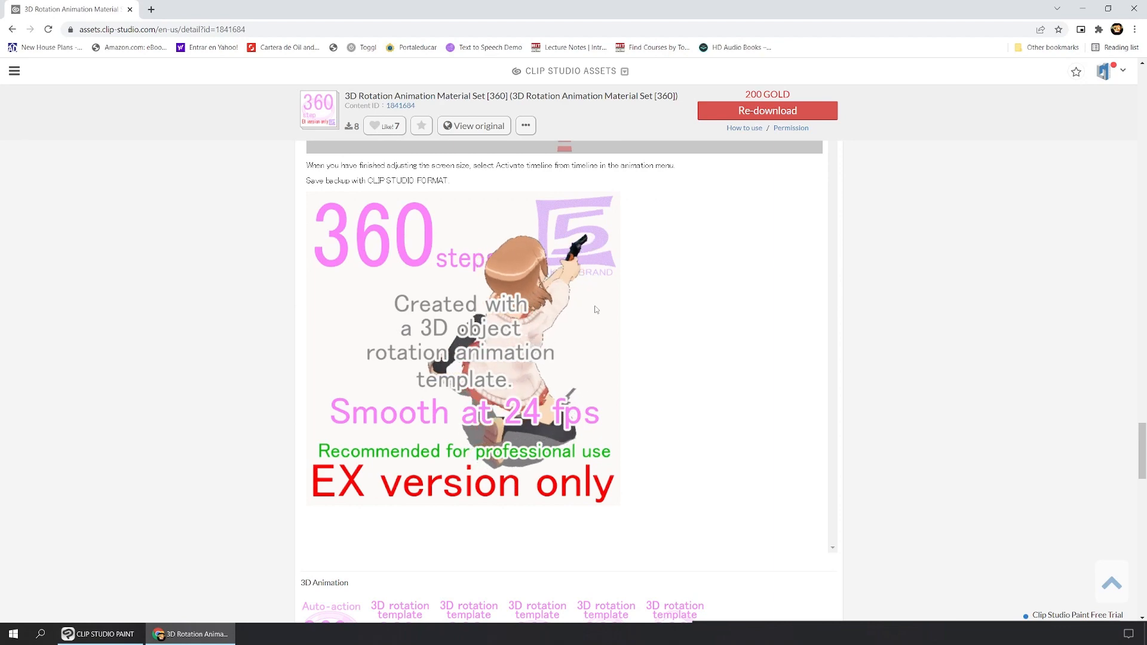
{"action": "scroll", "coordinate": [596, 309], "scroll_direction": "down", "scroll_amount": 5}
{"action": "scroll", "coordinate": [622, 282], "scroll_direction": "up", "scroll_amount": 7}
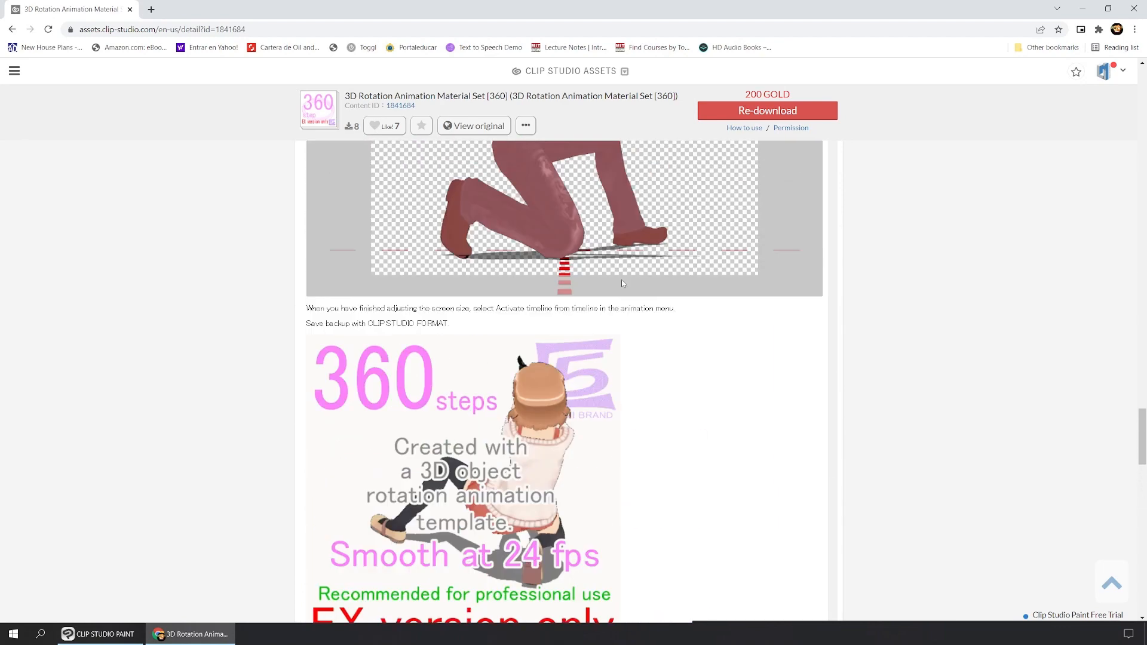
{"action": "scroll", "coordinate": [622, 283], "scroll_direction": "up", "scroll_amount": 1}
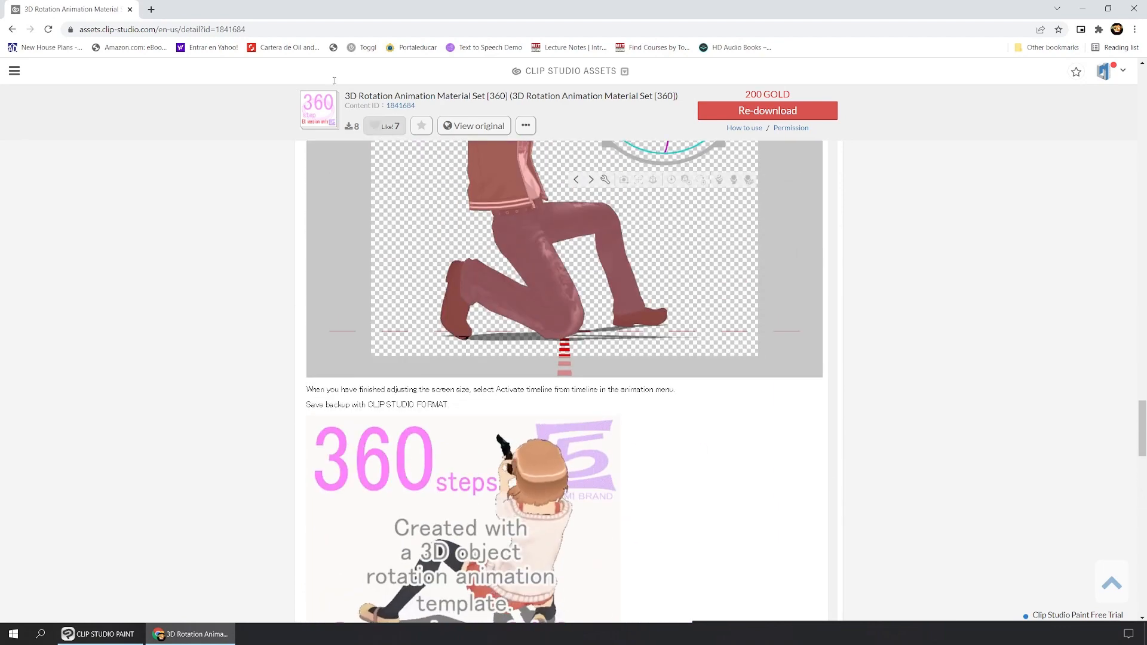
{"action": "left_click", "coordinate": [1136, 11]}
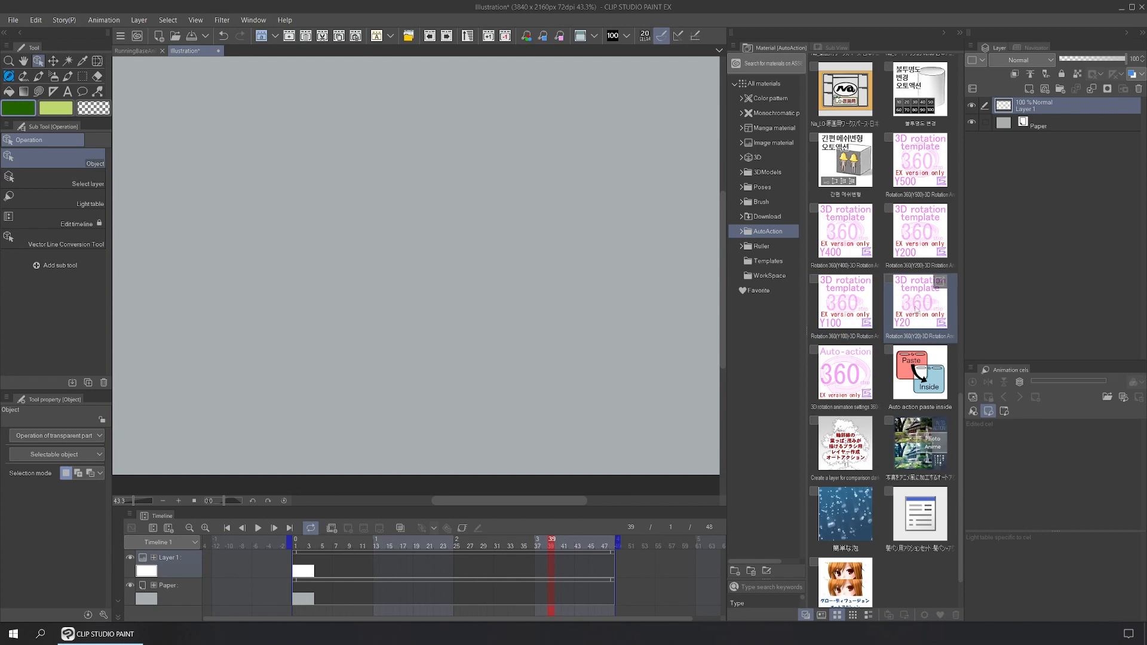
Step: Apply the Rotation 360 Y20 template, review the numbered layers, and begin a new document with Ctrl+N
{"action": "left_click_drag", "start_coordinate": [920, 309], "coordinate": [345, 333]}
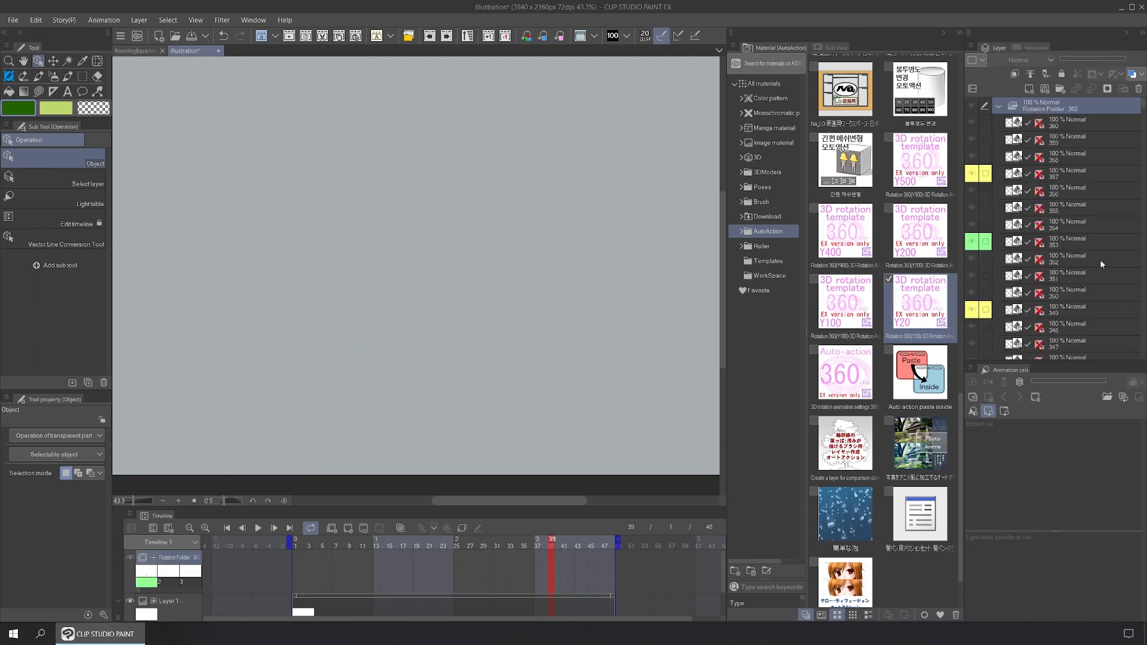
{"action": "scroll", "coordinate": [1067, 132], "scroll_direction": "down", "scroll_amount": 7}
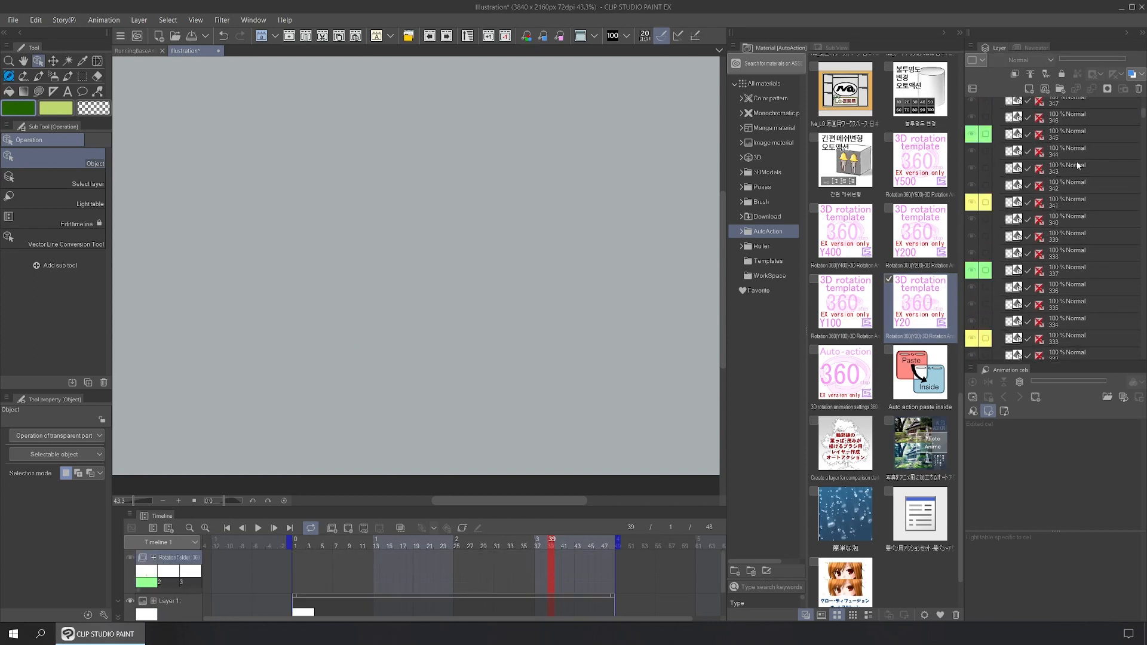
{"action": "scroll", "coordinate": [1078, 173], "scroll_direction": "down", "scroll_amount": 12}
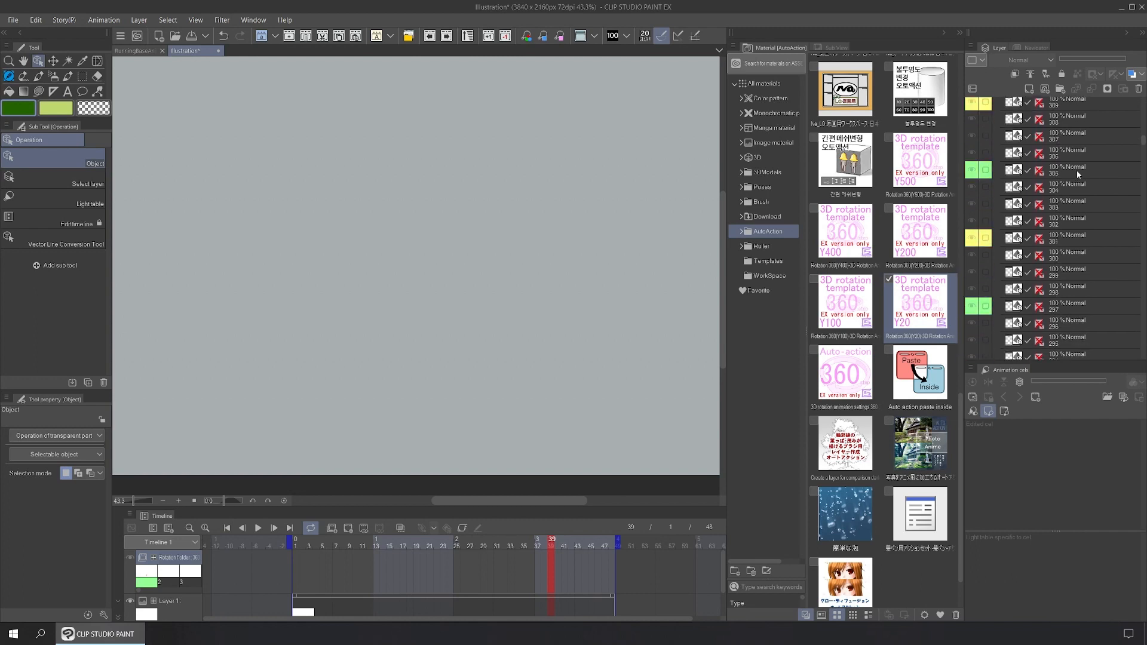
{"action": "key", "text": "ctrl+n"}
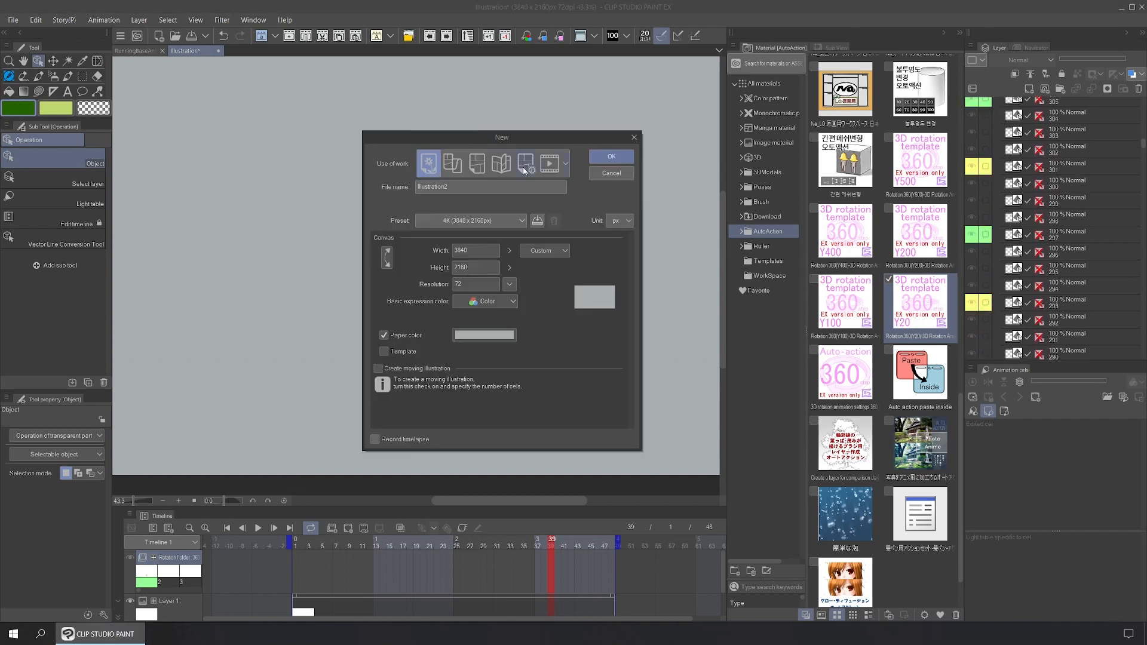
Step: Create the Illustration2 canvas at the 1920x1080 size preset
{"action": "left_click", "coordinate": [478, 220]}
{"action": "left_click", "coordinate": [473, 321]}
{"action": "left_click", "coordinate": [612, 156]}
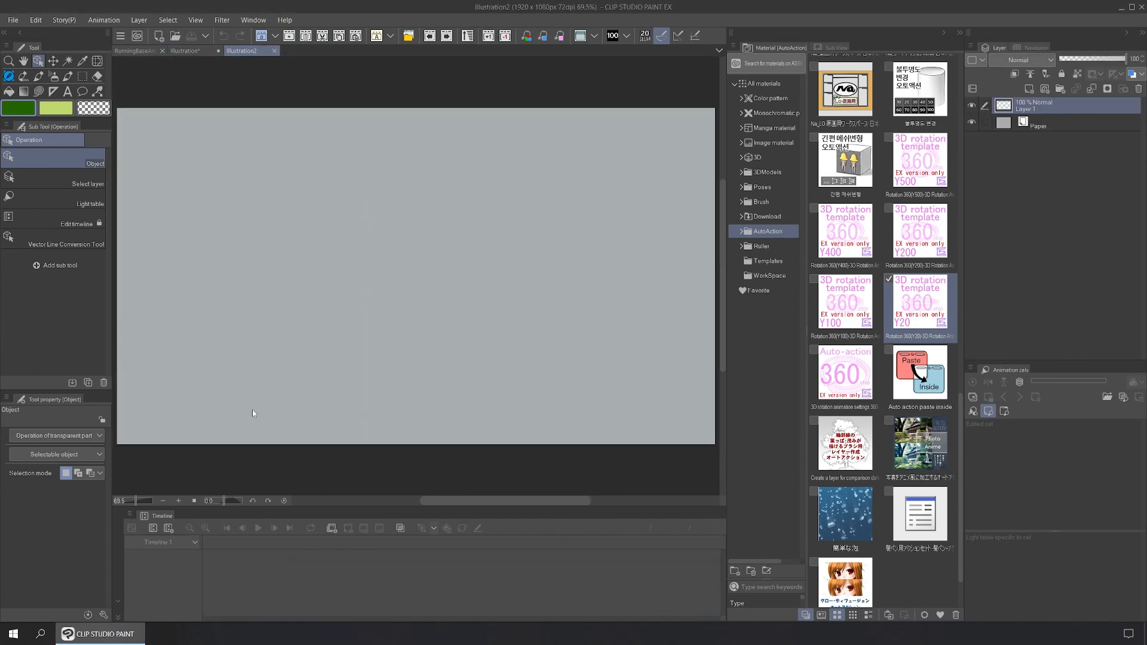
Step: Add a new timeline running at 24 fps with 360 frames
{"action": "left_click", "coordinate": [169, 528]}
{"action": "key", "text": "Tab"}
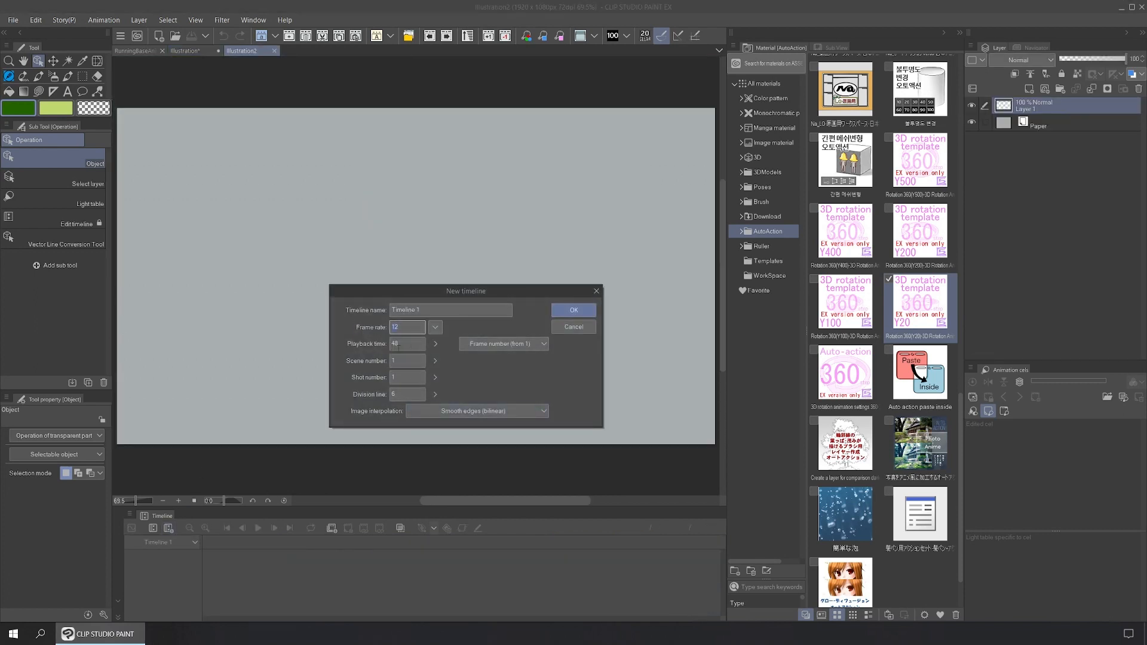
{"action": "key", "text": "alt+Down"}
{"action": "key", "text": "Down"}
{"action": "key", "text": "Down"}
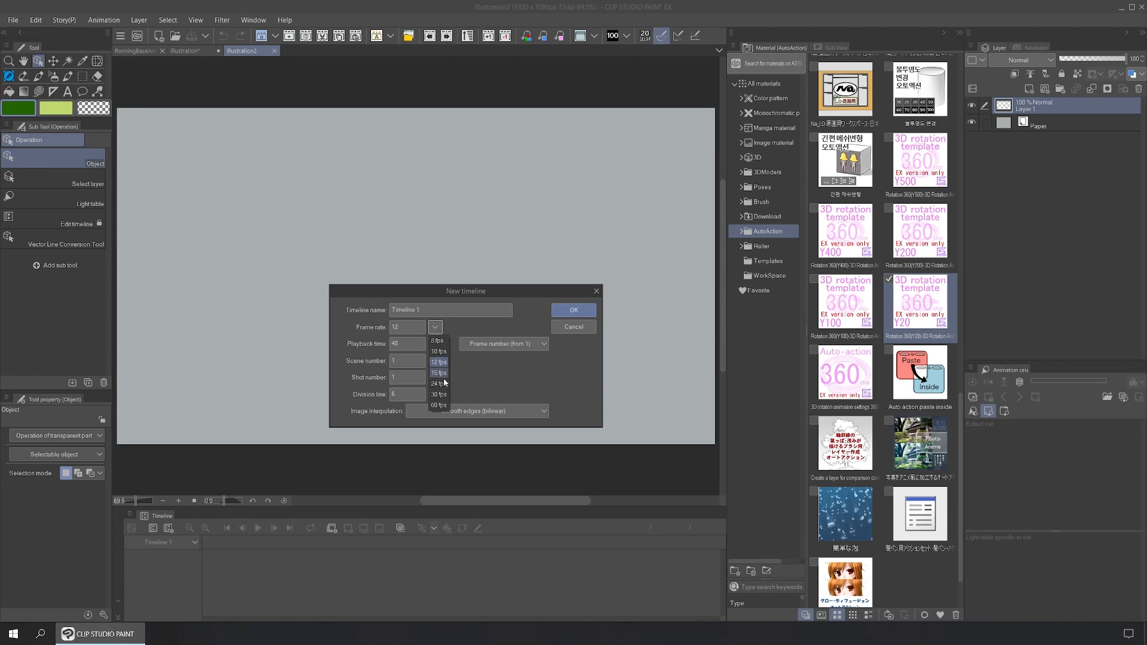
{"action": "key", "text": "Return"}
{"action": "key", "text": "Tab"}
{"action": "type", "text": "360"}
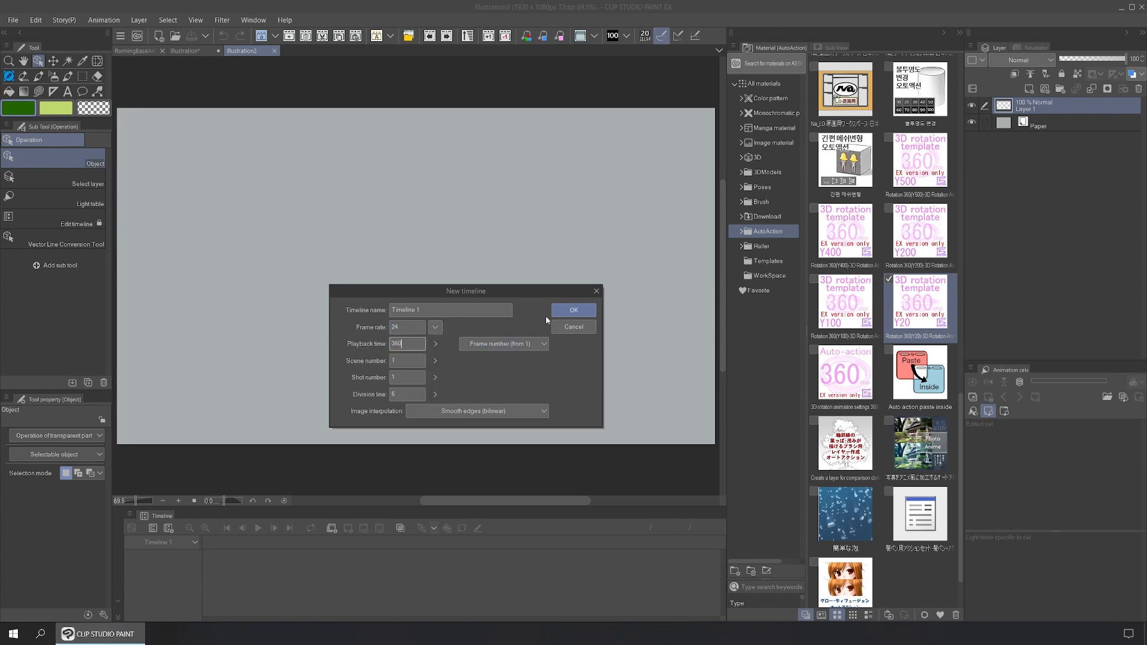
{"action": "left_click", "coordinate": [573, 309]}
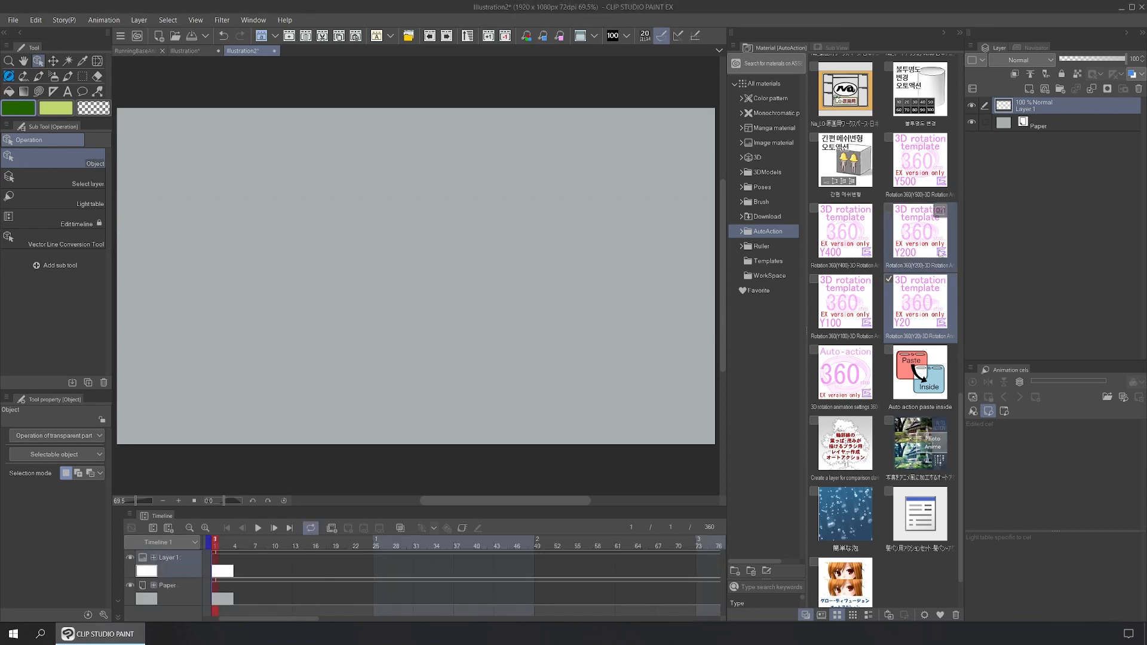
Step: Place the Y20 3D rotation template on the canvas and show the 3D BaseModels materials
{"action": "left_click_drag", "start_coordinate": [934, 300], "coordinate": [571, 314]}
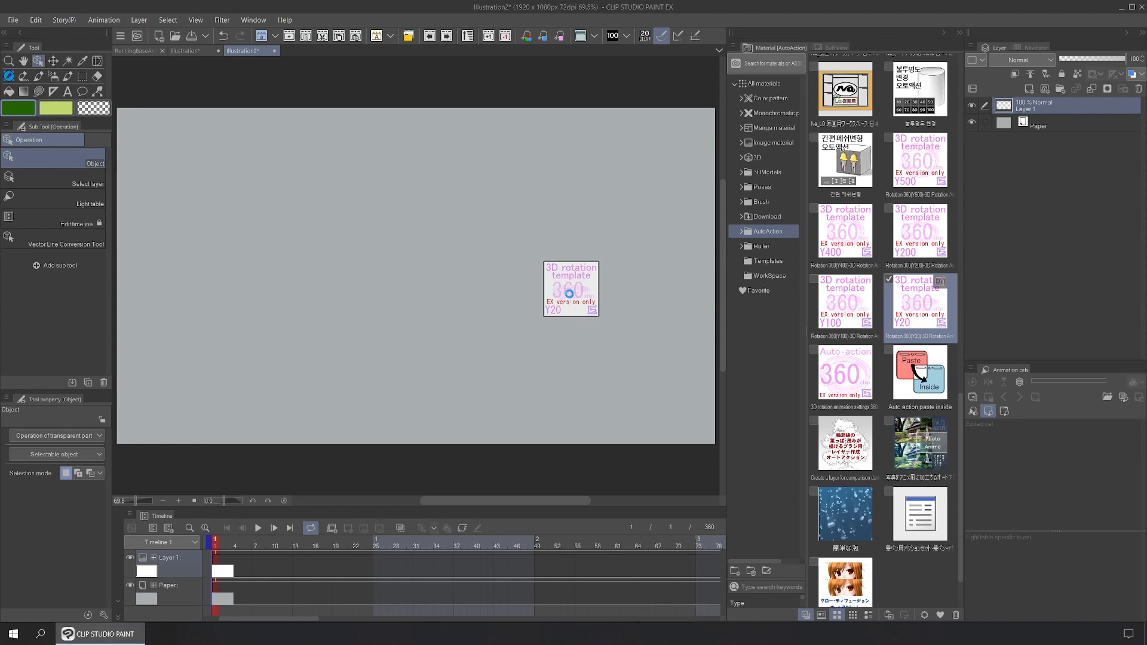
{"action": "left_click", "coordinate": [762, 173]}
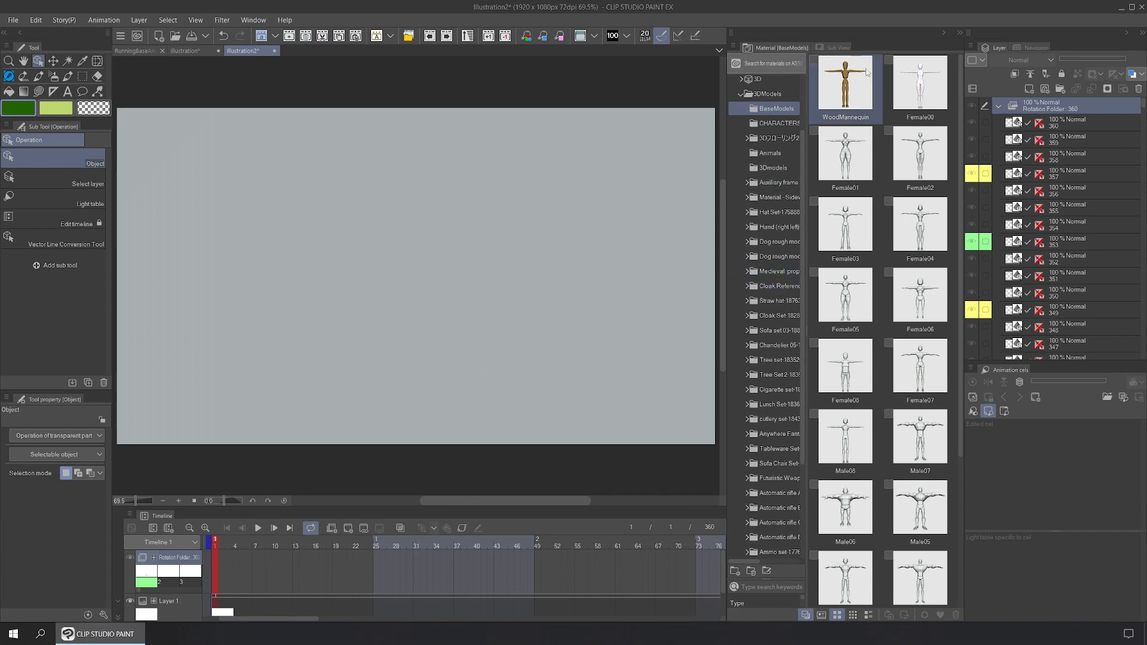
{"action": "scroll", "coordinate": [861, 296], "scroll_direction": "down", "scroll_amount": 3}
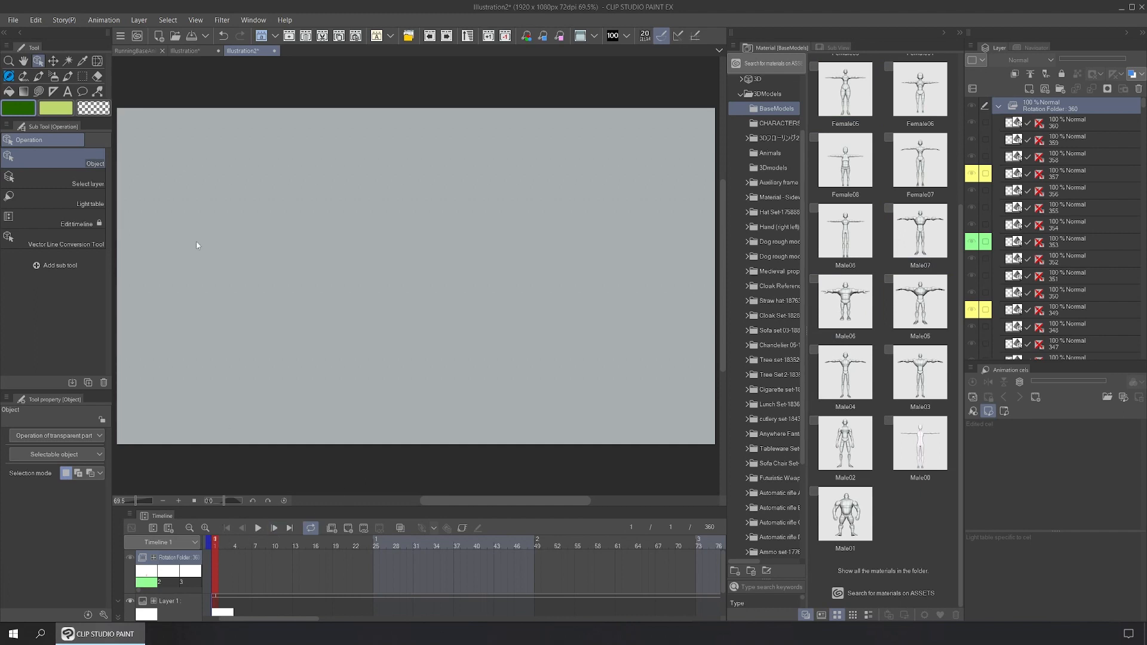
Step: Batch specify cels 1 through 360 by existing cel name, one per frame, on the rotation track
{"action": "left_click", "coordinate": [91, 21]}
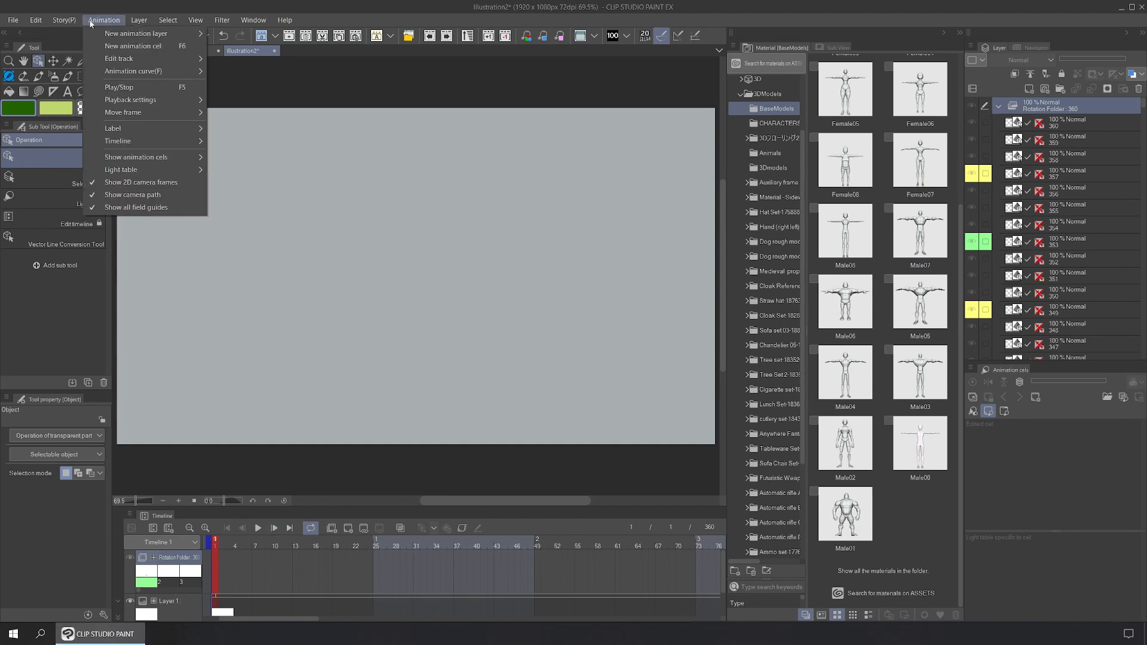
{"action": "mouse_move", "coordinate": [180, 62]}
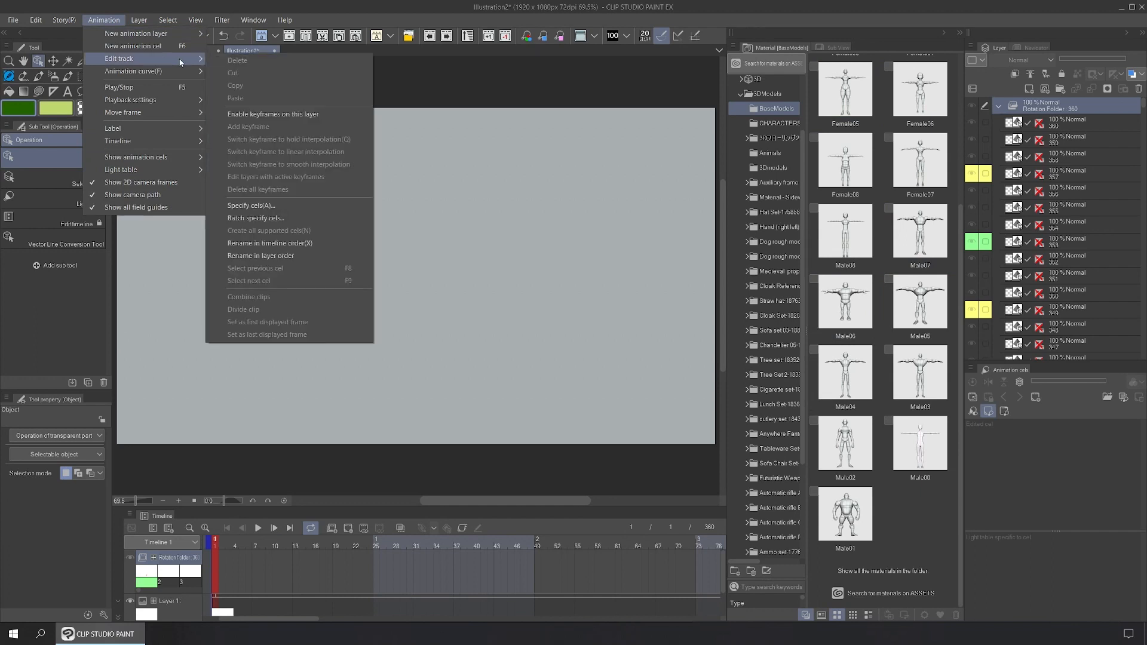
{"action": "left_click", "coordinate": [293, 223]}
{"action": "left_click", "coordinate": [433, 168]}
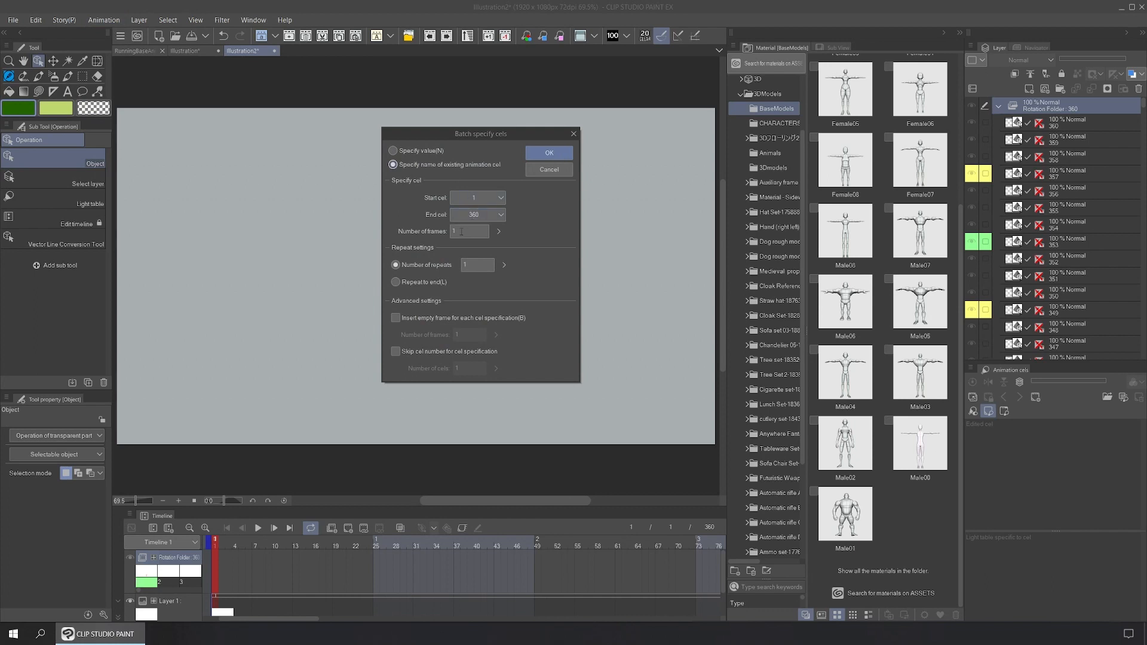
{"action": "left_click", "coordinate": [549, 153]}
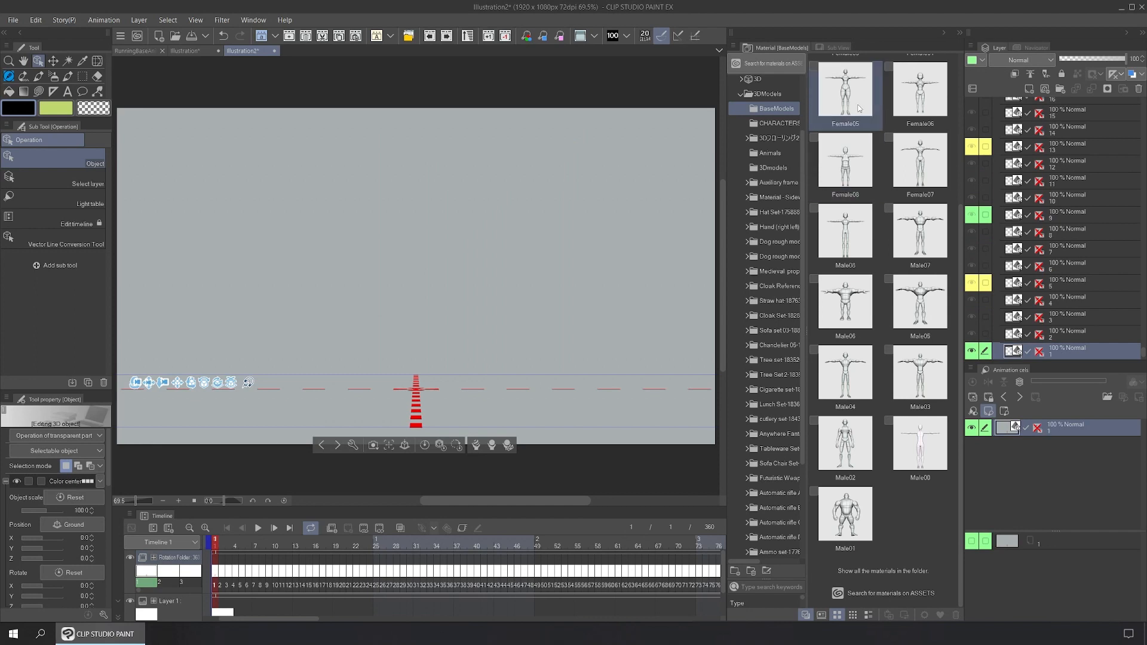
Step: Place the Female04 base model on the canvas and move the 3D camera closer to it
{"action": "scroll", "coordinate": [863, 116], "scroll_direction": "up", "scroll_amount": 1}
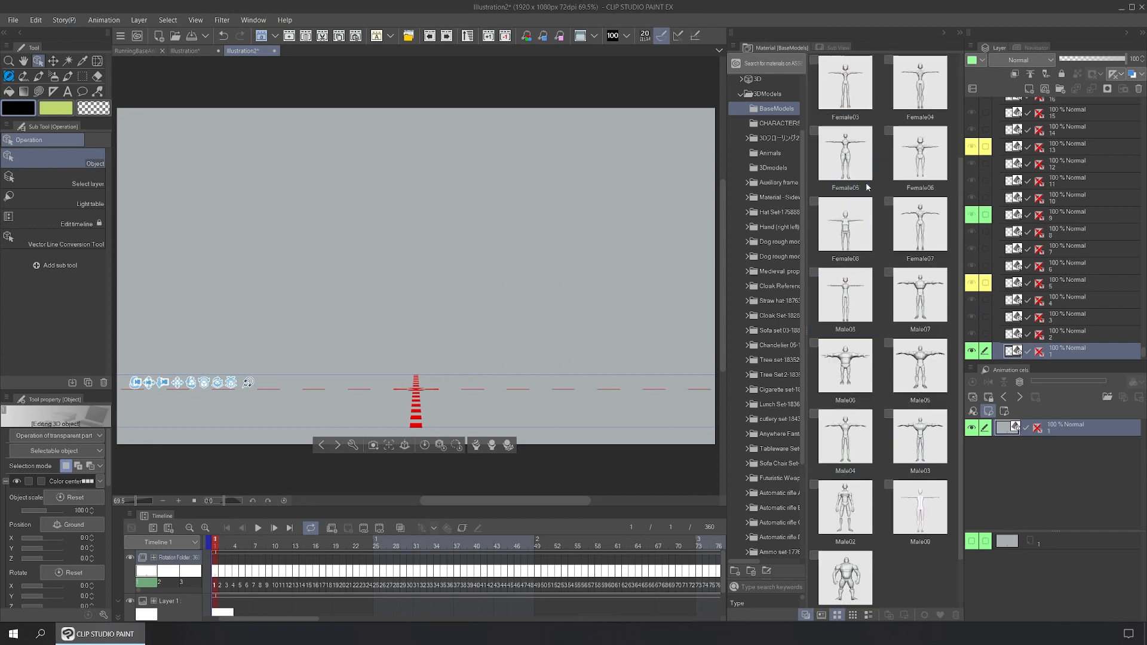
{"action": "scroll", "coordinate": [926, 359], "scroll_direction": "up", "scroll_amount": 1}
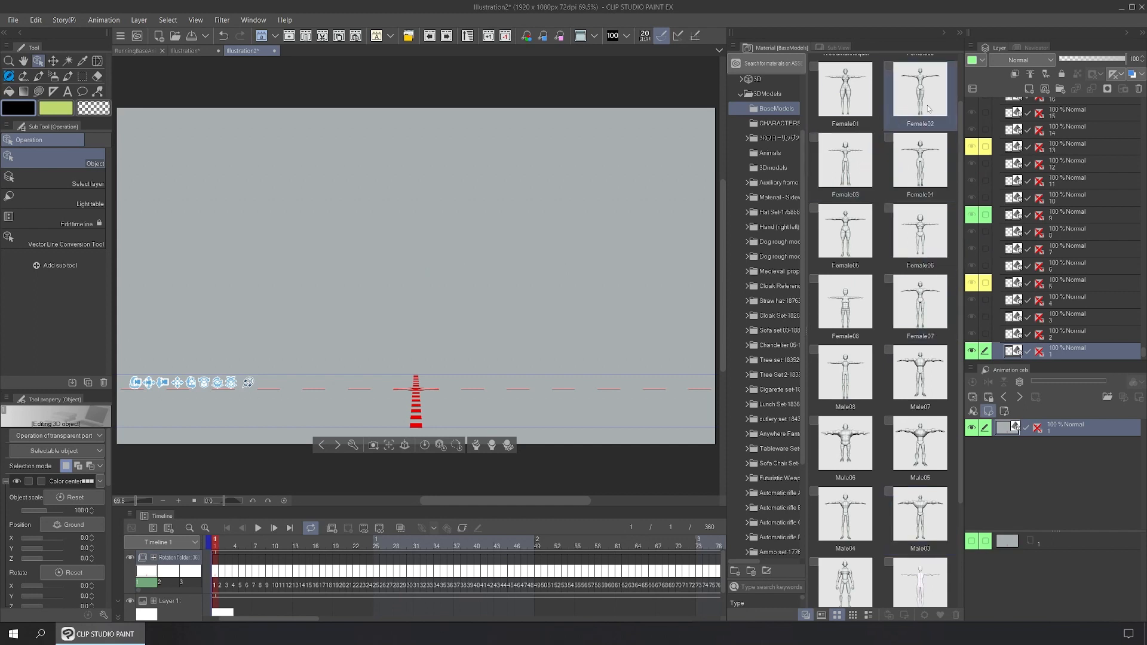
{"action": "left_click_drag", "start_coordinate": [920, 162], "coordinate": [431, 254]}
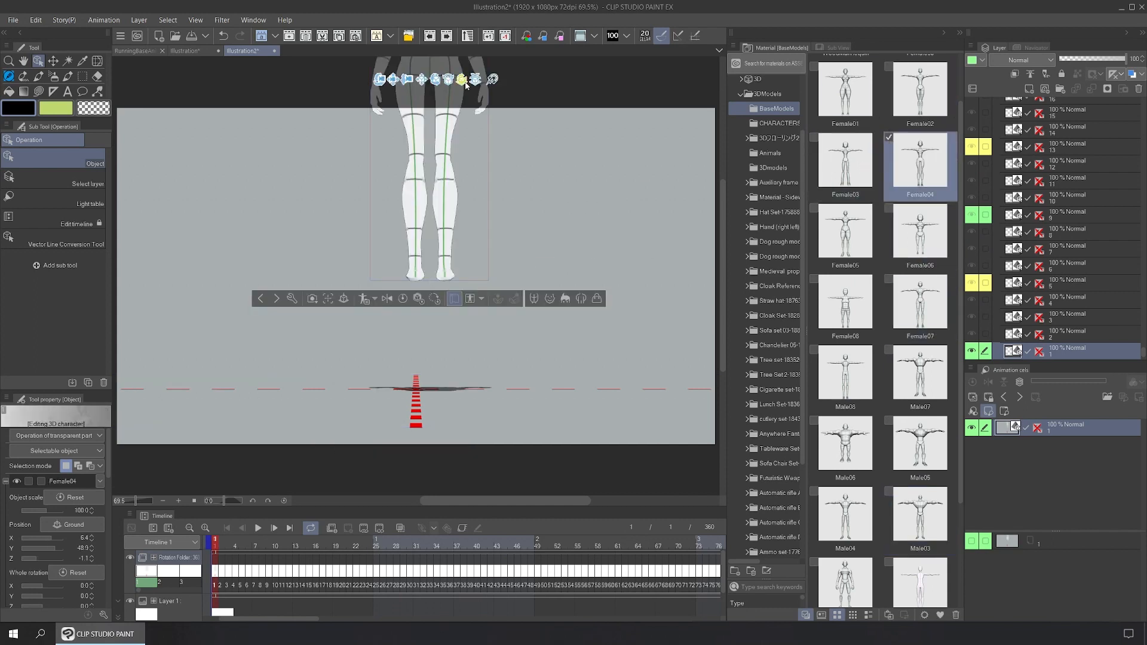
{"action": "left_click_drag", "start_coordinate": [466, 85], "coordinate": [418, 392]}
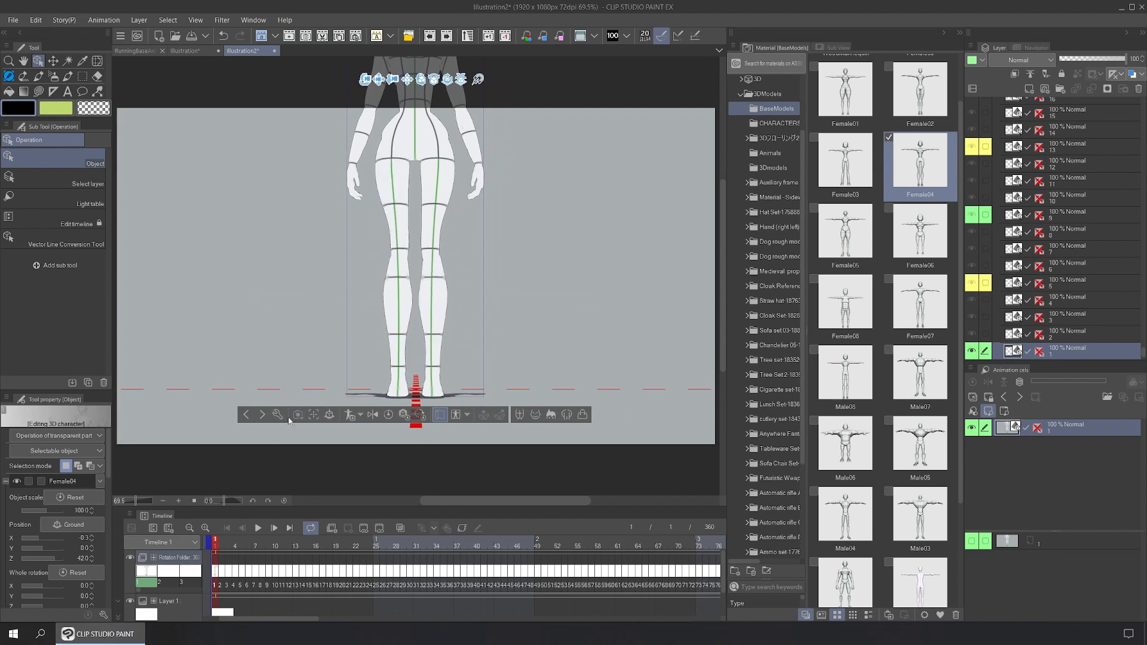
Step: Adjust the Female04 figure's Object scale in the Allocate settings and nudge it slightly left
{"action": "left_click", "coordinate": [278, 415]}
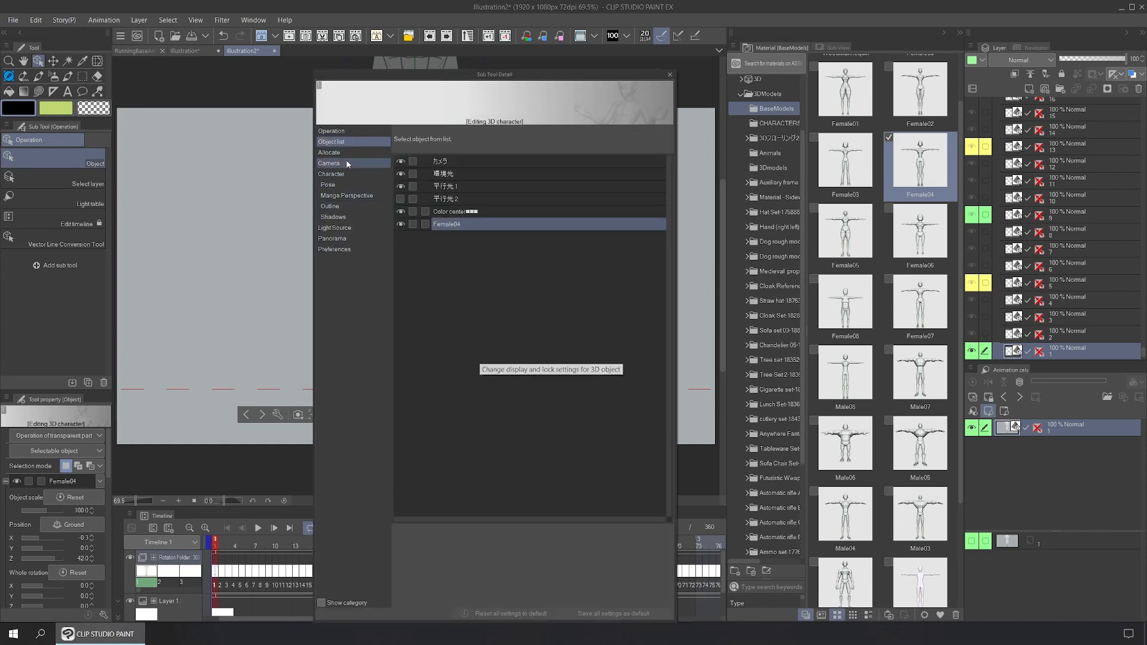
{"action": "left_click", "coordinate": [349, 153]}
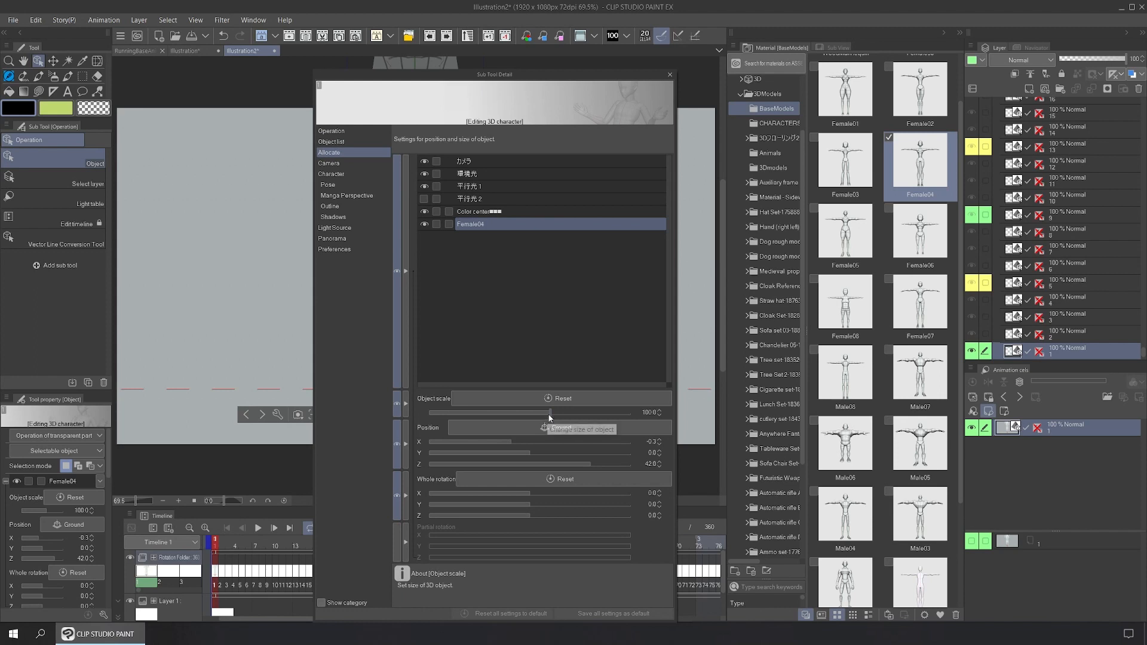
{"action": "left_click_drag", "start_coordinate": [546, 413], "coordinate": [533, 416]}
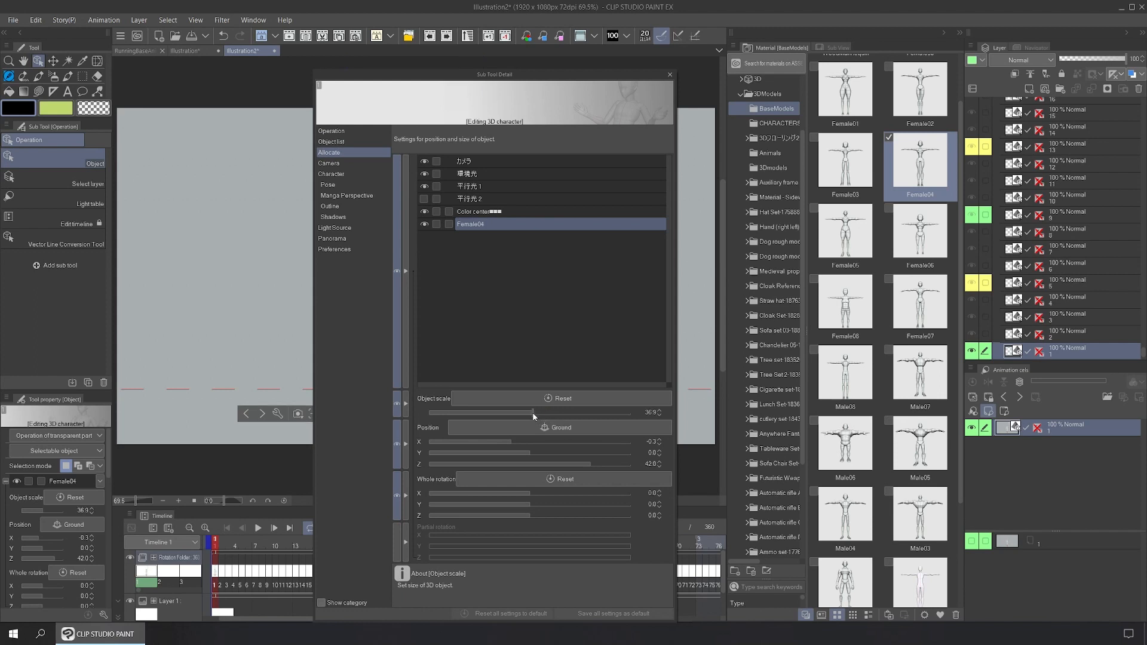
{"action": "left_click_drag", "start_coordinate": [527, 76], "coordinate": [801, 76]}
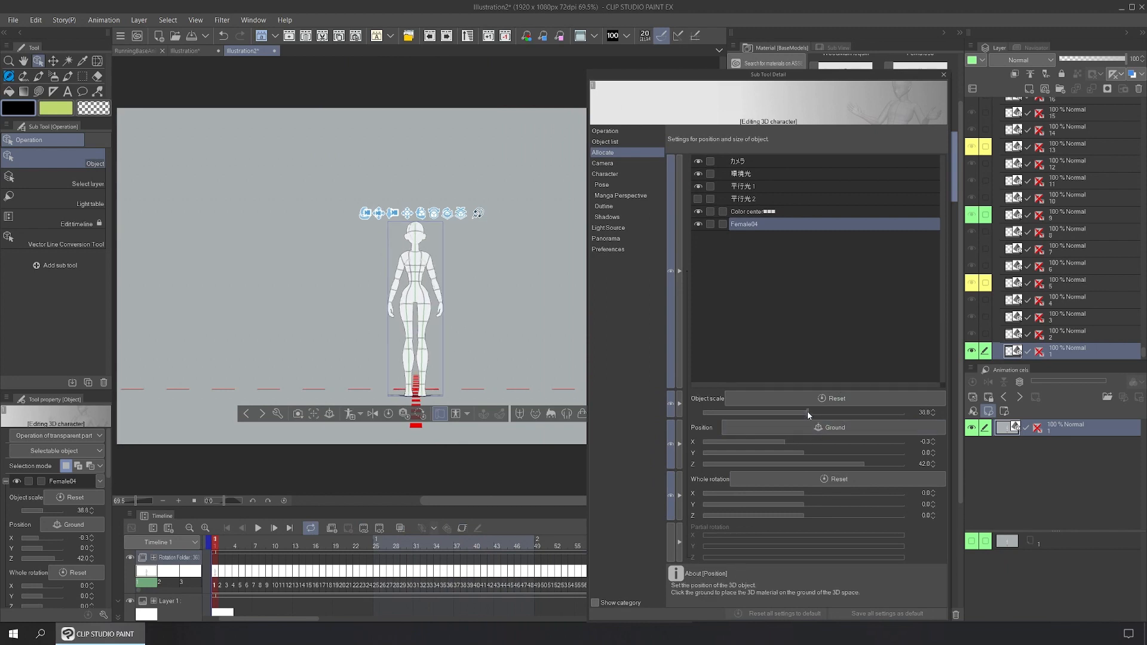
{"action": "left_click_drag", "start_coordinate": [808, 414], "coordinate": [816, 414]}
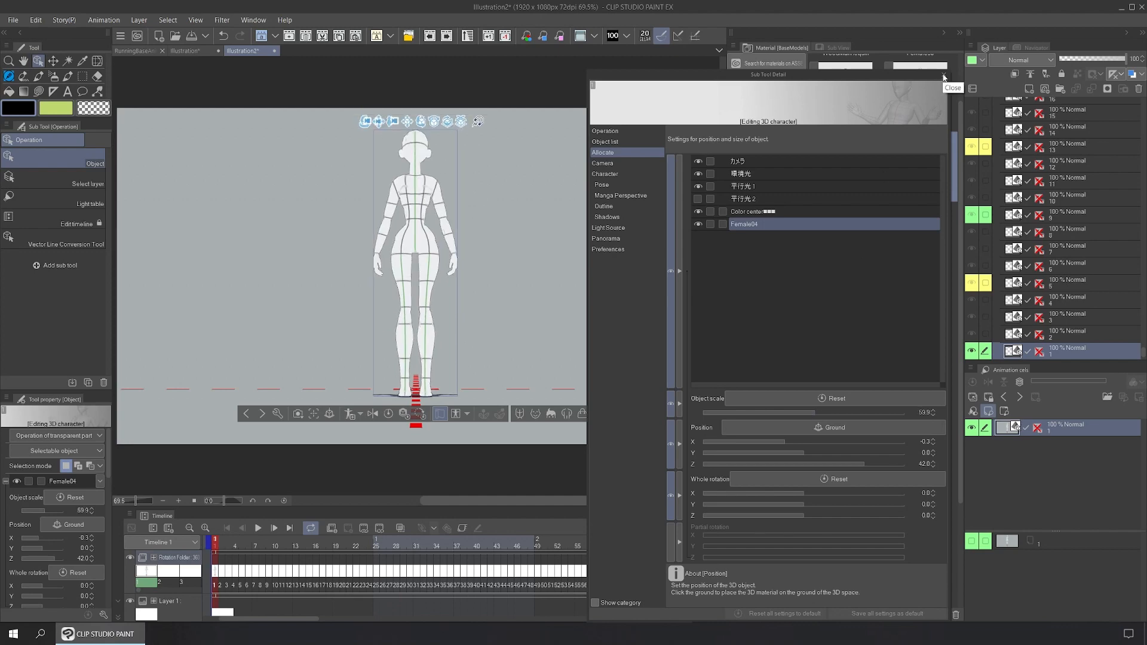
{"action": "left_click", "coordinate": [944, 76]}
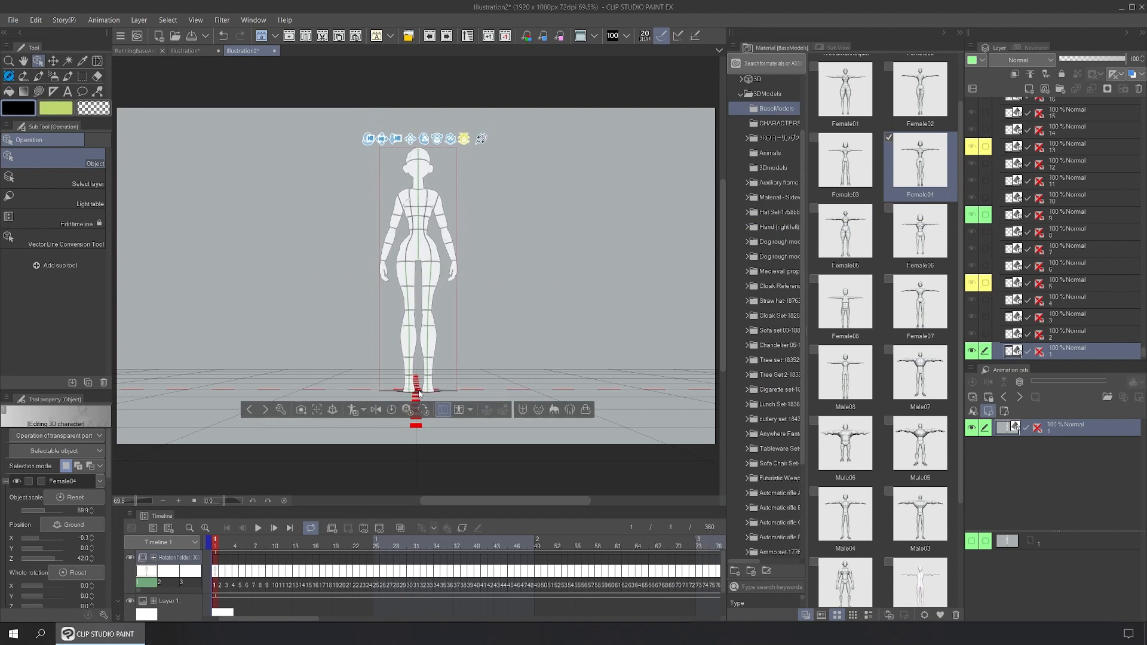
{"action": "left_click_drag", "start_coordinate": [418, 391], "coordinate": [416, 391]}
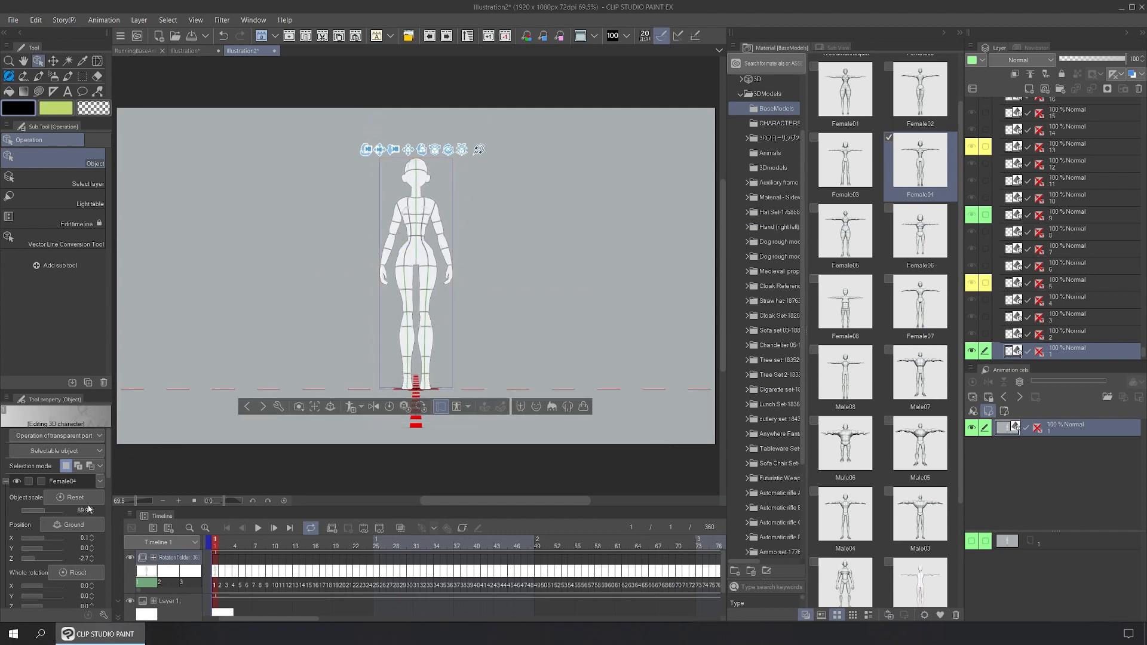
Step: Turn on Apply light source for the figure and show the Poses materials
{"action": "scroll", "coordinate": [110, 526], "scroll_direction": "down", "scroll_amount": 5}
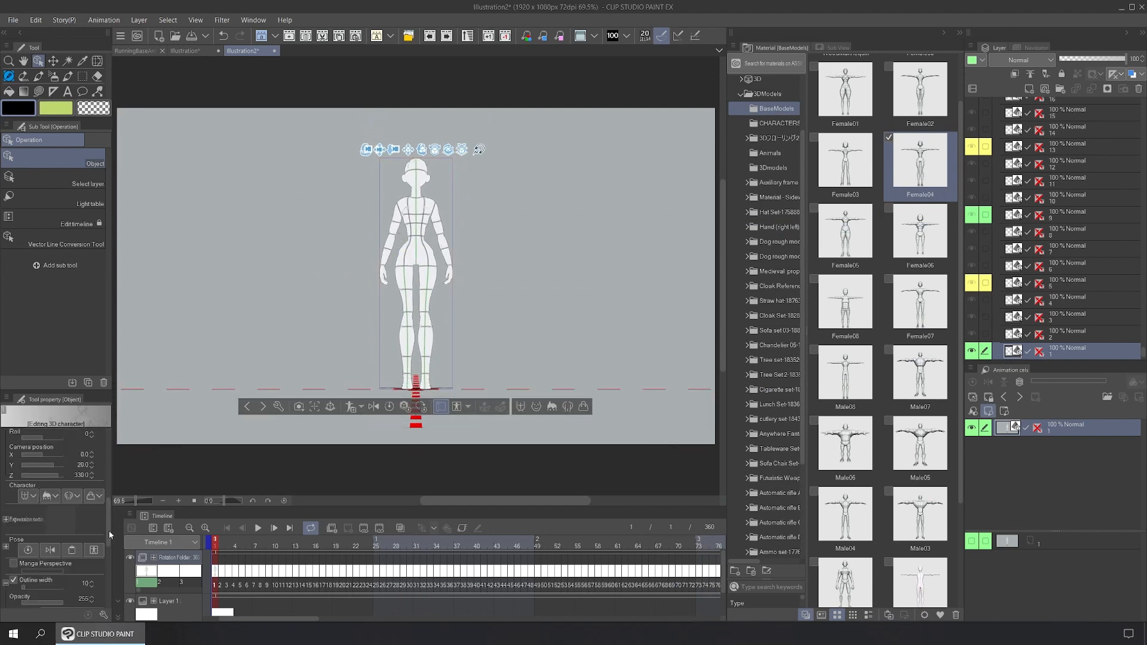
{"action": "scroll", "coordinate": [105, 564], "scroll_direction": "down", "scroll_amount": 3}
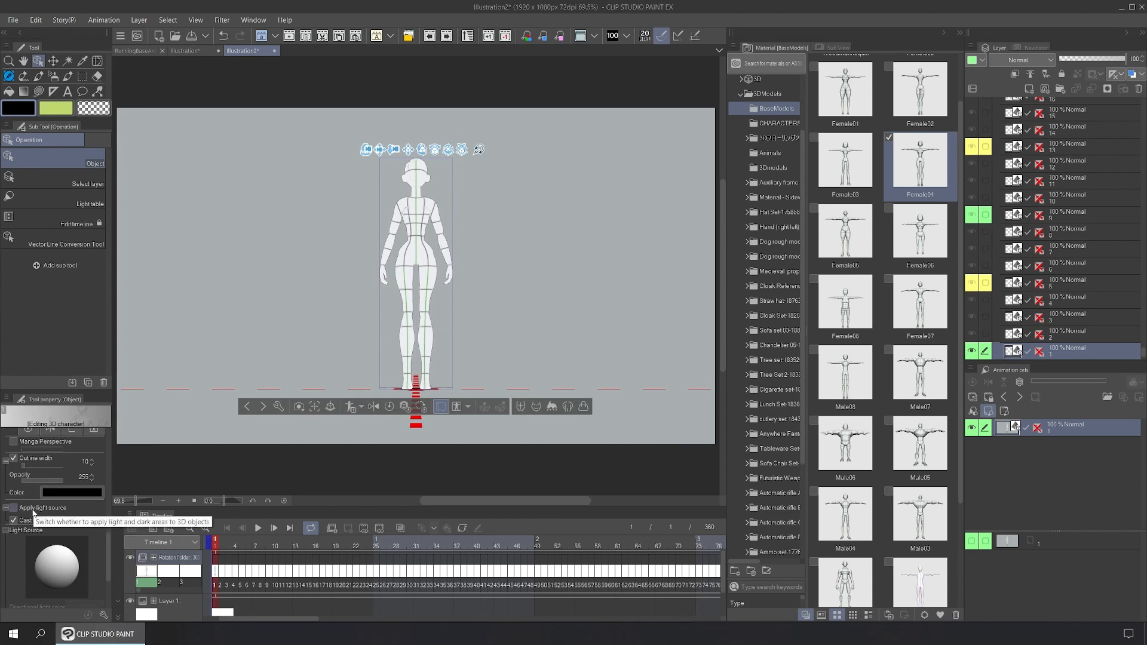
{"action": "left_click", "coordinate": [32, 509]}
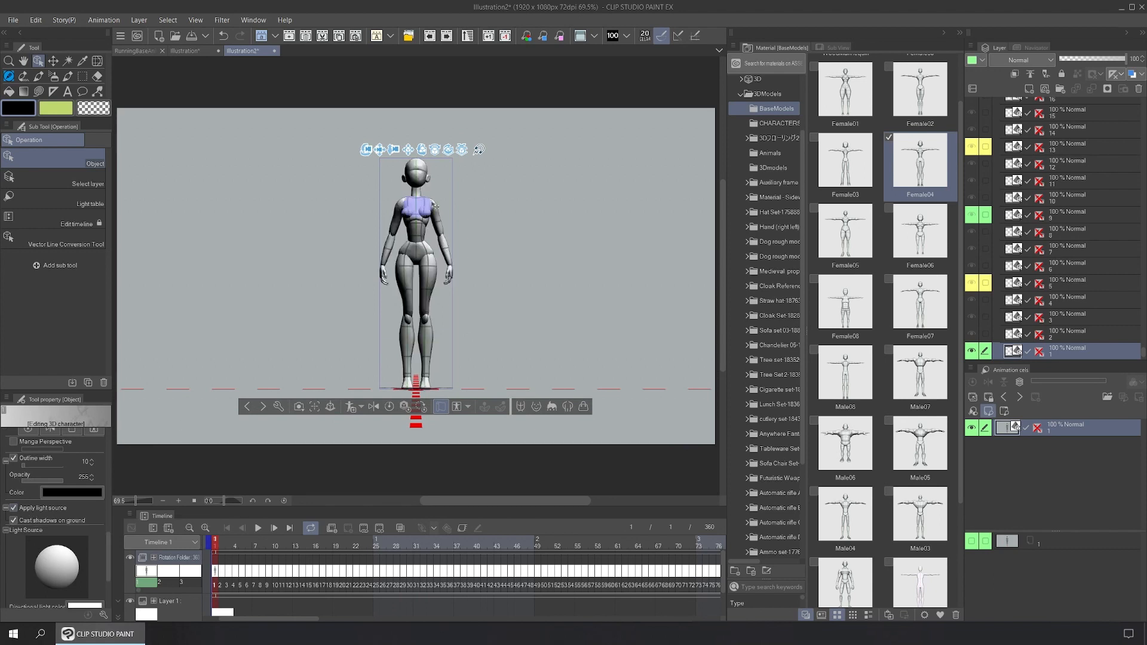
{"action": "left_click", "coordinate": [742, 94]}
{"action": "left_click", "coordinate": [762, 186]}
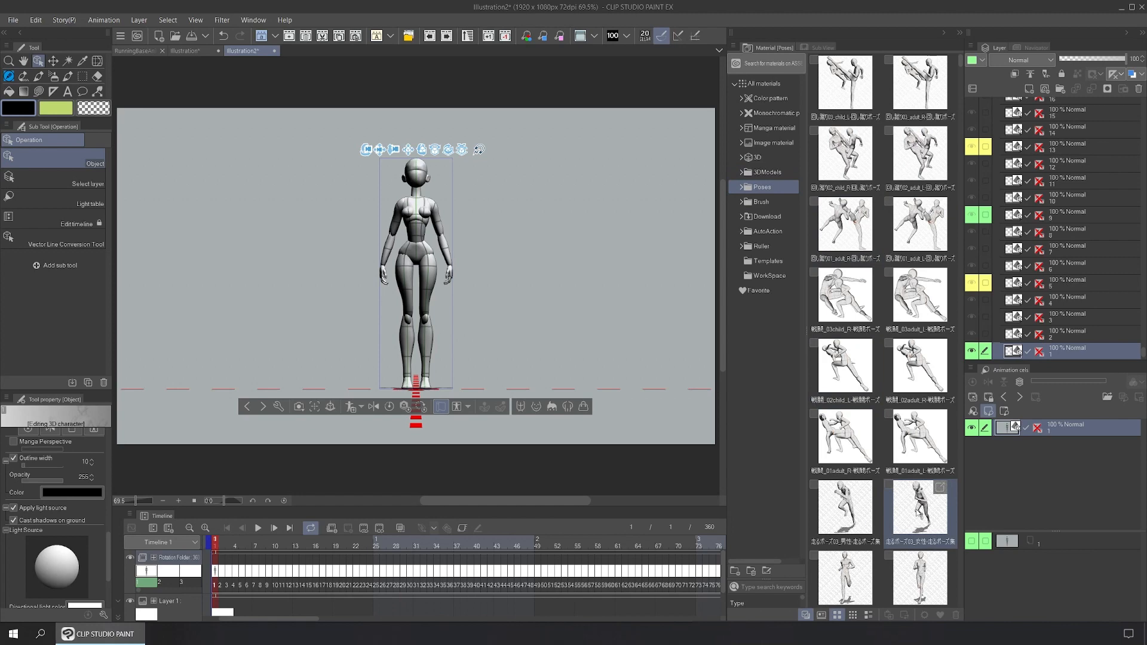
Step: Apply the running pose to the Female04 figure and return the Material palette to AutoAction
{"action": "left_click_drag", "start_coordinate": [844, 512], "coordinate": [418, 251]}
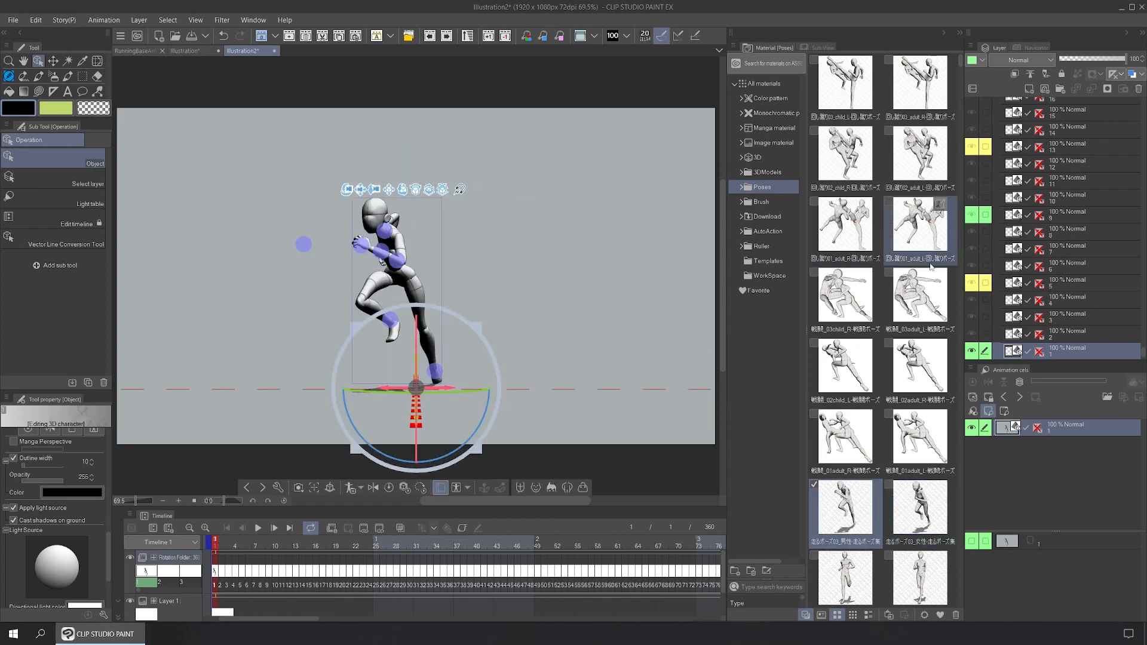
{"action": "left_click", "coordinate": [774, 236]}
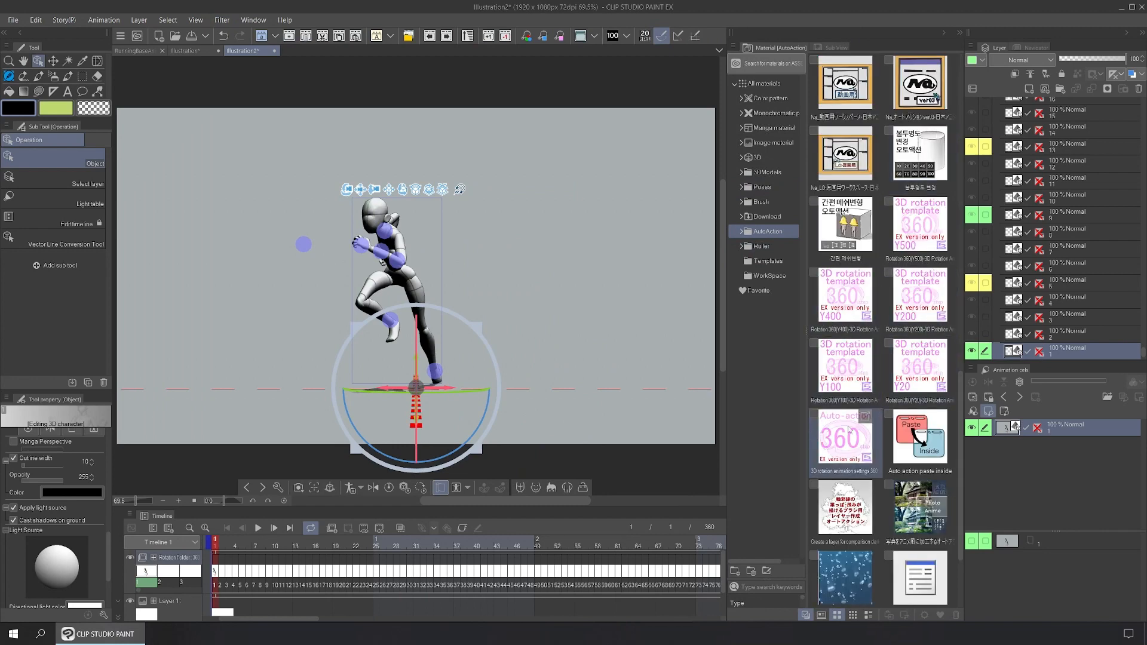
{"action": "left_click", "coordinate": [256, 20]}
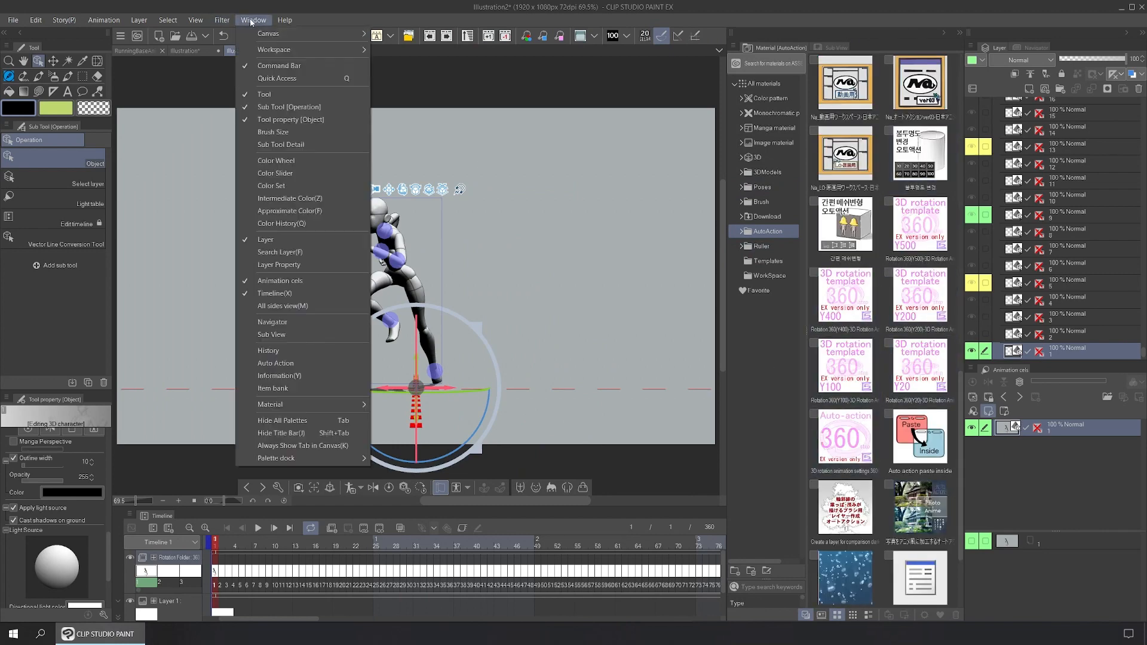
Step: Open the Auto Action palette and inspect the Attaching data steps, including the paste step
{"action": "left_click", "coordinate": [310, 363]}
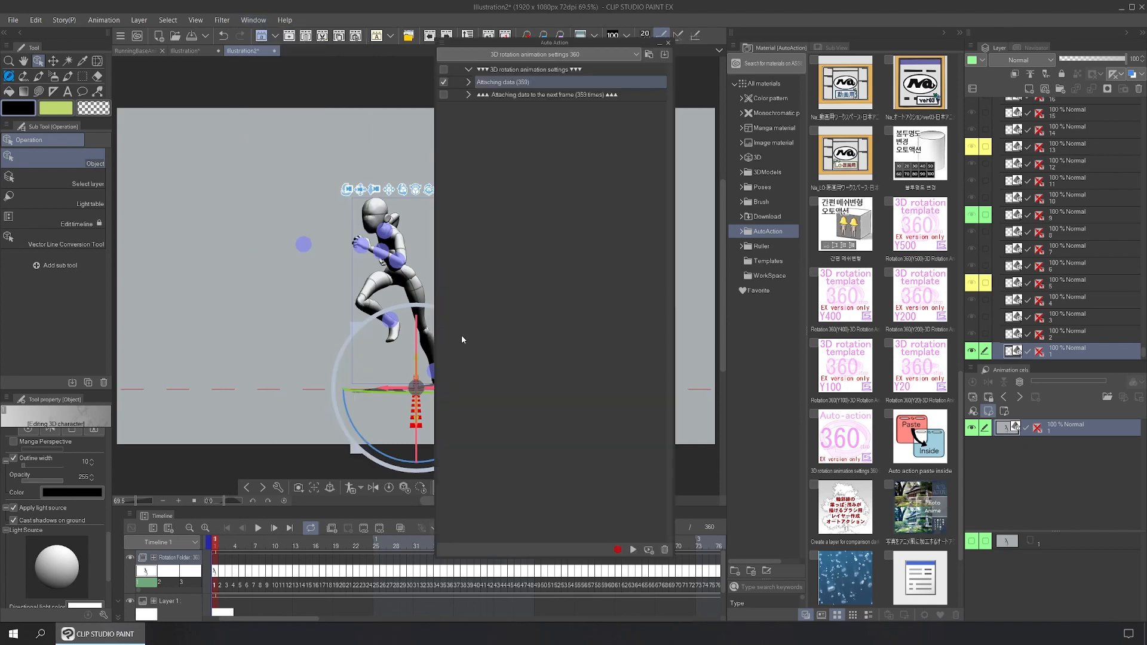
{"action": "left_click", "coordinate": [469, 82]}
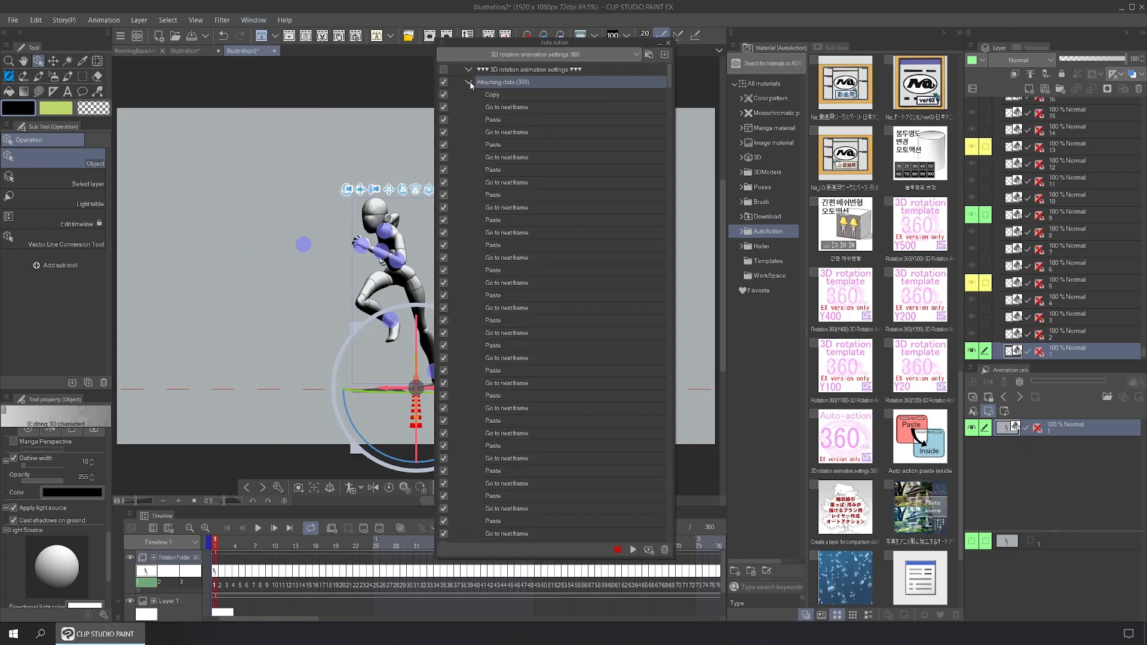
{"action": "left_click", "coordinate": [504, 110]}
{"action": "left_click", "coordinate": [505, 122]}
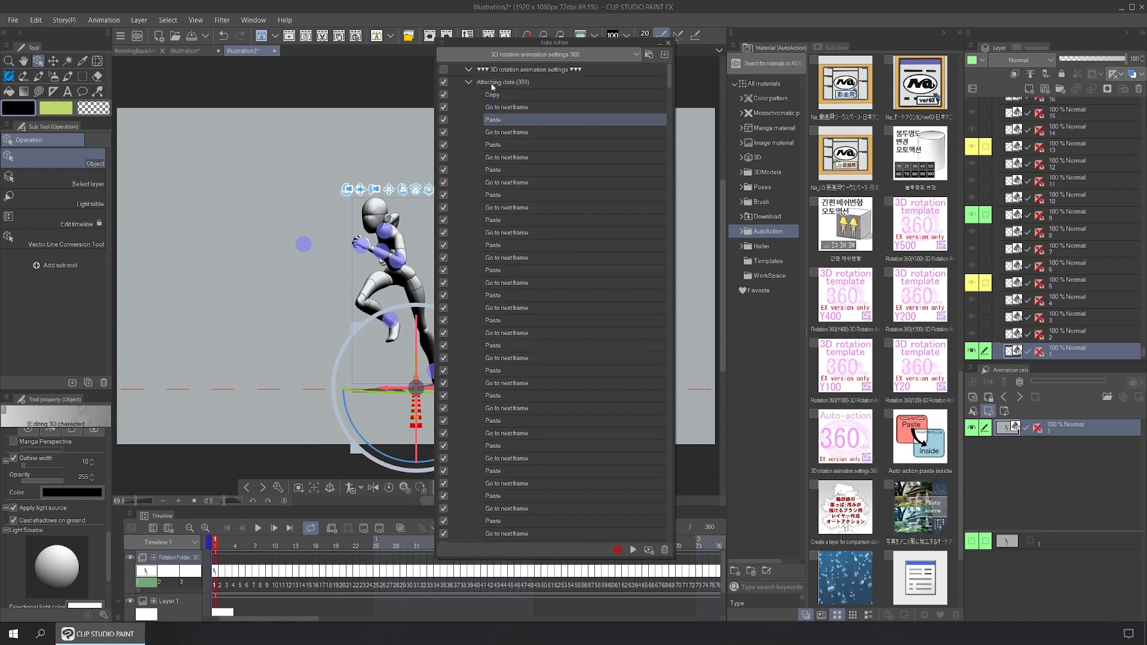
{"action": "left_click", "coordinate": [469, 82]}
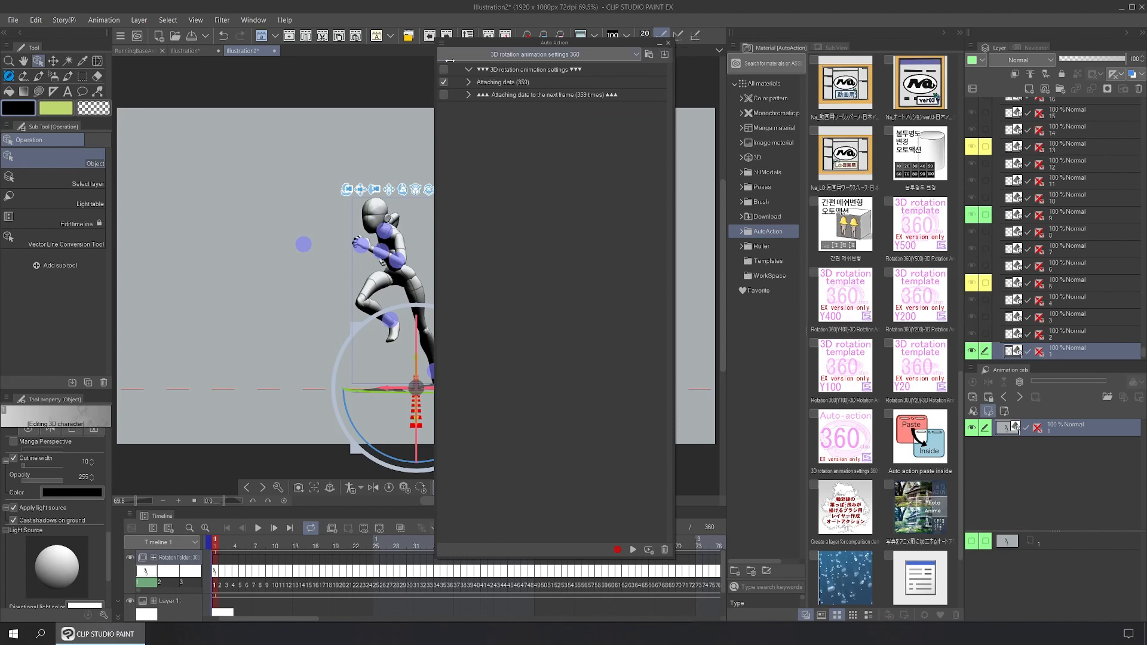
Step: Run the Attaching data action to copy the running figure onto all 360 rotation frames
{"action": "left_click", "coordinate": [533, 85]}
{"action": "left_click_drag", "start_coordinate": [574, 48], "coordinate": [663, 54]}
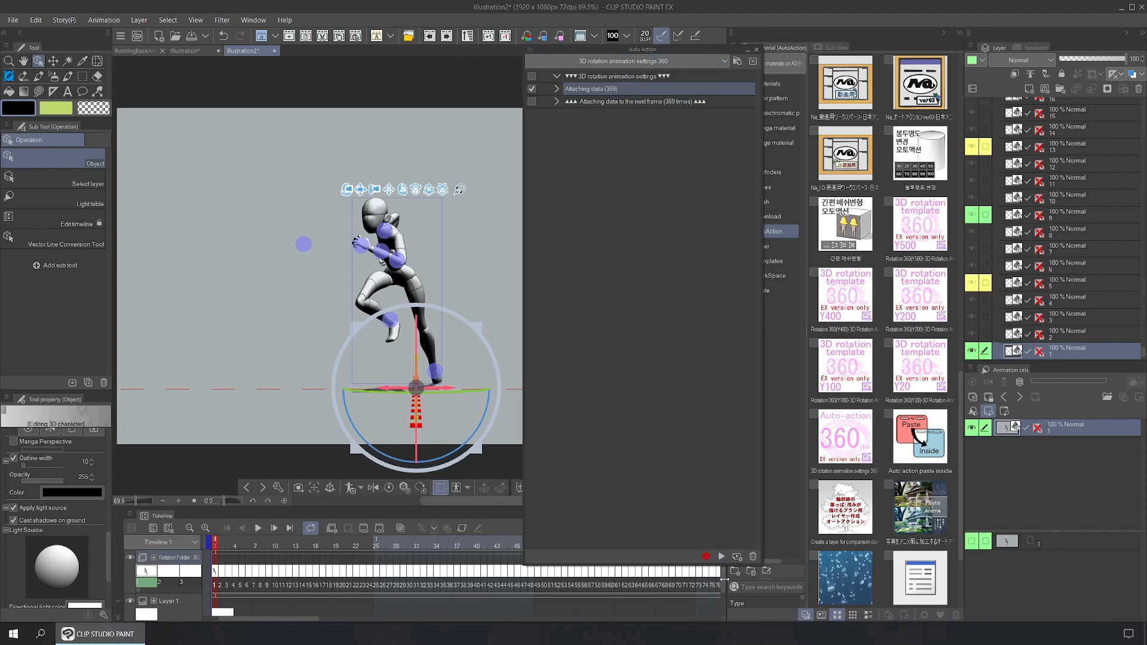
{"action": "left_click", "coordinate": [721, 556]}
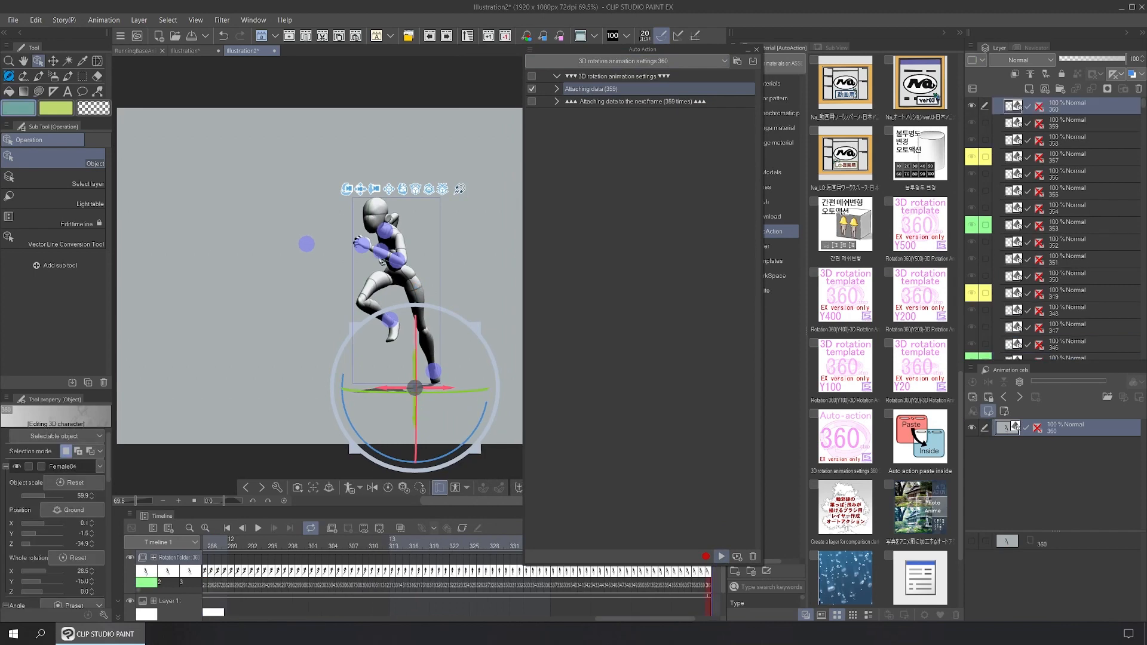
Step: Close the Auto Action panel and Material dock, then play and stop the 360-frame rotation preview
{"action": "left_click", "coordinate": [756, 49]}
{"action": "left_click", "coordinate": [958, 32]}
{"action": "key", "text": "space"}
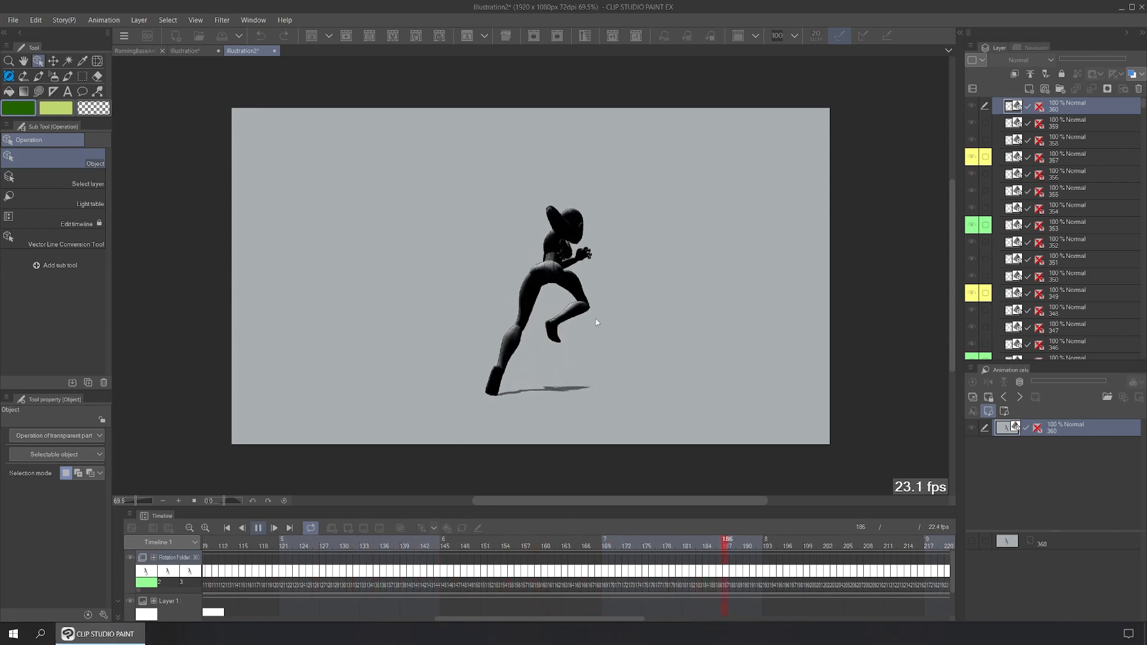
{"action": "left_click", "coordinate": [567, 266]}
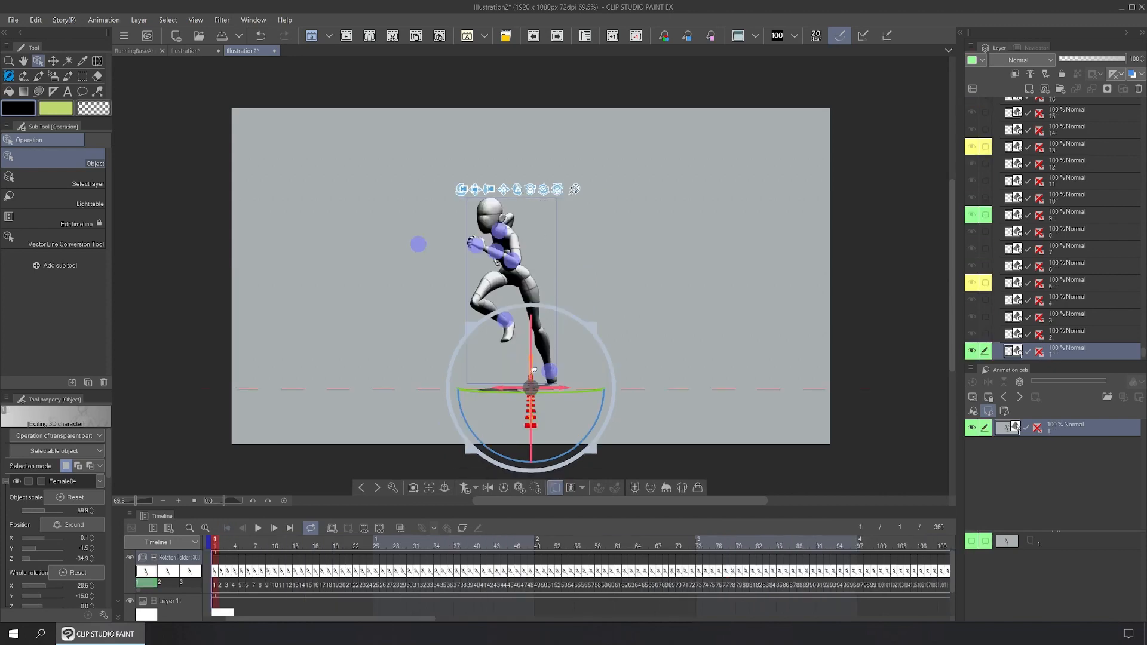
{"action": "left_click_drag", "start_coordinate": [470, 192], "coordinate": [535, 240]}
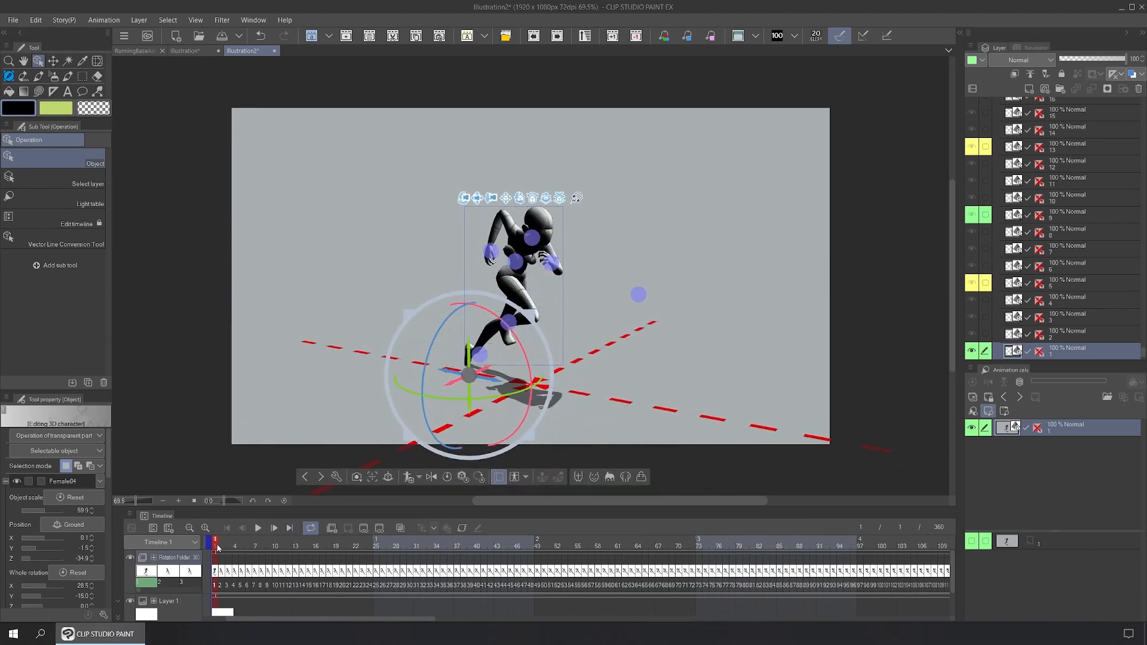
{"action": "left_click", "coordinate": [237, 545]}
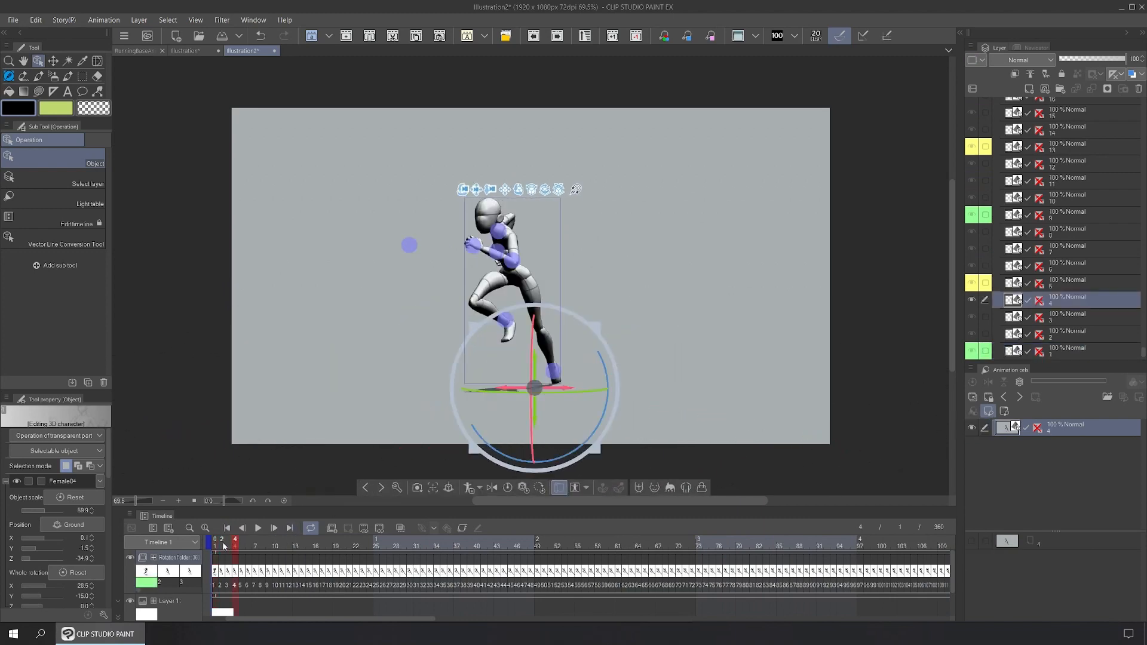
{"action": "left_click", "coordinate": [215, 545]}
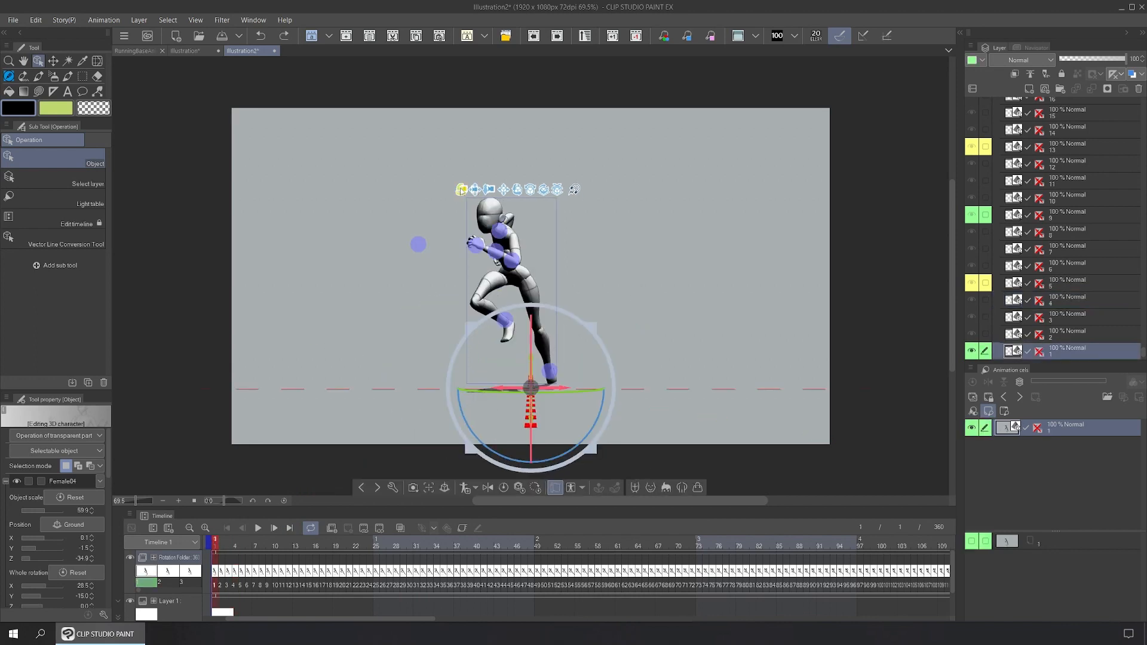
{"action": "left_click", "coordinate": [216, 545]}
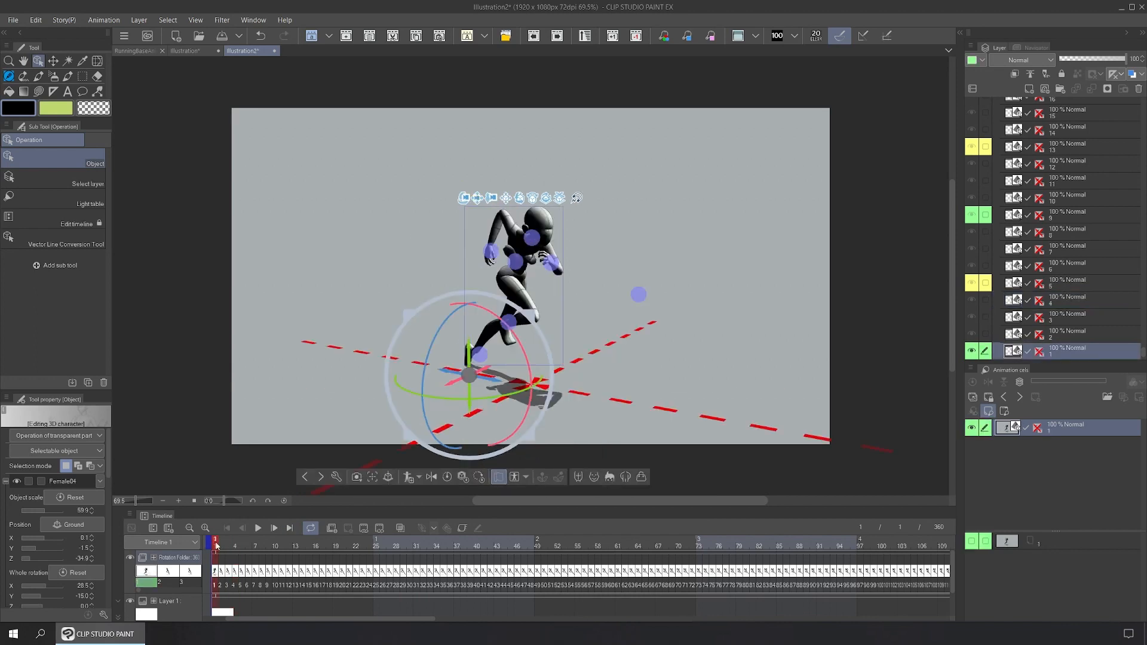
{"action": "left_click", "coordinate": [220, 545]}
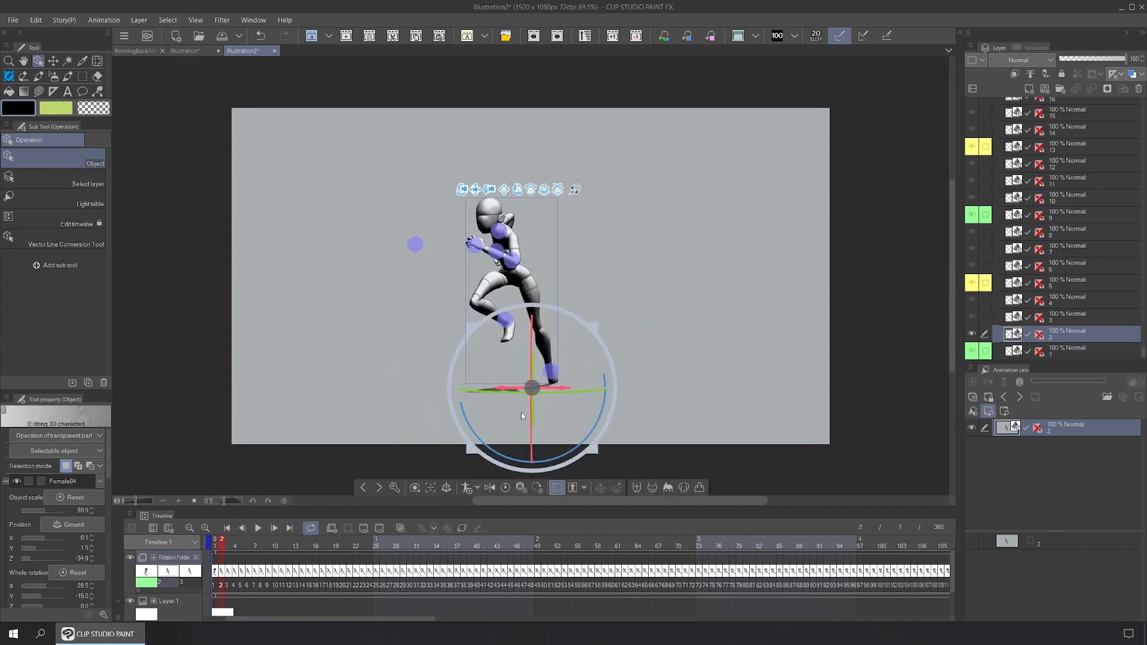
{"action": "key", "text": "Left"}
{"action": "left_click", "coordinate": [221, 543]}
{"action": "key", "text": "Left"}
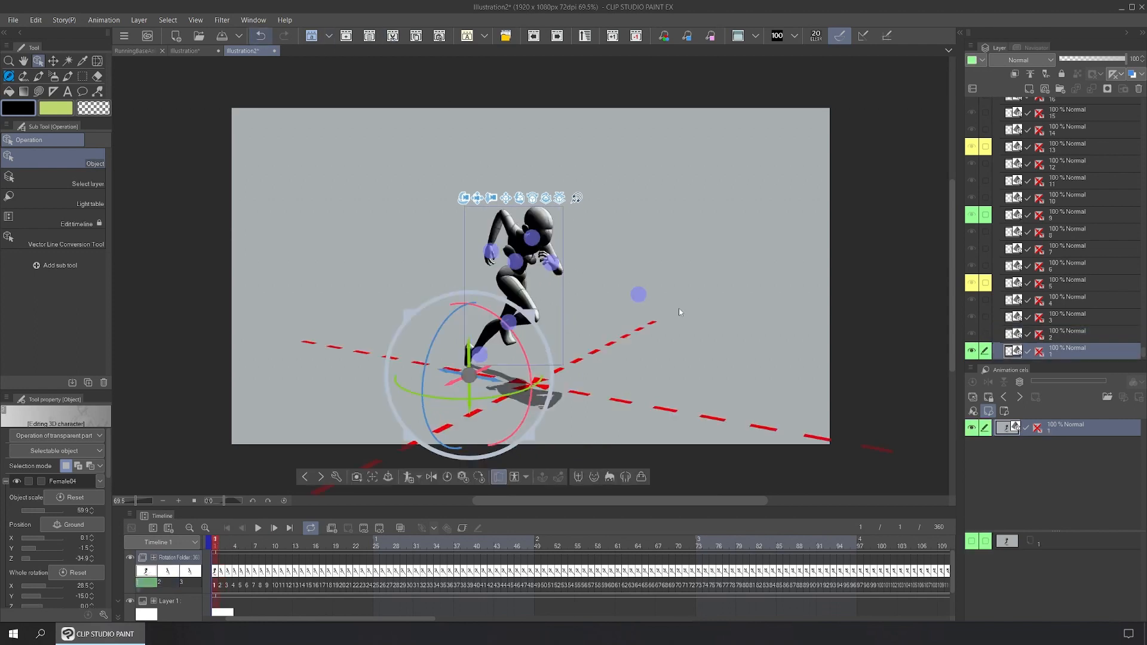
{"action": "key", "text": "ctrl+z"}
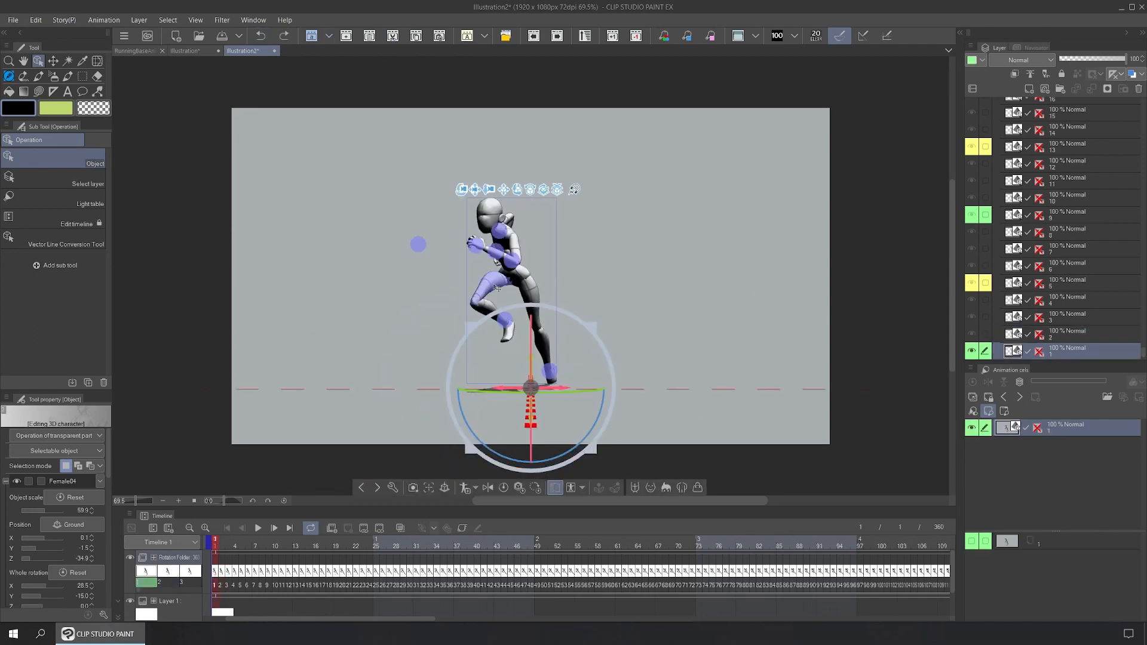
{"action": "left_click_drag", "start_coordinate": [556, 190], "coordinate": [508, 410]}
{"action": "left_click", "coordinate": [261, 37]}
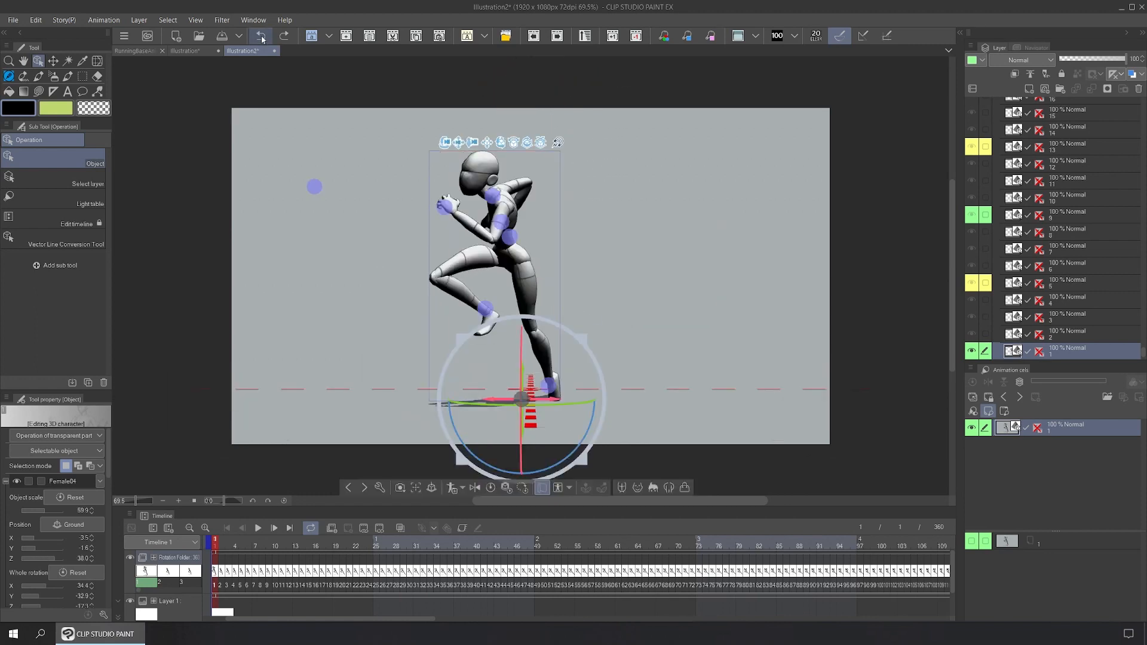
{"action": "left_click", "coordinate": [261, 37]}
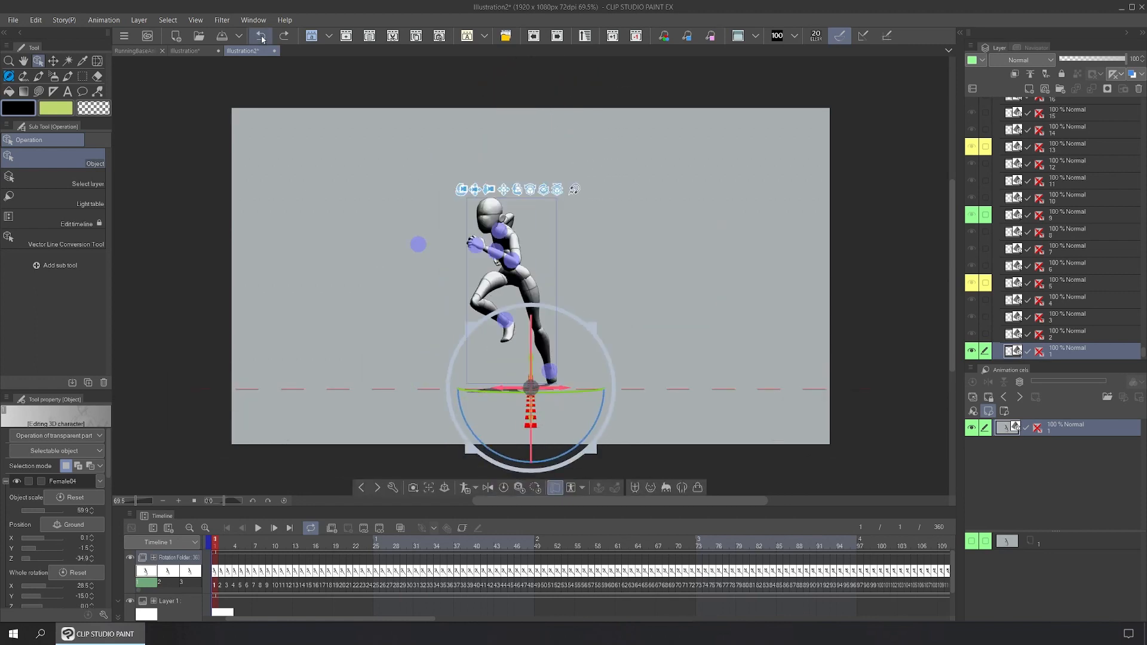
{"action": "left_click", "coordinate": [258, 529]}
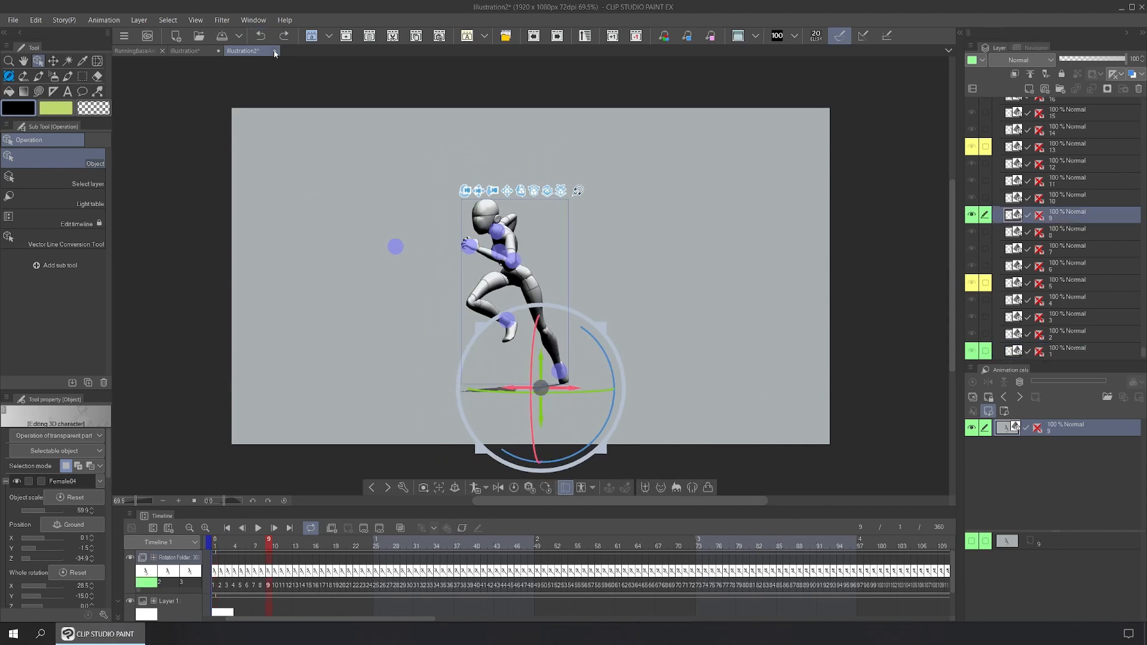
{"action": "left_click", "coordinate": [274, 50]}
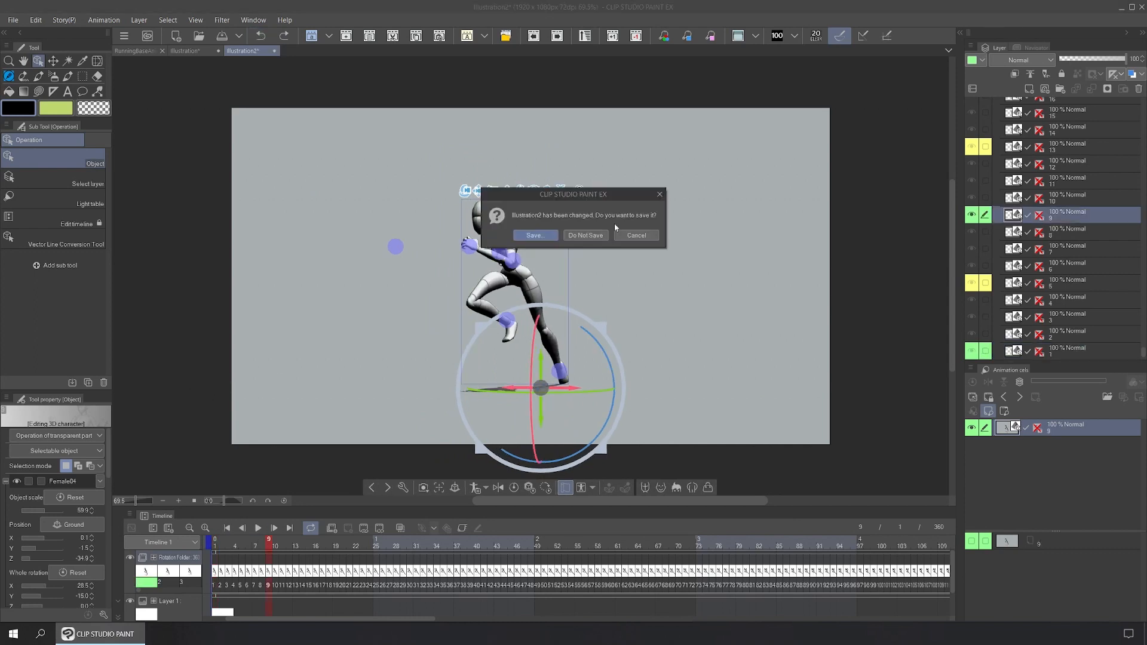
Step: Dismiss the close prompt, then sketch two frame boxes side by side with the Pencil
{"action": "left_click", "coordinate": [622, 235]}
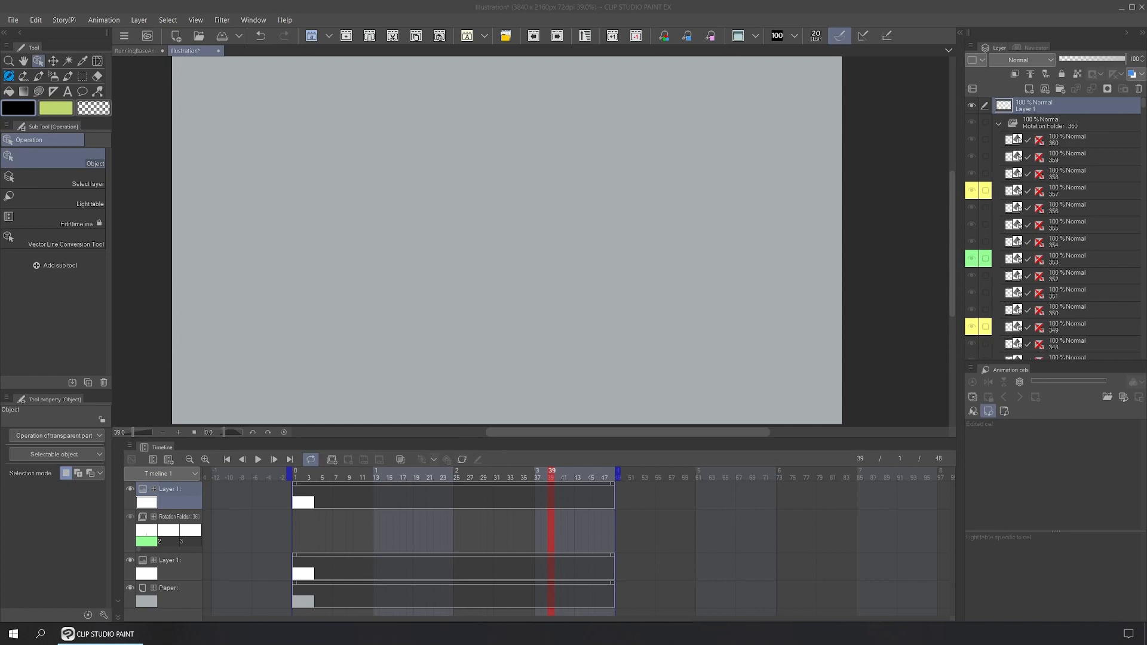
{"action": "left_click", "coordinate": [8, 76]}
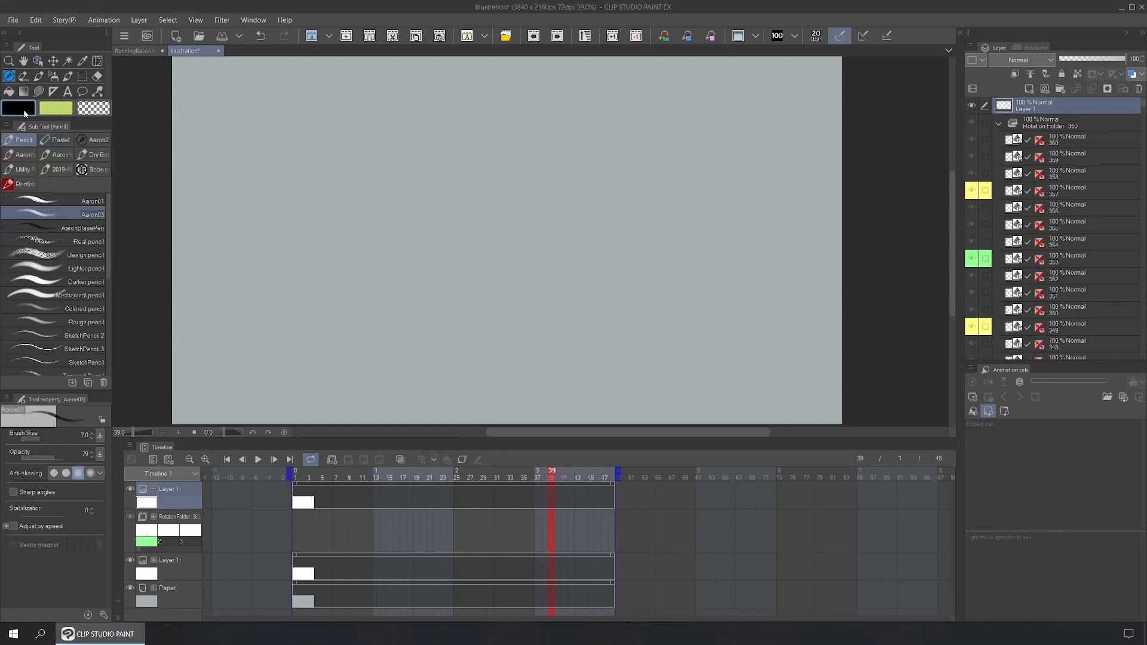
{"action": "left_click_drag", "start_coordinate": [247, 136], "coordinate": [253, 231]}
{"action": "mouse_move", "coordinate": [245, 128]}
{"action": "left_mouse_down"}
{"action": "mouse_move", "coordinate": [465, 119]}
{"action": "mouse_move", "coordinate": [474, 233]}
{"action": "left_mouse_up"}
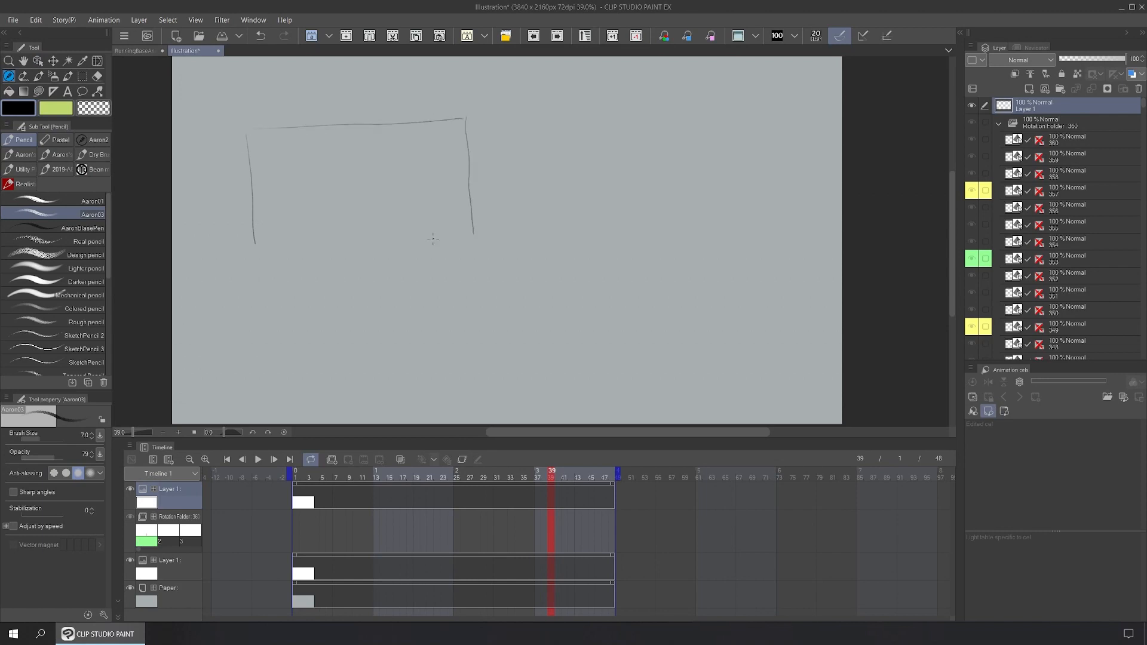
{"action": "left_click_drag", "start_coordinate": [251, 247], "coordinate": [482, 241]}
{"action": "mouse_move", "coordinate": [548, 118]}
{"action": "left_mouse_down"}
{"action": "mouse_move", "coordinate": [554, 186]}
{"action": "mouse_move", "coordinate": [602, 116]}
{"action": "mouse_move", "coordinate": [761, 105]}
{"action": "mouse_move", "coordinate": [763, 221]}
{"action": "left_mouse_up"}
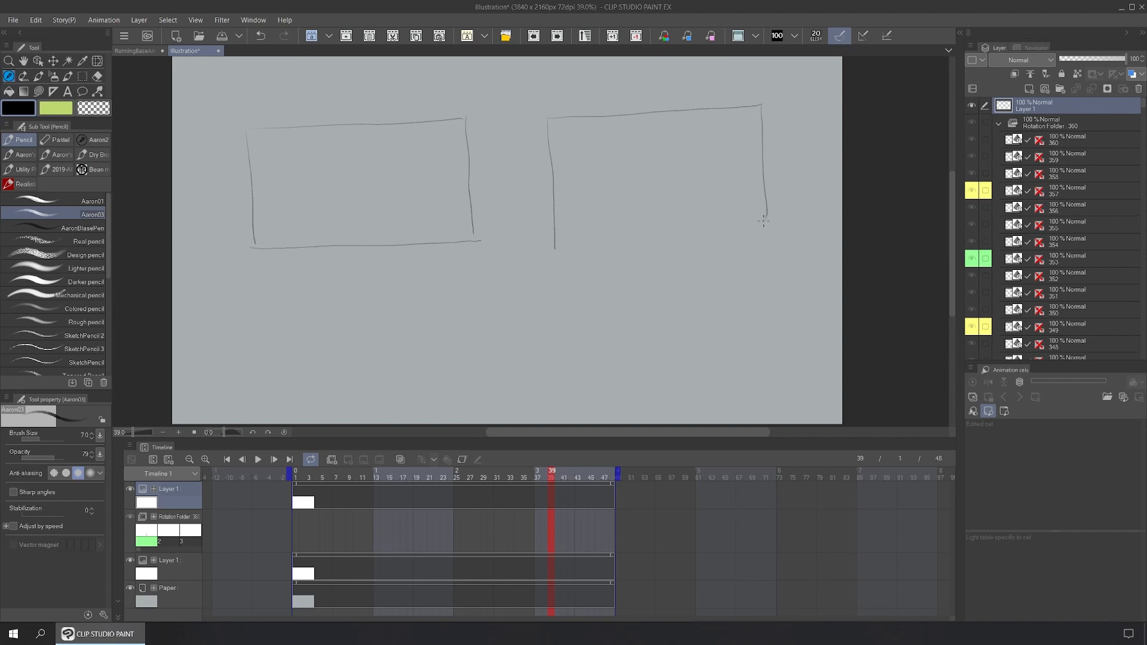
{"action": "left_click_drag", "start_coordinate": [557, 243], "coordinate": [786, 226]}
Step: Label the boxes Start and End and sketch a running stick figure in each
{"action": "mouse_move", "coordinate": [259, 101]}
{"action": "left_mouse_down"}
{"action": "mouse_move", "coordinate": [252, 122]}
{"action": "mouse_move", "coordinate": [283, 109]}
{"action": "left_mouse_up"}
{"action": "left_click_drag", "start_coordinate": [290, 87], "coordinate": [291, 118]}
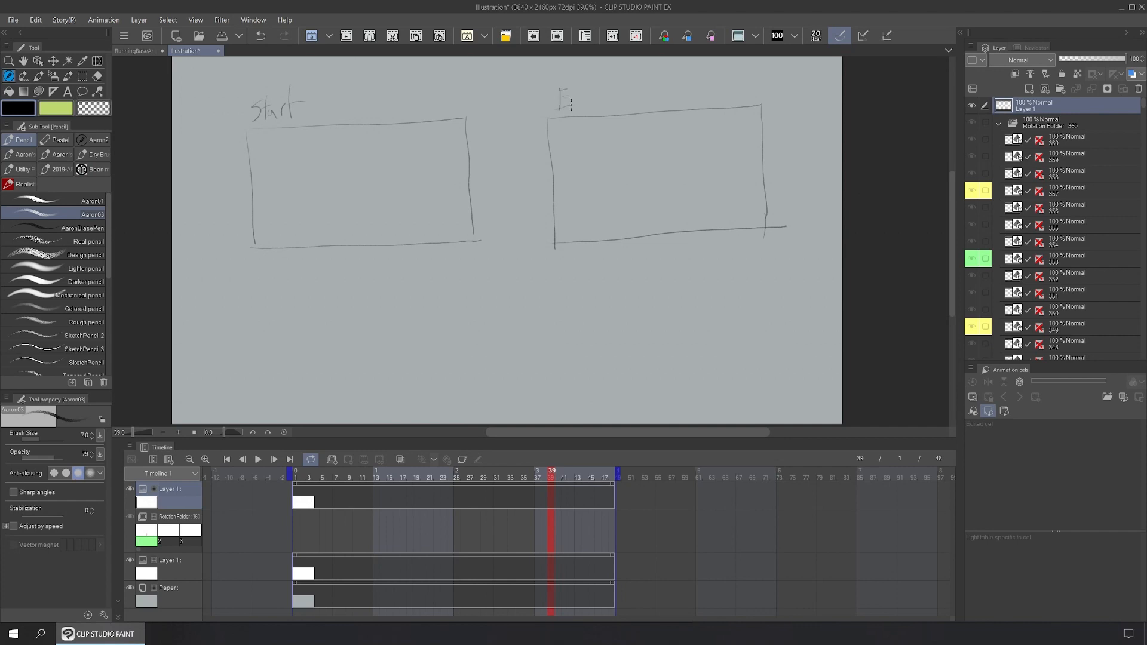
{"action": "left_click_drag", "start_coordinate": [599, 96], "coordinate": [605, 108]}
{"action": "mouse_move", "coordinate": [348, 164]}
{"action": "left_mouse_down"}
{"action": "mouse_move", "coordinate": [358, 159]}
{"action": "mouse_move", "coordinate": [346, 181]}
{"action": "mouse_move", "coordinate": [363, 226]}
{"action": "left_mouse_up"}
{"action": "left_click_drag", "start_coordinate": [348, 185], "coordinate": [351, 196]}
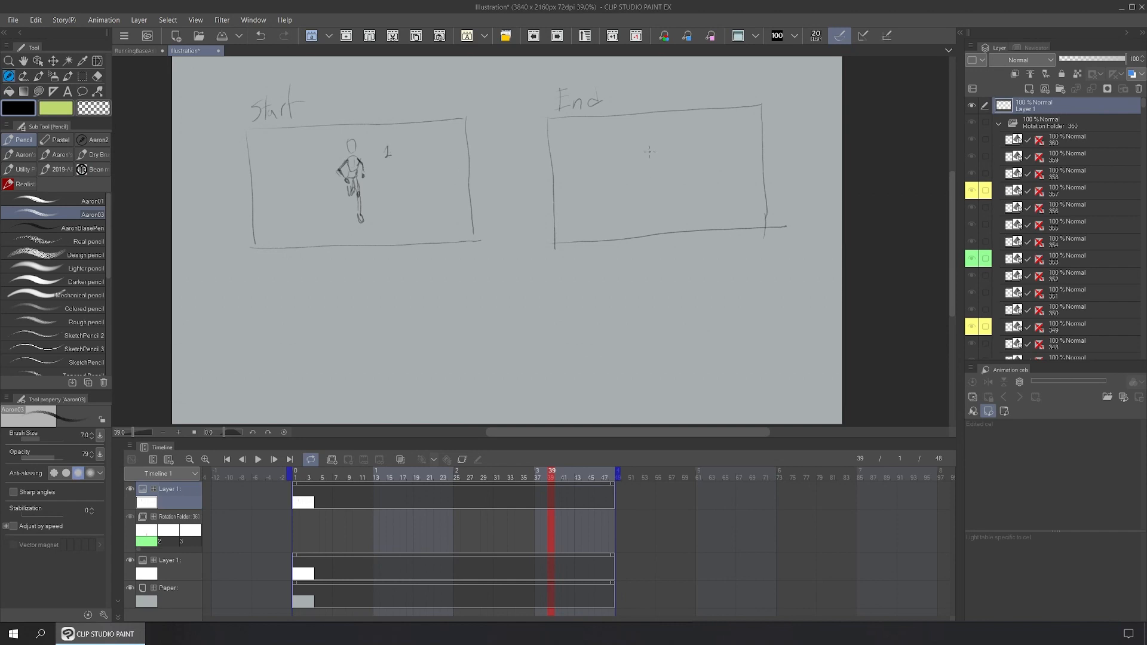
{"action": "left_click_drag", "start_coordinate": [652, 133], "coordinate": [655, 181]}
{"action": "mouse_move", "coordinate": [665, 147]}
{"action": "left_mouse_down"}
{"action": "mouse_move", "coordinate": [670, 169]}
{"action": "mouse_move", "coordinate": [660, 153]}
{"action": "left_mouse_up"}
{"action": "mouse_move", "coordinate": [654, 159]}
{"action": "left_mouse_down"}
{"action": "mouse_move", "coordinate": [660, 182]}
{"action": "mouse_move", "coordinate": [637, 209]}
{"action": "left_mouse_up"}
{"action": "left_click_drag", "start_coordinate": [664, 172], "coordinate": [676, 187]}
{"action": "left_click_drag", "start_coordinate": [676, 186], "coordinate": [694, 187]}
Step: Number the End frame 2, write 90° beneath it, and draw a timeline labelled 1 to 360
{"action": "left_click_drag", "start_coordinate": [719, 124], "coordinate": [730, 135]}
{"action": "left_click_drag", "start_coordinate": [628, 253], "coordinate": [624, 281]}
{"action": "left_click_drag", "start_coordinate": [638, 255], "coordinate": [637, 256]}
{"action": "left_click_drag", "start_coordinate": [655, 248], "coordinate": [654, 248]}
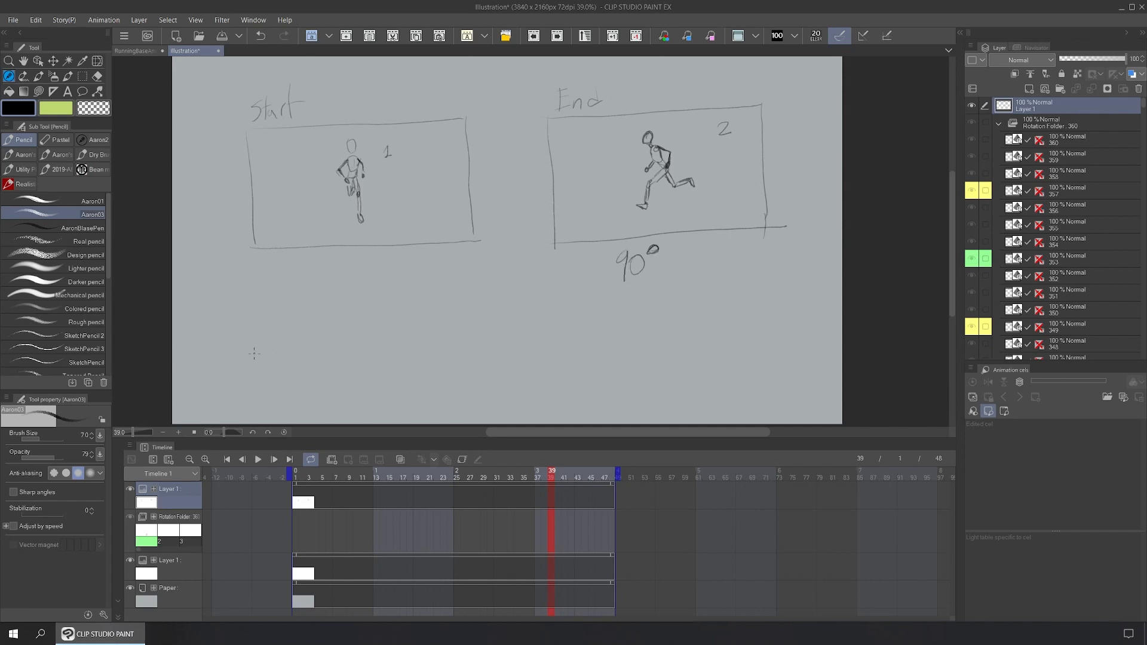
{"action": "mouse_move", "coordinate": [226, 355]}
{"action": "left_mouse_down"}
{"action": "mouse_move", "coordinate": [760, 323]}
{"action": "mouse_move", "coordinate": [759, 345]}
{"action": "mouse_move", "coordinate": [229, 365]}
{"action": "left_mouse_up"}
{"action": "left_click_drag", "start_coordinate": [229, 375], "coordinate": [234, 393]}
{"action": "mouse_move", "coordinate": [752, 361]}
{"action": "left_mouse_down"}
{"action": "mouse_move", "coordinate": [754, 375]}
{"action": "mouse_move", "coordinate": [771, 371]}
{"action": "left_mouse_up"}
{"action": "left_click_drag", "start_coordinate": [789, 362], "coordinate": [787, 363]}
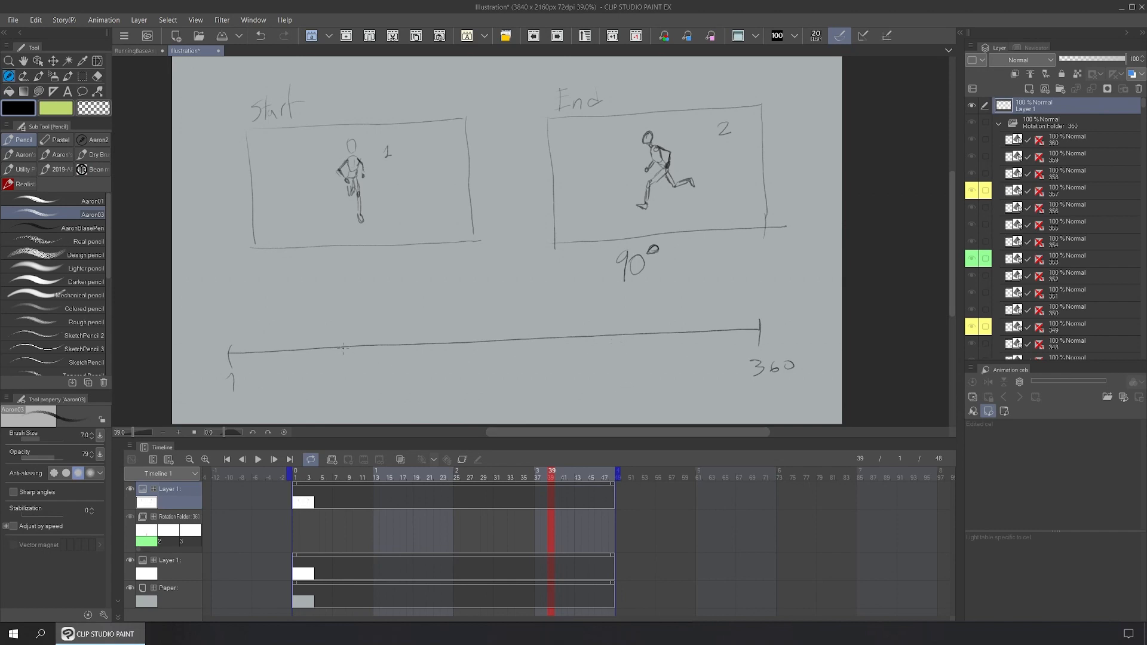
Step: Add 90 and 180 ticks, box the 1–90 section, and bring the Google Sheets window onscreen
{"action": "left_click_drag", "start_coordinate": [498, 334], "coordinate": [503, 370]}
{"action": "mouse_move", "coordinate": [362, 376]}
{"action": "left_mouse_down"}
{"action": "mouse_move", "coordinate": [359, 392]}
{"action": "mouse_move", "coordinate": [373, 374]}
{"action": "left_mouse_up"}
{"action": "left_click_drag", "start_coordinate": [359, 324], "coordinate": [225, 337]}
{"action": "mouse_move", "coordinate": [365, 362]}
{"action": "left_mouse_down"}
{"action": "mouse_move", "coordinate": [248, 373]}
{"action": "mouse_move", "coordinate": [226, 332]}
{"action": "mouse_move", "coordinate": [228, 362]}
{"action": "mouse_move", "coordinate": [364, 363]}
{"action": "mouse_move", "coordinate": [355, 322]}
{"action": "mouse_move", "coordinate": [214, 340]}
{"action": "mouse_move", "coordinate": [291, 367]}
{"action": "left_mouse_up"}
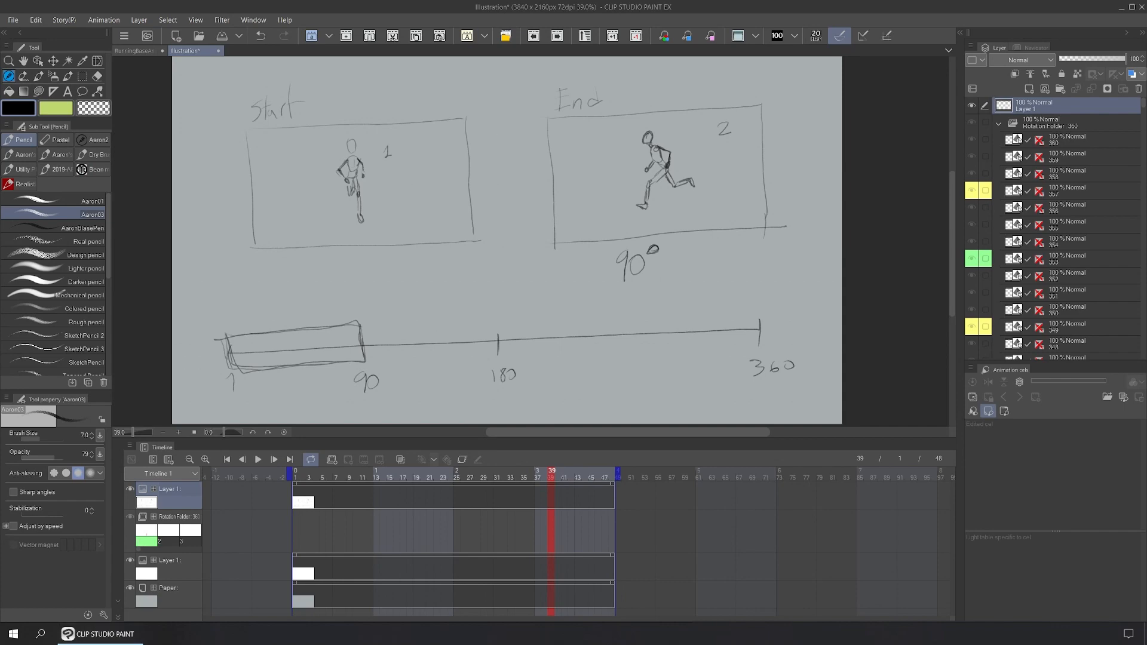
{"action": "mouse_move", "coordinate": [771, 0]}
{"action": "left_mouse_down"}
{"action": "mouse_move", "coordinate": [747, 0]}
{"action": "mouse_move", "coordinate": [695, 52]}
{"action": "left_mouse_up"}
Step: Check frame 1 in cell G1 and the last frame in cell G90
{"action": "scroll", "coordinate": [561, 359], "scroll_direction": "up", "scroll_amount": 12}
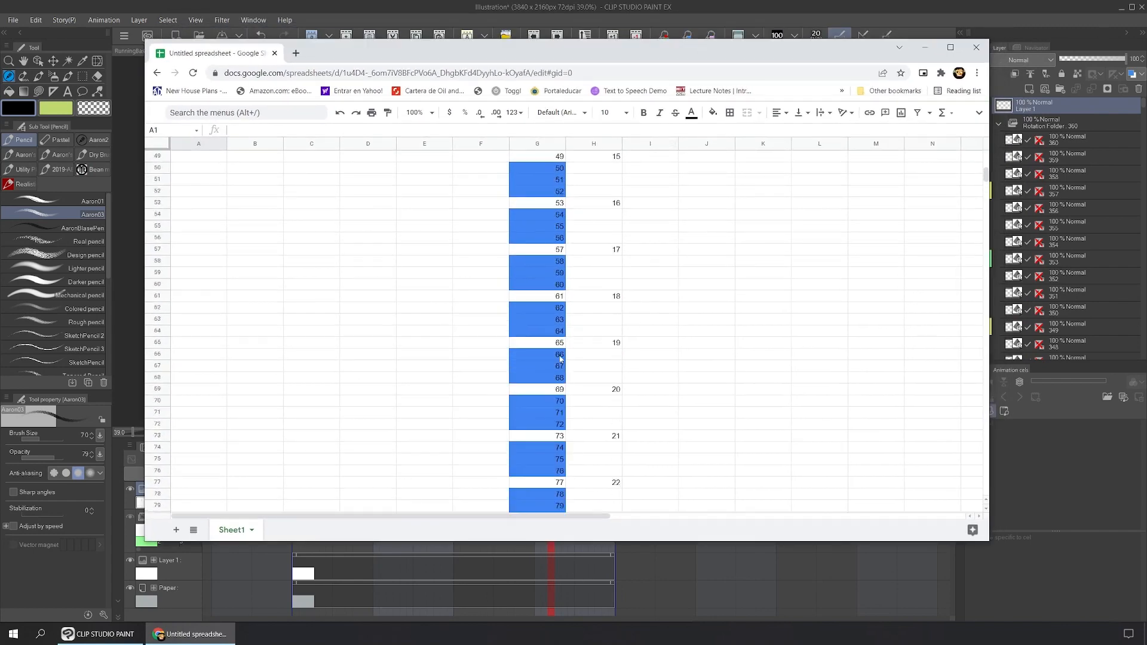
{"action": "scroll", "coordinate": [560, 359], "scroll_direction": "up", "scroll_amount": 3}
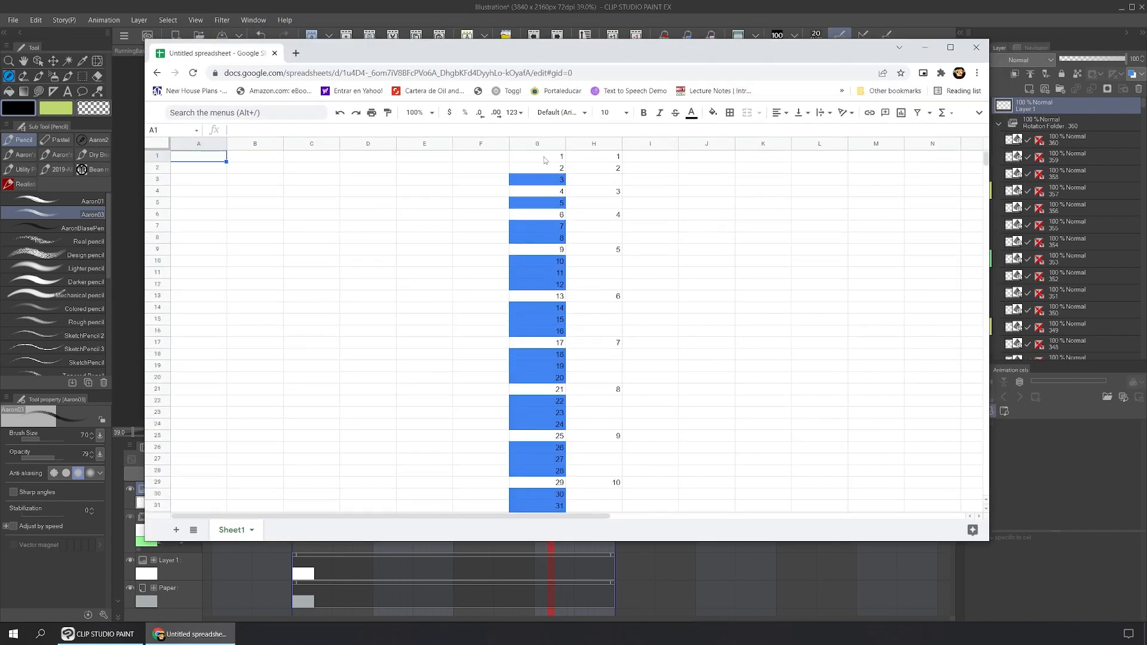
{"action": "left_click", "coordinate": [543, 158]}
{"action": "scroll", "coordinate": [543, 331], "scroll_direction": "down", "scroll_amount": 18}
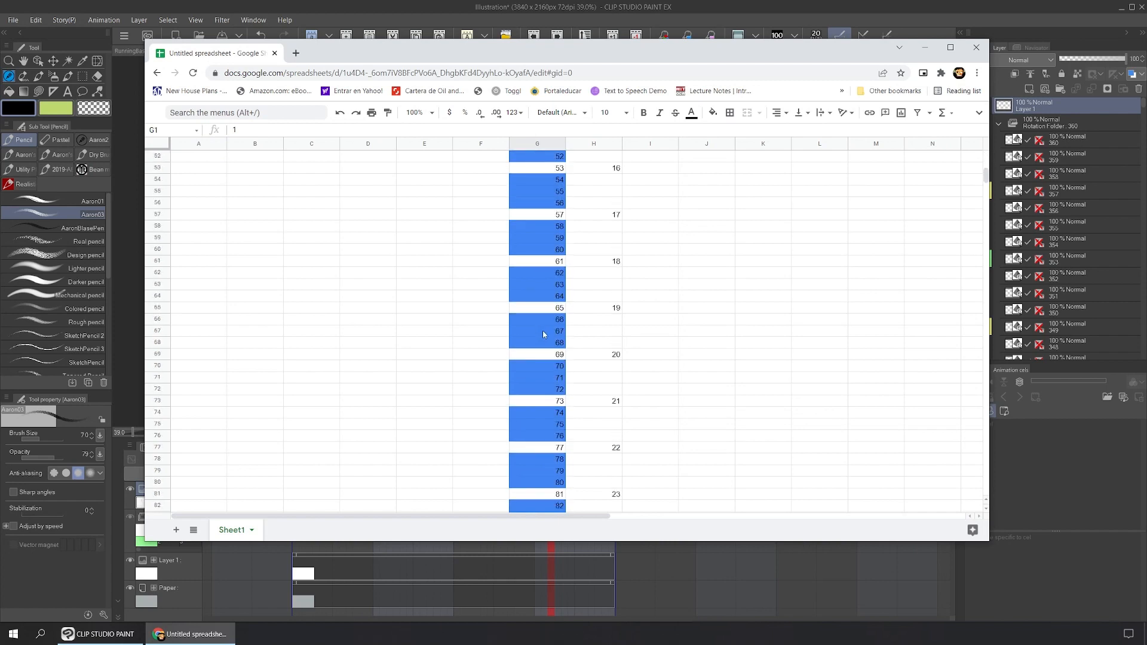
{"action": "scroll", "coordinate": [556, 251], "scroll_direction": "up", "scroll_amount": 3}
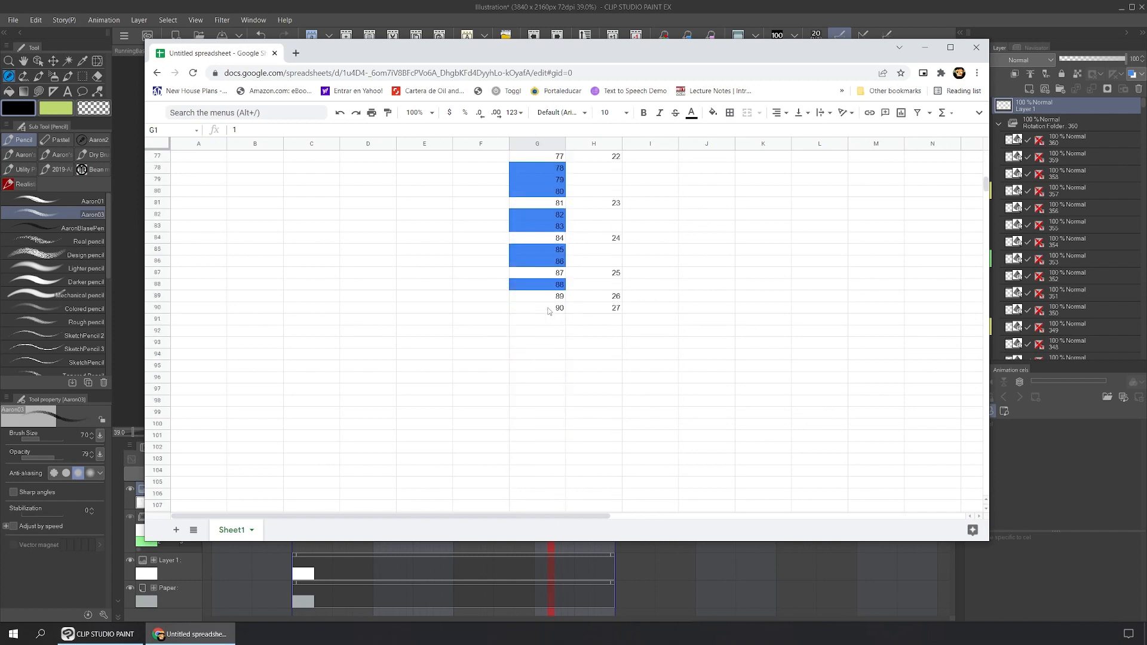
{"action": "left_click", "coordinate": [551, 309]}
Step: Check frames 10–16 in column G, then close the spreadsheet window
{"action": "scroll", "coordinate": [600, 313], "scroll_direction": "up", "scroll_amount": 12}
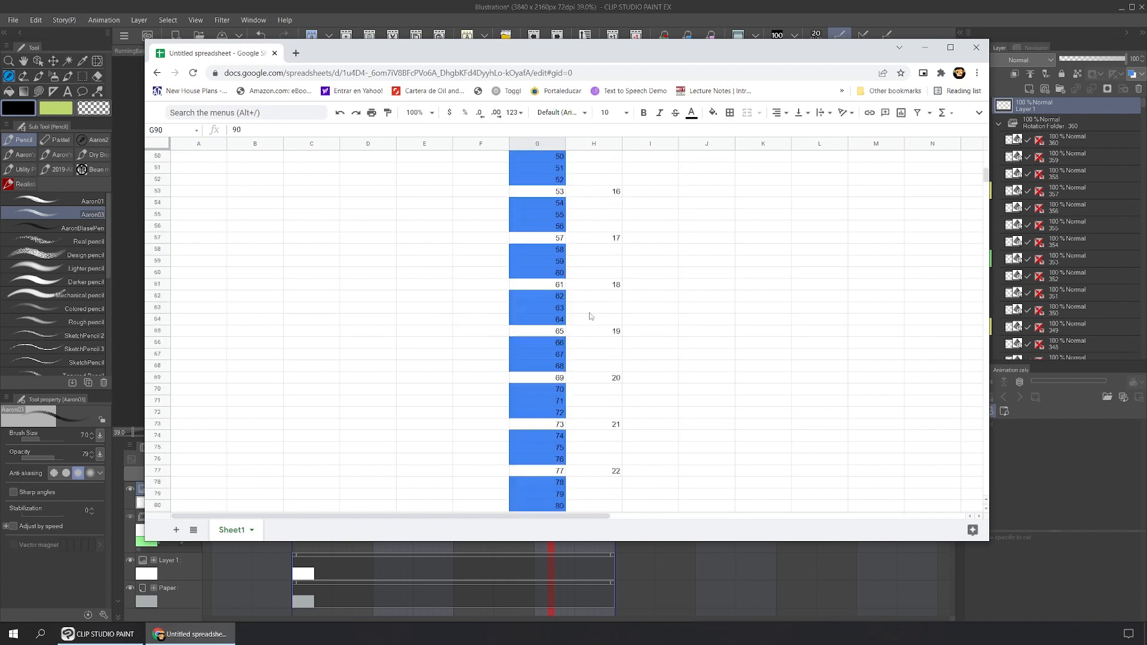
{"action": "scroll", "coordinate": [594, 311], "scroll_direction": "up", "scroll_amount": 3}
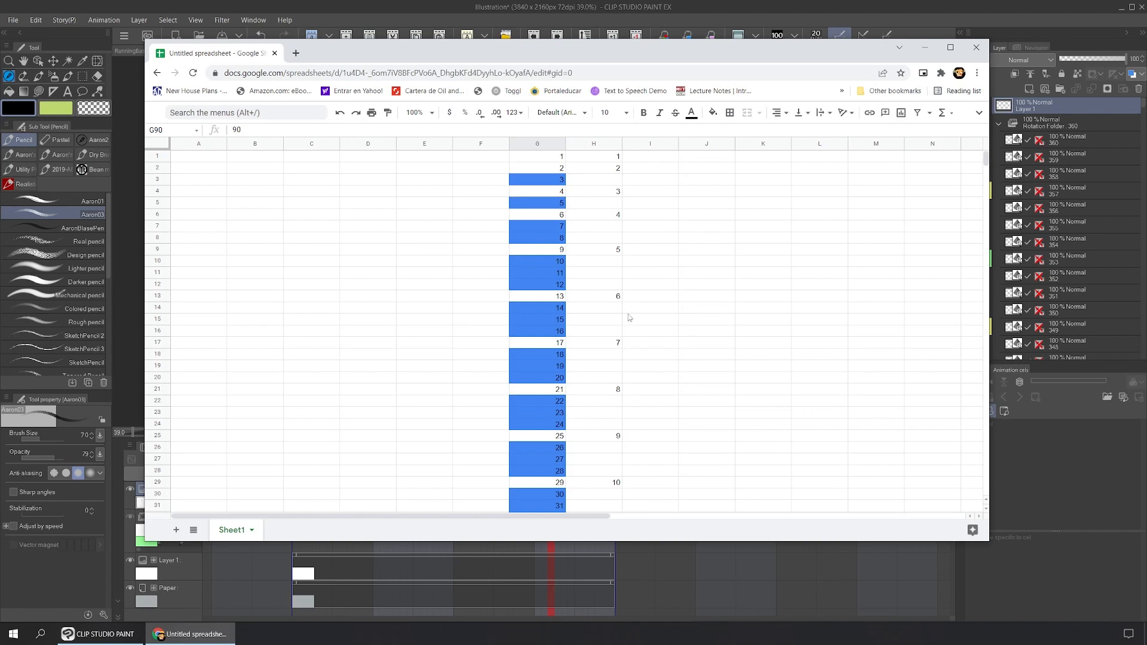
{"action": "left_click", "coordinate": [547, 309]}
{"action": "left_click", "coordinate": [544, 322]}
{"action": "left_click", "coordinate": [539, 331]}
{"action": "left_click", "coordinate": [539, 274]}
{"action": "left_click", "coordinate": [537, 284]}
{"action": "left_click", "coordinate": [536, 262]}
{"action": "left_click", "coordinate": [535, 286]}
{"action": "left_click", "coordinate": [976, 48]}
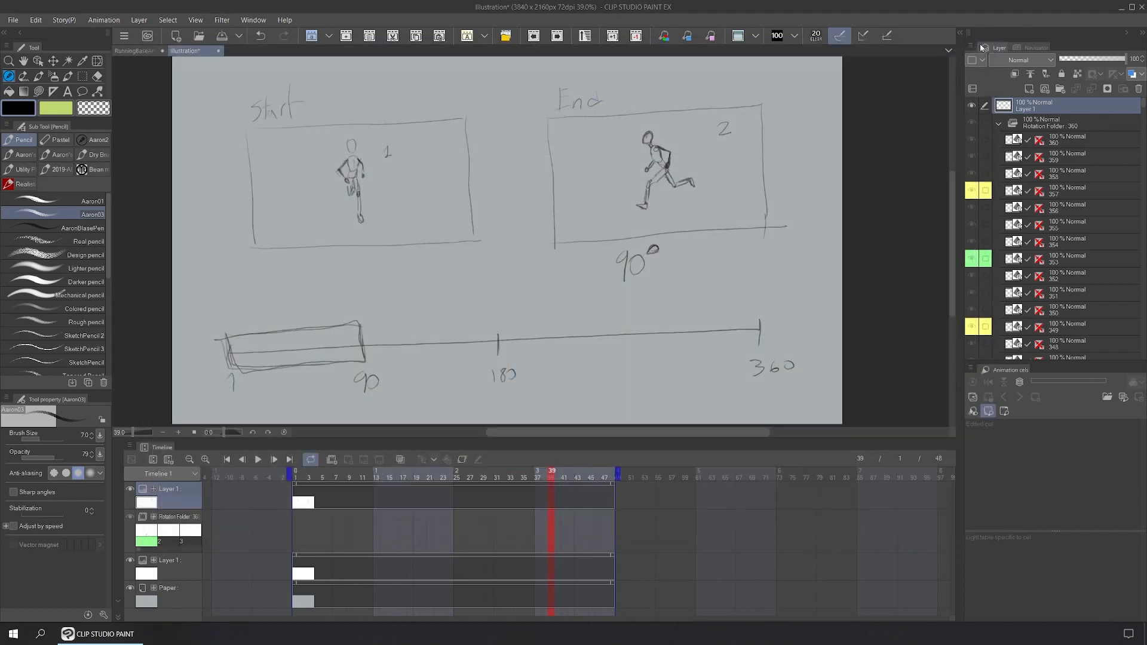
Step: Switch to the RunningBaseAnimation document and scrub through the rotation frames
{"action": "left_click", "coordinate": [137, 51]}
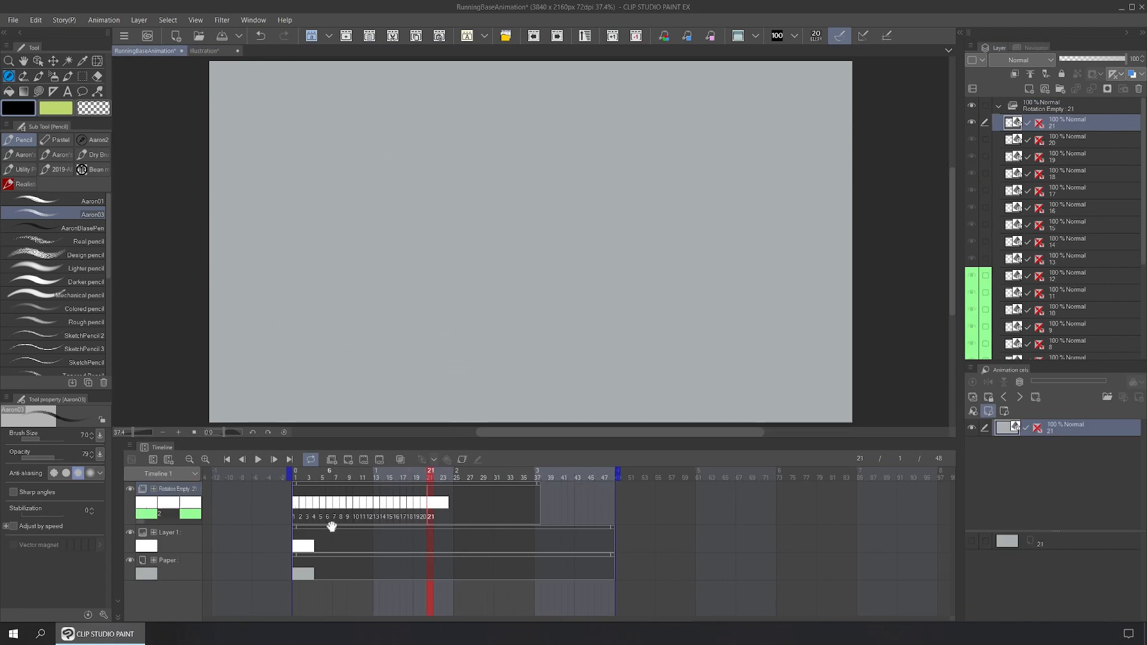
{"action": "left_click", "coordinate": [299, 478]}
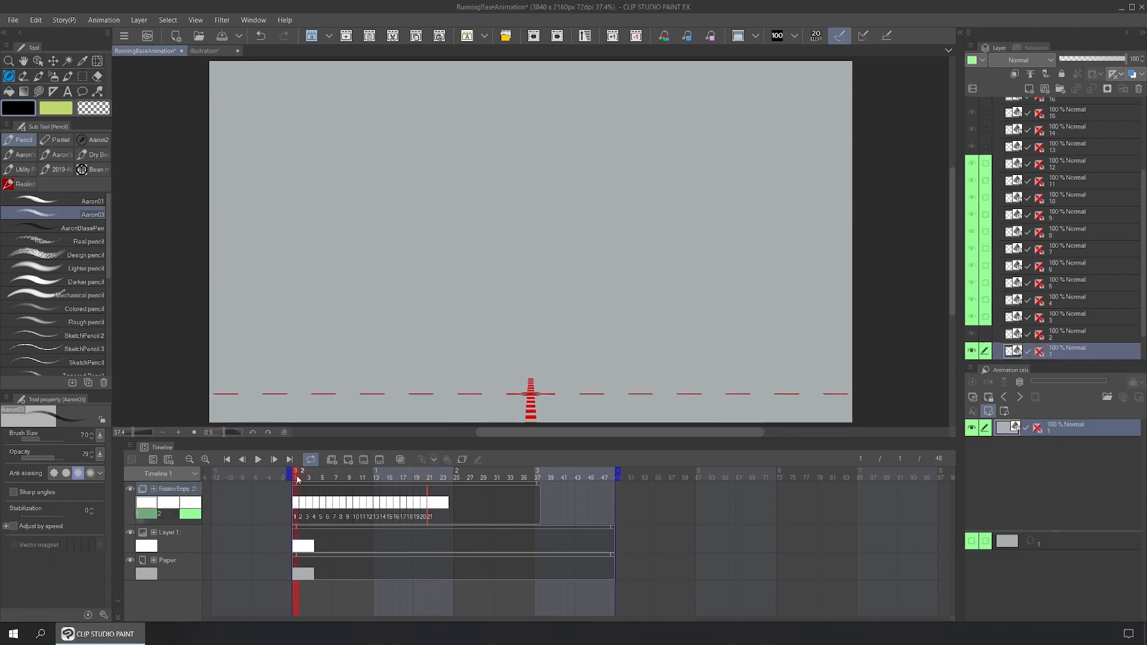
{"action": "left_click_drag", "start_coordinate": [300, 478], "coordinate": [430, 478]}
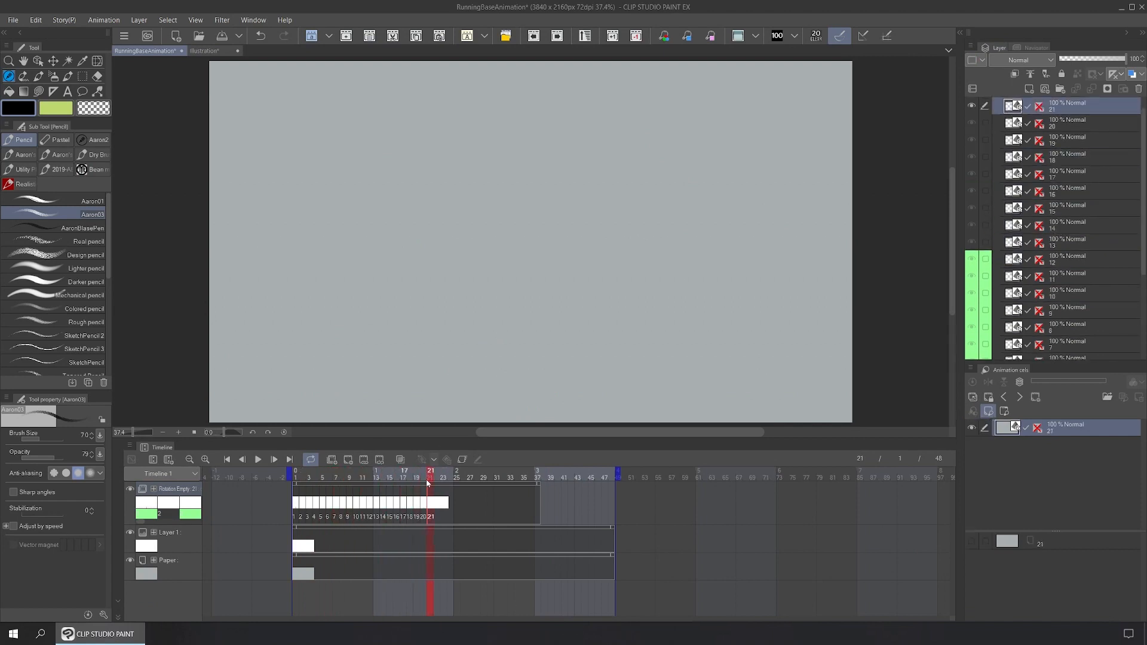
Step: Return to frame 1 and drag the Male08 mannequin from 3D BaseModels onto the canvas
{"action": "key", "text": "Home"}
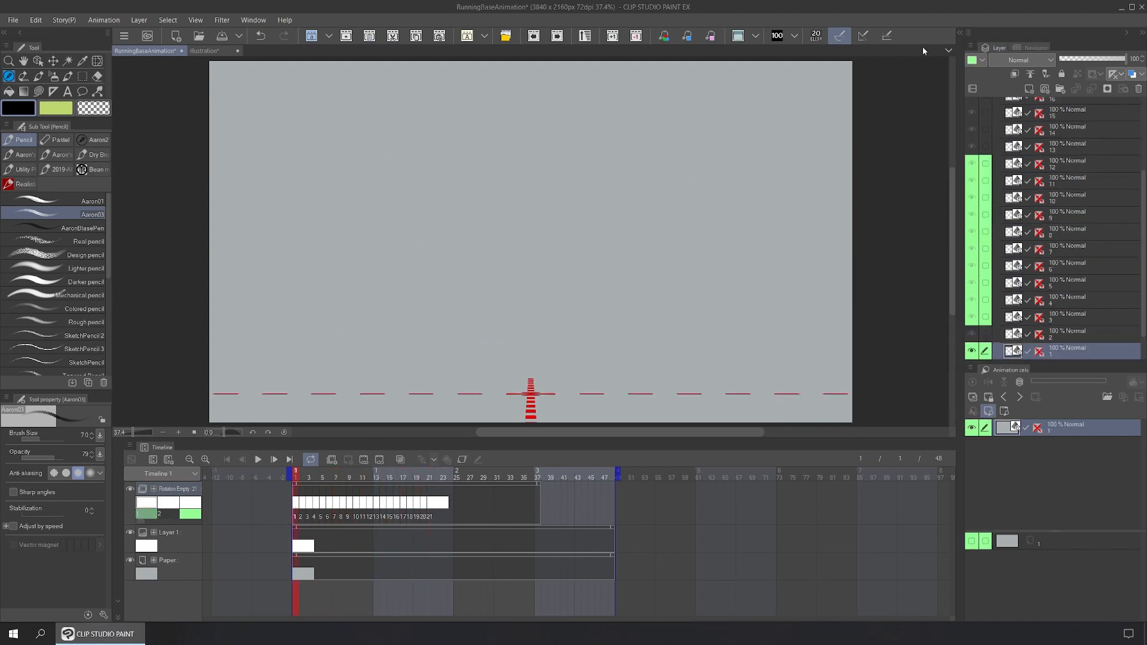
{"action": "left_click", "coordinate": [961, 34]}
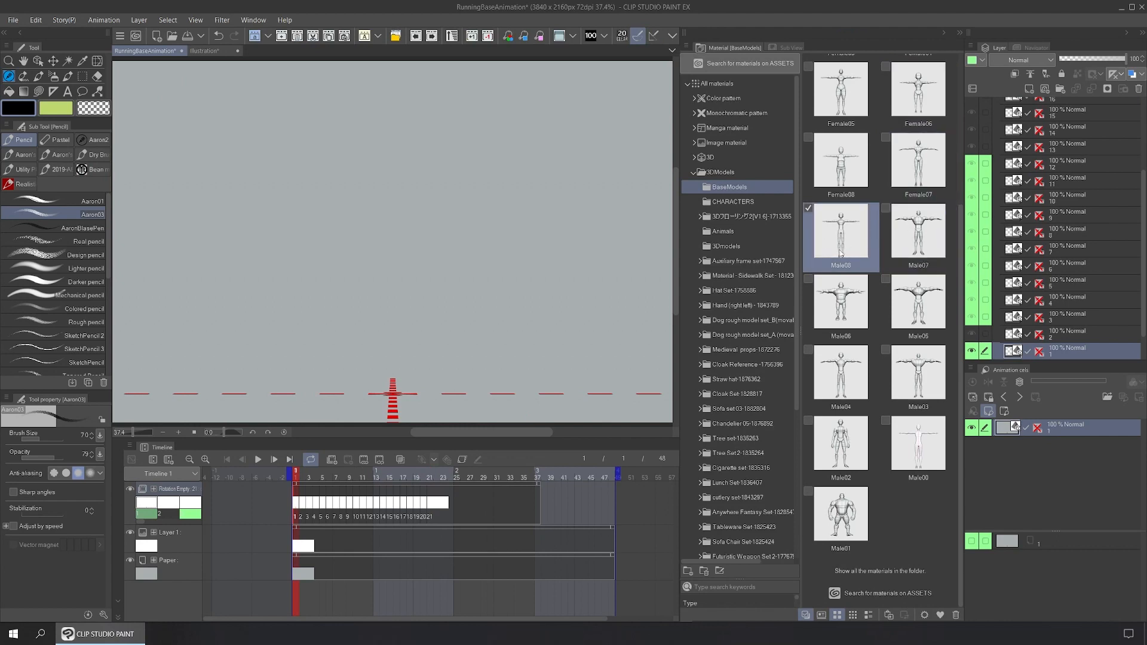
{"action": "left_click_drag", "start_coordinate": [836, 245], "coordinate": [393, 397]}
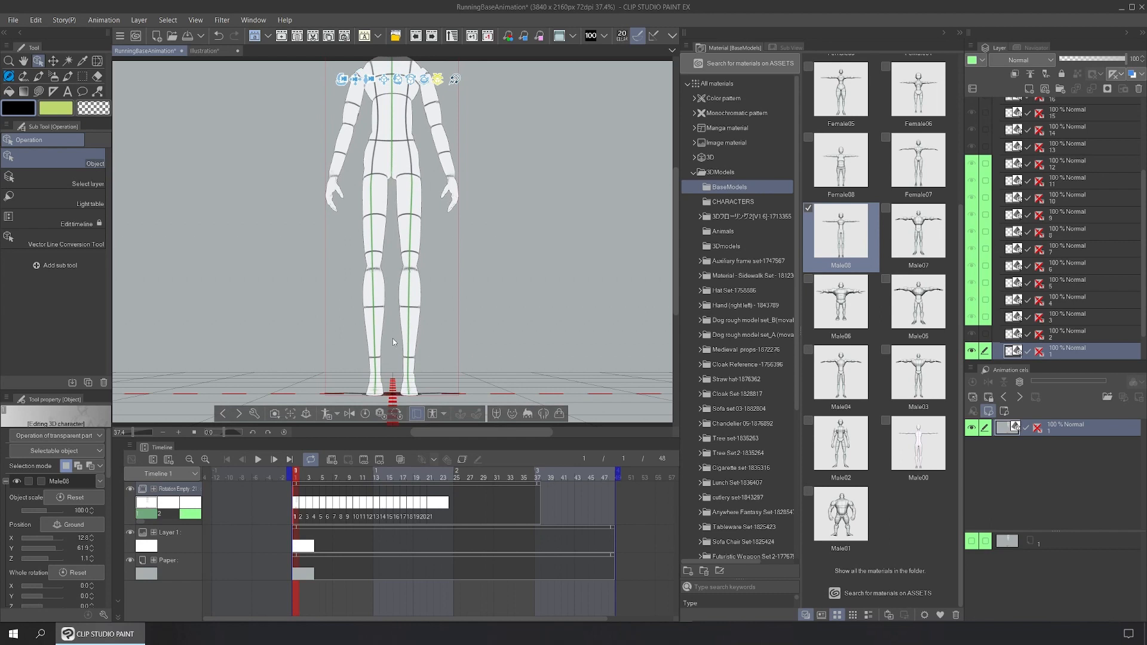
Step: Drop Male08 on the canvas, enable Apply light source, and disable Cast shadows on ground
{"action": "left_click_drag", "start_coordinate": [393, 342], "coordinate": [394, 341]}
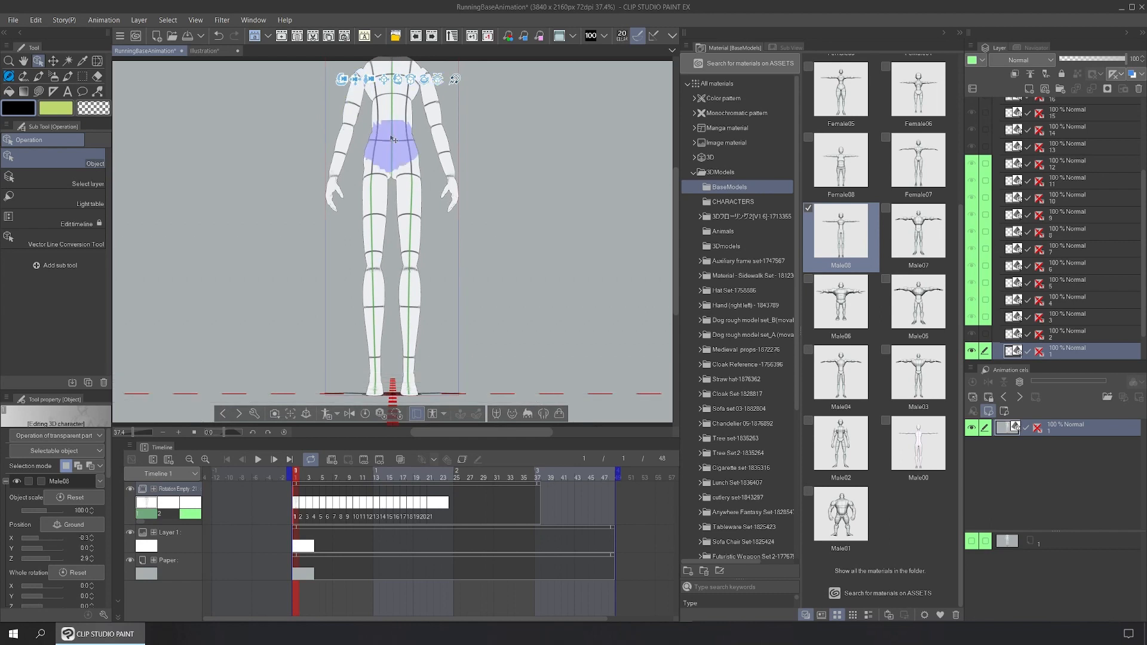
{"action": "left_click", "coordinate": [961, 34]}
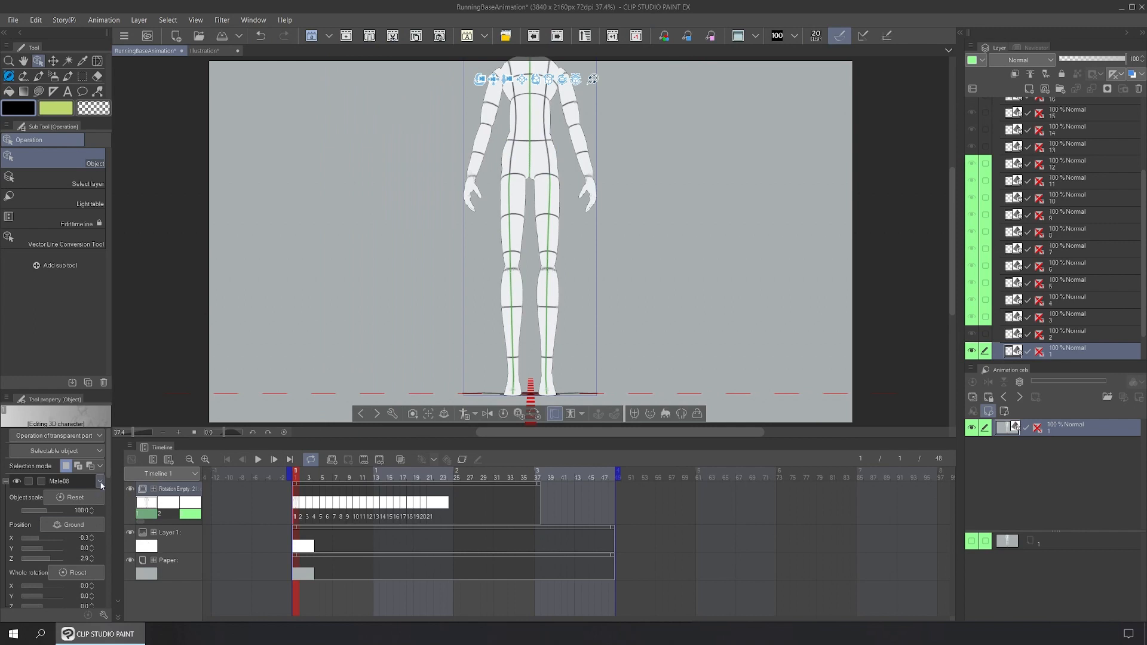
{"action": "left_click_drag", "start_coordinate": [109, 473], "coordinate": [110, 560]}
{"action": "left_click", "coordinate": [14, 563]}
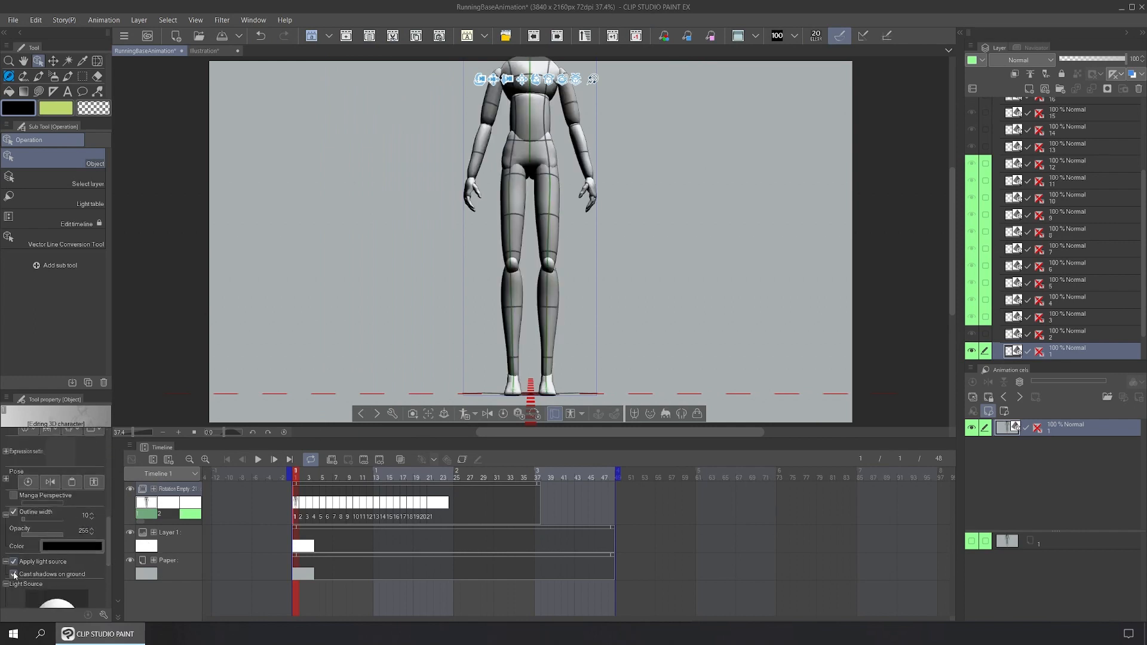
{"action": "left_click", "coordinate": [13, 575]}
{"action": "left_click", "coordinate": [391, 413]}
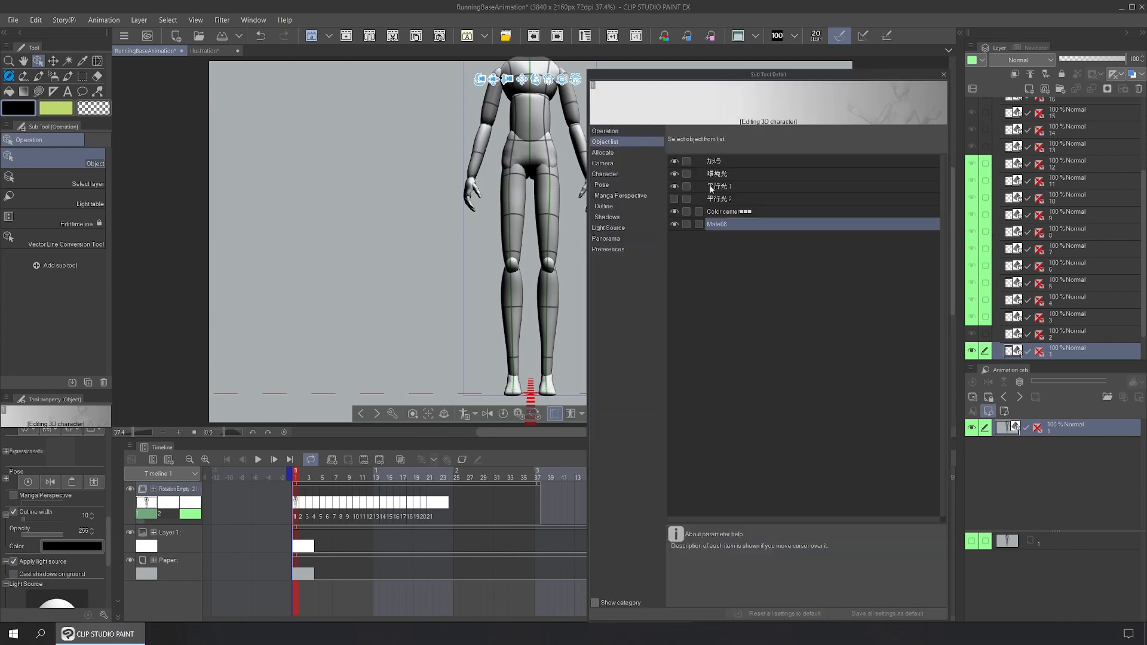
Step: Set the mannequin's Object scale to 73.6 in Sub Tool Detail
{"action": "left_click", "coordinate": [623, 156]}
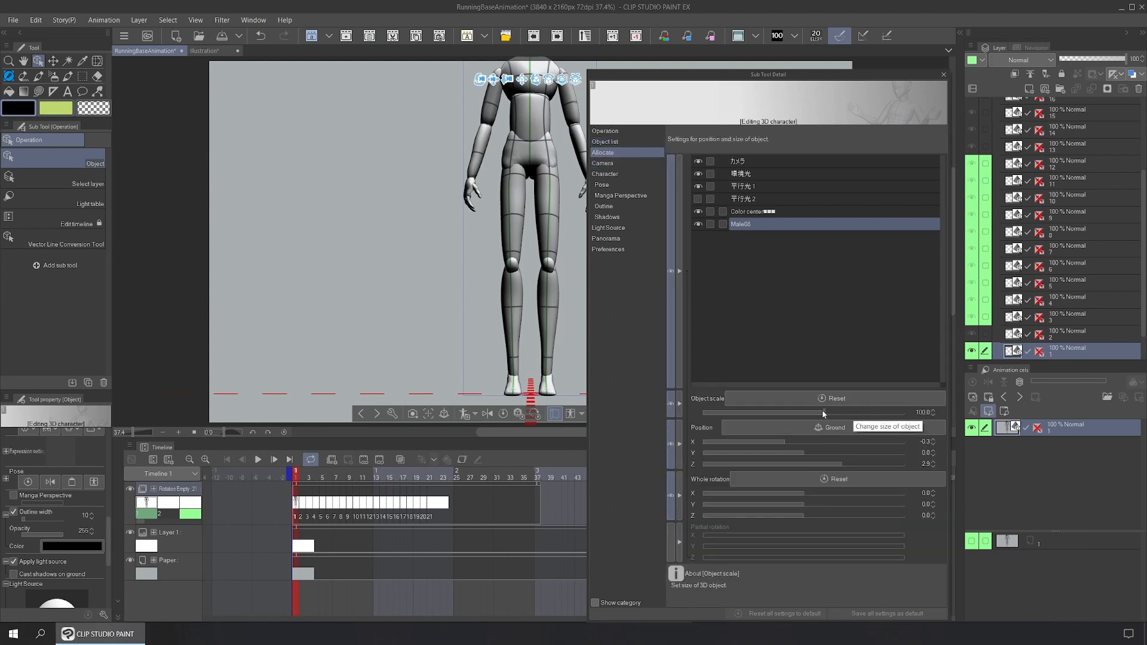
{"action": "left_click_drag", "start_coordinate": [823, 413], "coordinate": [820, 416]}
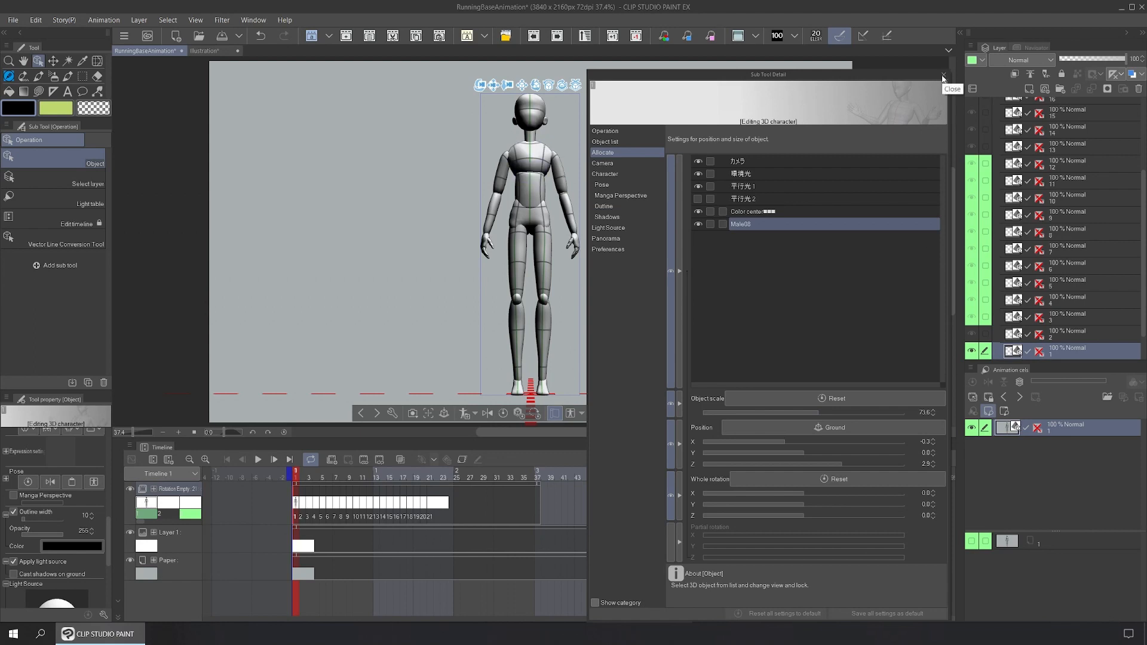
{"action": "left_click", "coordinate": [943, 77]}
Step: Add a new animation folder, Folder 1, in the timeline
{"action": "left_click", "coordinate": [530, 160]}
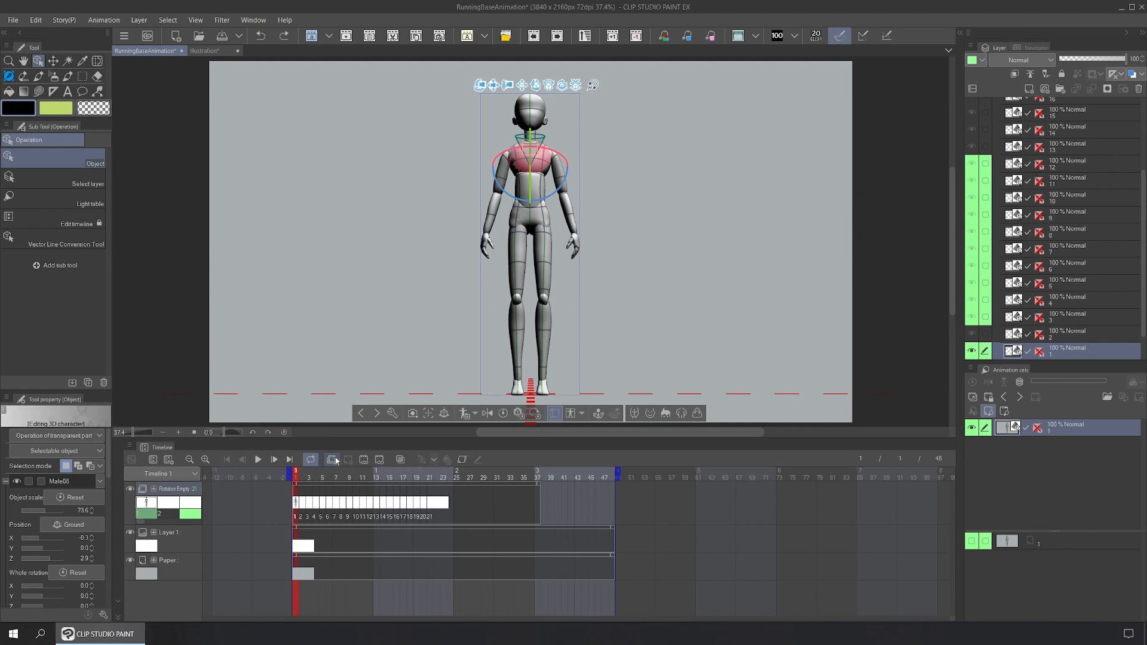
{"action": "left_click", "coordinate": [333, 460]}
{"action": "left_click", "coordinate": [295, 497]}
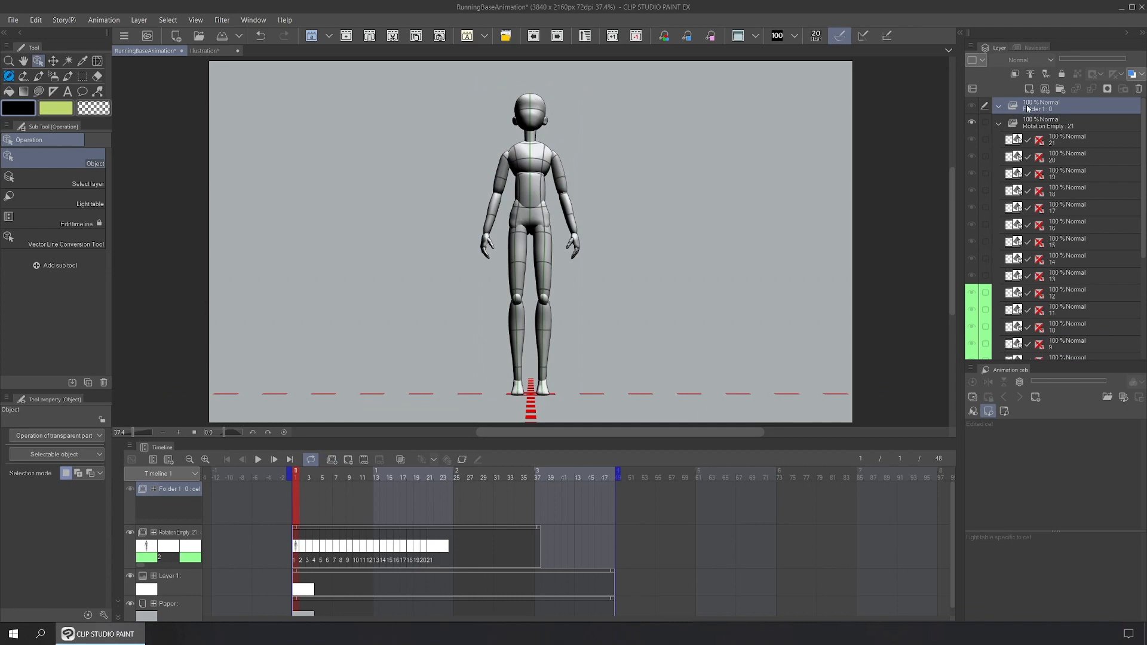
Step: Paste the mannequin's 3D layer into Folder 1 in place and assign it as cel 1 at frame 1
{"action": "left_click", "coordinate": [36, 20]}
{"action": "left_click", "coordinate": [78, 112]}
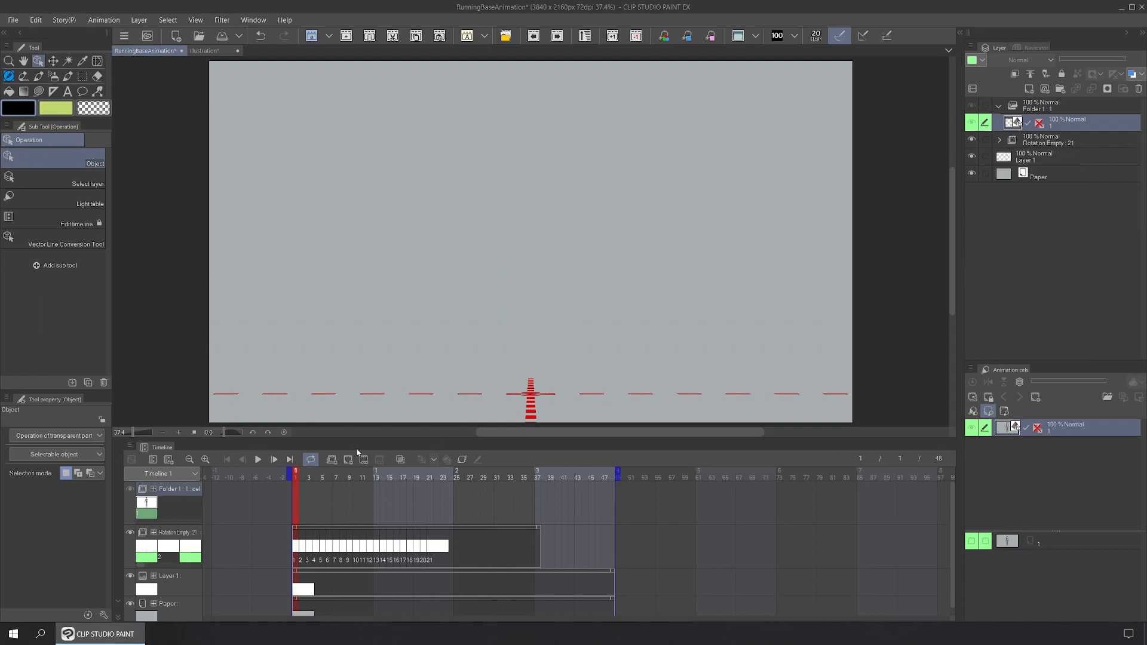
{"action": "right_click", "coordinate": [298, 491]}
{"action": "left_click", "coordinate": [318, 224]}
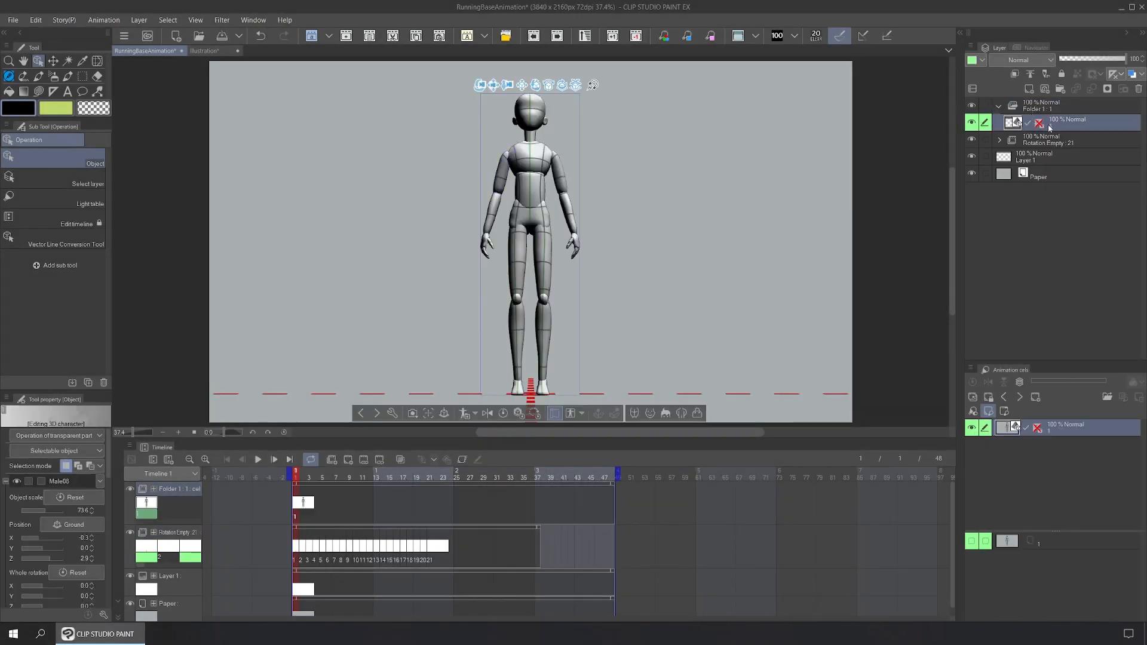
Step: Turn the mannequin to the side-view camera preset and reposition it in the frame
{"action": "left_click", "coordinate": [413, 414]}
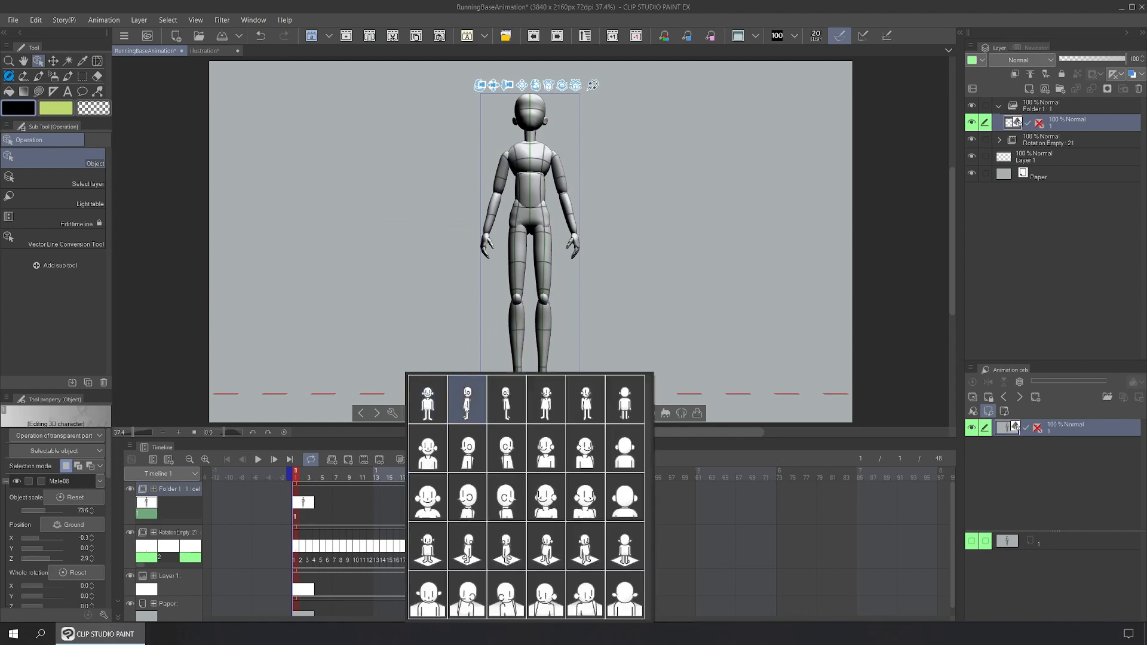
{"action": "left_click", "coordinate": [466, 399]}
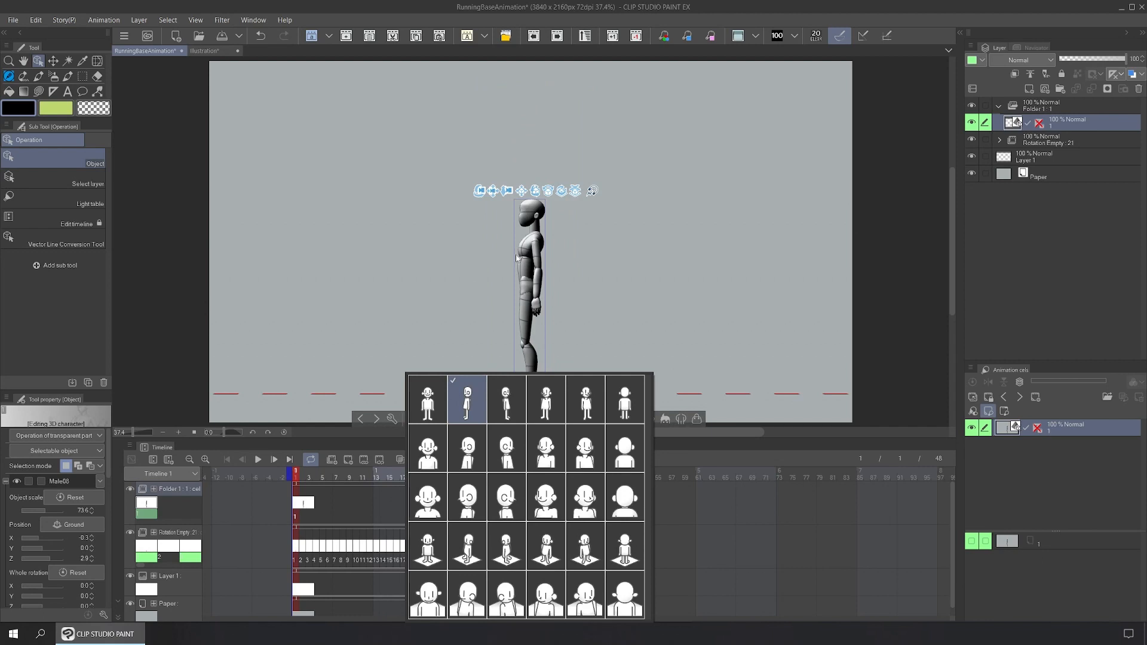
{"action": "left_click", "coordinate": [488, 132]}
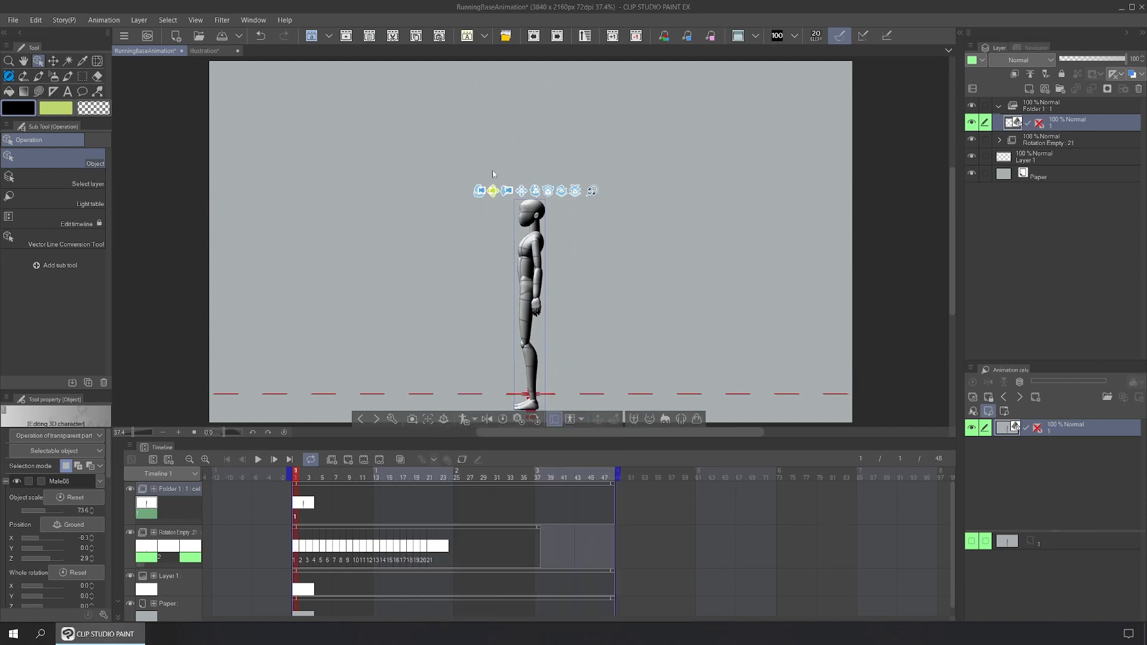
{"action": "left_click_drag", "start_coordinate": [496, 174], "coordinate": [495, 313]}
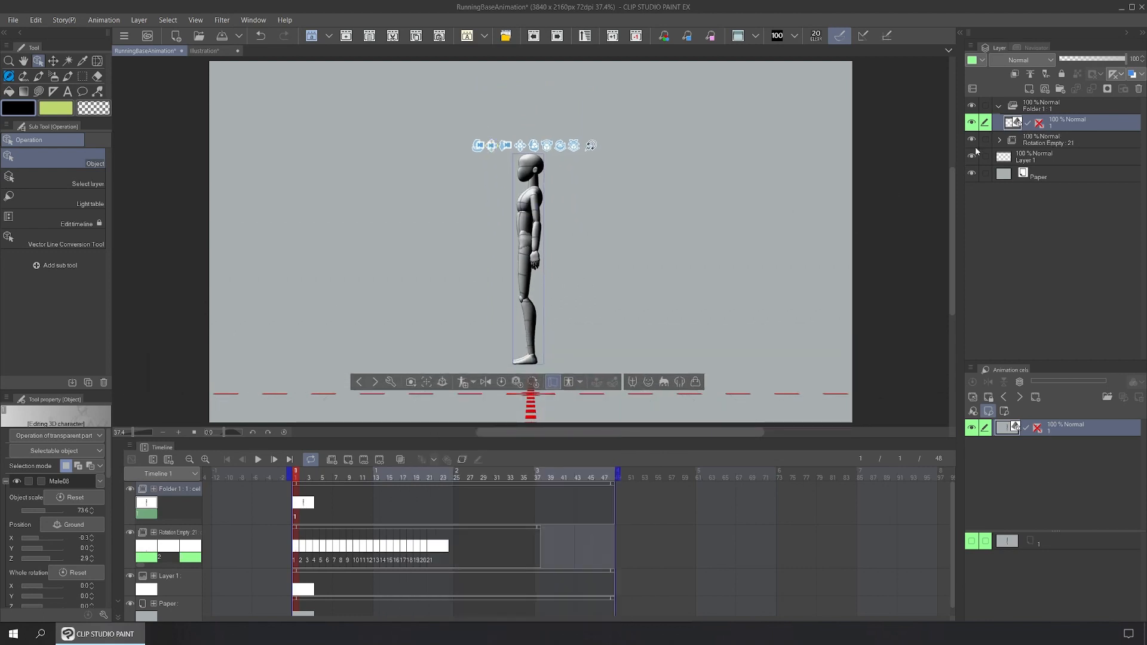
Step: Hide the Rotation Empty layer and reselect Folder 1 and the 3D mannequin
{"action": "left_click", "coordinate": [1046, 144]}
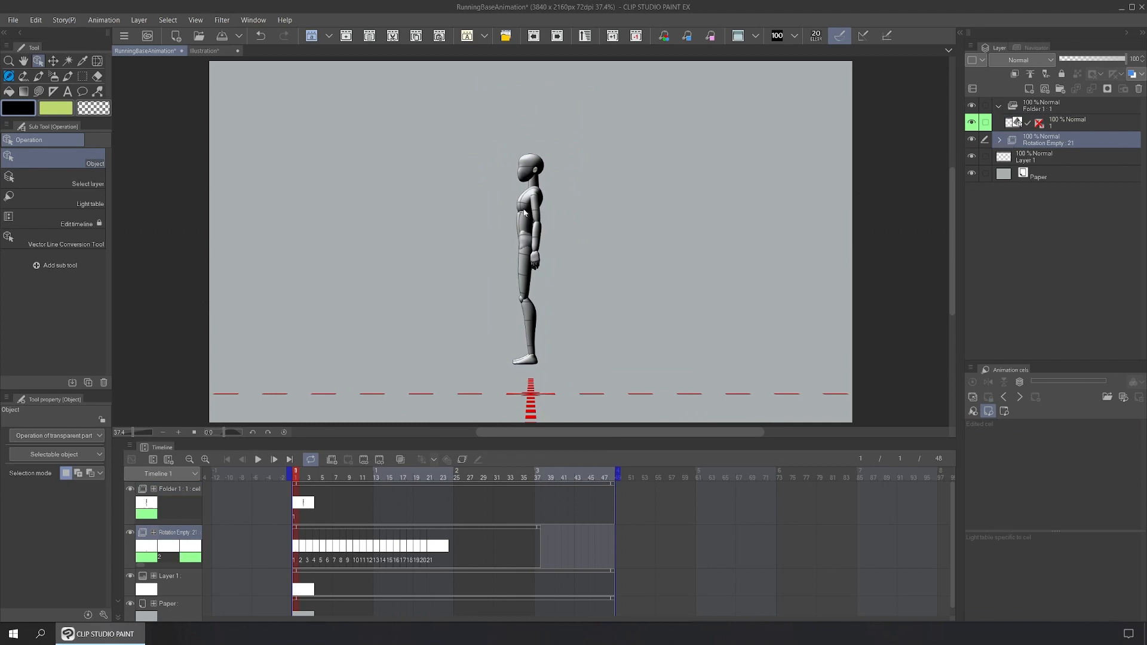
{"action": "left_click", "coordinate": [972, 142]}
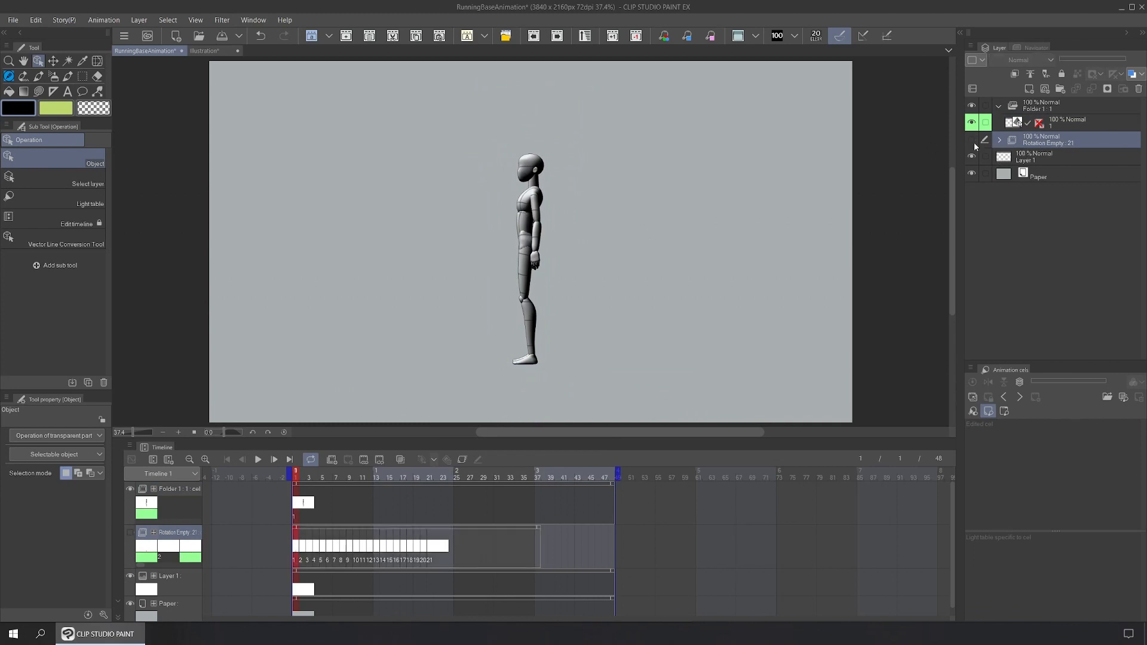
{"action": "left_click", "coordinate": [1049, 111]}
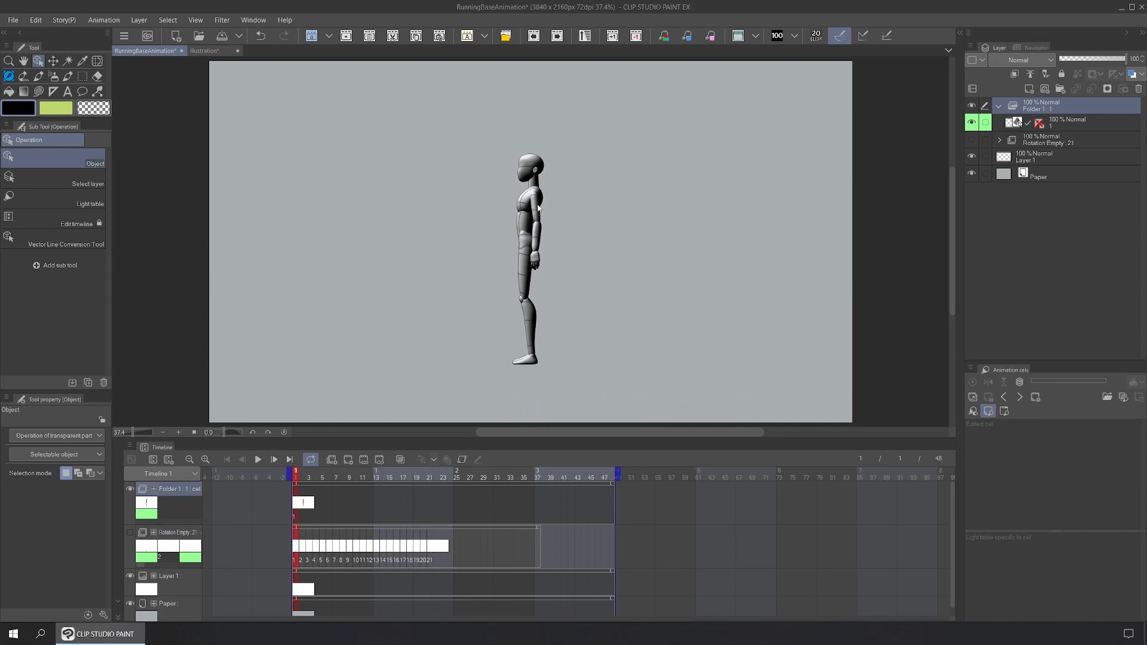
{"action": "left_click", "coordinate": [539, 207]}
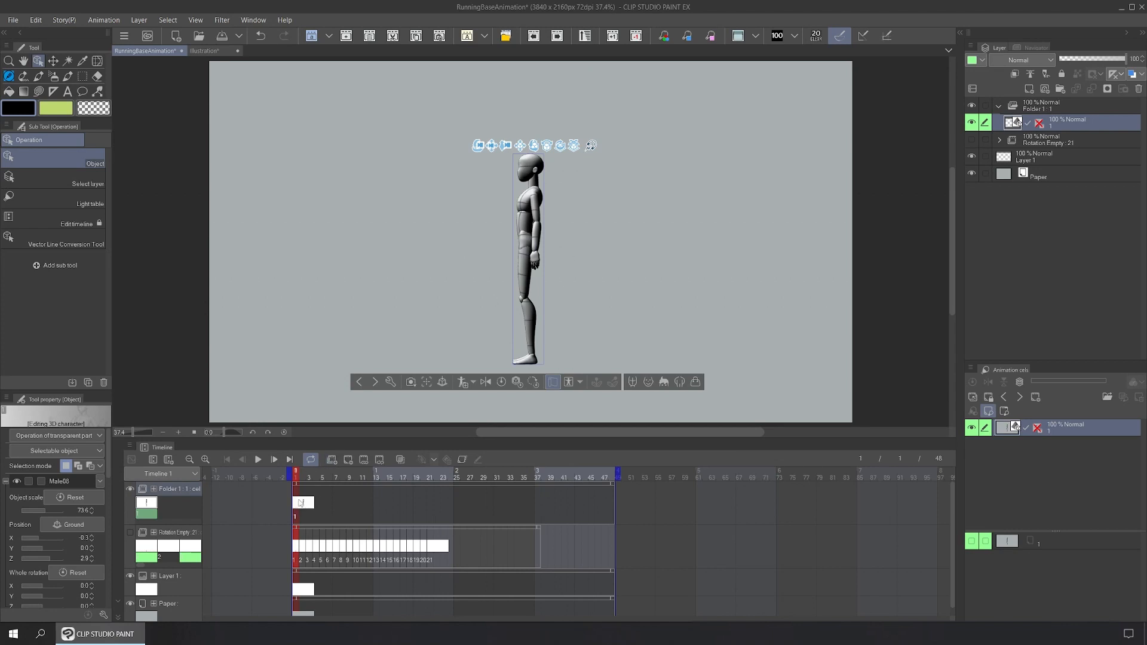
Step: Add cels on frames 2–4, return to frame 1, and bring the Running-Fast pose folder into view
{"action": "left_click", "coordinate": [303, 502]}
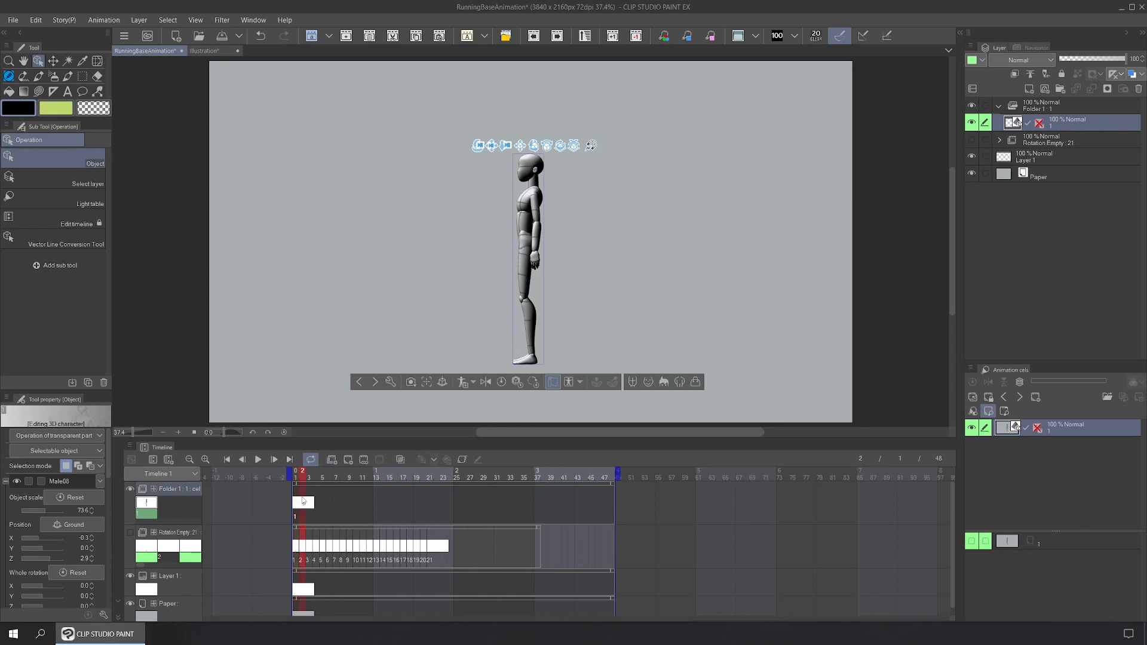
{"action": "left_click", "coordinate": [348, 460]}
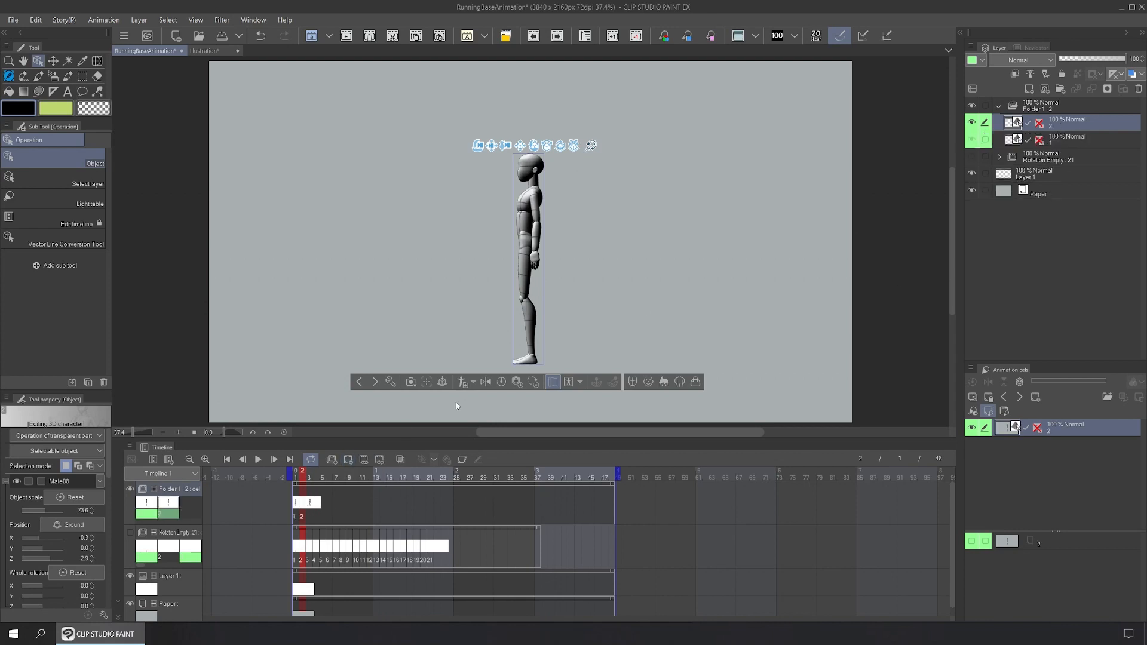
{"action": "left_click", "coordinate": [348, 460]}
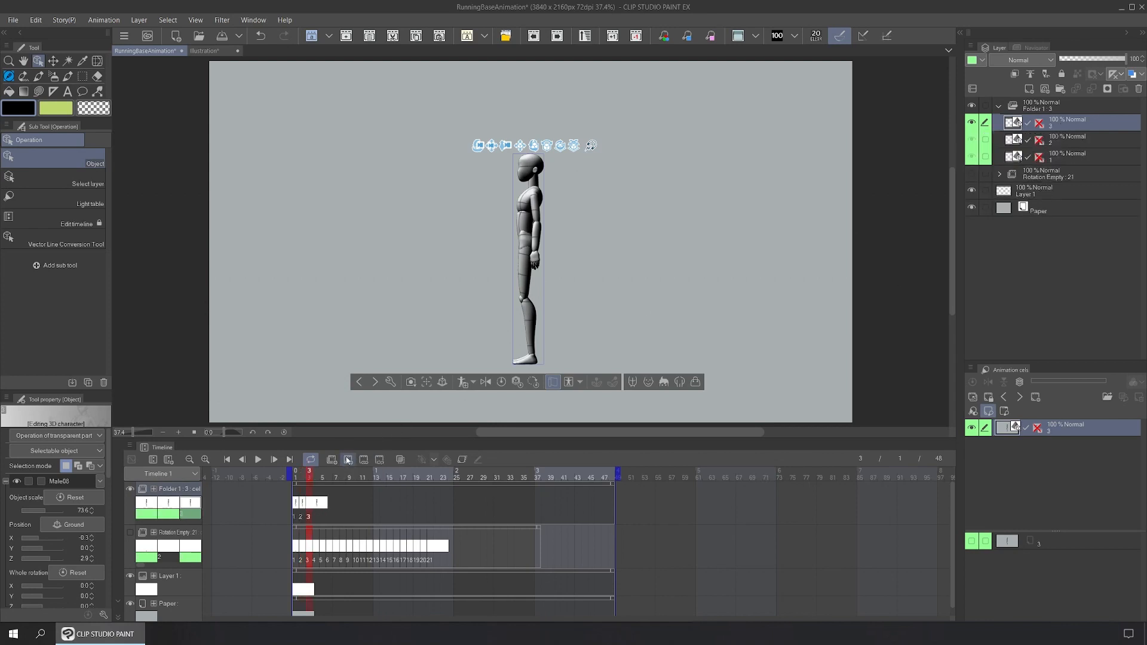
{"action": "key", "text": "ctrl+shift+n"}
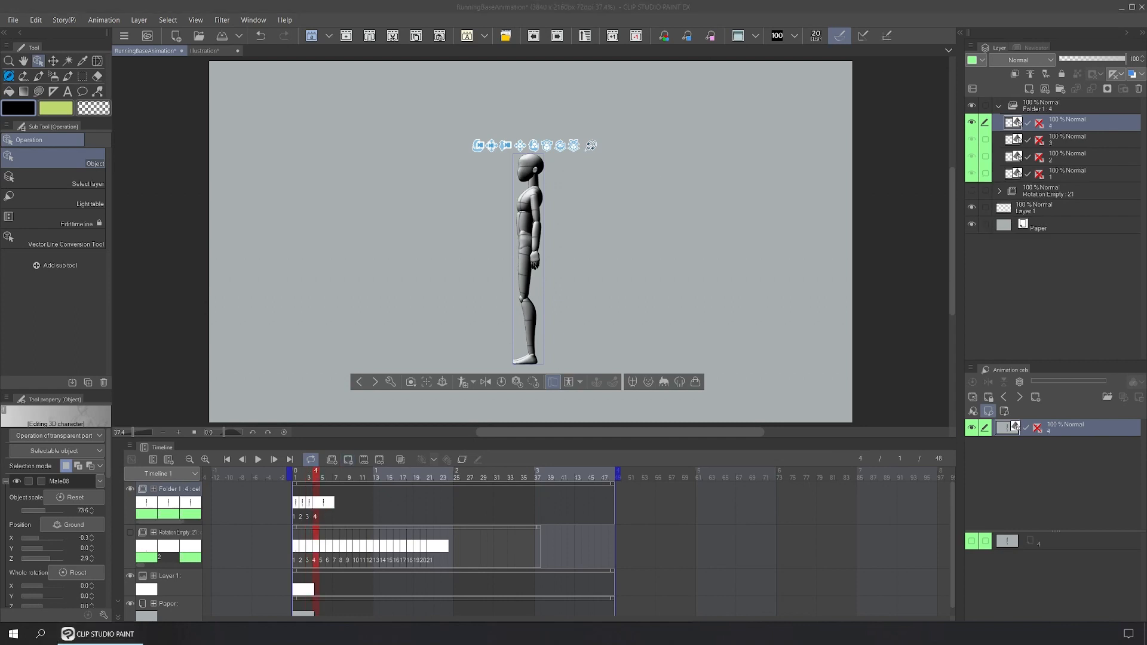
{"action": "key", "text": "Home"}
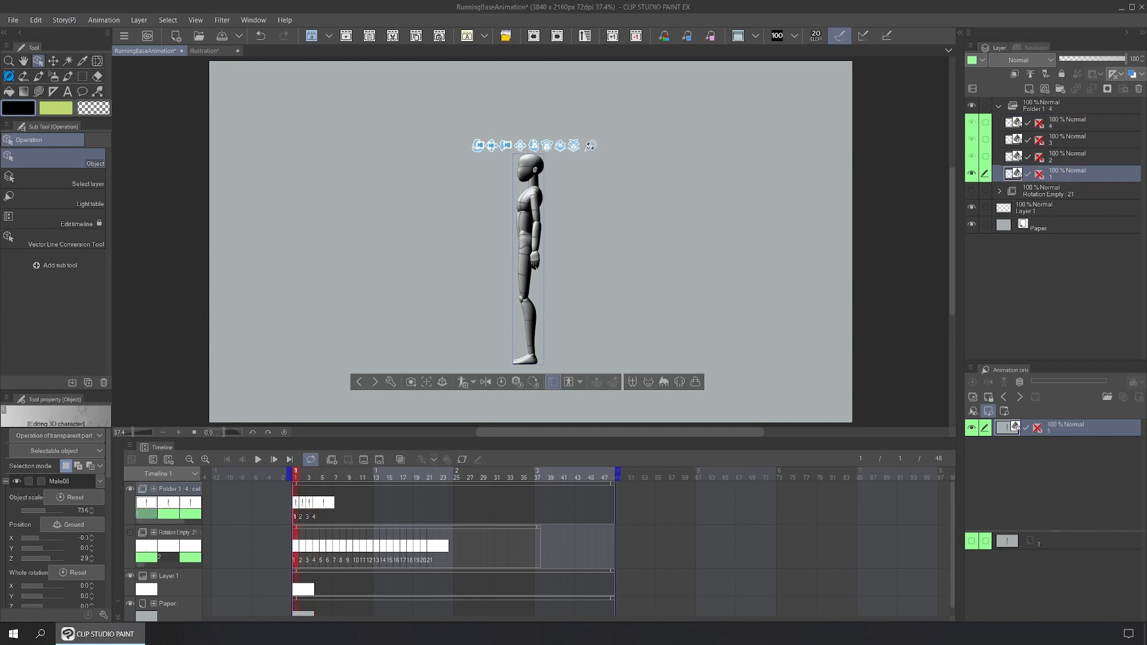
{"action": "left_click_drag", "start_coordinate": [878, 0], "coordinate": [801, 48]}
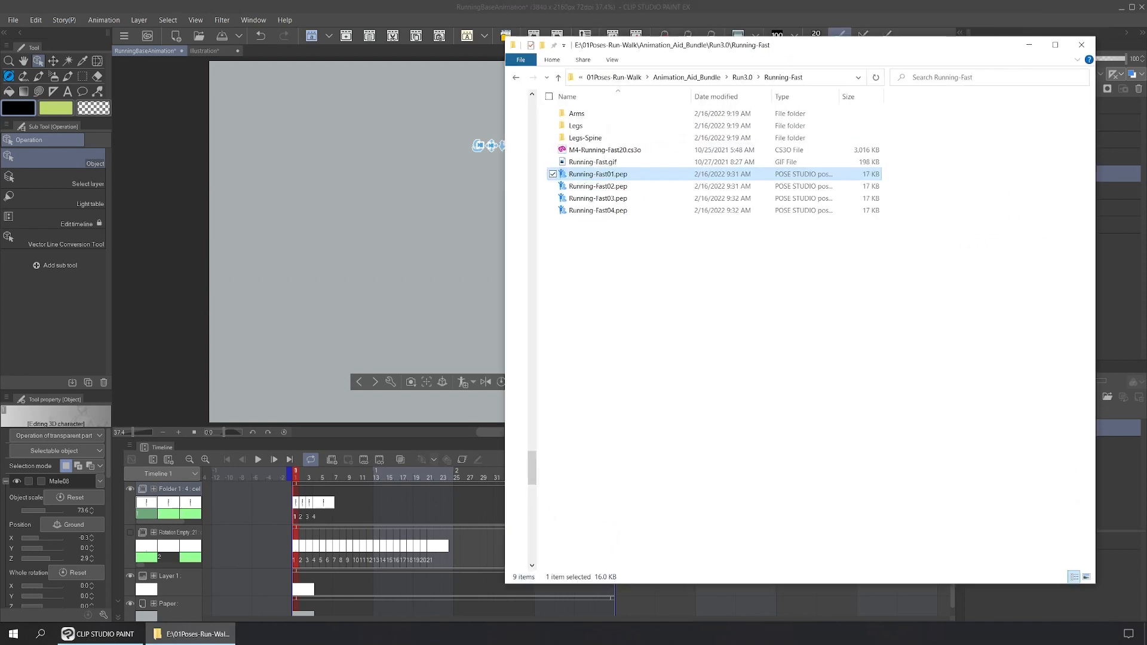
Step: Place the pose folder beside the canvas and apply Running-Fast01 and Running-Fast02 to frames 1 and 2
{"action": "left_click_drag", "start_coordinate": [1098, 587], "coordinate": [949, 327]}
{"action": "left_click_drag", "start_coordinate": [792, 54], "coordinate": [969, 130]}
{"action": "left_click_drag", "start_coordinate": [775, 251], "coordinate": [531, 219]}
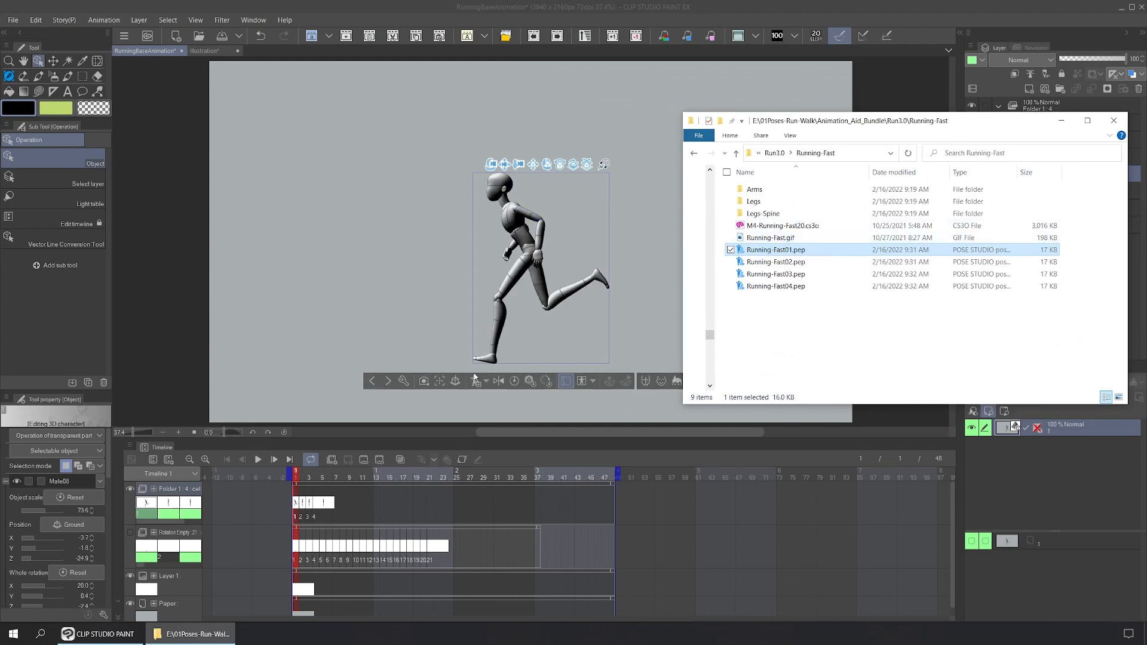
{"action": "left_click", "coordinate": [306, 508]}
{"action": "left_click", "coordinate": [302, 505]}
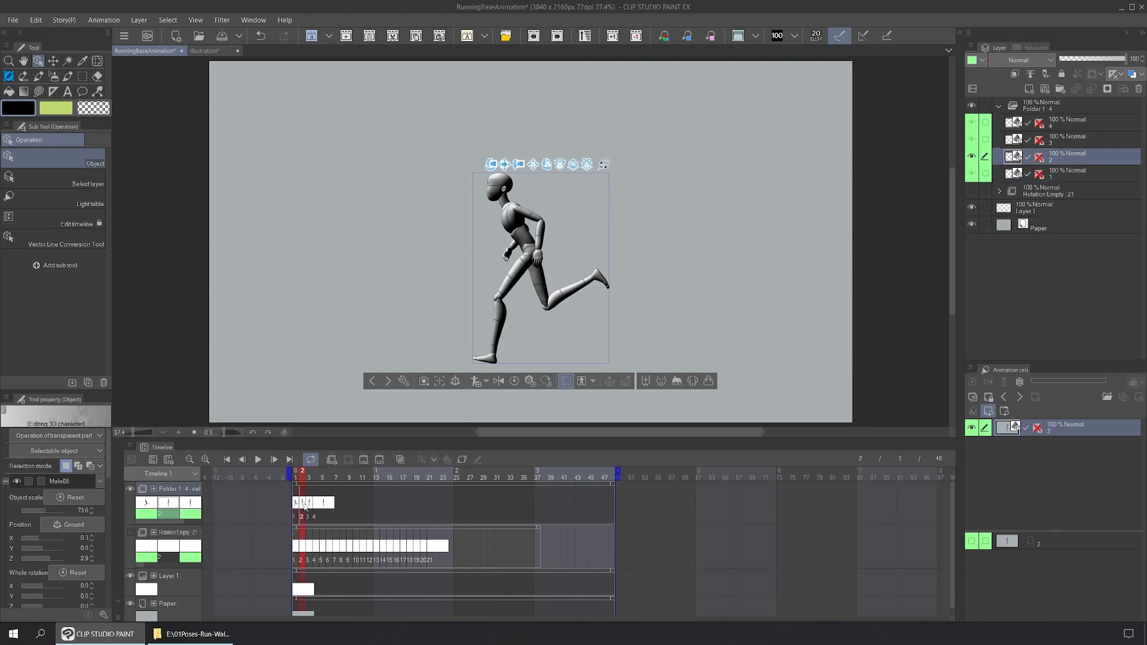
{"action": "left_click", "coordinate": [198, 634]}
{"action": "left_click_drag", "start_coordinate": [775, 261], "coordinate": [531, 226]}
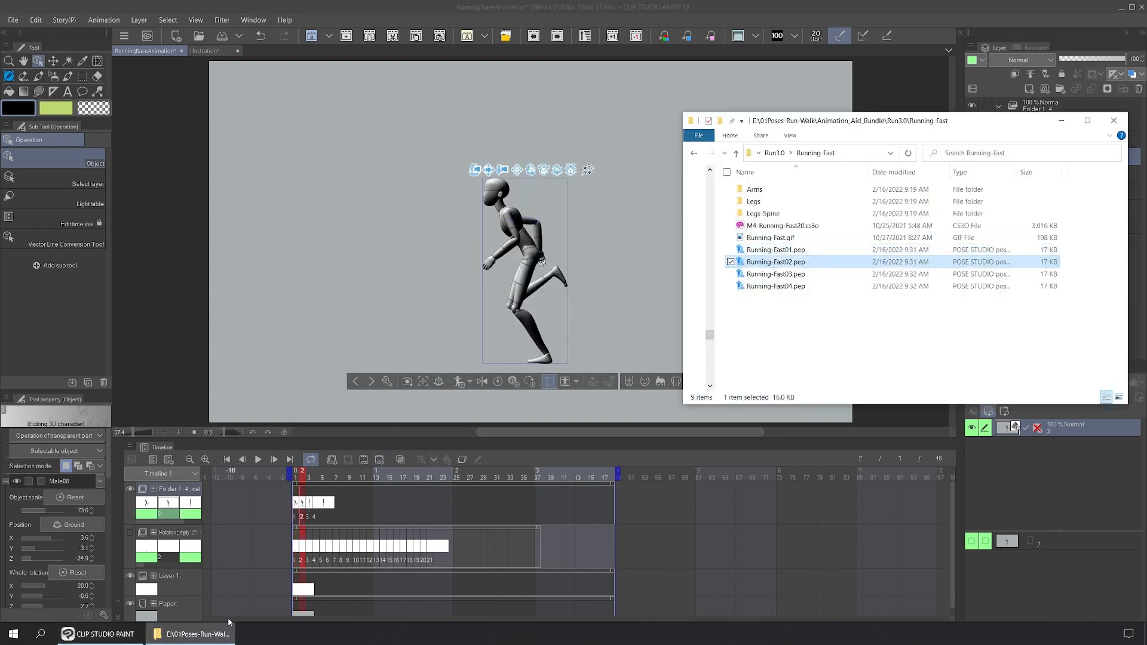
Step: Apply Running-Fast03 and Running-Fast04 to frames 3 and 4, then close the pose folder
{"action": "left_click", "coordinate": [309, 508]}
{"action": "left_click", "coordinate": [308, 507]}
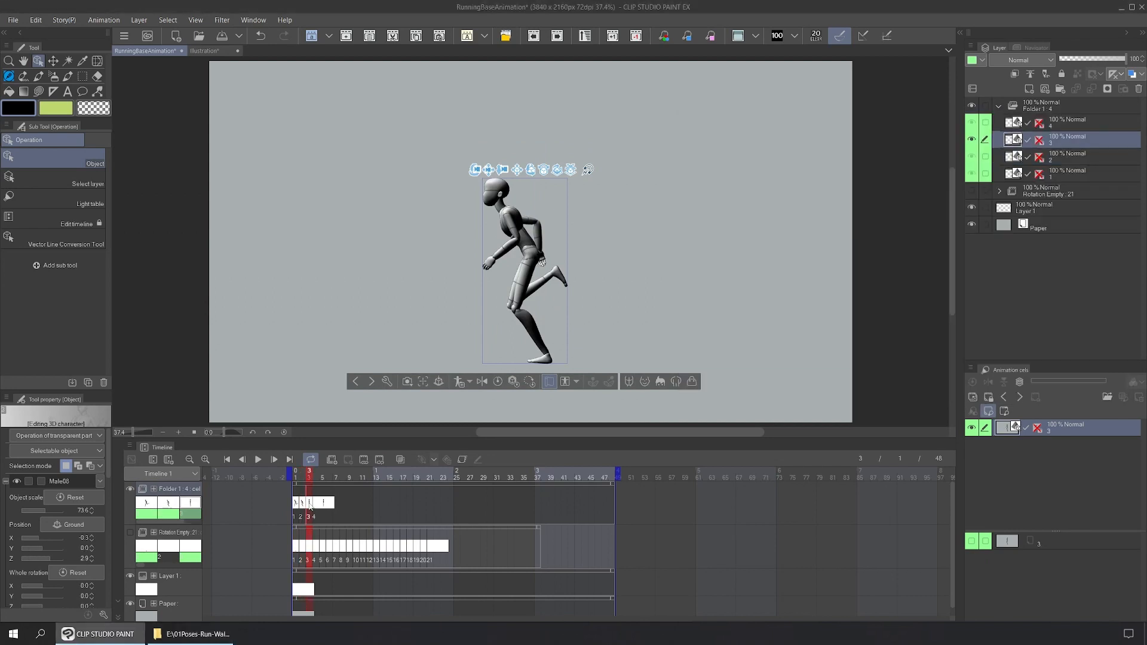
{"action": "left_click", "coordinate": [221, 625]}
{"action": "left_click_drag", "start_coordinate": [770, 275], "coordinate": [529, 230]}
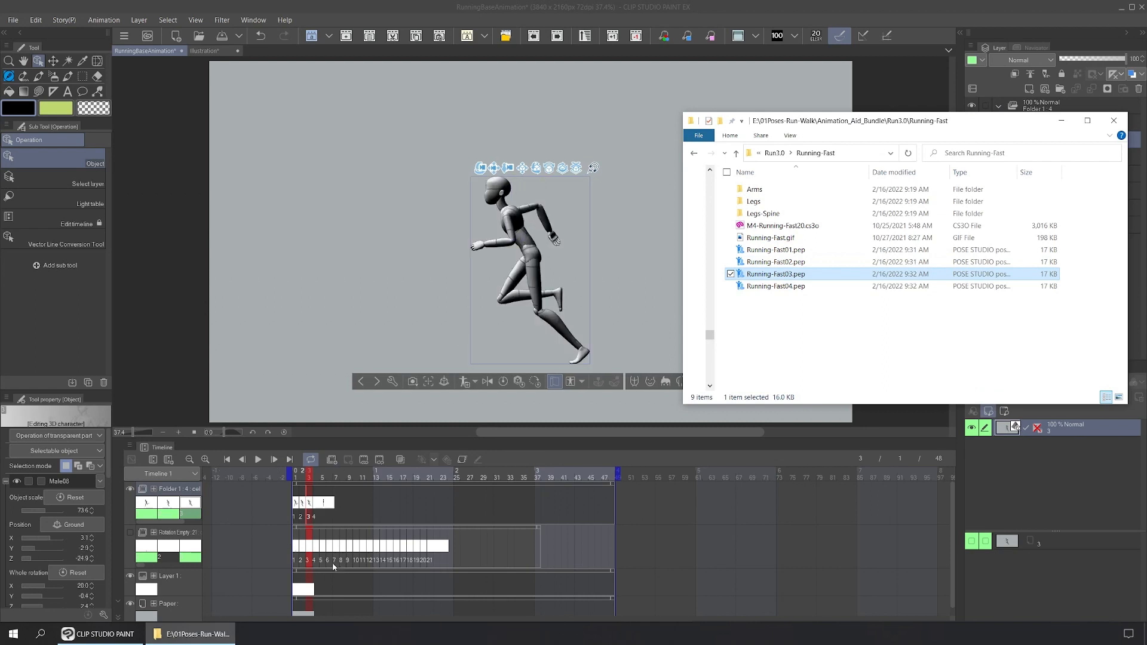
{"action": "left_click", "coordinate": [319, 502]}
{"action": "left_click", "coordinate": [316, 508]}
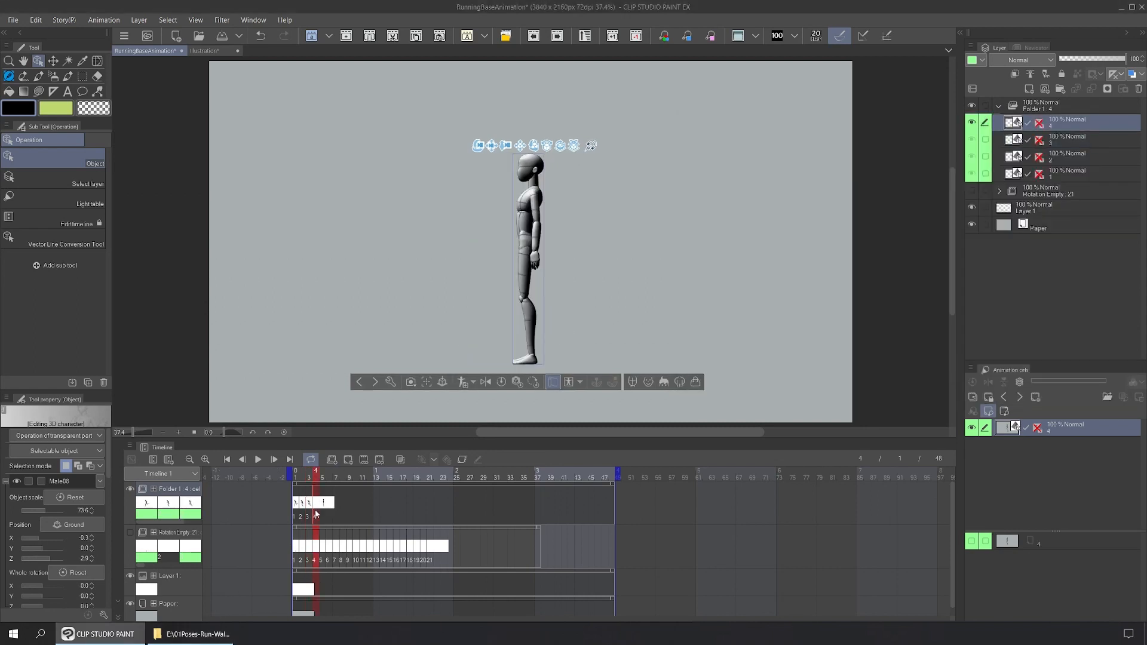
{"action": "left_click", "coordinate": [222, 633]}
{"action": "left_click_drag", "start_coordinate": [764, 287], "coordinate": [533, 236]}
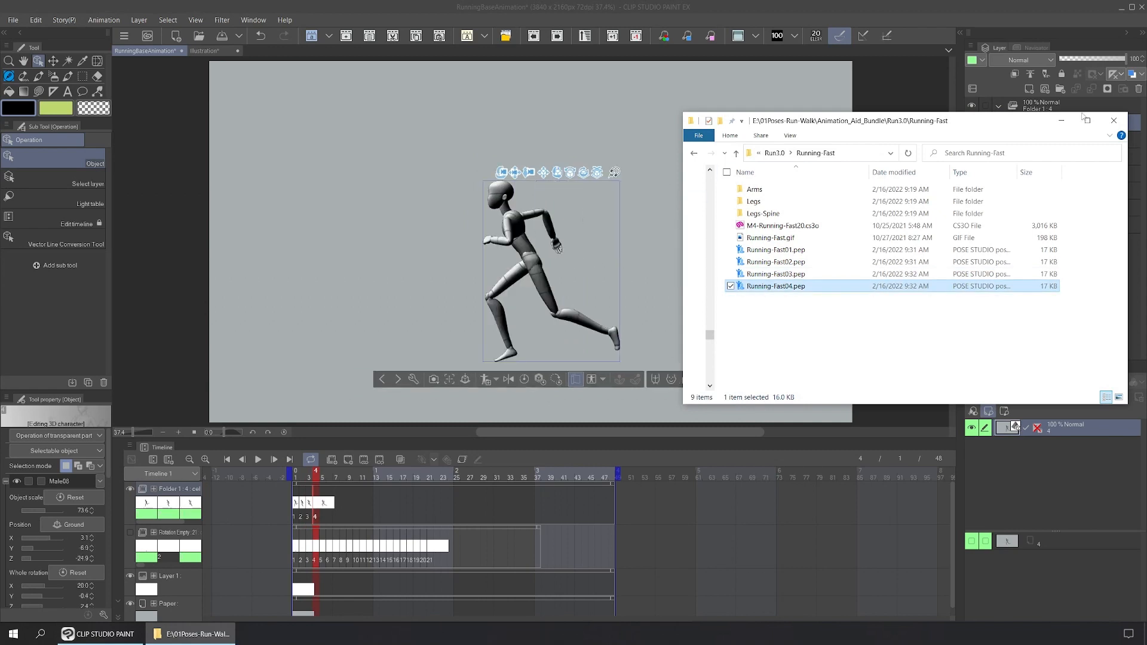
{"action": "left_click", "coordinate": [1114, 120]}
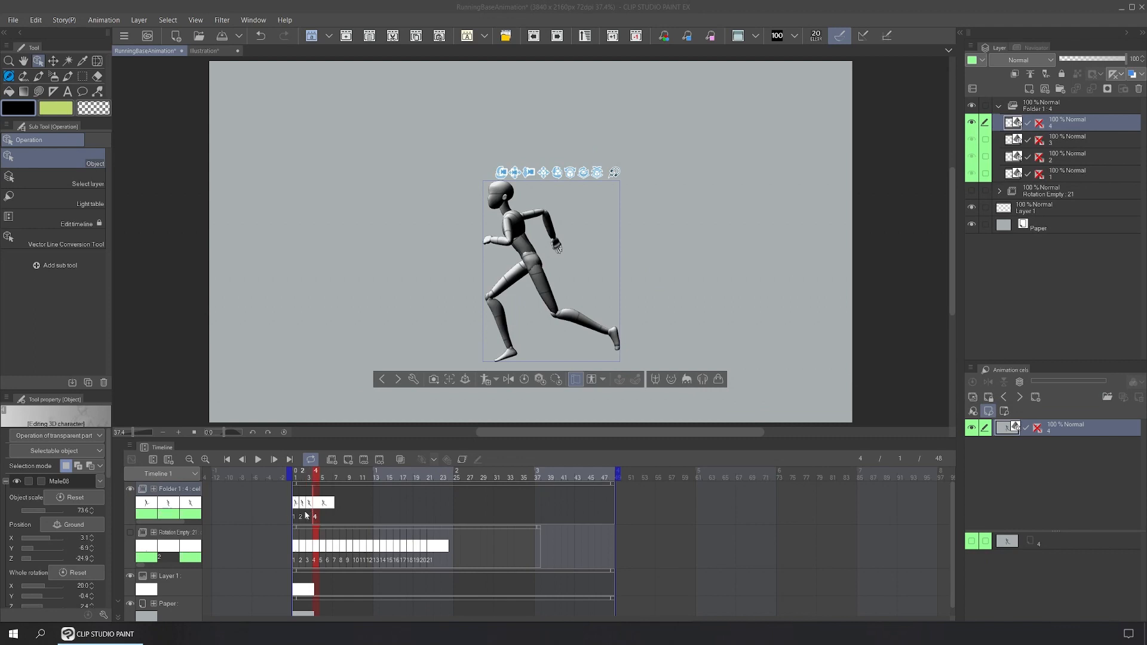
Step: Enable onion skin and step through frames 1–3 to compare neighbouring poses
{"action": "left_click", "coordinate": [407, 461]}
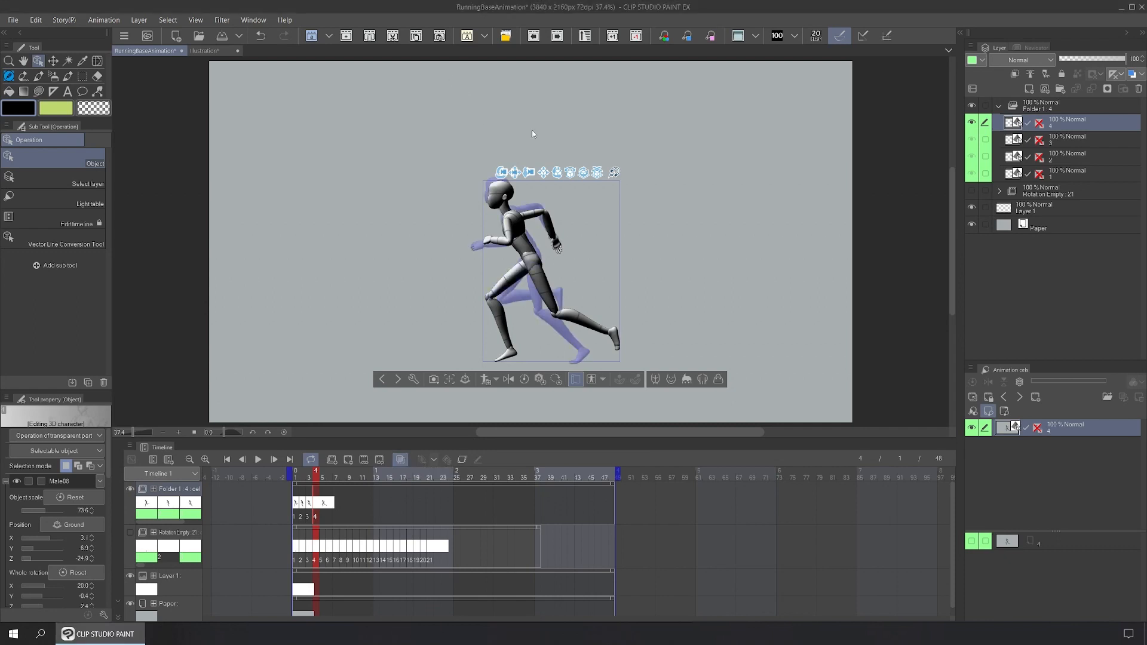
{"action": "left_click", "coordinate": [756, 36]}
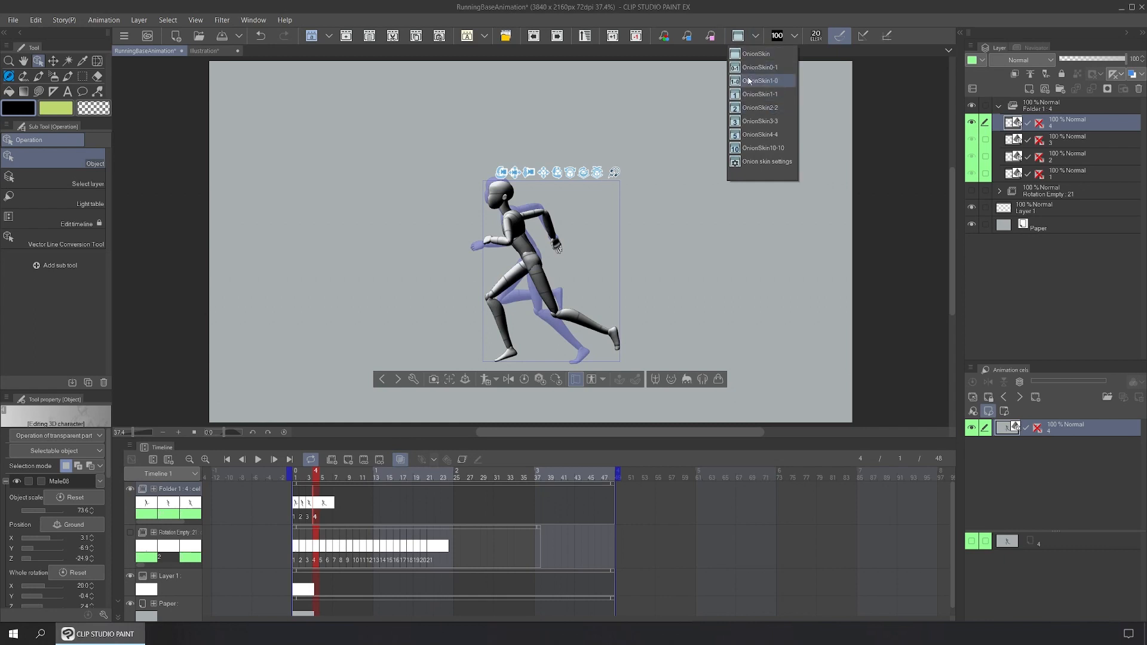
{"action": "left_click", "coordinate": [756, 36]}
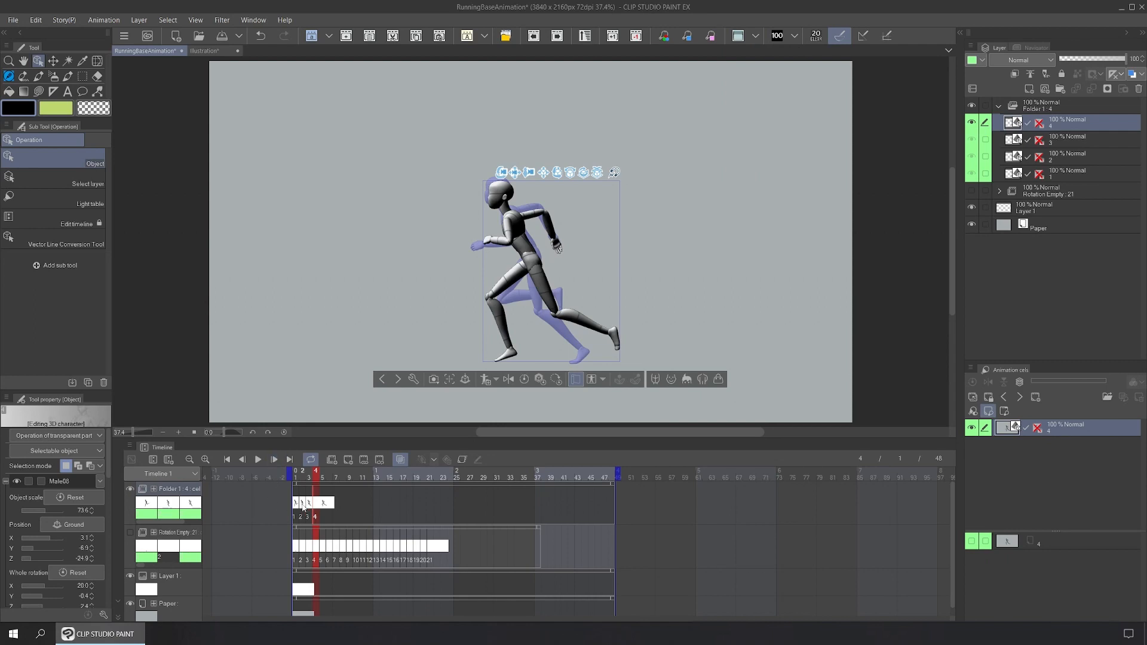
{"action": "left_click", "coordinate": [296, 505]}
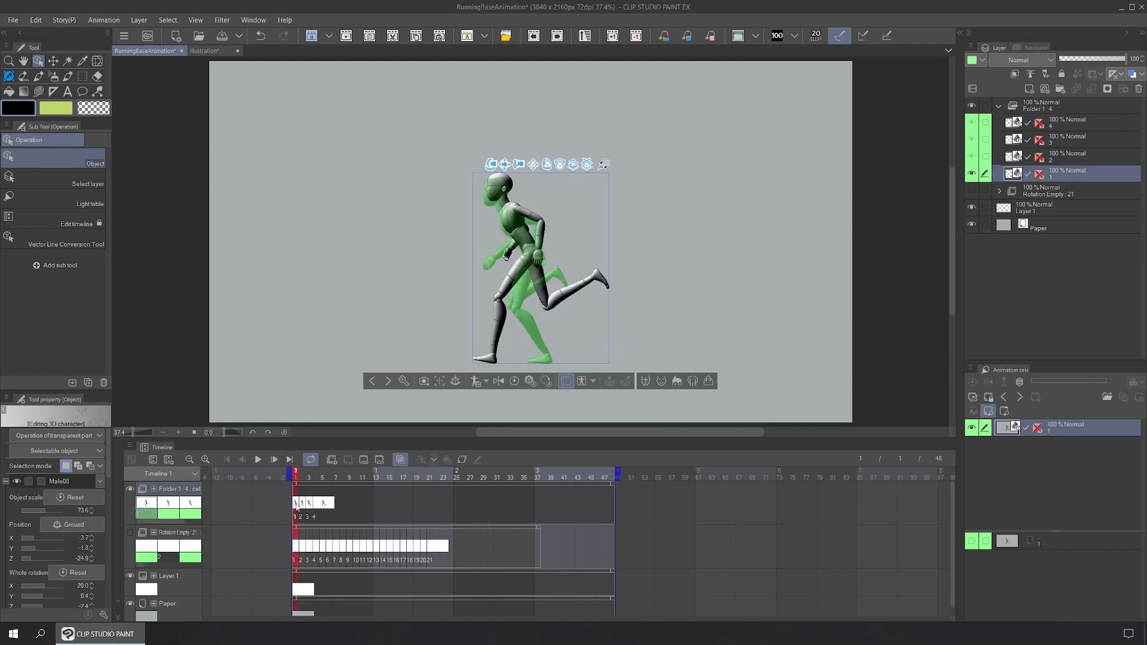
{"action": "left_click", "coordinate": [302, 504]}
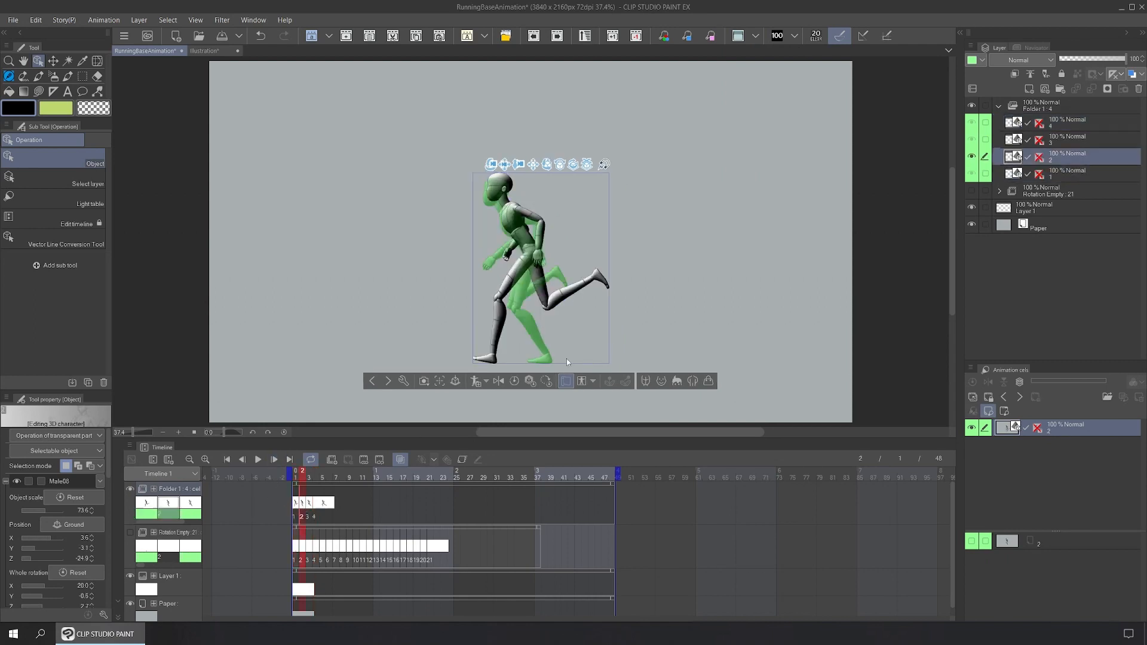
{"action": "left_click", "coordinate": [309, 504]}
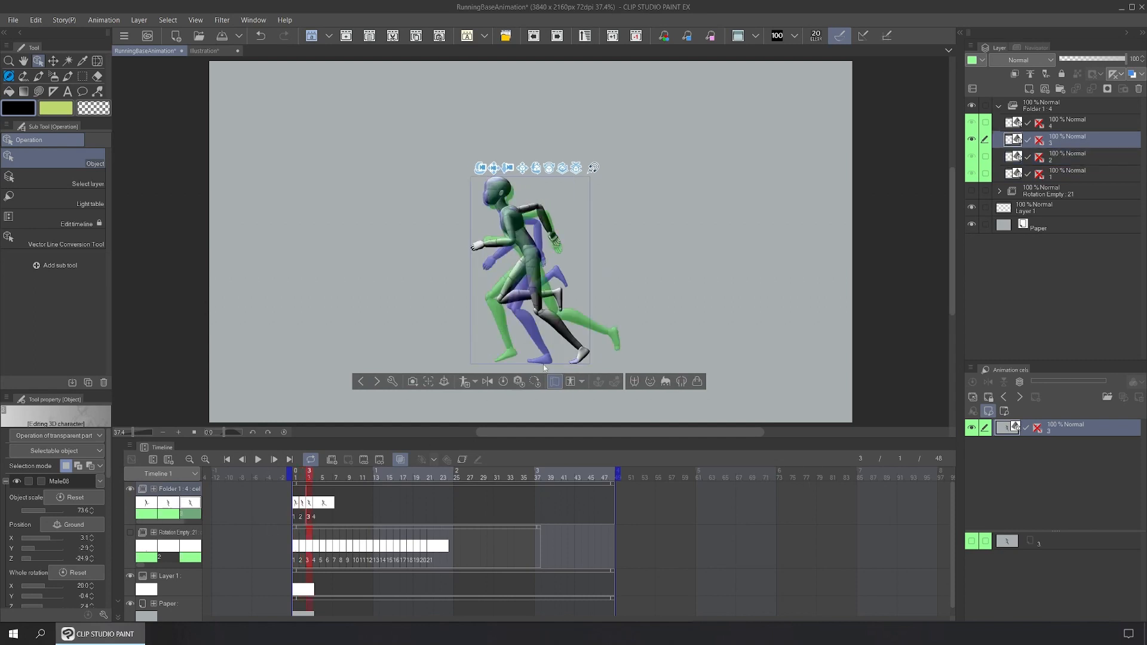
{"action": "left_click", "coordinate": [297, 504]}
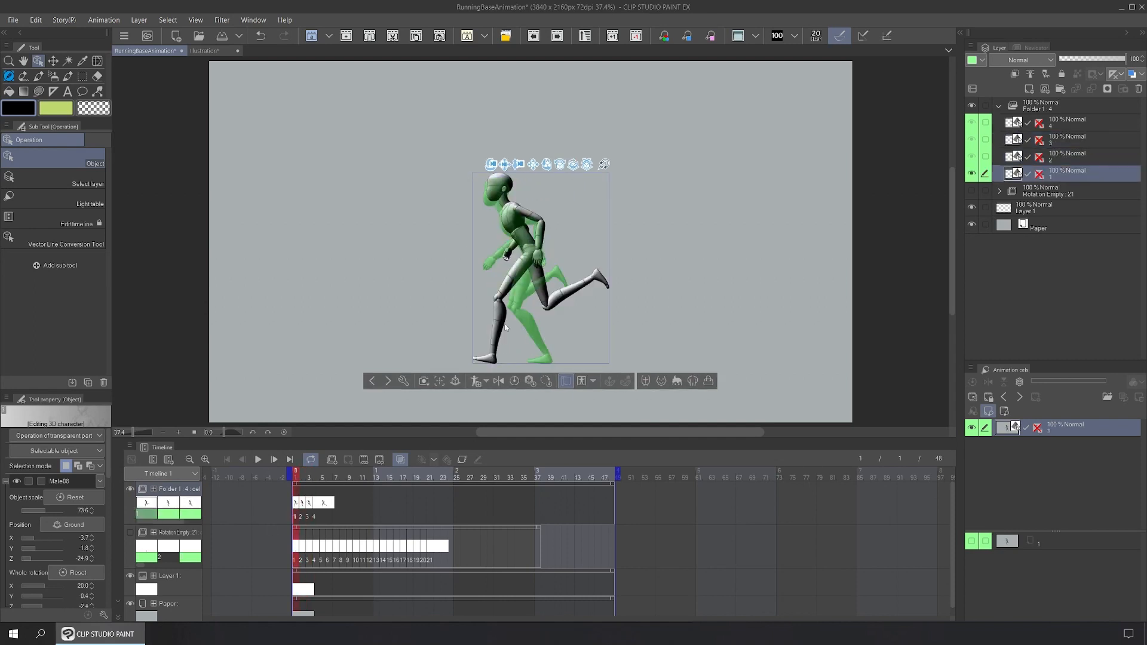
Step: Nudge the frame-1 mannequin slightly upward with its vertical move arrow
{"action": "left_click", "coordinate": [557, 338]}
{"action": "left_click_drag", "start_coordinate": [576, 332], "coordinate": [576, 330]}
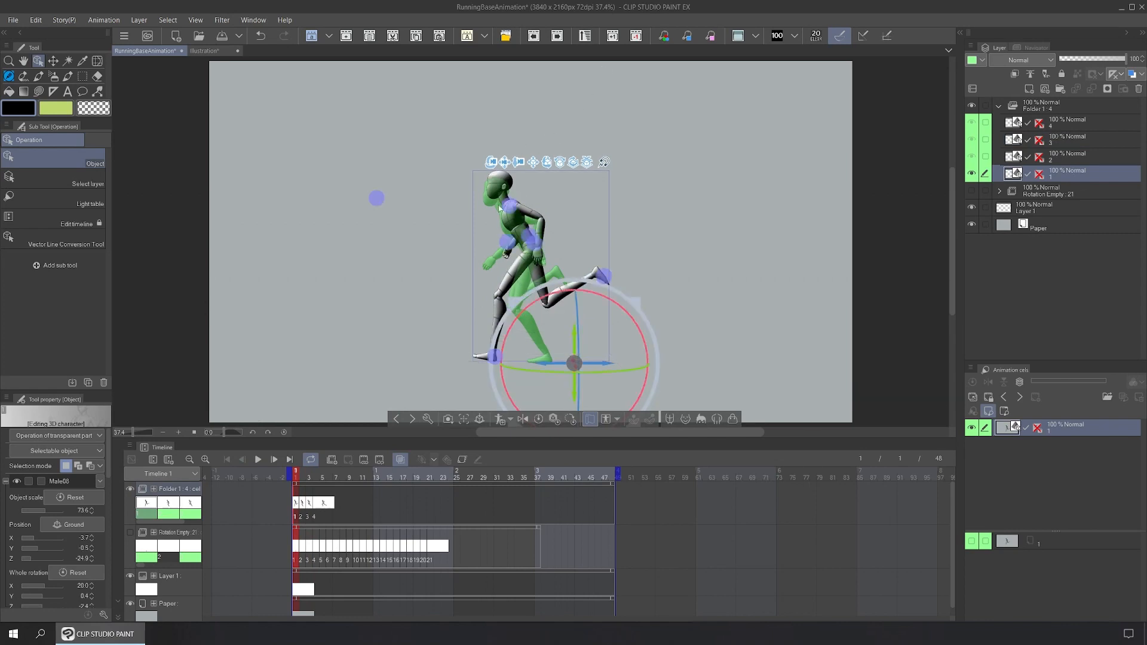
{"action": "left_click", "coordinate": [316, 504]}
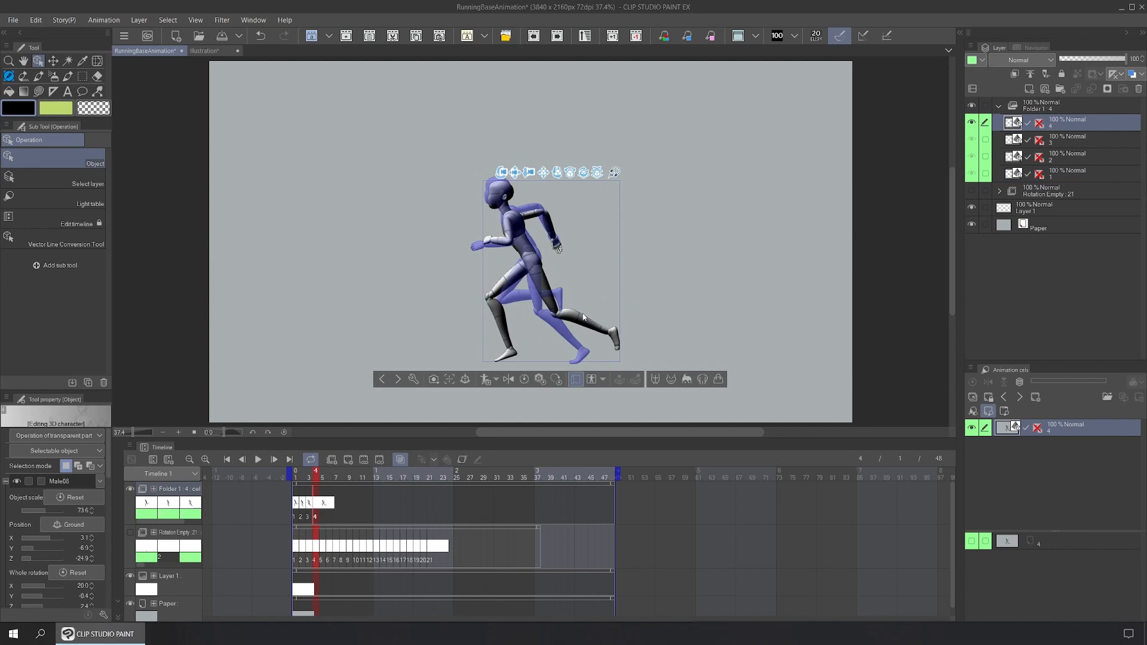
Step: Raise the frame-4 mannequin slightly, then try cel 1 on frame 5 and remove it again
{"action": "mouse_move", "coordinate": [577, 338]}
{"action": "left_click_drag", "start_coordinate": [577, 341], "coordinate": [577, 334]}
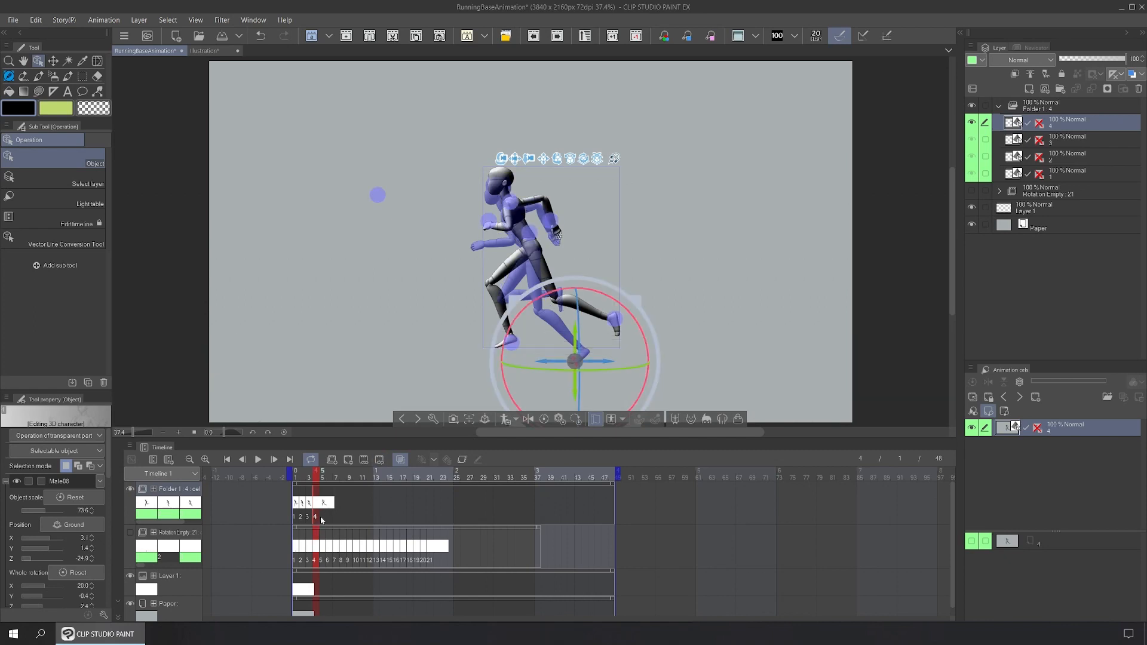
{"action": "right_click", "coordinate": [324, 506]}
{"action": "left_click", "coordinate": [370, 224]}
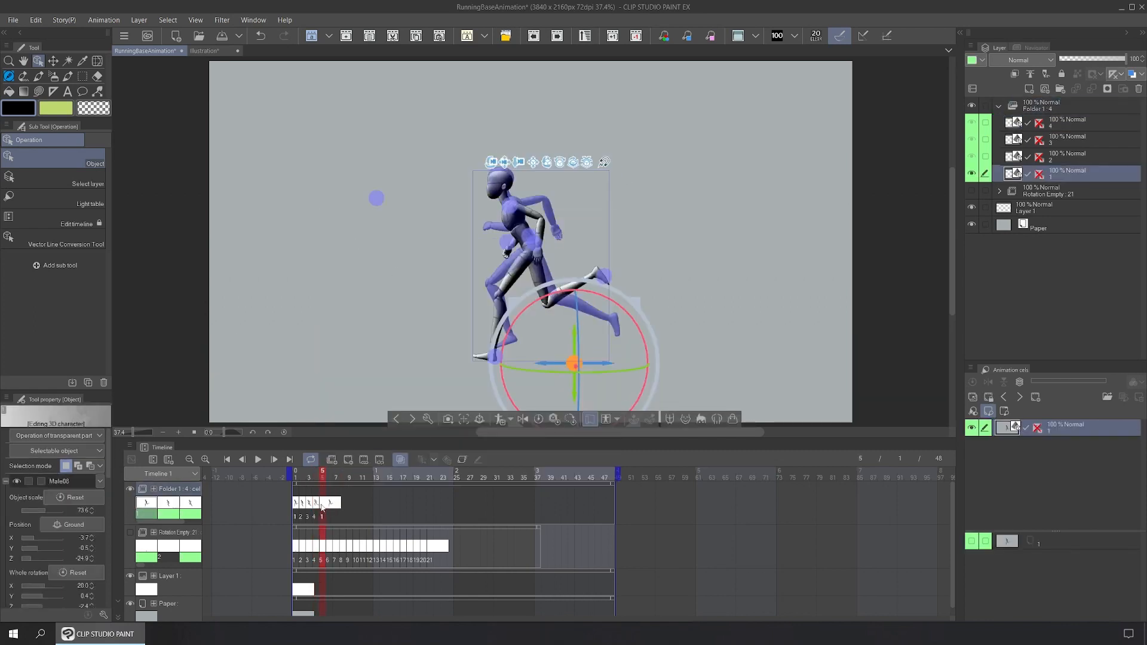
{"action": "key", "text": "Left"}
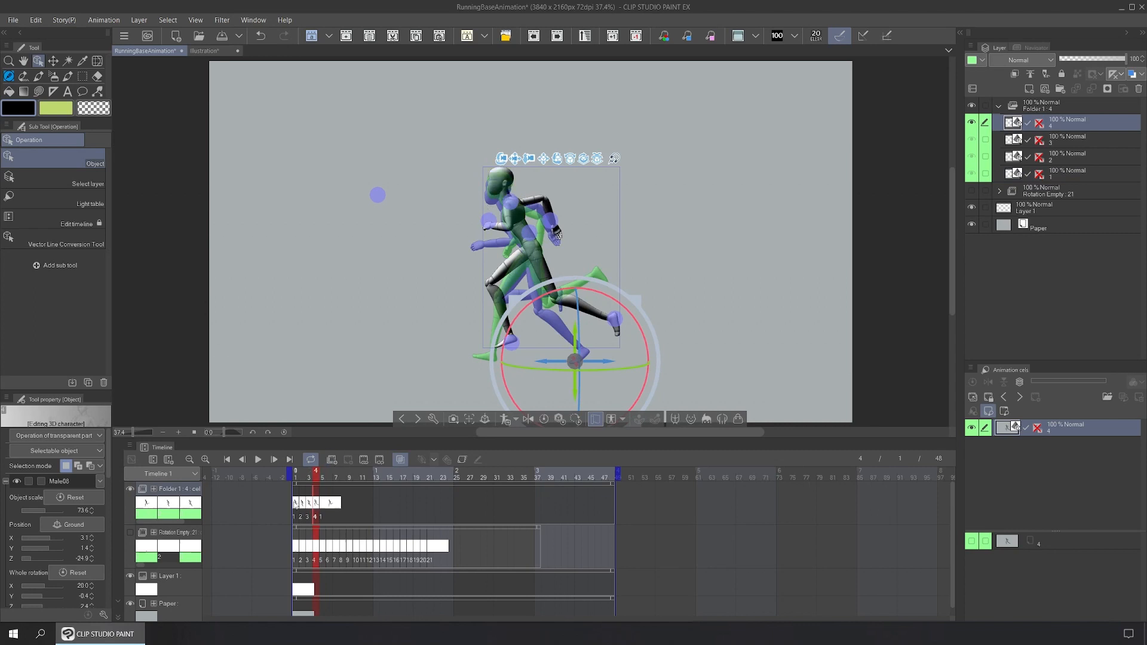
{"action": "left_click", "coordinate": [295, 505]}
{"action": "right_click", "coordinate": [323, 505]}
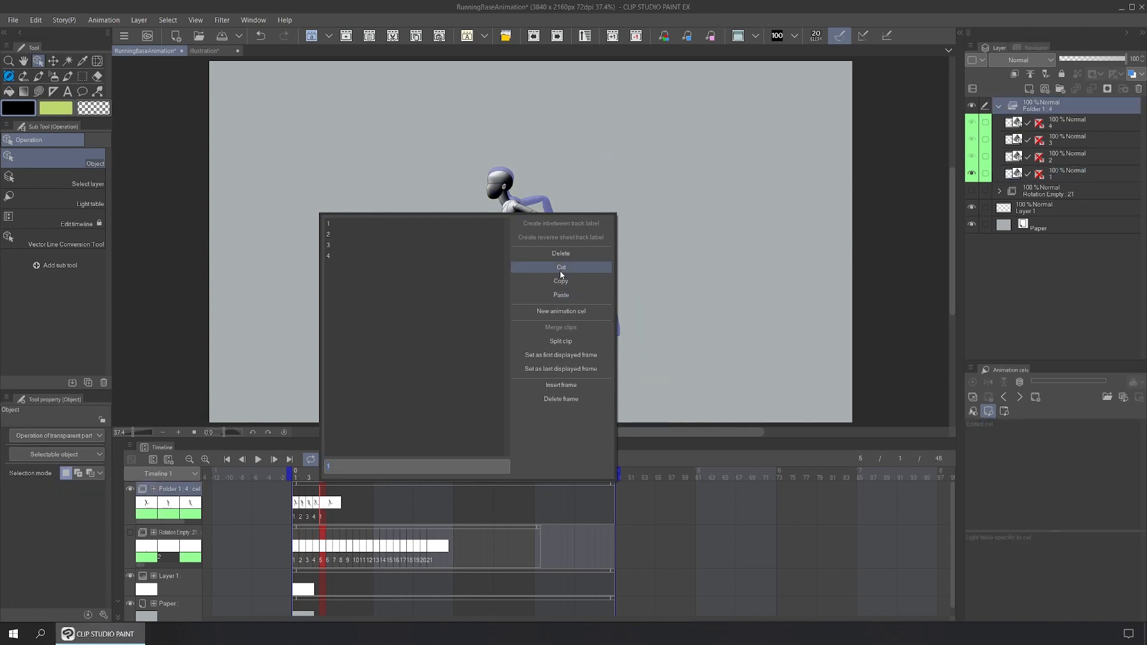
{"action": "left_click", "coordinate": [572, 254]}
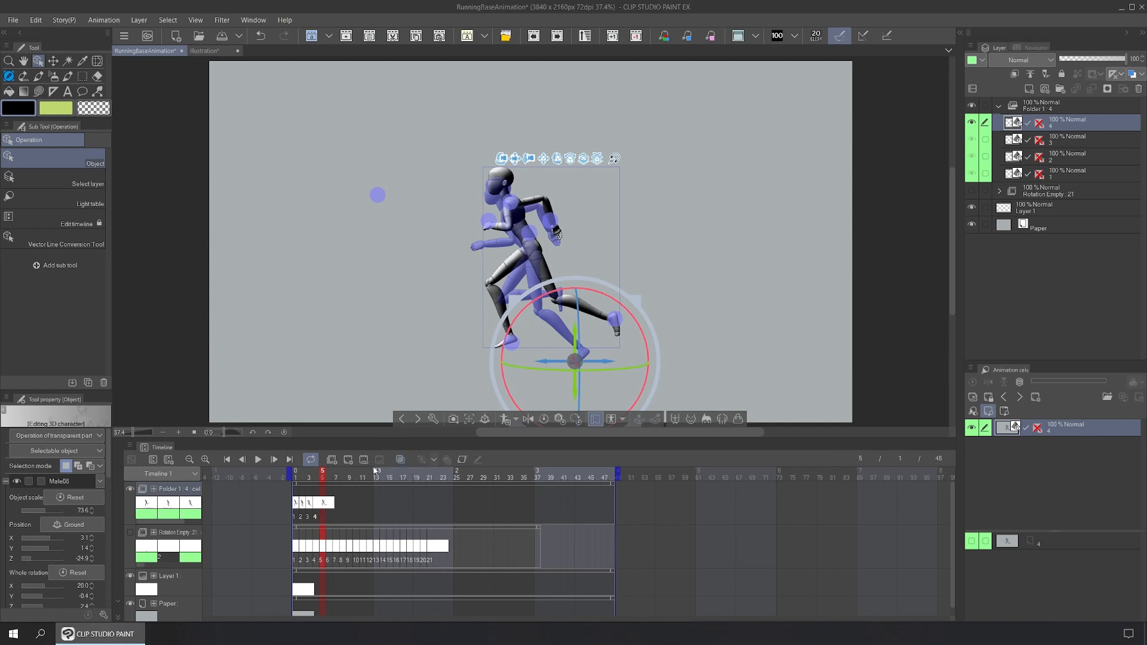
Step: Duplicate the four pose layers in Folder 1 and move the copies above the originals
{"action": "left_click", "coordinate": [1072, 171], "text": "shift"}
{"action": "right_click", "coordinate": [1072, 171]}
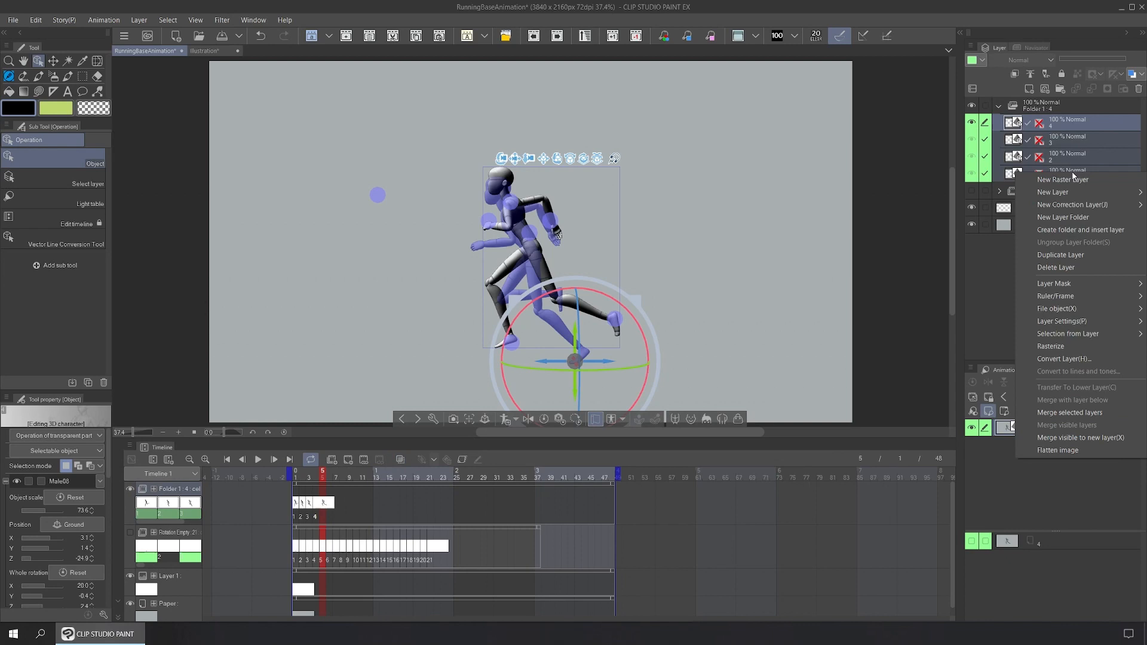
{"action": "left_click", "coordinate": [1084, 257]}
{"action": "left_click_drag", "start_coordinate": [1071, 227], "coordinate": [1016, 136]}
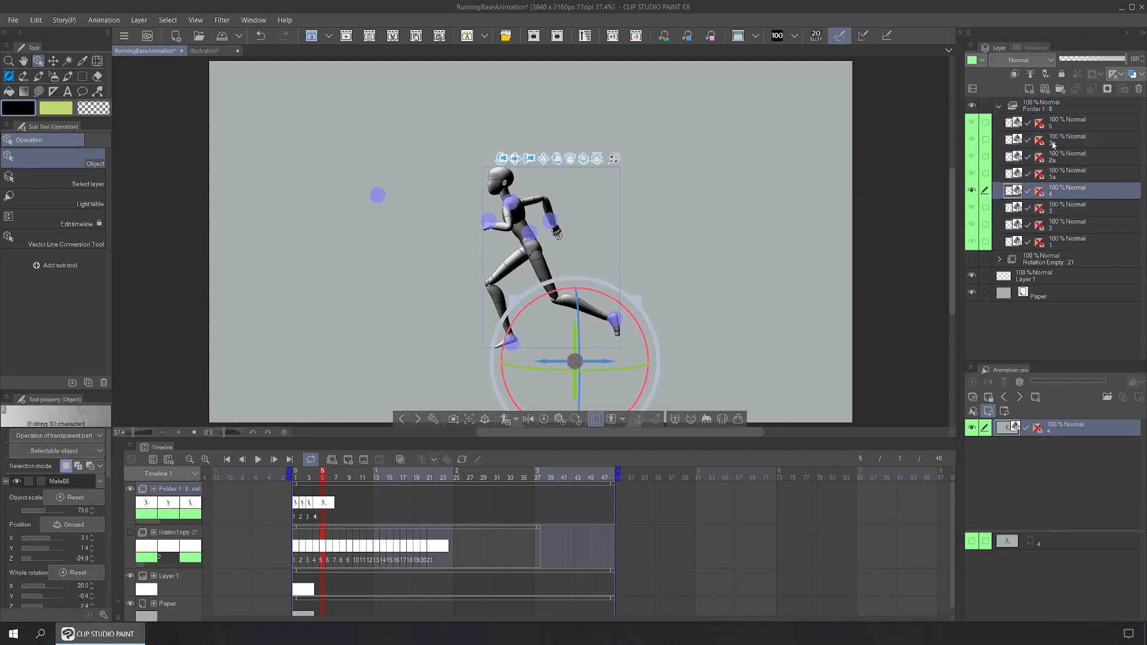
Step: Rename duplicated layers 1a, 2a and 3a to 5, 6 and 7, and begin renaming the top copy
{"action": "double_click", "coordinate": [1054, 174]}
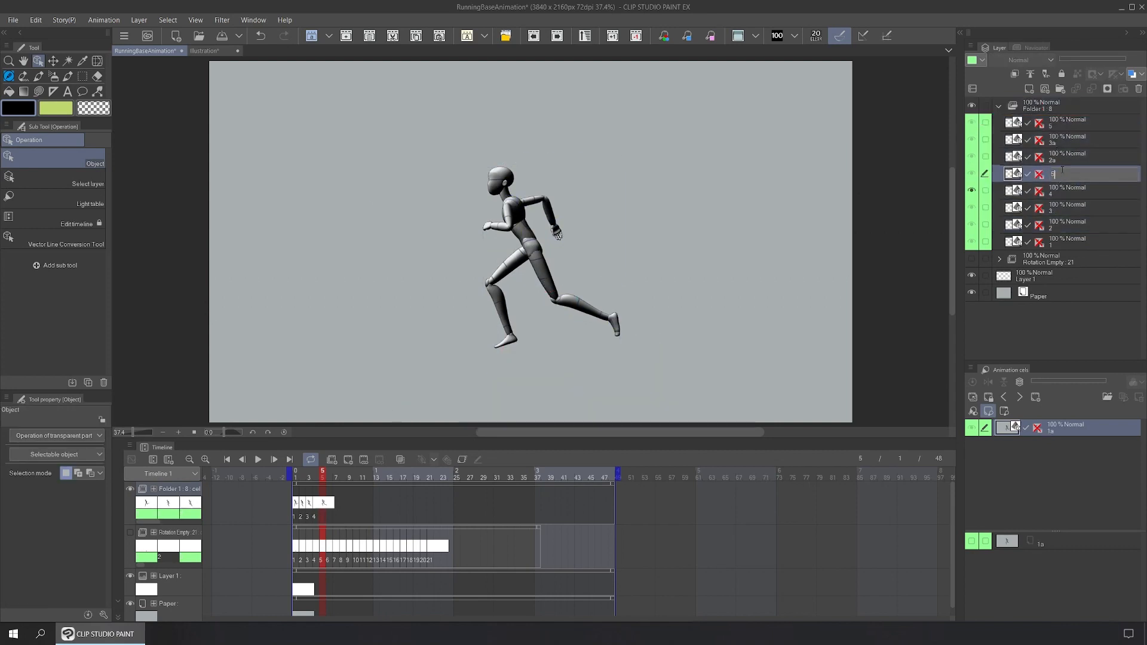
{"action": "double_click", "coordinate": [1062, 158]}
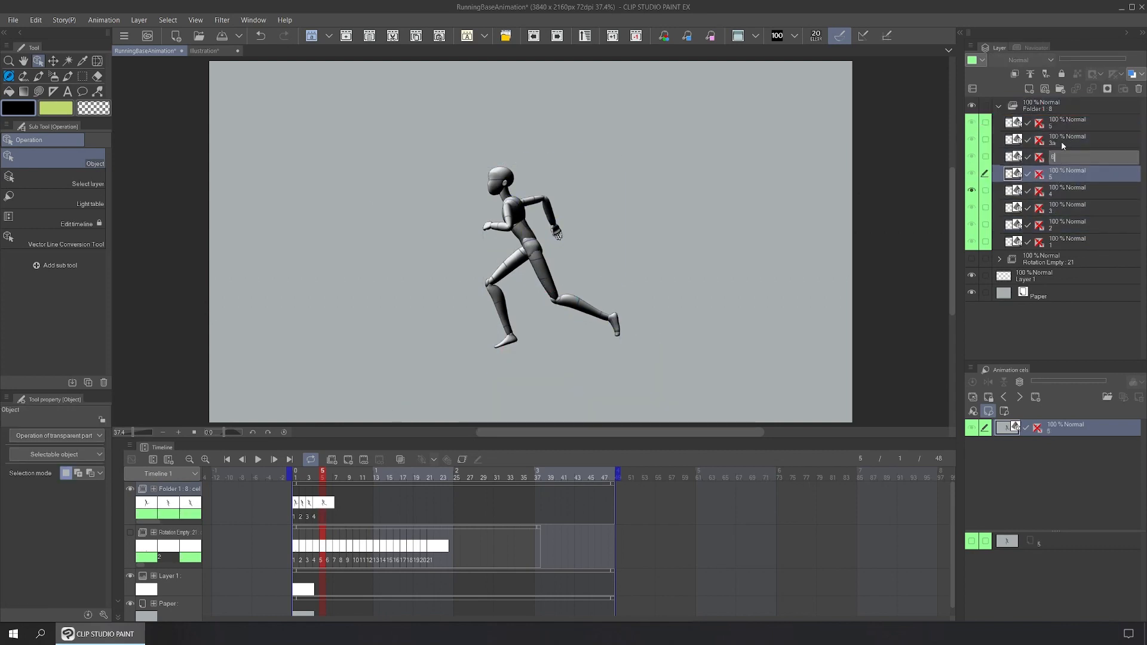
{"action": "double_click", "coordinate": [1063, 141]}
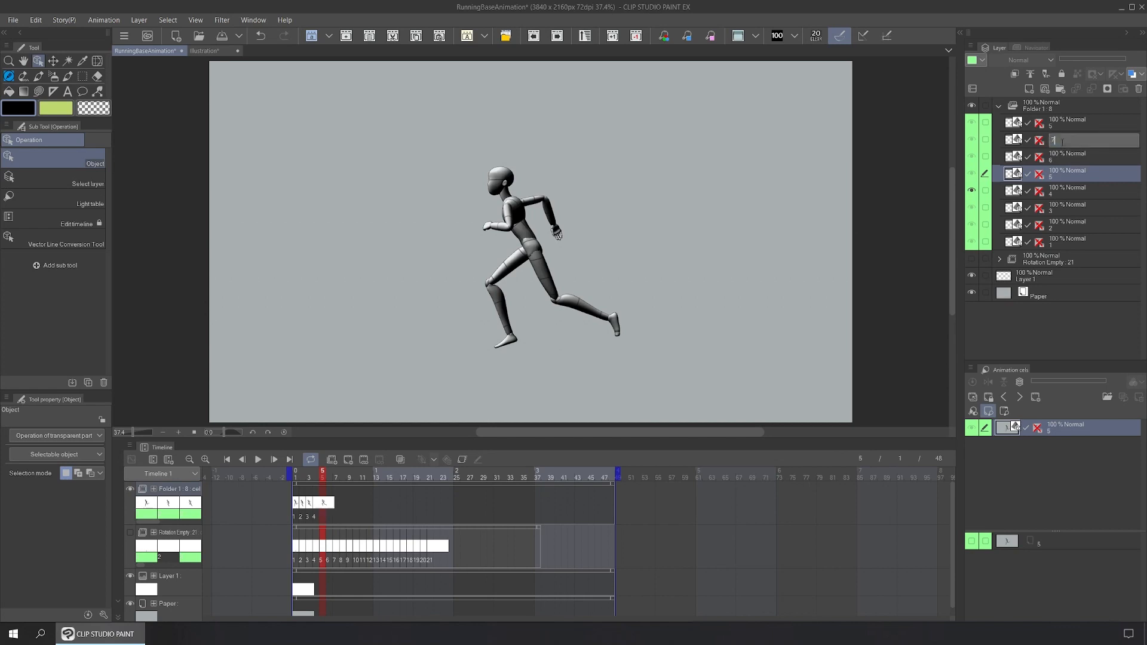
{"action": "double_click", "coordinate": [1059, 122]}
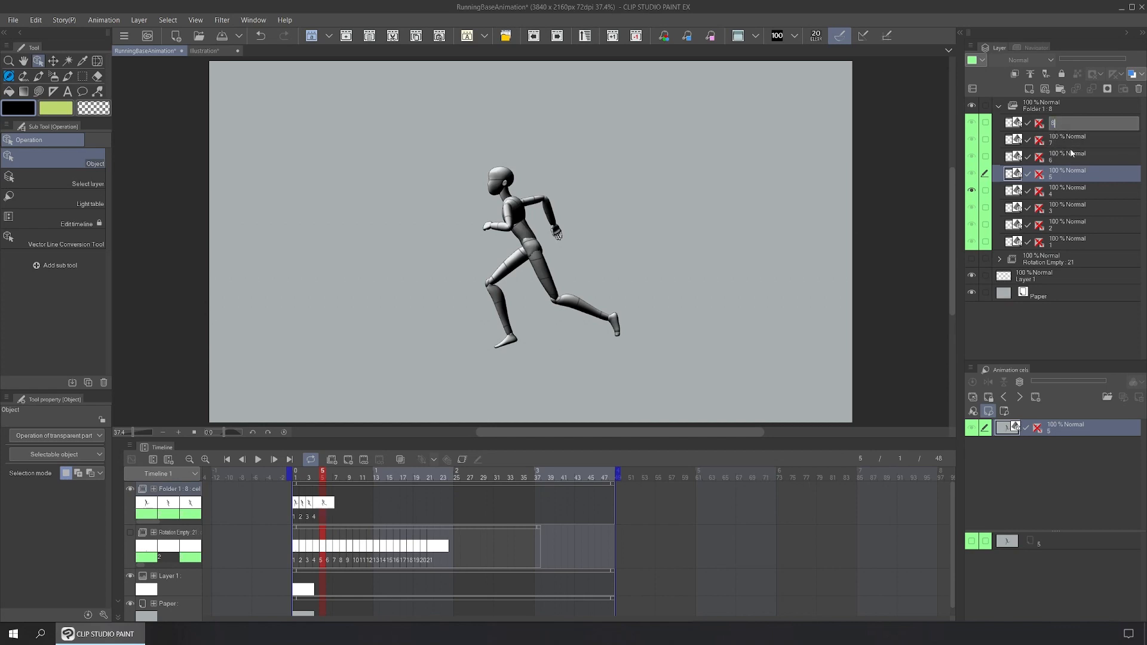
Step: Name the top copy 8 and assign cels 5, 6, 7 and 8 to frames 5 through 8
{"action": "left_click", "coordinate": [323, 503]}
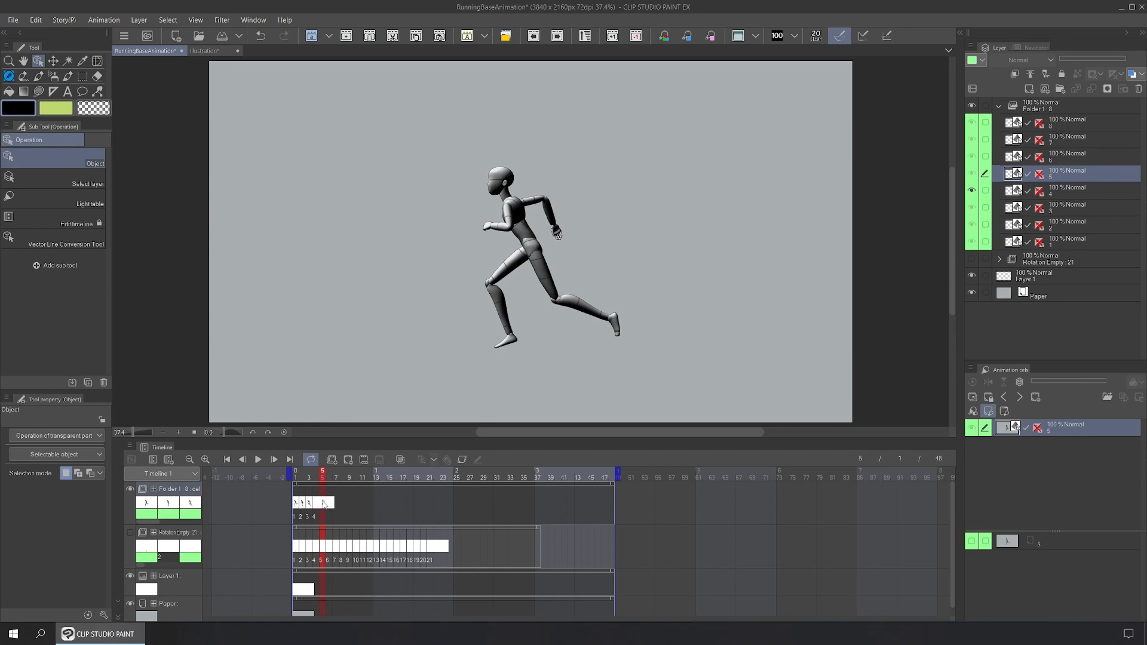
{"action": "right_click", "coordinate": [323, 504]}
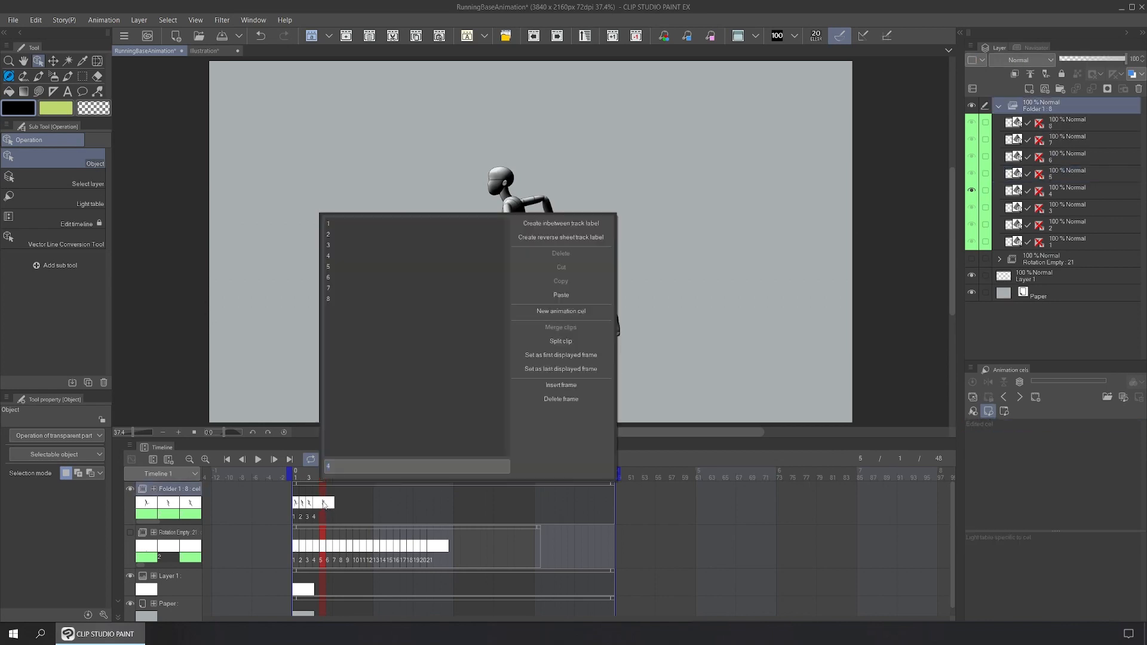
{"action": "left_click", "coordinate": [334, 258]}
{"action": "left_click", "coordinate": [329, 501]}
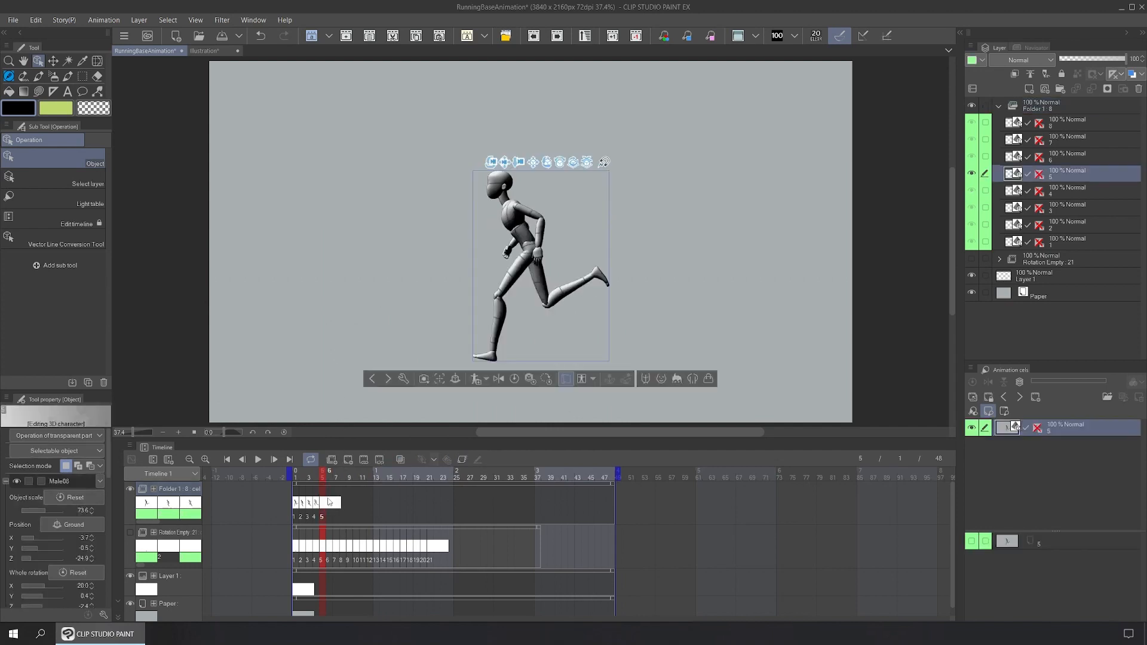
{"action": "right_click", "coordinate": [331, 504]}
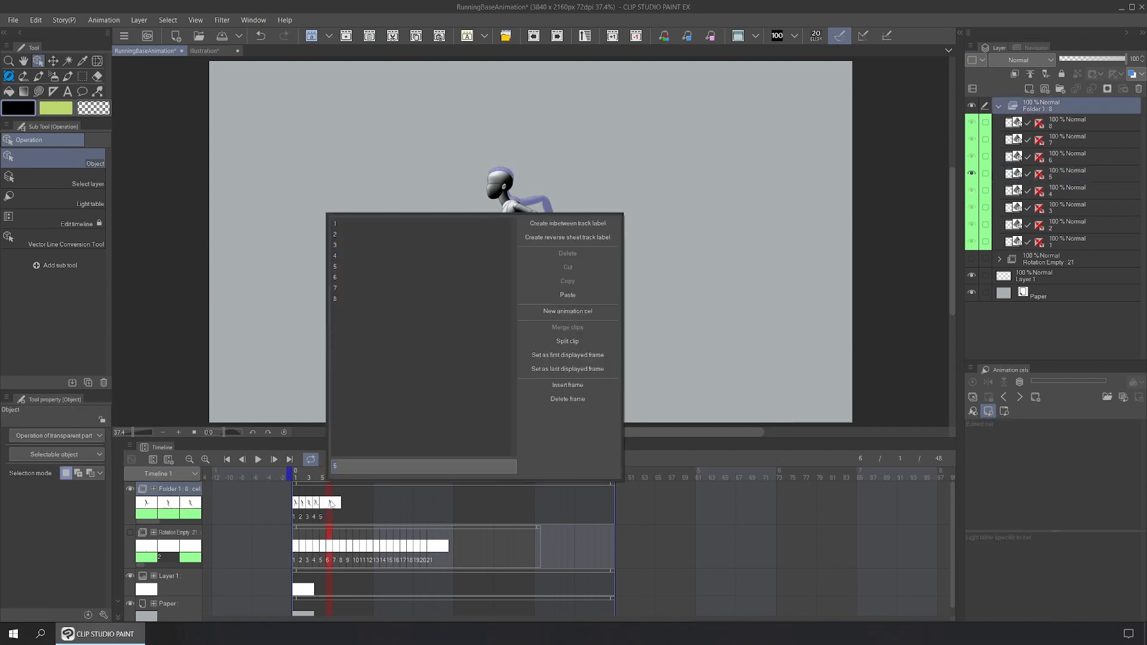
{"action": "left_click", "coordinate": [351, 276]}
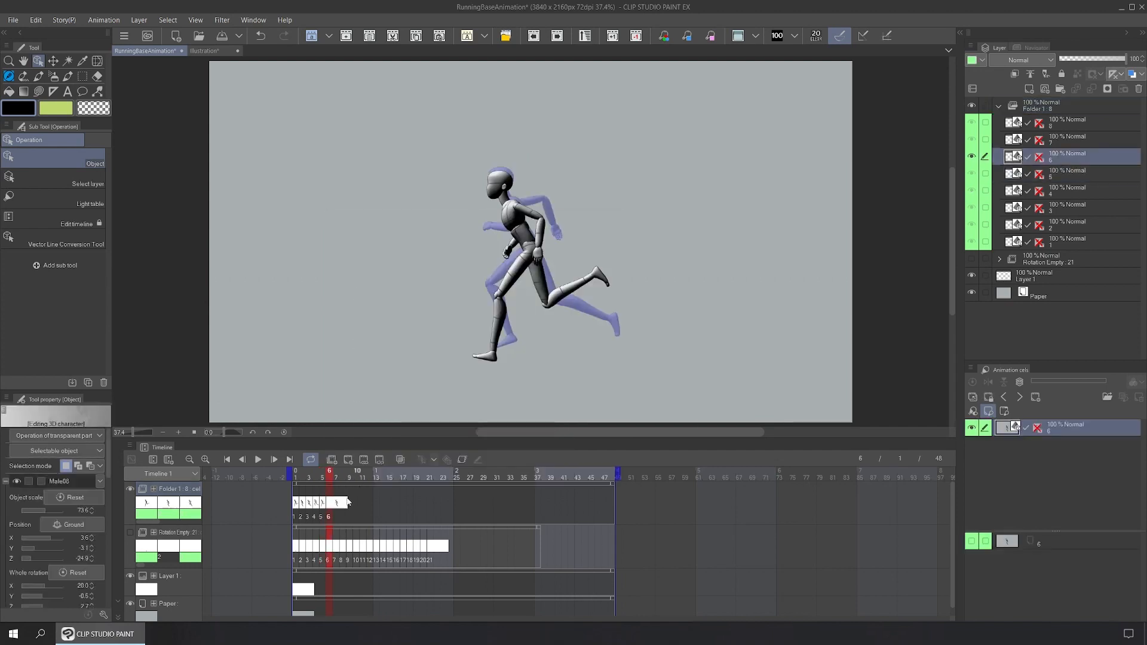
{"action": "right_click", "coordinate": [342, 503]}
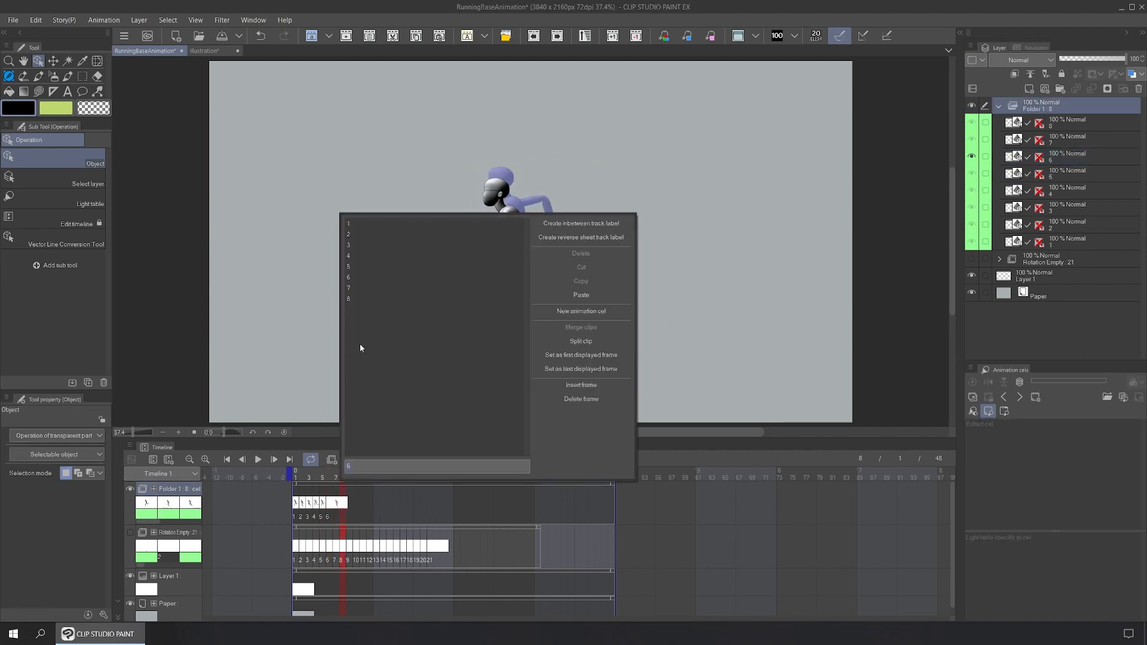
{"action": "left_click", "coordinate": [363, 289]}
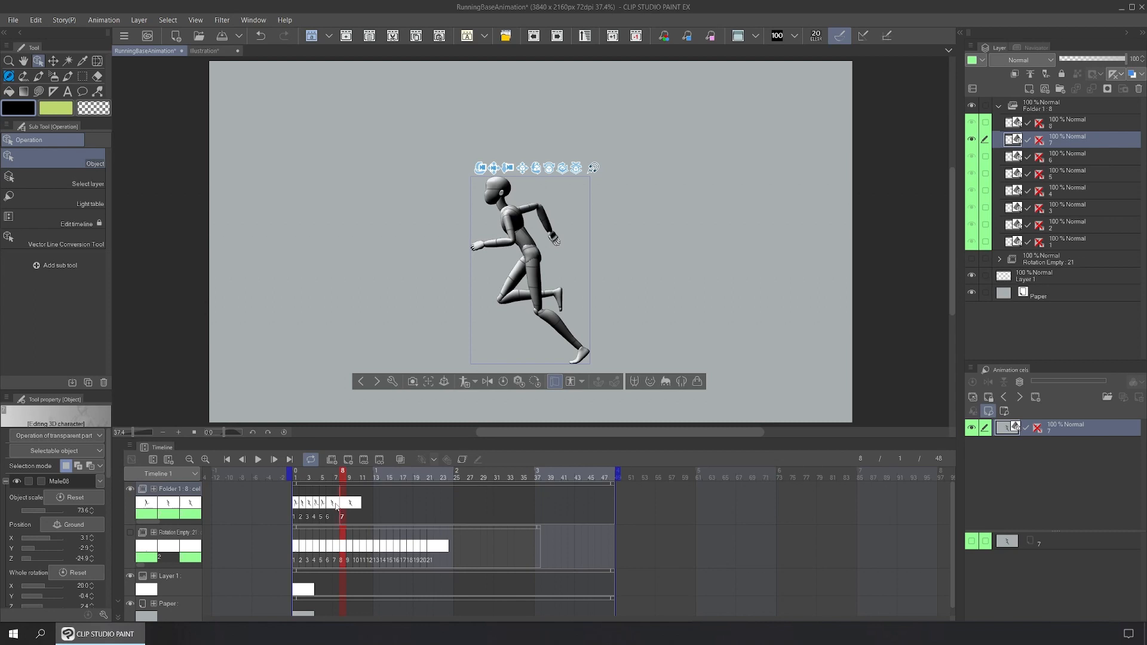
{"action": "left_click_drag", "start_coordinate": [334, 505], "coordinate": [336, 505]}
{"action": "right_click", "coordinate": [343, 505]}
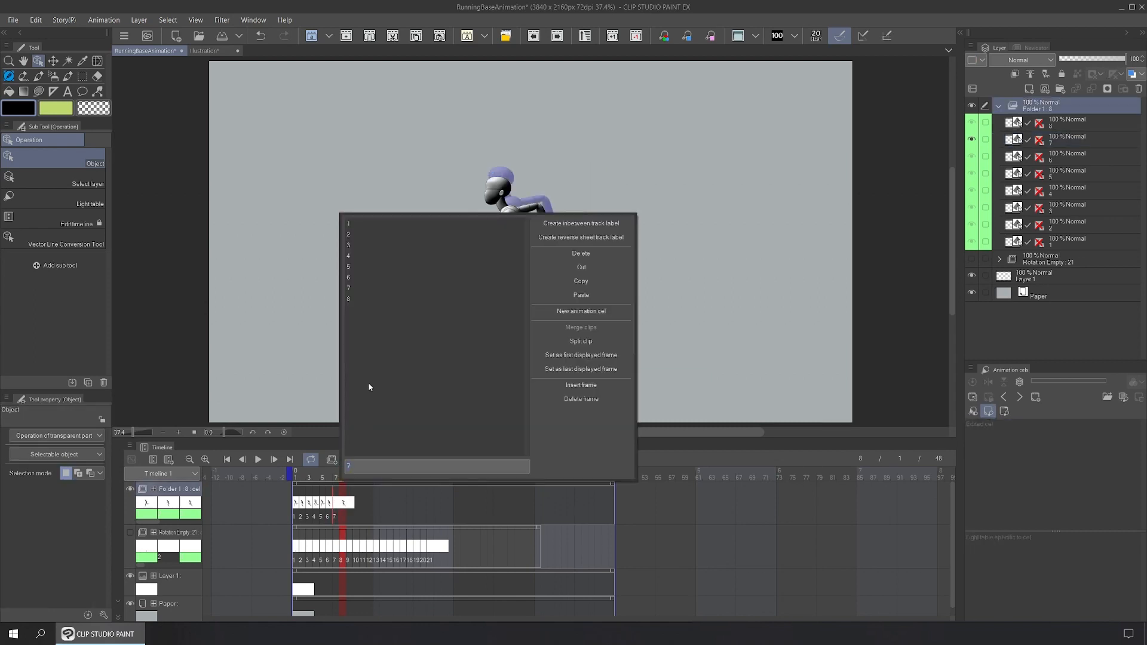
{"action": "left_click", "coordinate": [359, 303]}
{"action": "left_click", "coordinate": [351, 518]}
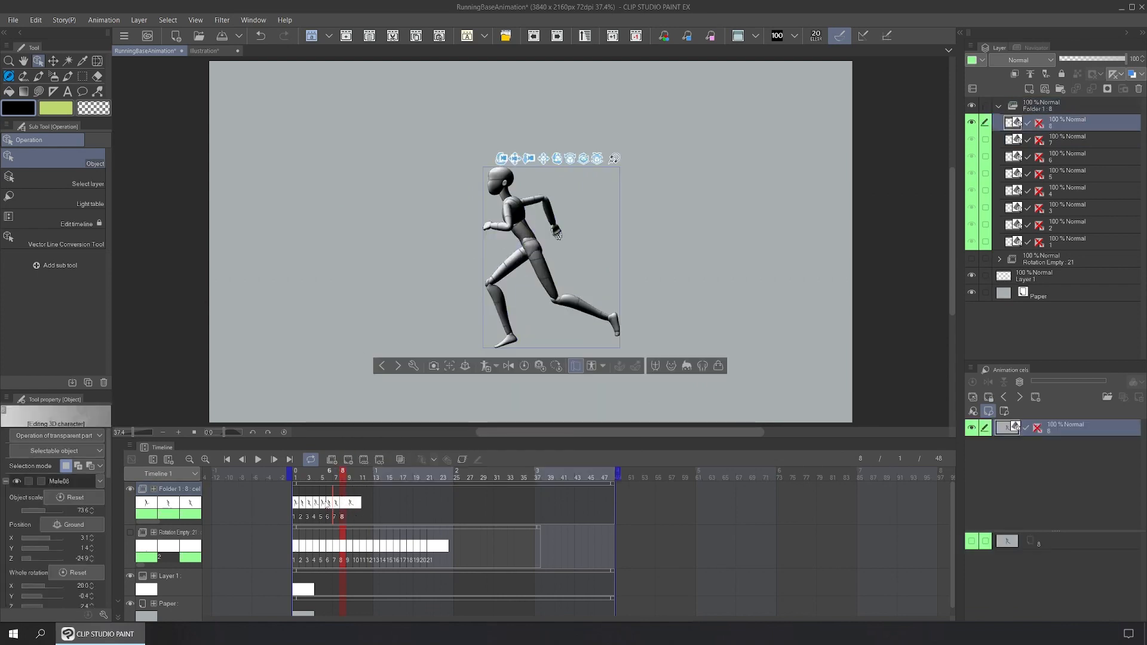
Step: Mirror the runner's pose on frames 5 and 8
{"action": "left_click", "coordinate": [323, 503]}
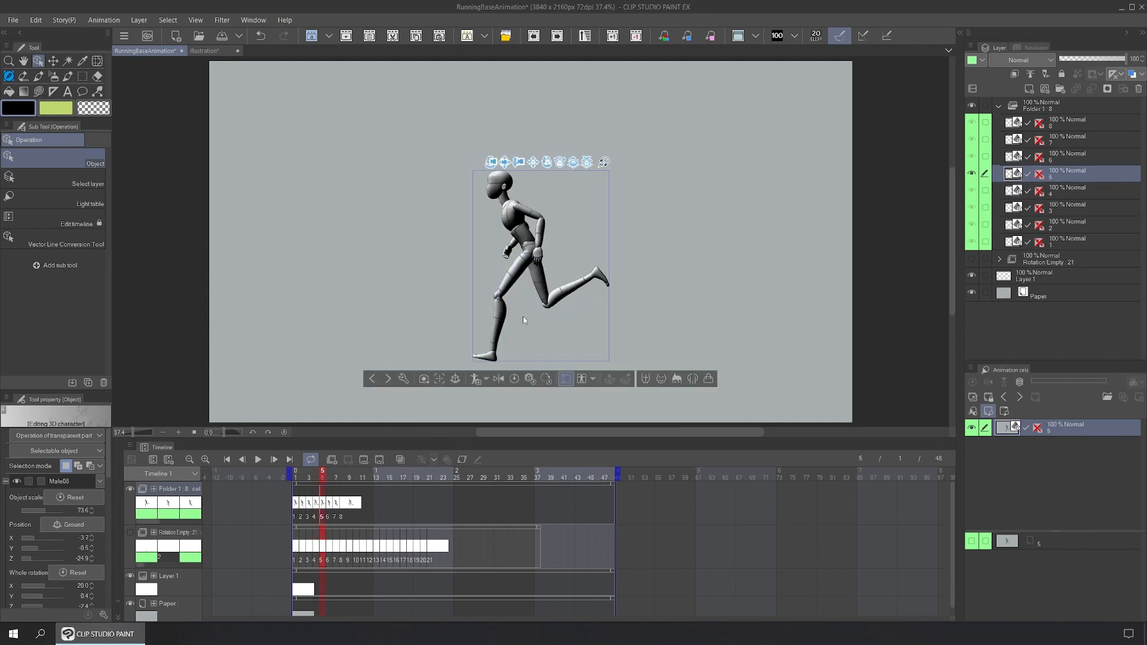
{"action": "left_click", "coordinate": [499, 379]}
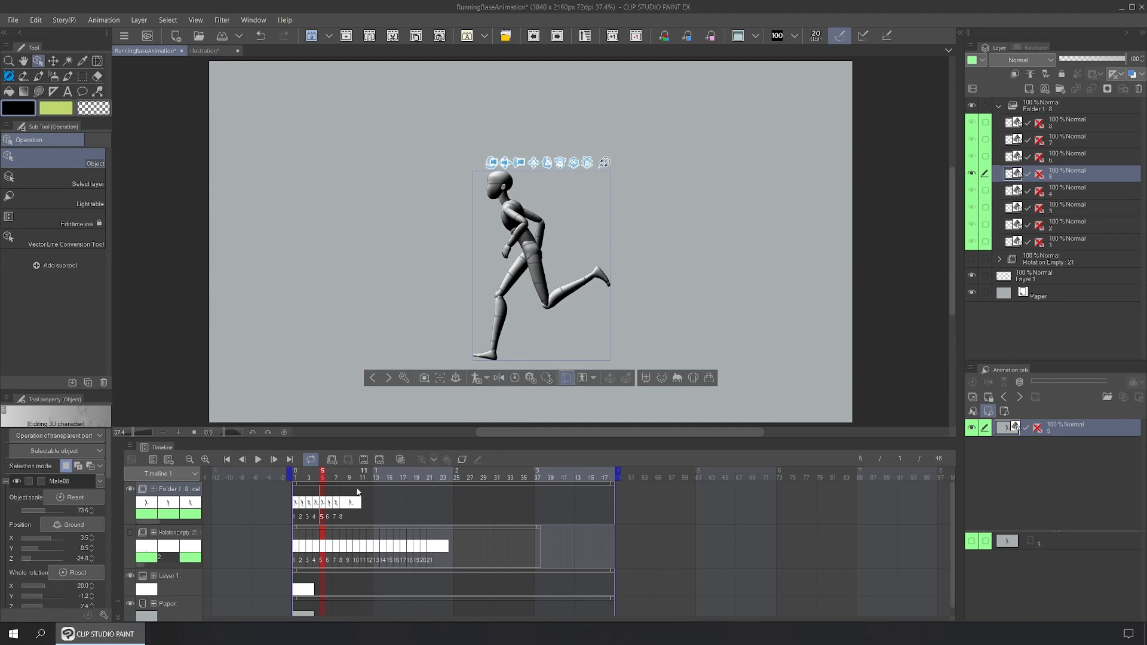
{"action": "key", "text": "Right"}
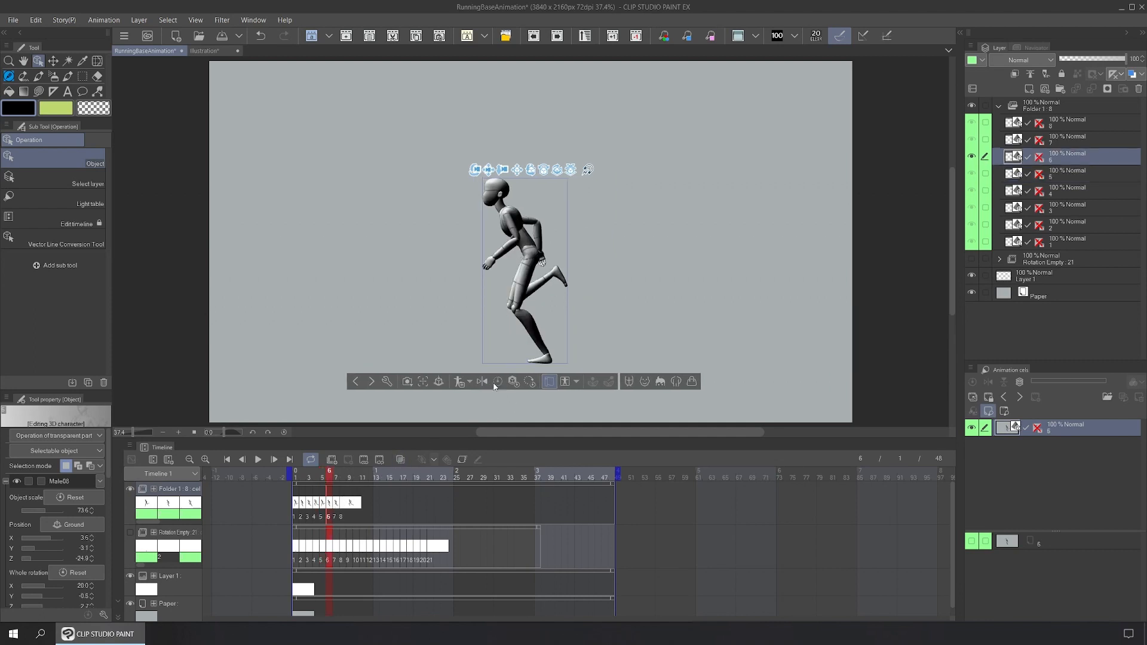
{"action": "left_click", "coordinate": [338, 506]}
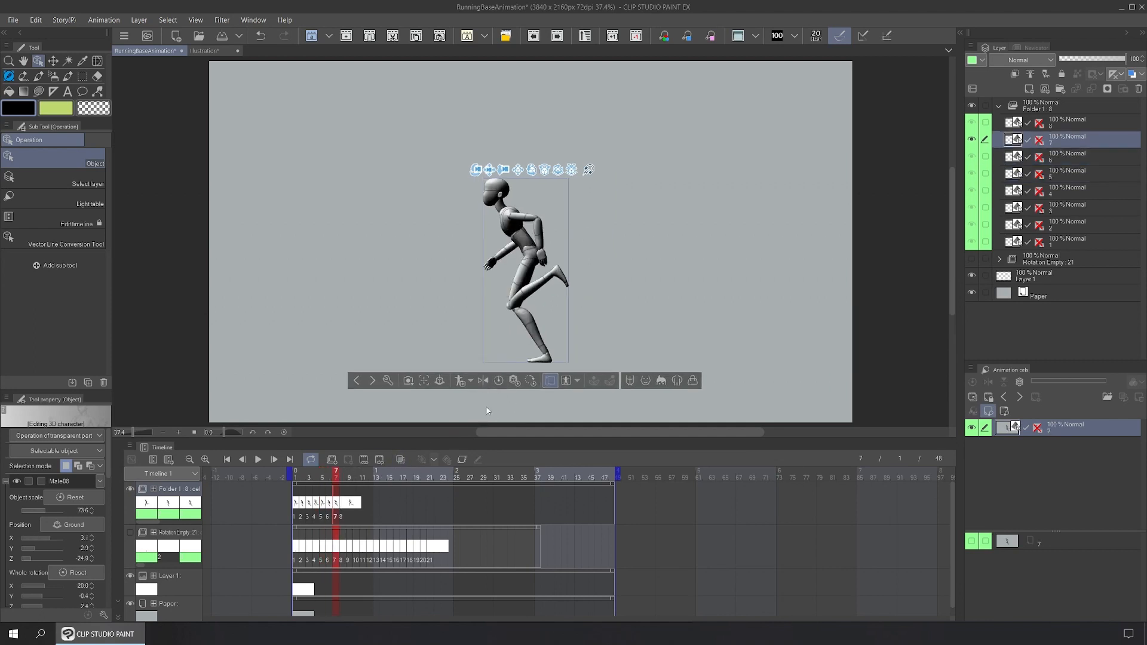
{"action": "left_click", "coordinate": [344, 503]}
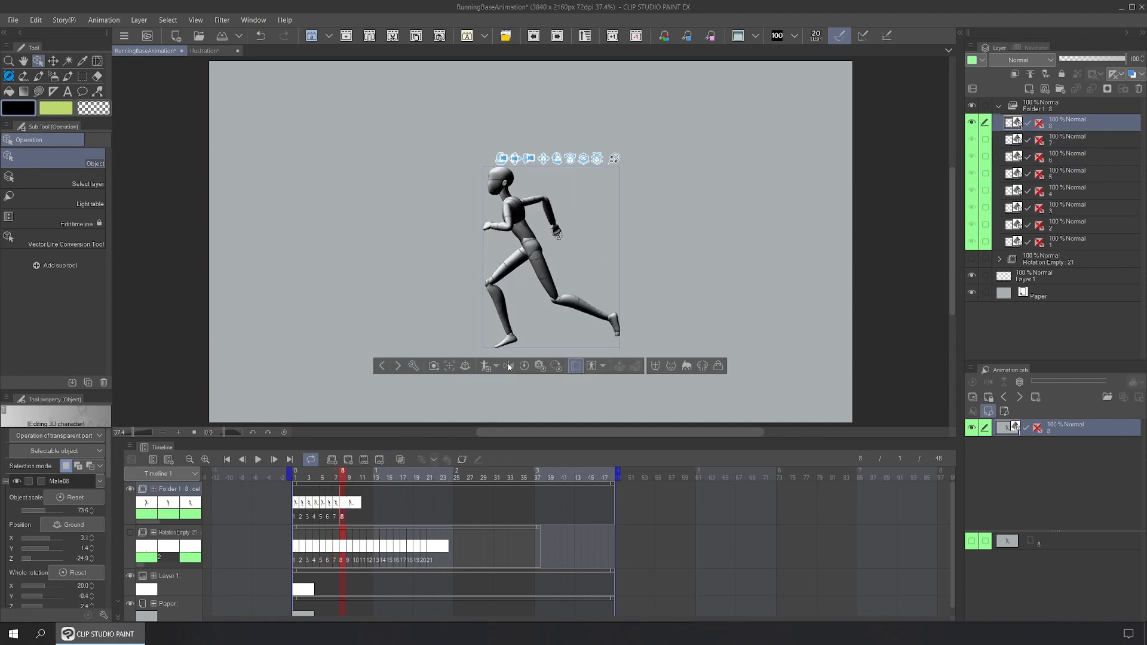
{"action": "left_click", "coordinate": [509, 367]}
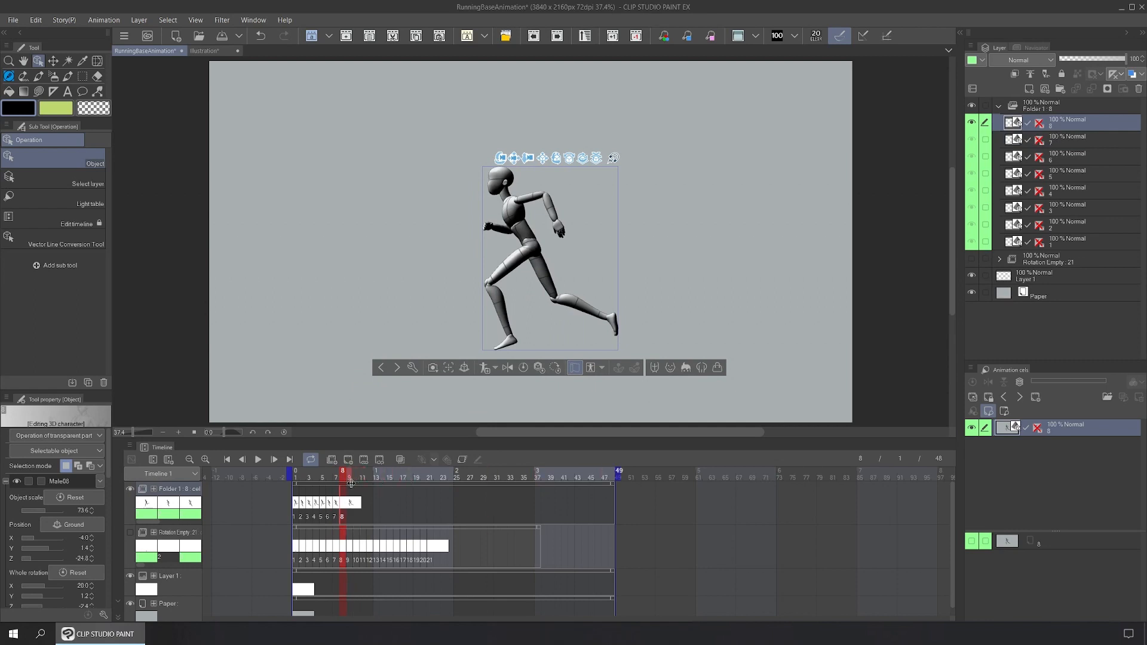
Step: Set the playback range to end at frame 8 and preview the run as a loop
{"action": "left_click_drag", "start_coordinate": [351, 483], "coordinate": [350, 472]}
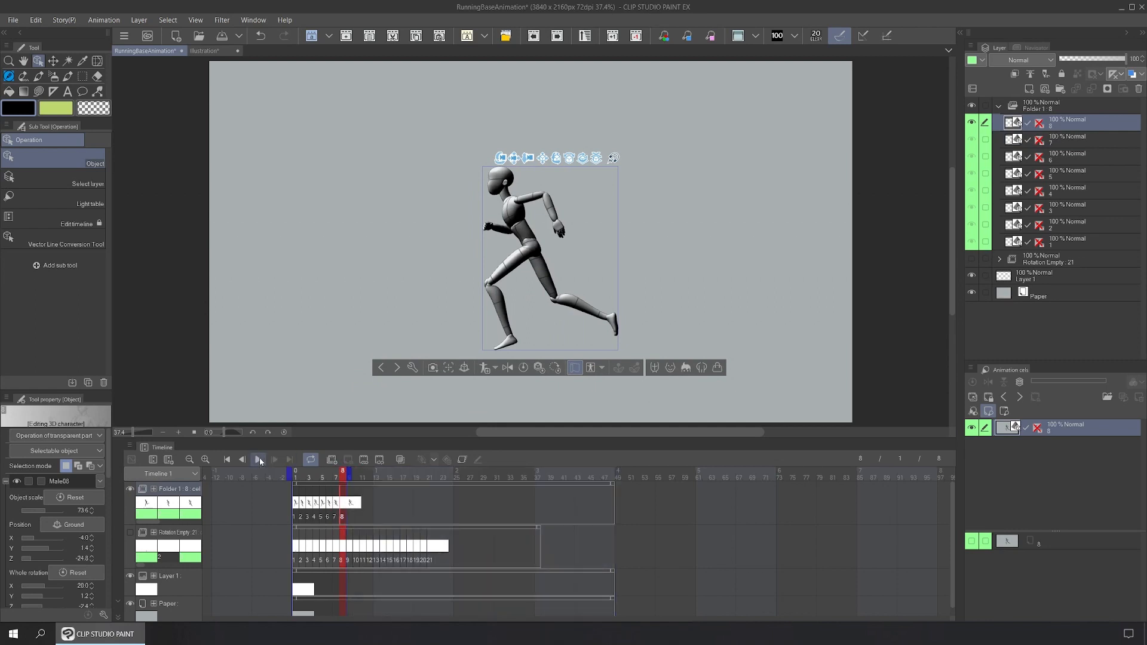
{"action": "left_click", "coordinate": [259, 458]}
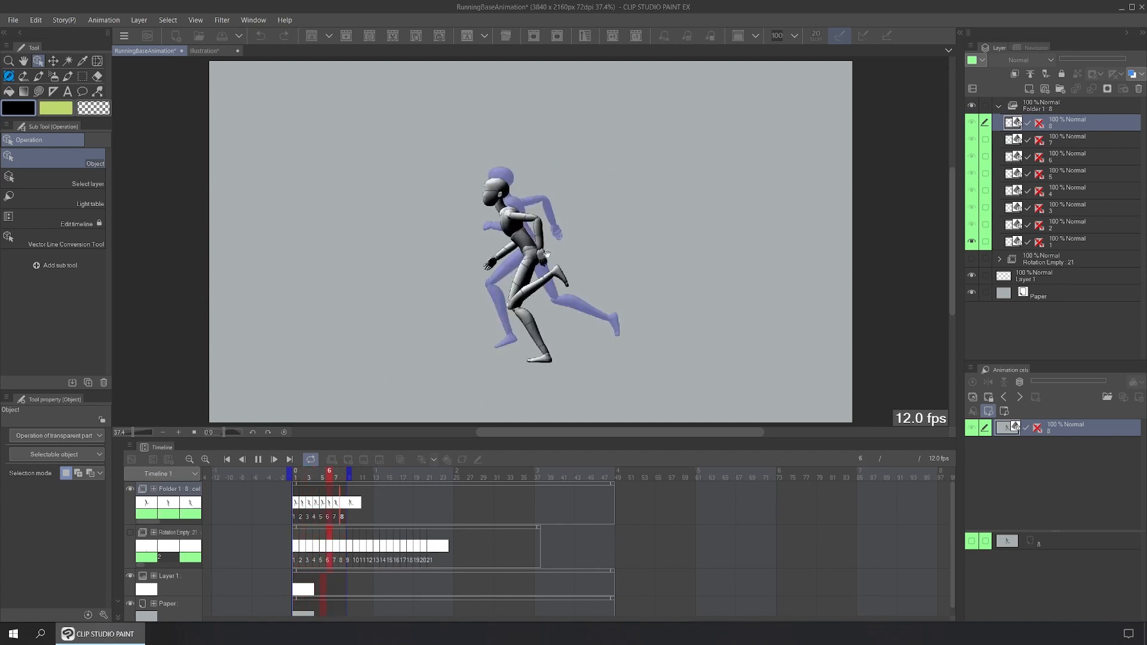
{"action": "scroll", "coordinate": [553, 233], "scroll_direction": "up", "scroll_amount": 1}
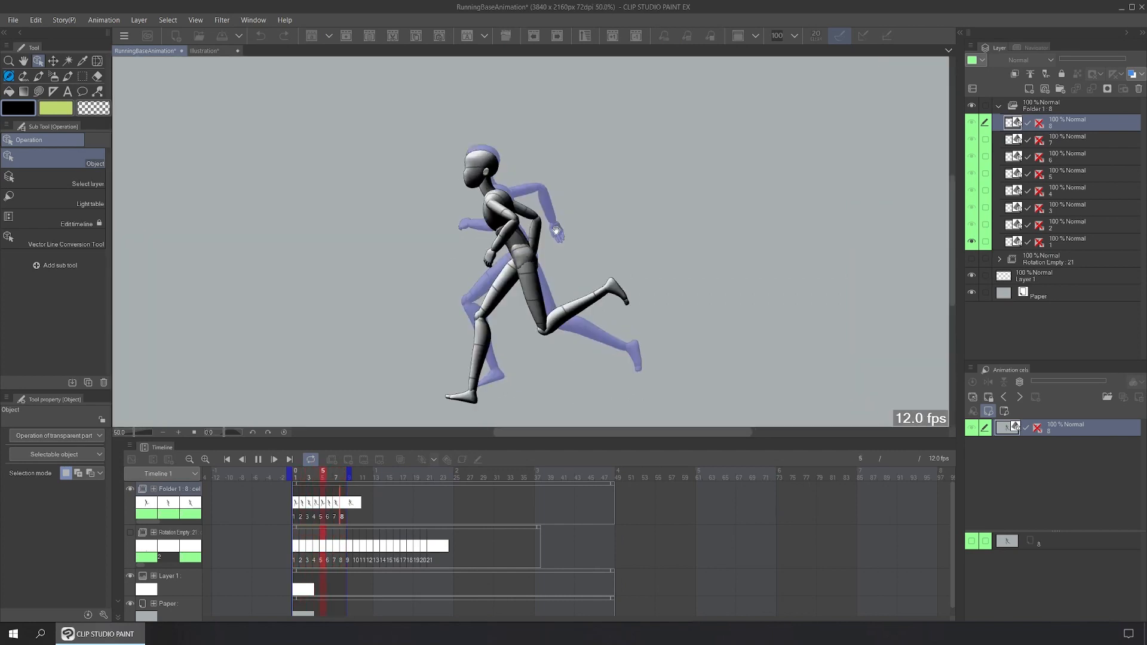
{"action": "scroll", "coordinate": [556, 232], "scroll_direction": "down", "scroll_amount": 1}
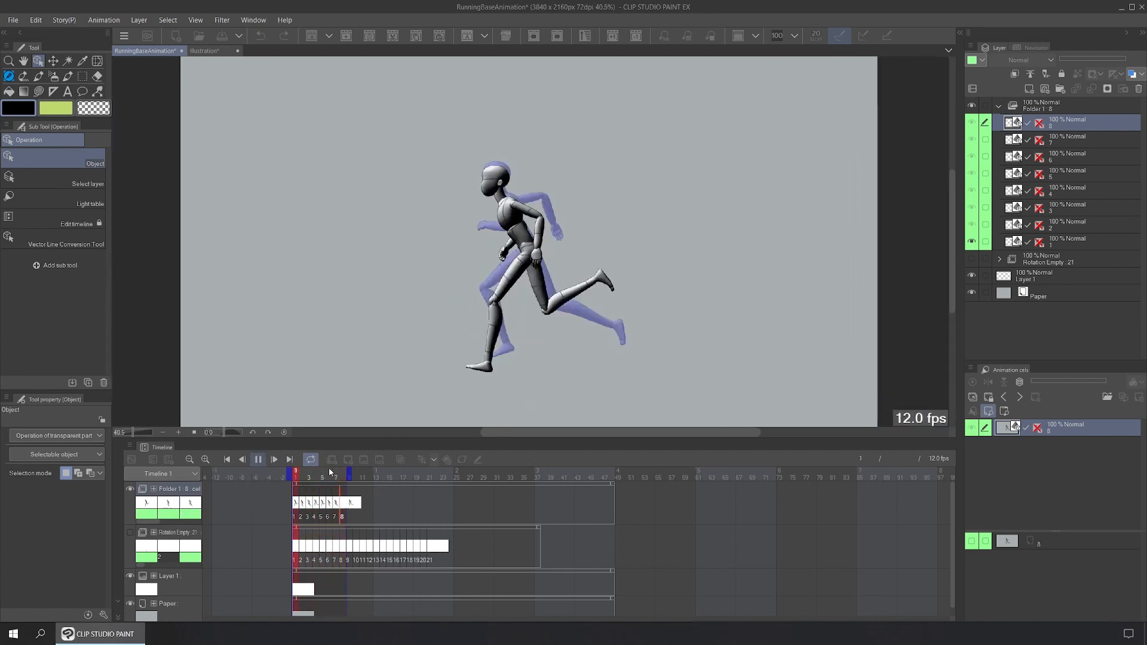
{"action": "key", "text": "Return"}
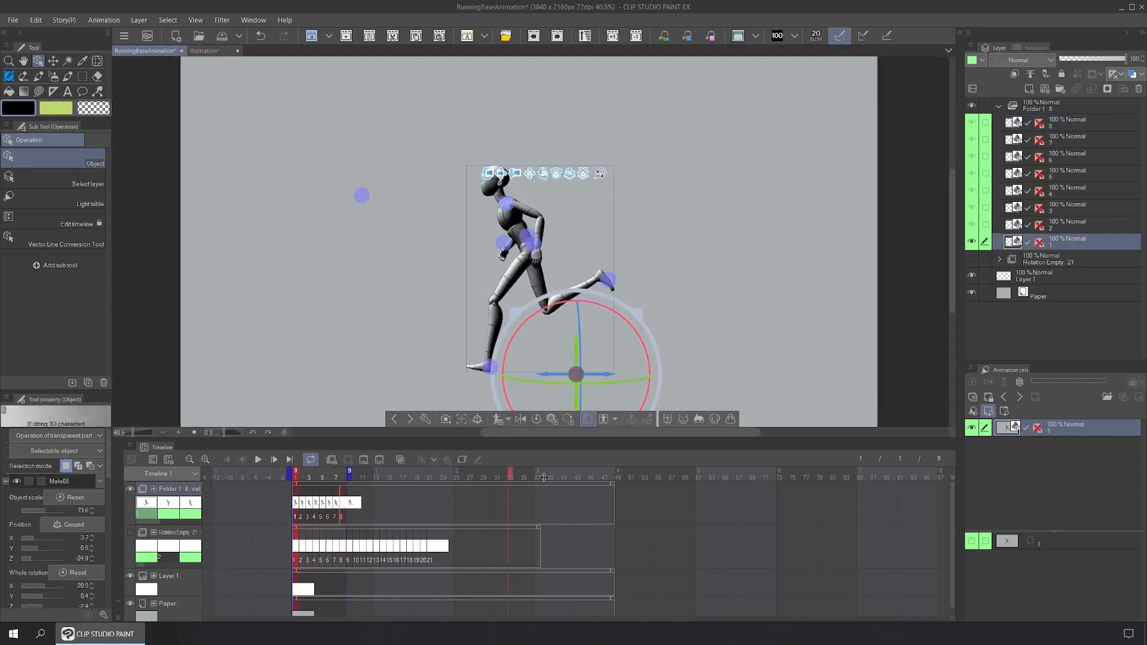
Step: Restore the playback range to 48 frames and trim the Folder 1 clip to end at frame 8
{"action": "left_click_drag", "start_coordinate": [610, 476], "coordinate": [612, 477]}
{"action": "left_click", "coordinate": [362, 487]}
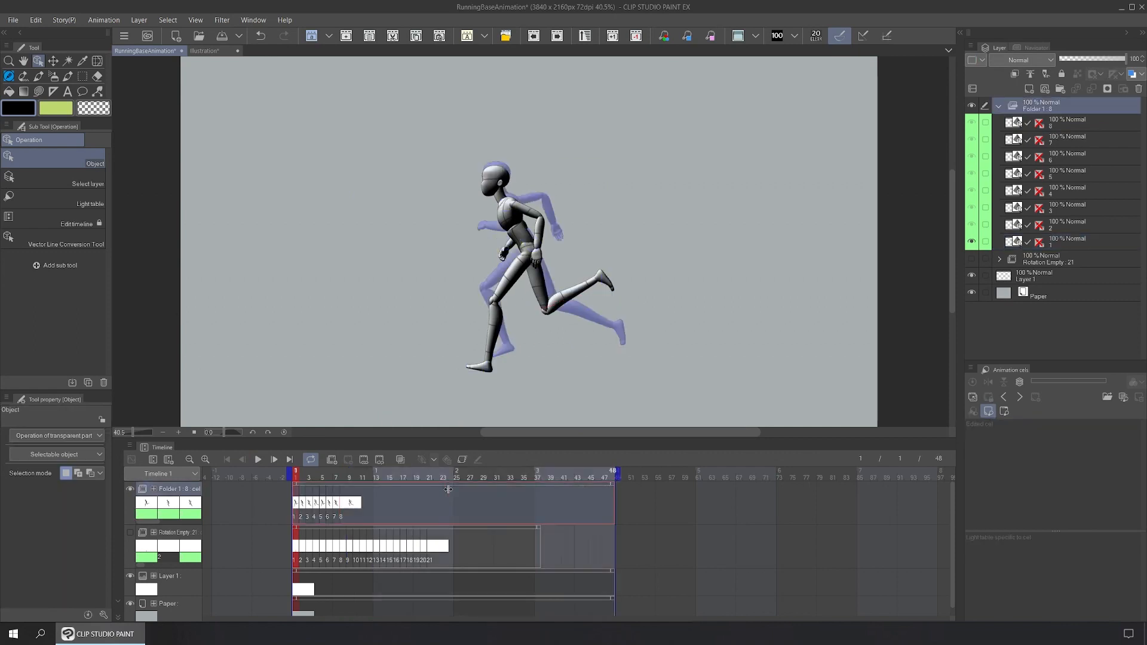
{"action": "left_click_drag", "start_coordinate": [362, 487], "coordinate": [346, 487]}
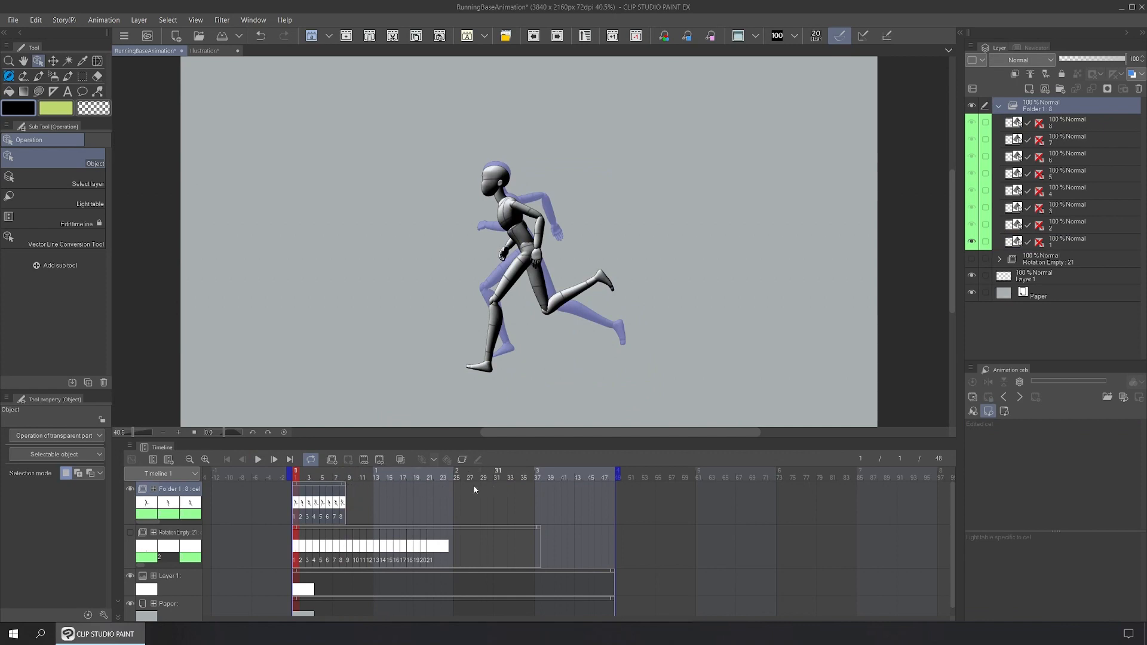
Step: Copy the eight-cel run cycle and paste it at frames 9, 17, 25, 33 and 41
{"action": "right_click", "coordinate": [338, 486]}
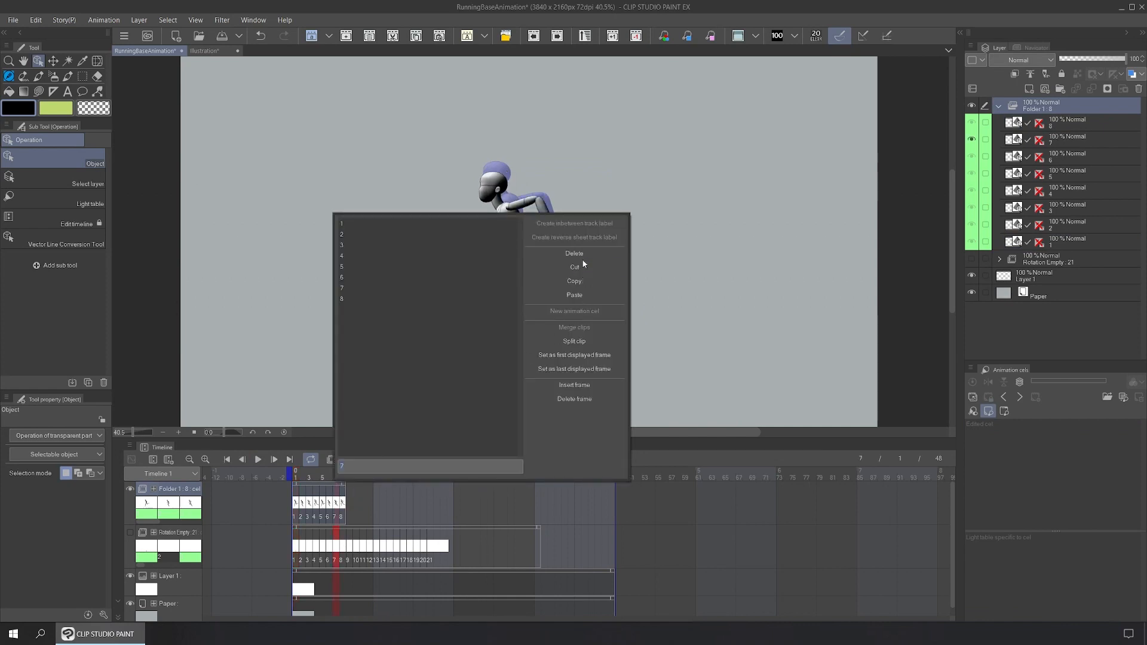
{"action": "left_click", "coordinate": [574, 280]}
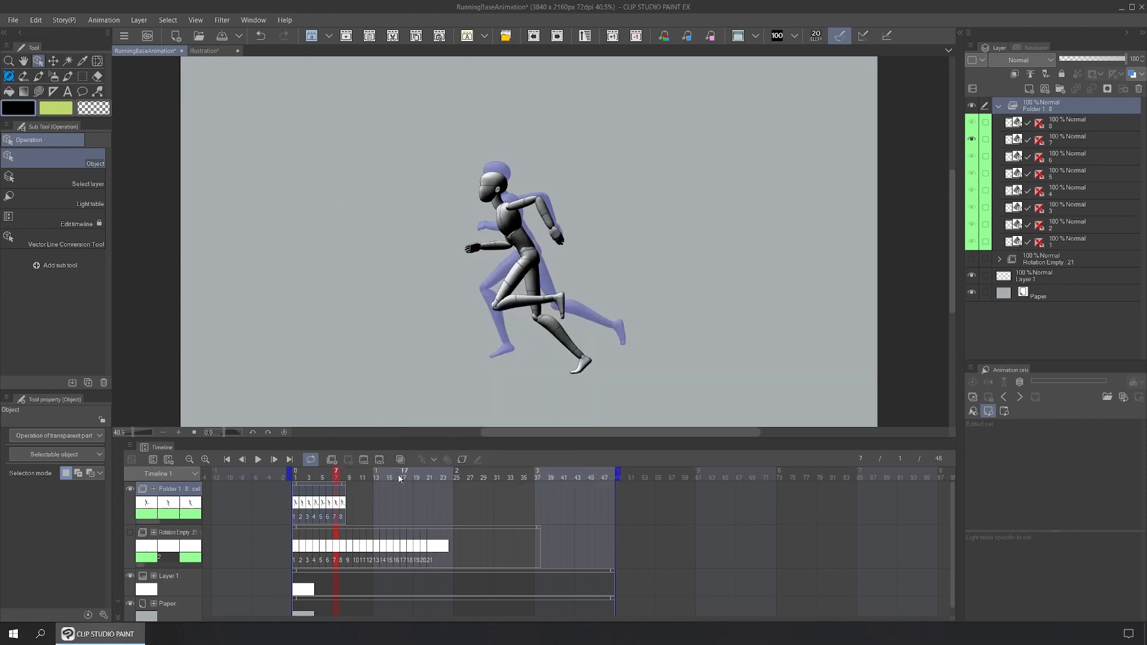
{"action": "right_click", "coordinate": [349, 493]}
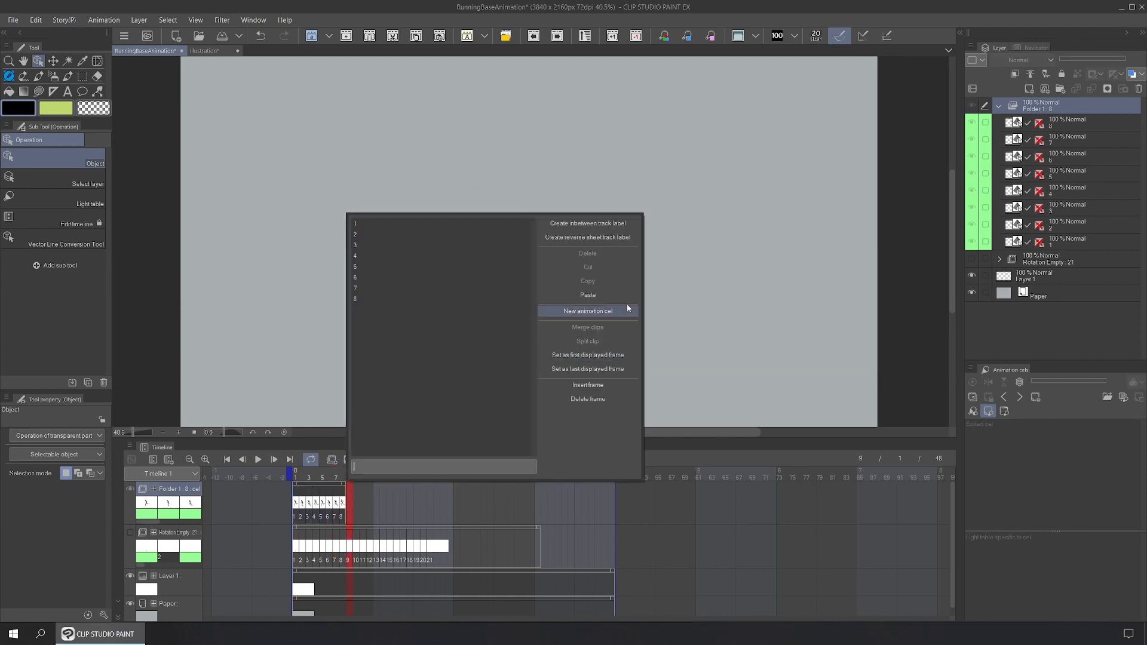
{"action": "left_click", "coordinate": [598, 296]}
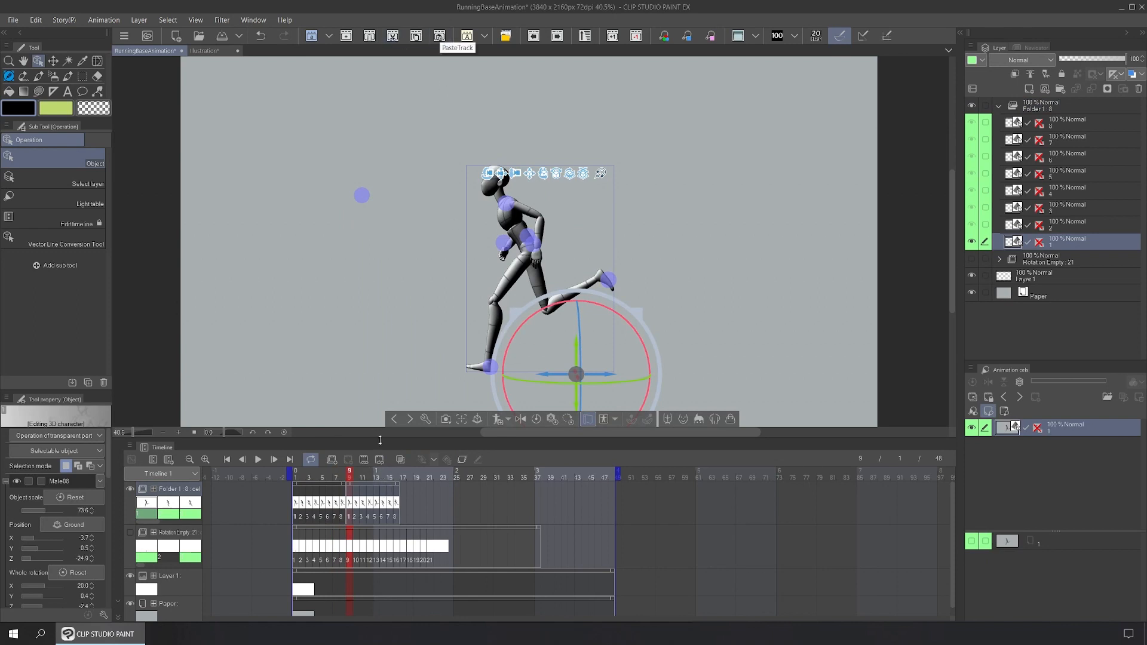
{"action": "left_click", "coordinate": [404, 491]}
{"action": "left_click", "coordinate": [440, 35]}
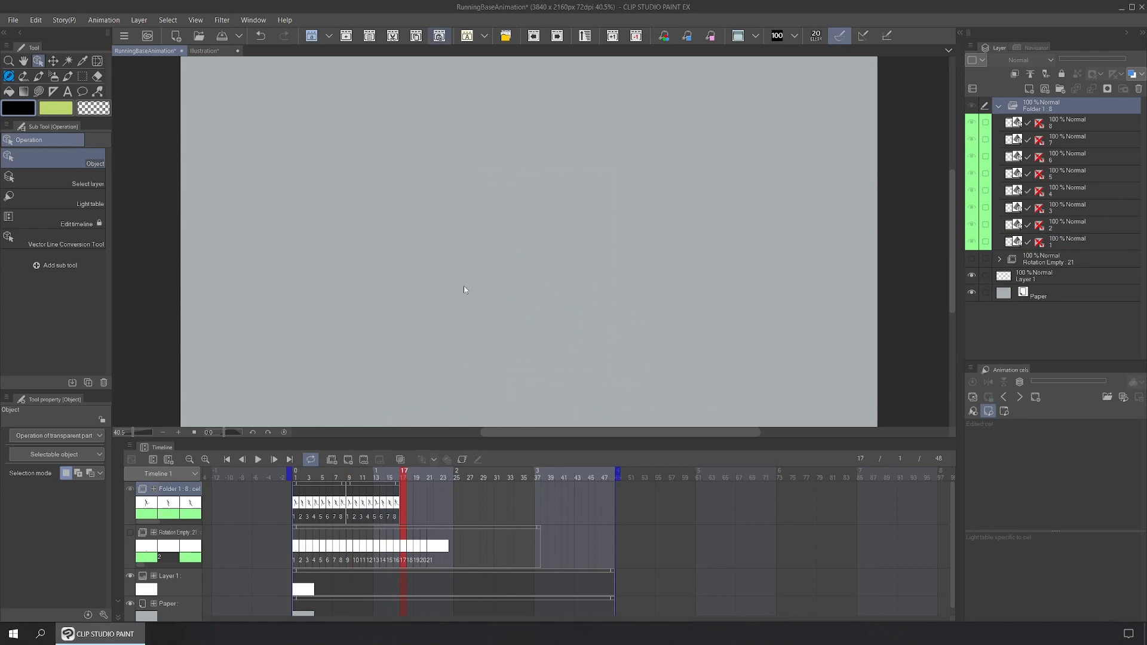
{"action": "left_click", "coordinate": [458, 494]}
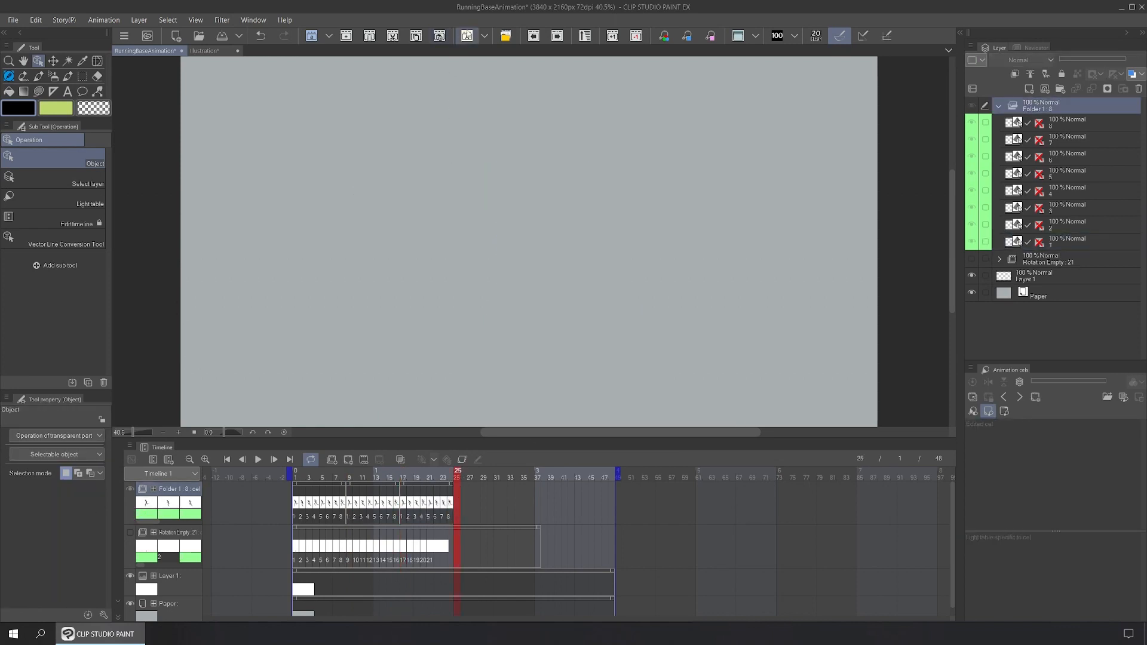
{"action": "left_click", "coordinate": [462, 458]}
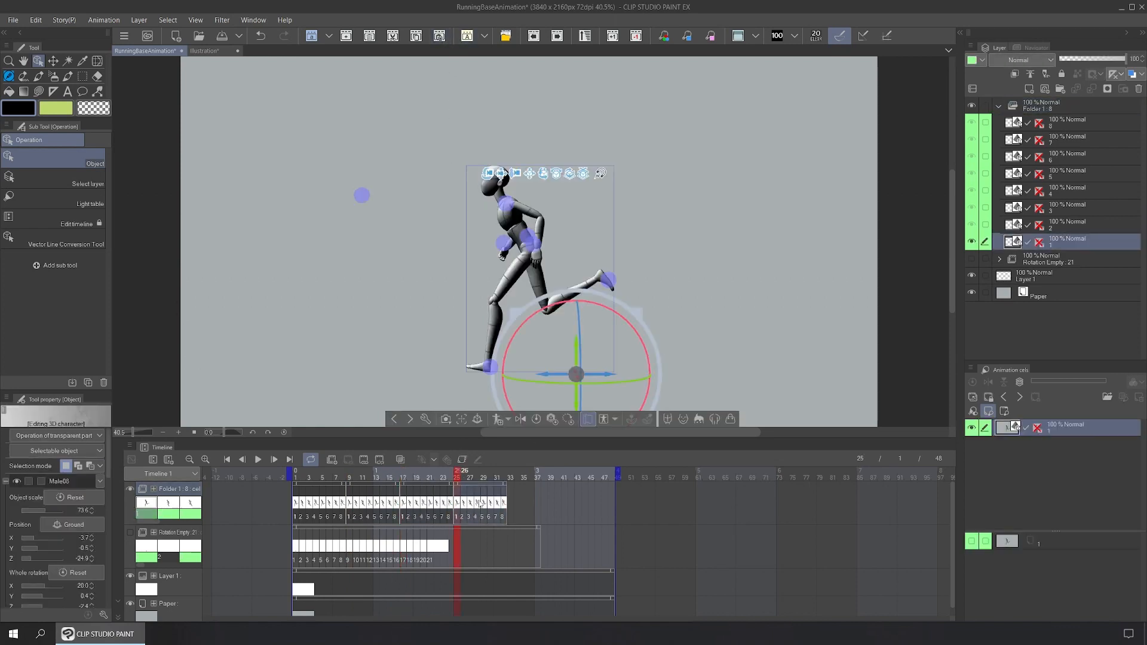
{"action": "left_click", "coordinate": [511, 491]}
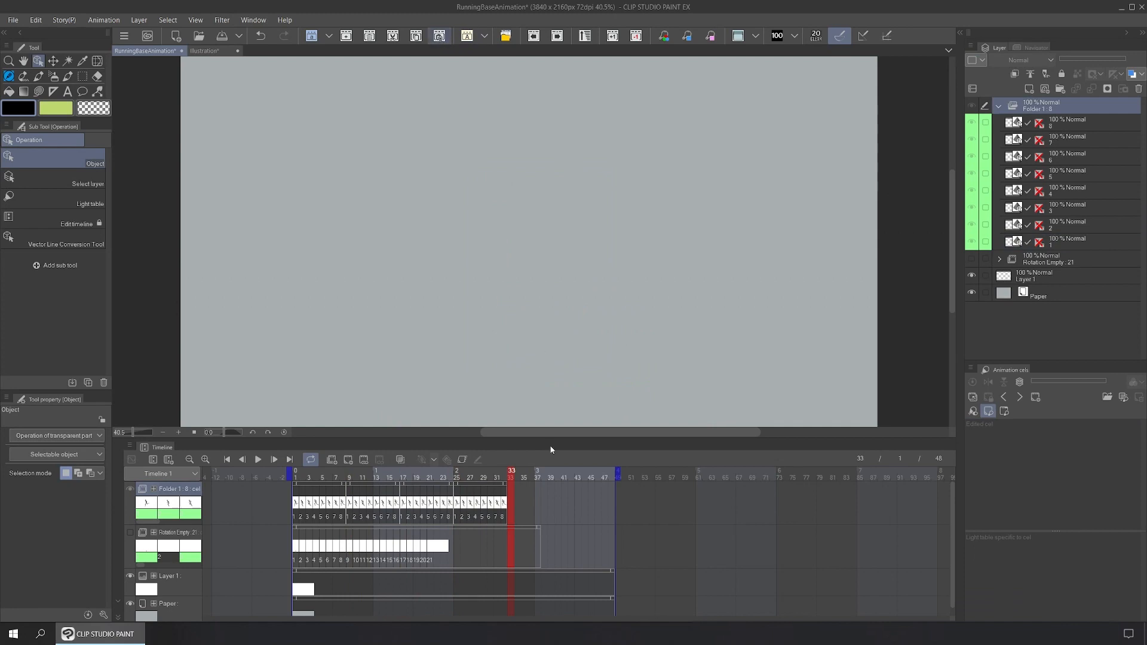
{"action": "key", "text": "ctrl+v"}
{"action": "left_click", "coordinate": [565, 485]}
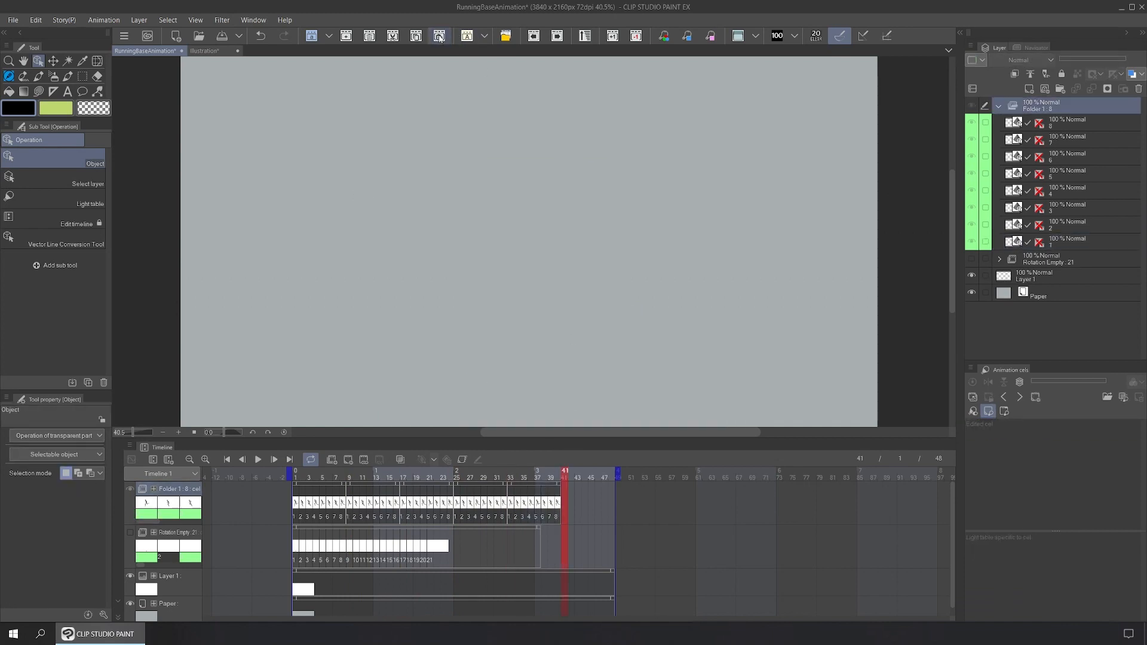
{"action": "key", "text": "ctrl+v"}
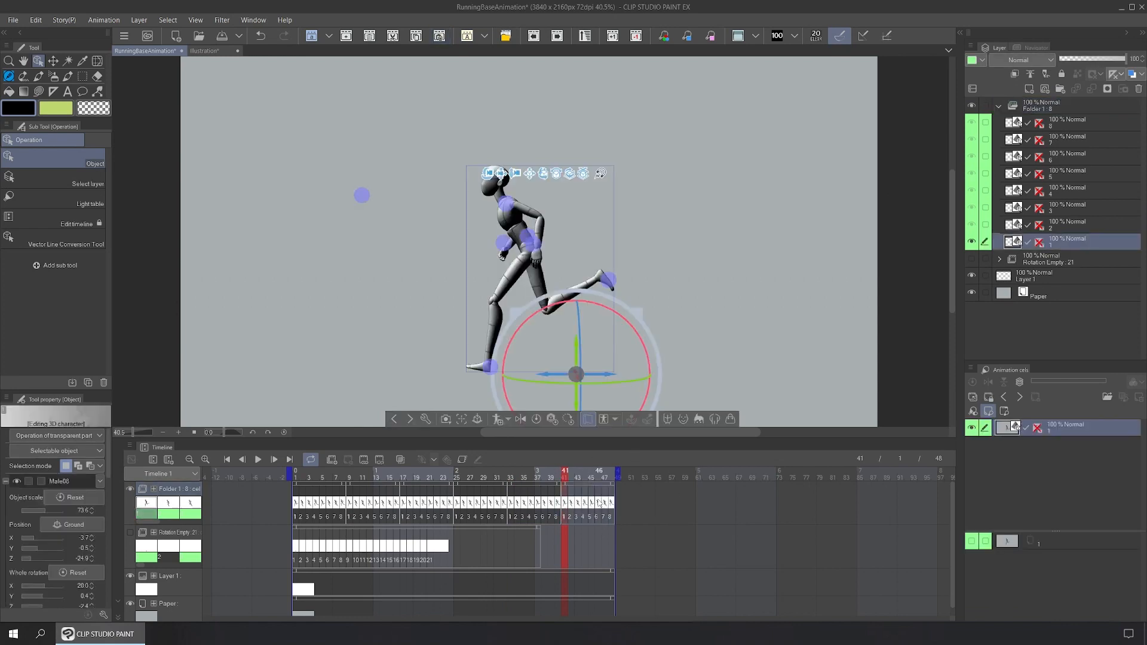
Step: Shift the Rotation Empty cels later in time and add new cel 1a at frame 2
{"action": "left_click", "coordinate": [308, 527]}
{"action": "left_click_drag", "start_coordinate": [328, 529], "coordinate": [397, 531]}
{"action": "left_click_drag", "start_coordinate": [520, 528], "coordinate": [511, 529]}
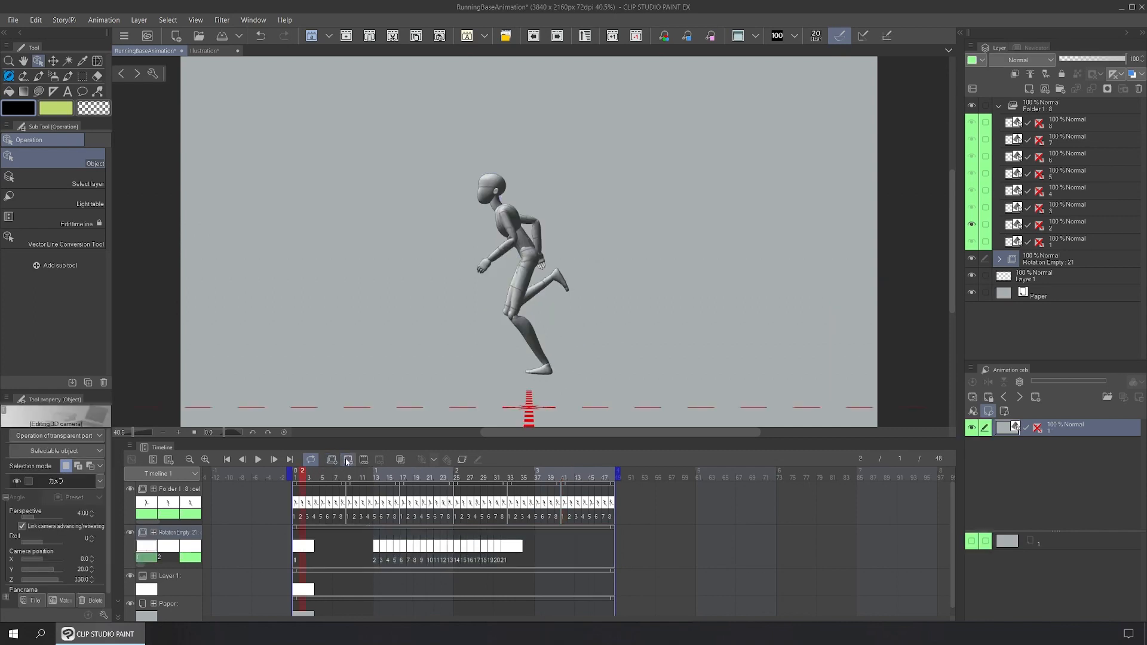
{"action": "left_click", "coordinate": [348, 461]}
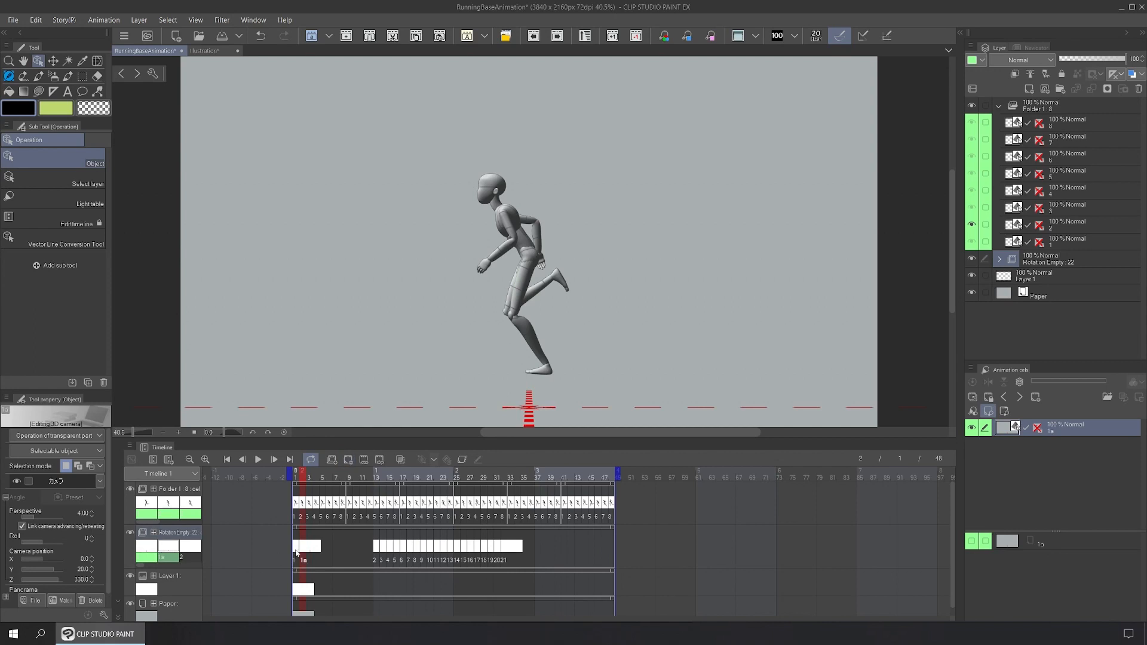
{"action": "left_click", "coordinate": [296, 549]}
{"action": "left_click", "coordinate": [301, 546]}
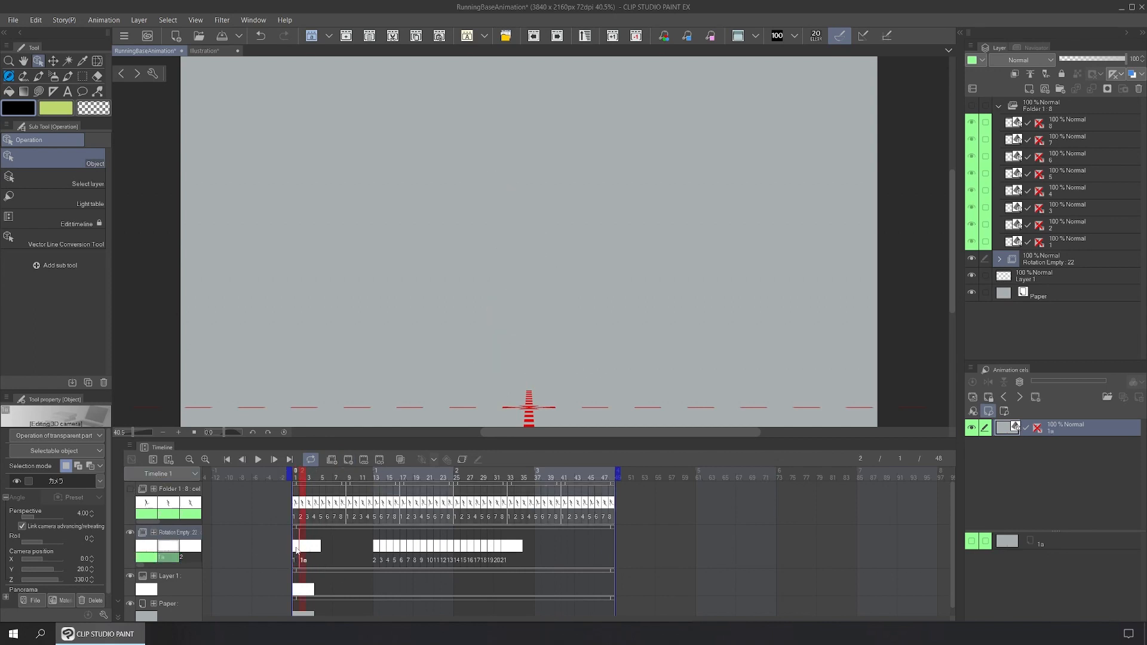
Step: Add new cels 1b onward on the following Rotation Empty frames through frame 10
{"action": "left_click", "coordinate": [296, 549]}
{"action": "left_click", "coordinate": [306, 550]}
{"action": "left_click", "coordinate": [350, 460]}
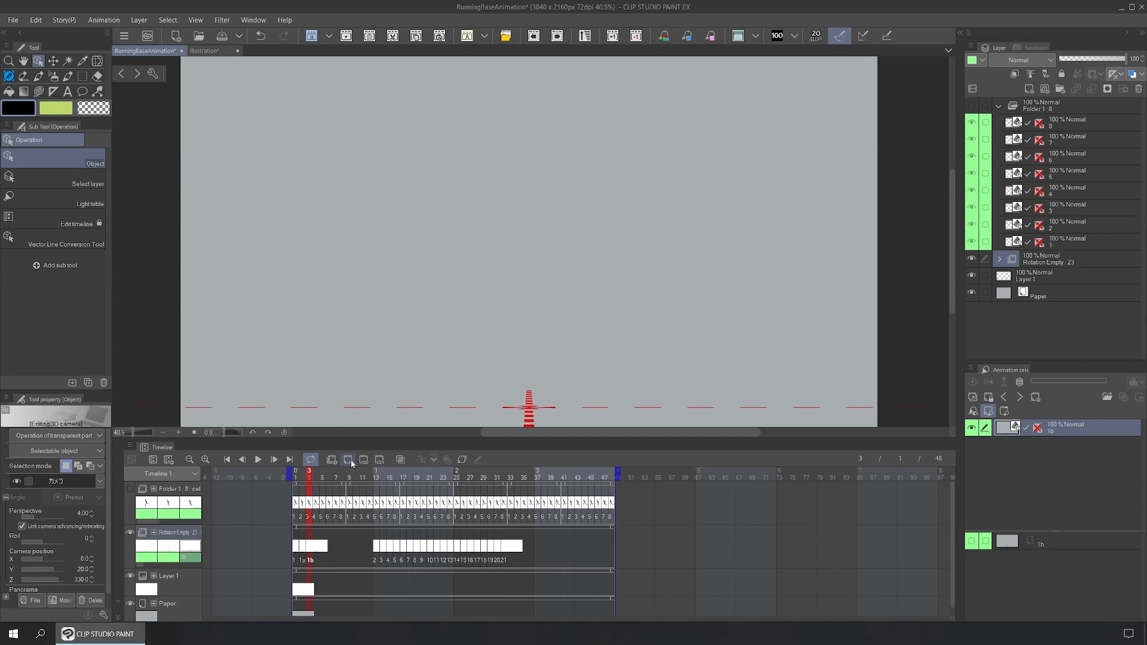
{"action": "left_click", "coordinate": [350, 460]}
{"action": "left_click", "coordinate": [350, 460]}
{"action": "left_click", "coordinate": [350, 460]}
{"action": "left_click", "coordinate": [351, 460]}
{"action": "left_click", "coordinate": [350, 460]}
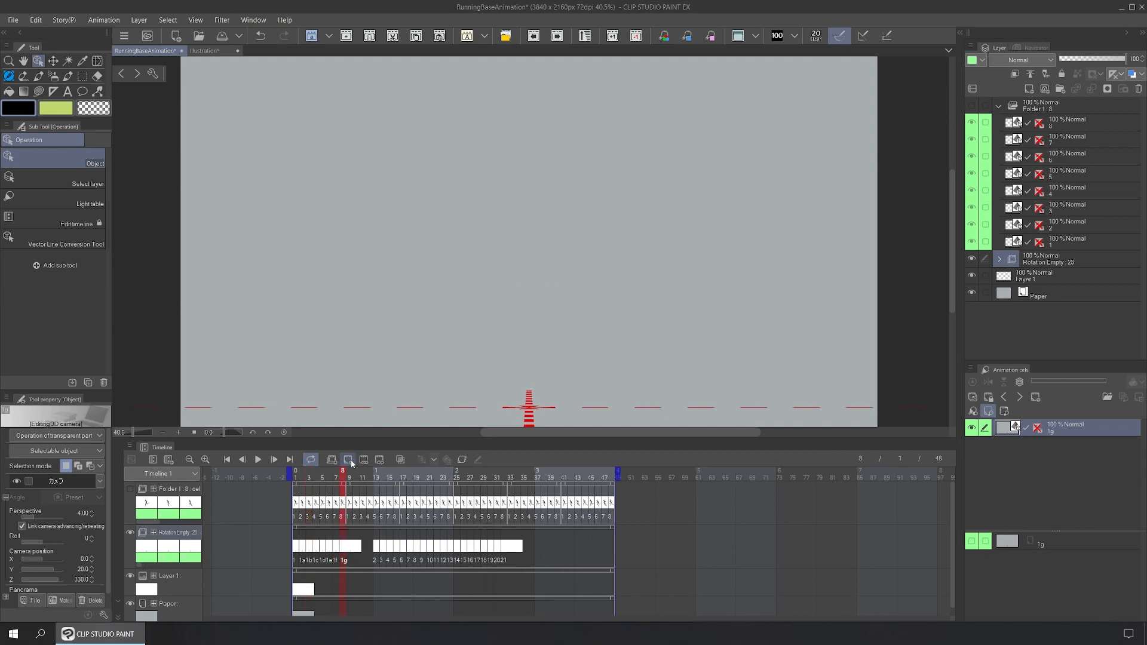
{"action": "left_click", "coordinate": [351, 460]}
{"action": "left_click", "coordinate": [351, 460]}
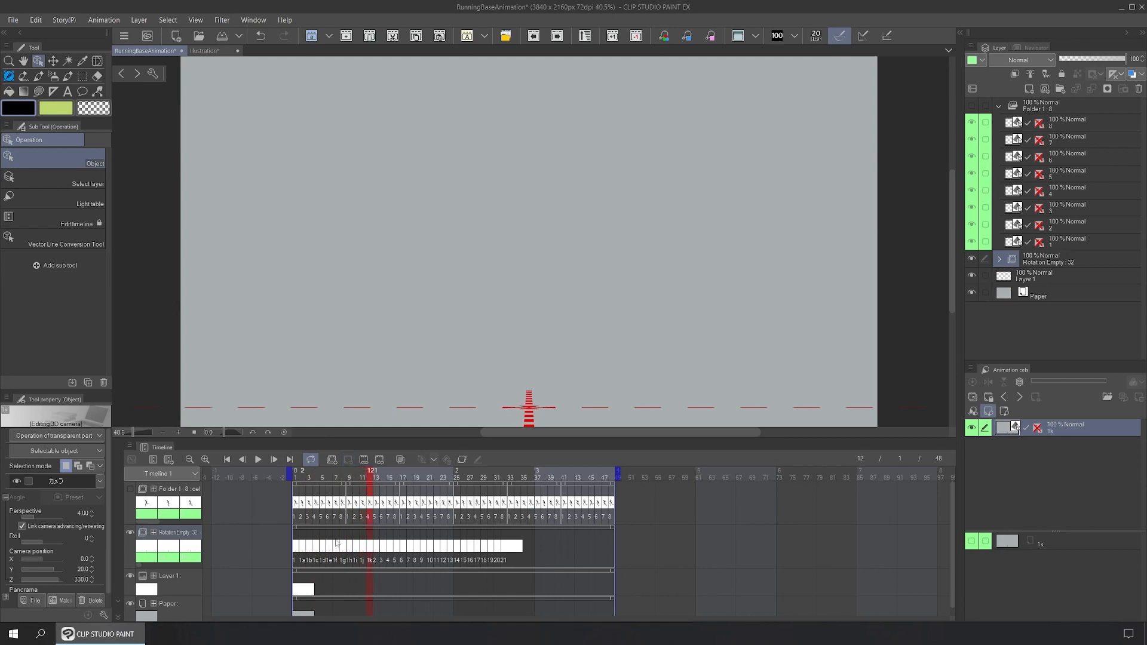
{"action": "left_click", "coordinate": [298, 548]}
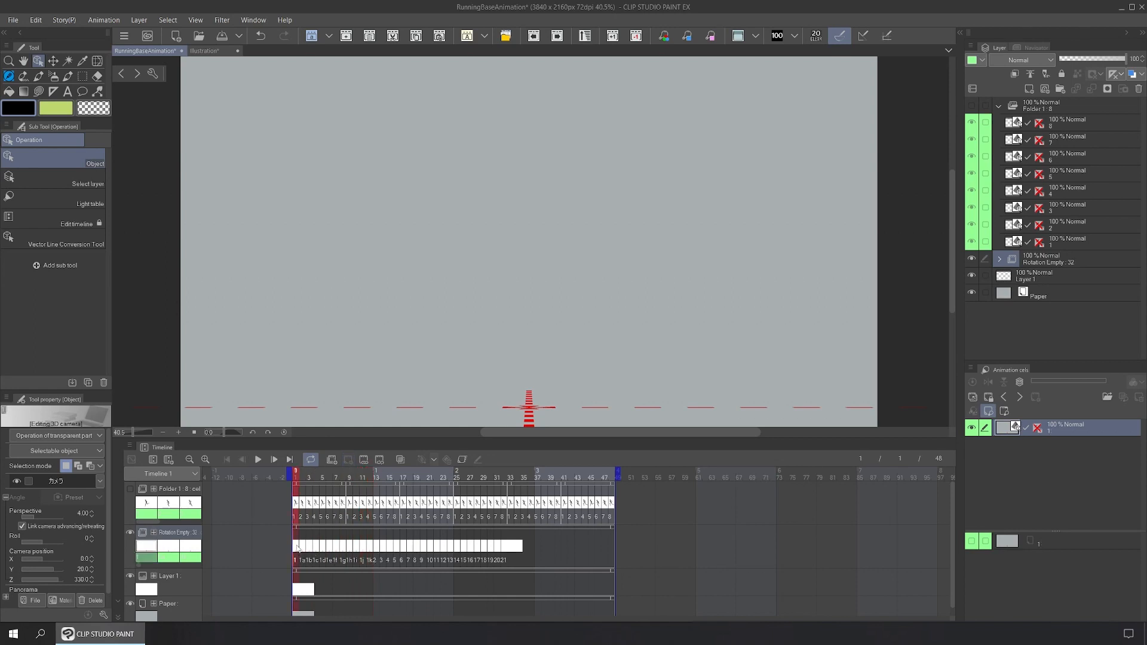
{"action": "left_click", "coordinate": [300, 506]}
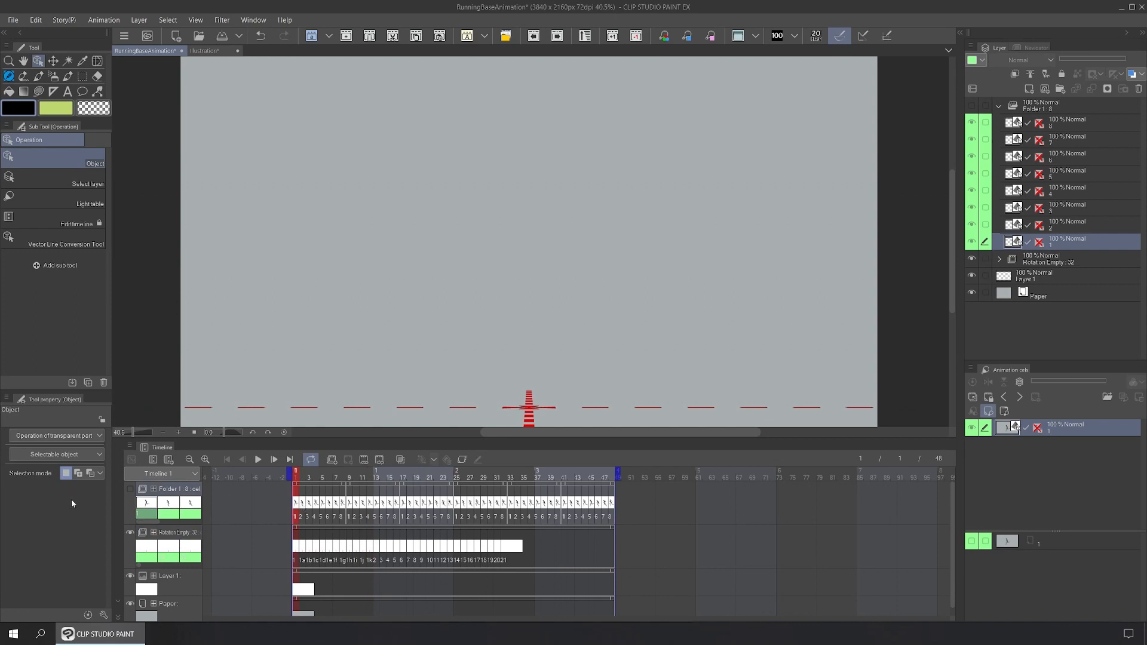
Step: Show the running mannequin and paste it into Rotation Empty frames 1, 9 and 25
{"action": "left_click", "coordinate": [129, 488]}
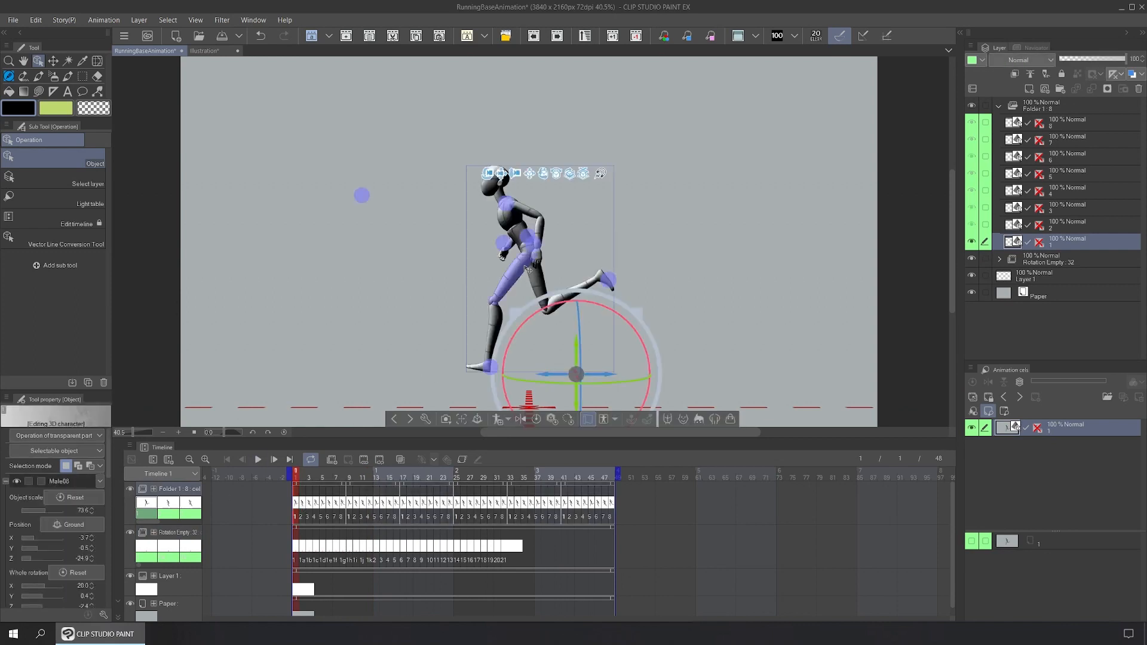
{"action": "left_click", "coordinate": [527, 270]}
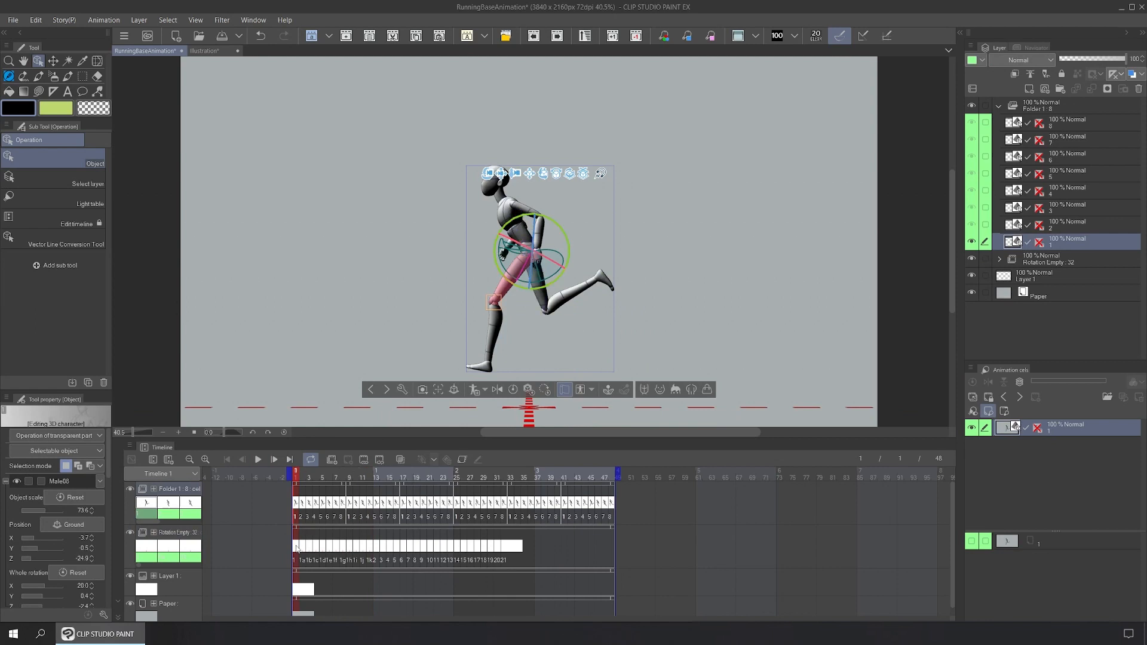
{"action": "left_click", "coordinate": [297, 548]}
{"action": "left_click", "coordinate": [295, 547]}
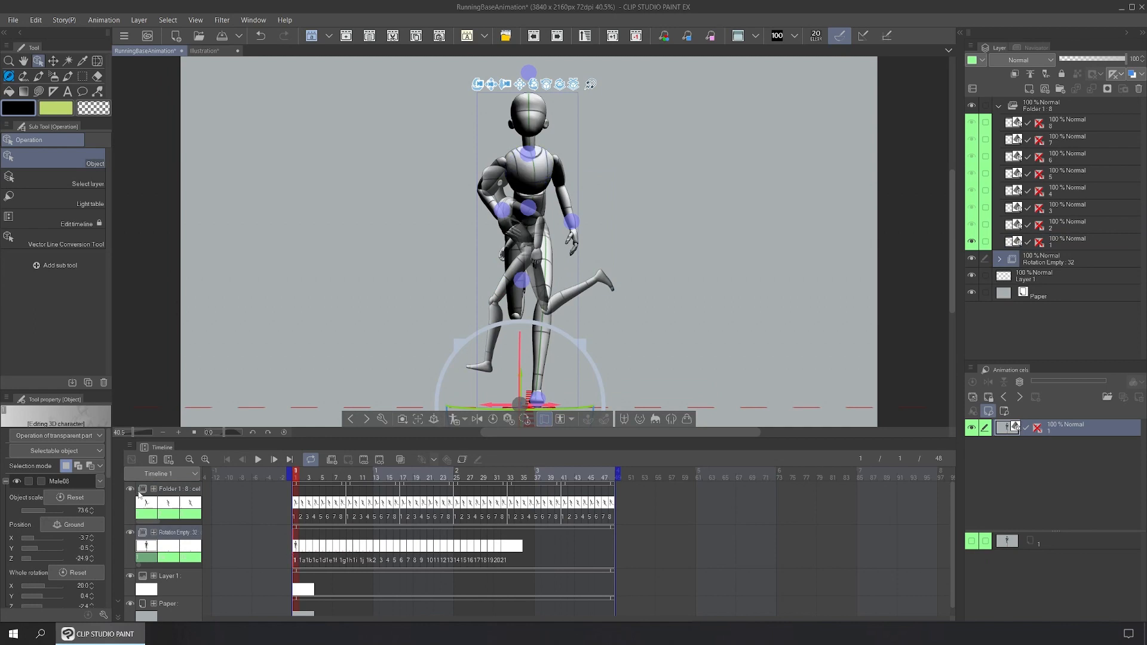
{"action": "left_click", "coordinate": [353, 555]}
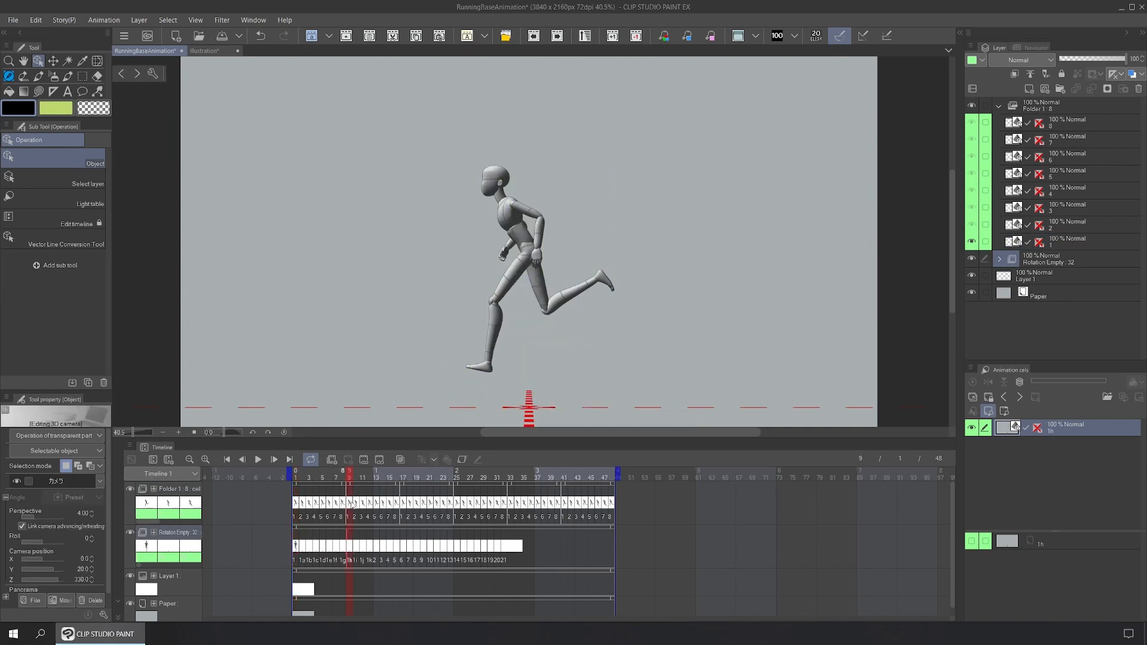
{"action": "key", "text": "ctrl+v"}
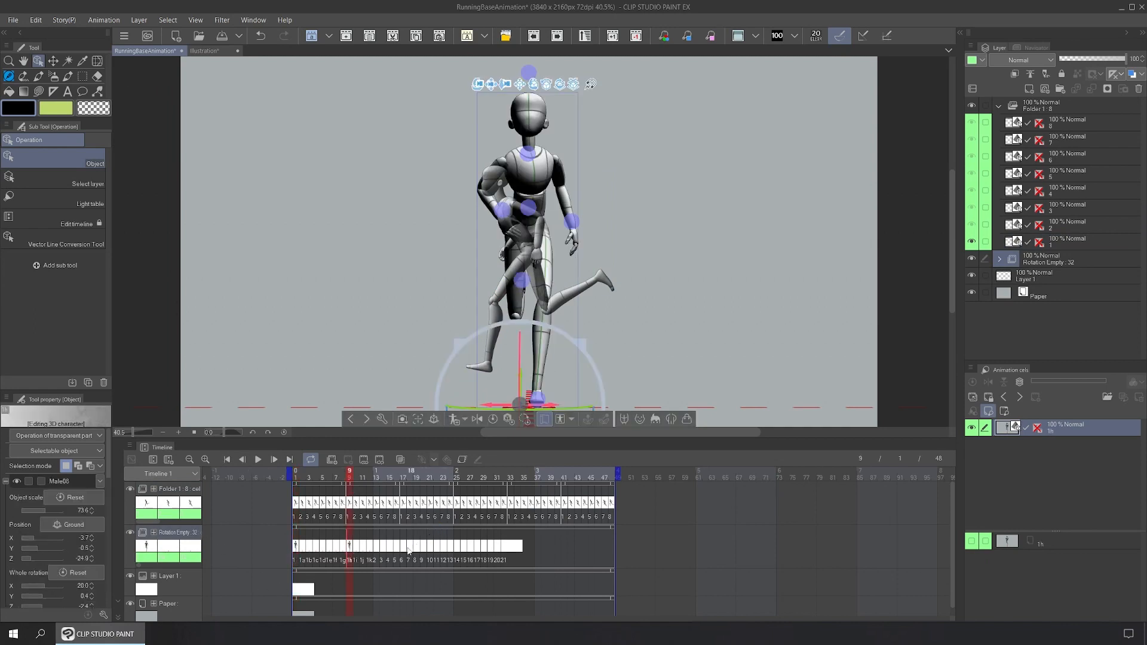
{"action": "left_click", "coordinate": [405, 549]}
{"action": "left_click", "coordinate": [458, 548]}
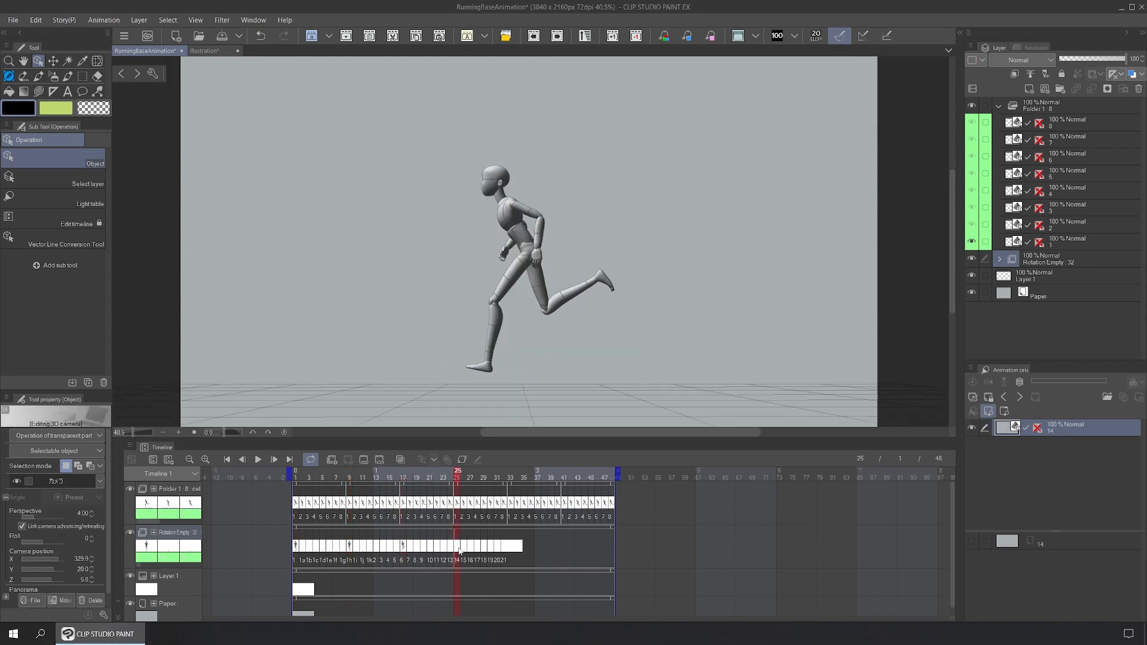
{"action": "key", "text": "ctrl+v"}
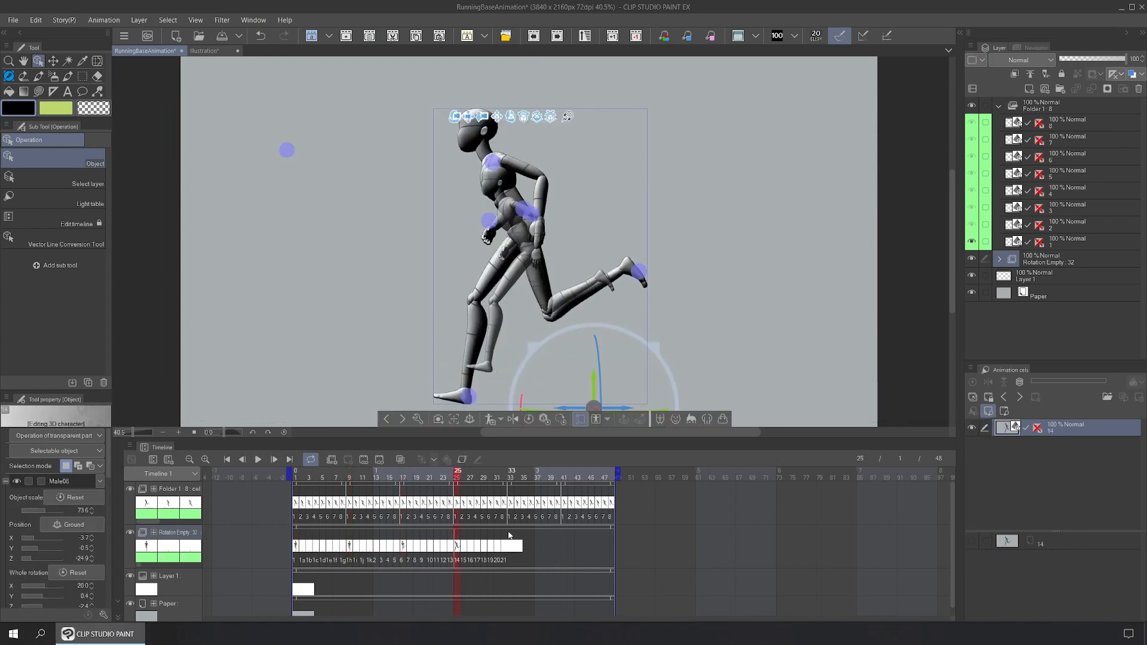
Step: Copy the frame-2 mannequin and paste it into cel 1a of the Rotation Empty track
{"action": "left_click", "coordinate": [303, 504]}
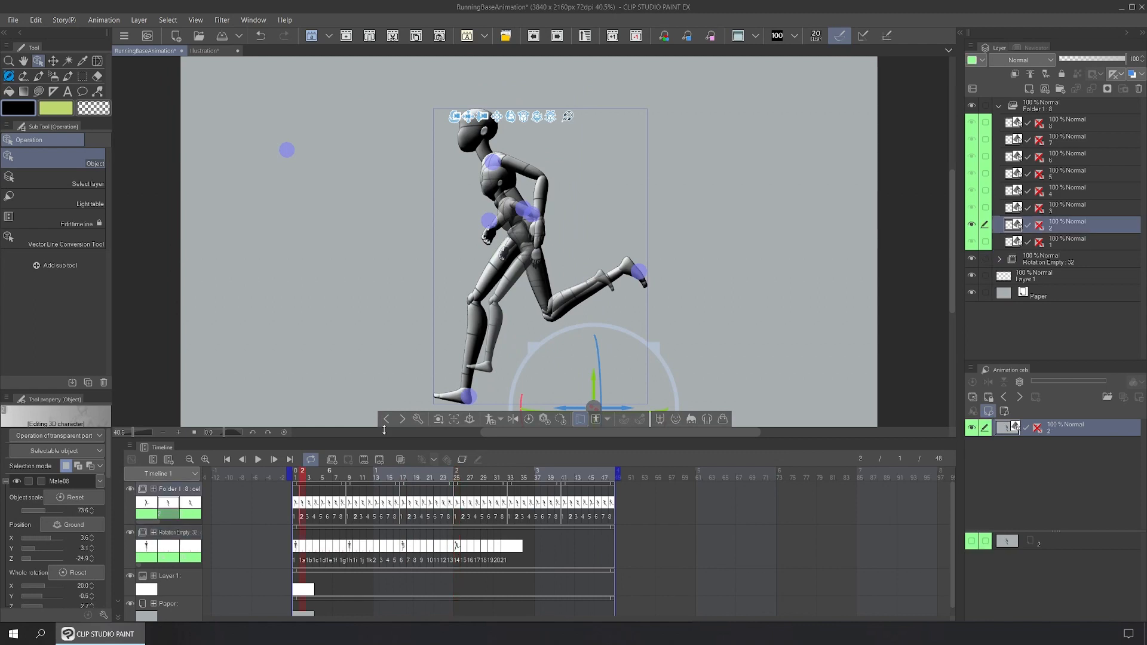
{"action": "left_click", "coordinate": [527, 293]}
{"action": "left_click", "coordinate": [36, 20]}
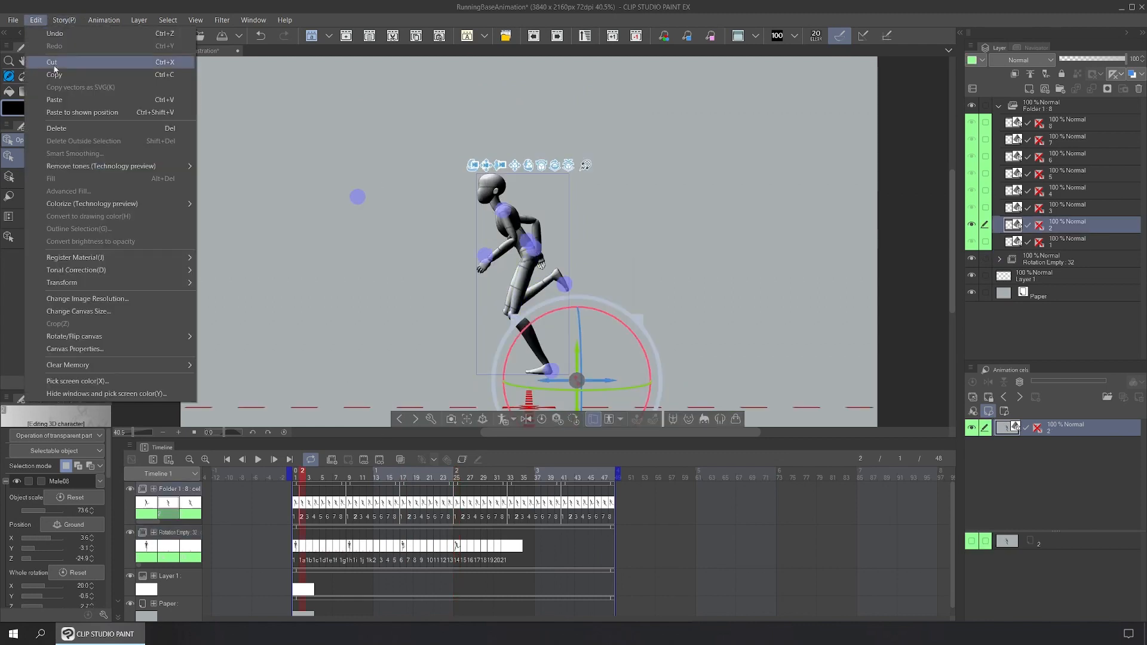
{"action": "left_click", "coordinate": [242, 539]}
{"action": "left_click", "coordinate": [303, 551]}
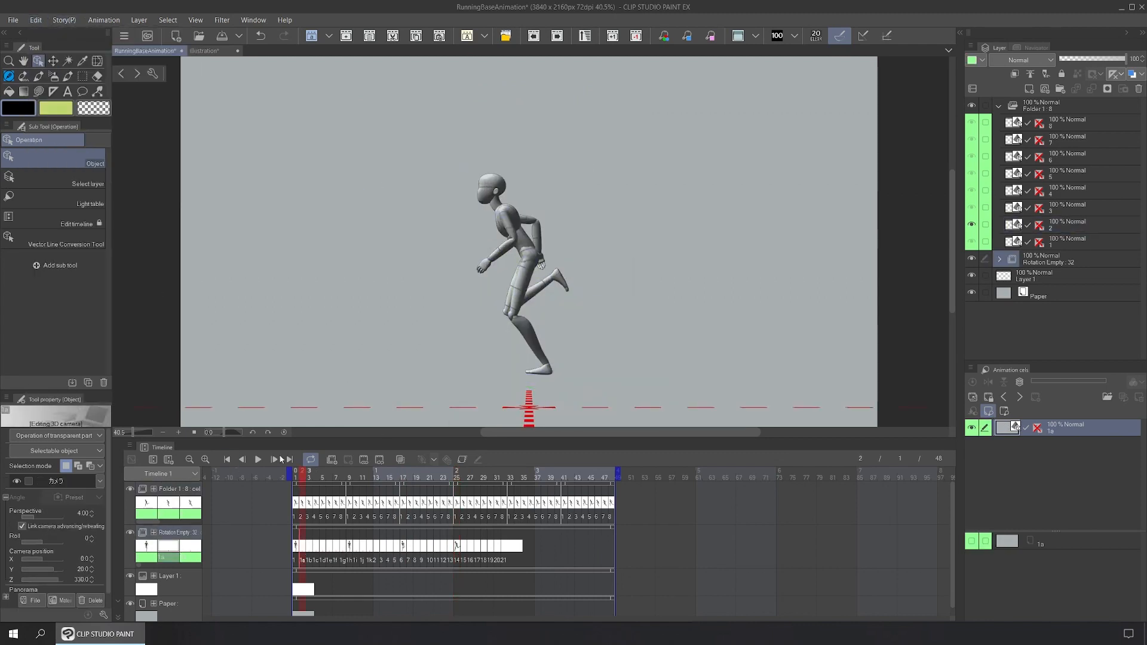
{"action": "left_click", "coordinate": [36, 19]}
{"action": "left_click", "coordinate": [83, 101]}
{"action": "left_click", "coordinate": [356, 547]}
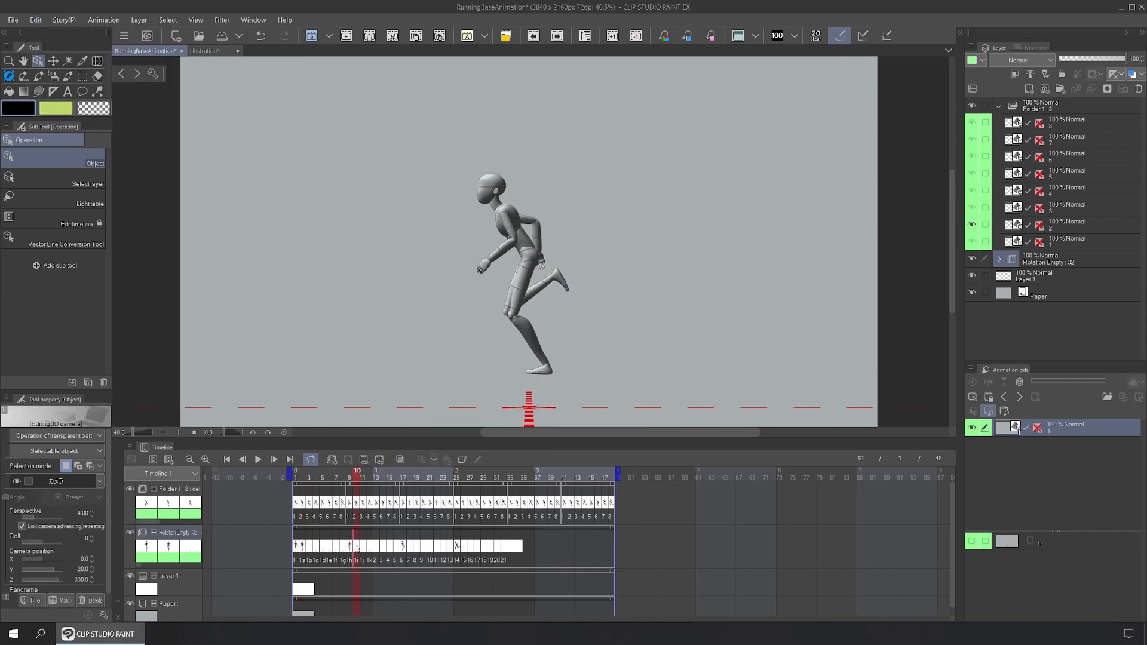
Step: Compare Folder 1 and Rotation Empty cels at frames 18, 26 and 3
{"action": "left_click", "coordinate": [412, 549]}
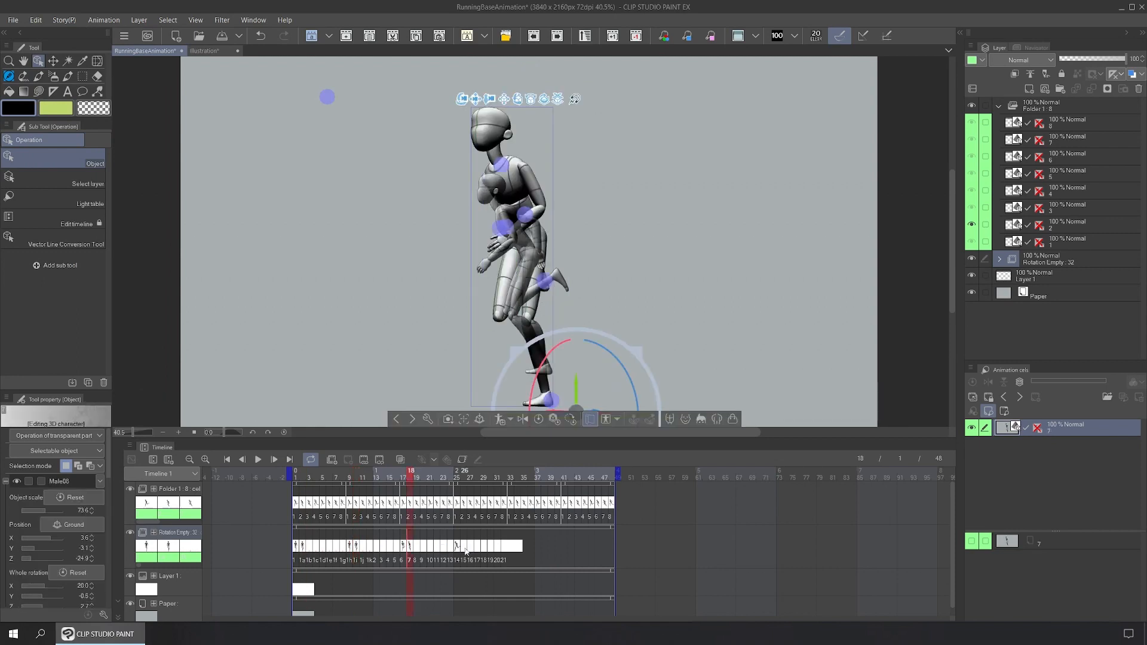
{"action": "left_click", "coordinate": [467, 549]}
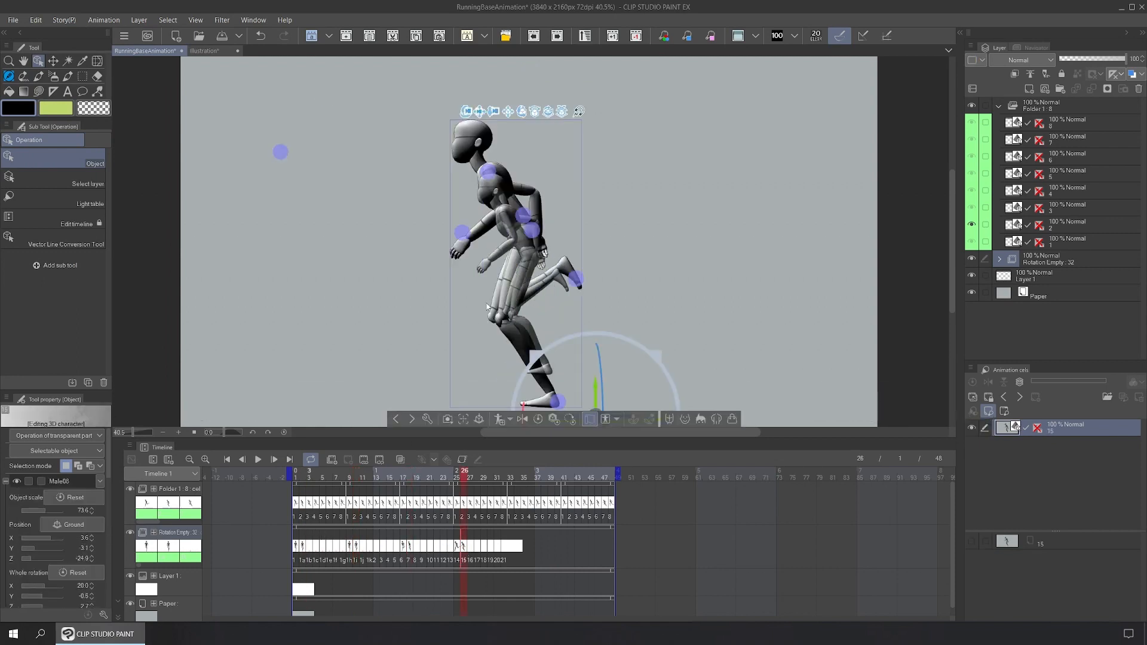
{"action": "left_click", "coordinate": [309, 546]}
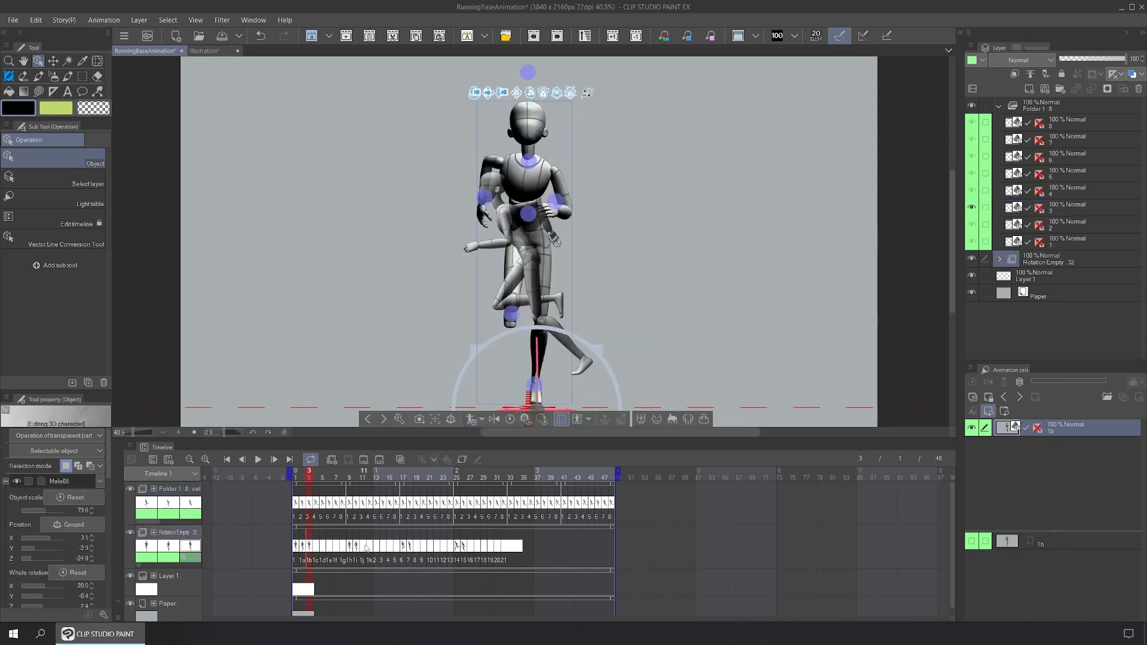
Step: Paste matching Folder 1 poses into Rotation Empty cels through frame 32, checking frames 16 and 32
{"action": "left_click", "coordinate": [364, 547]}
{"action": "left_click", "coordinate": [416, 547]}
{"action": "left_click", "coordinate": [470, 547]}
{"action": "left_click", "coordinate": [316, 504]}
{"action": "left_click", "coordinate": [317, 547]}
{"action": "left_click", "coordinate": [370, 547]}
{"action": "left_click", "coordinate": [424, 547]}
{"action": "left_click", "coordinate": [477, 548]}
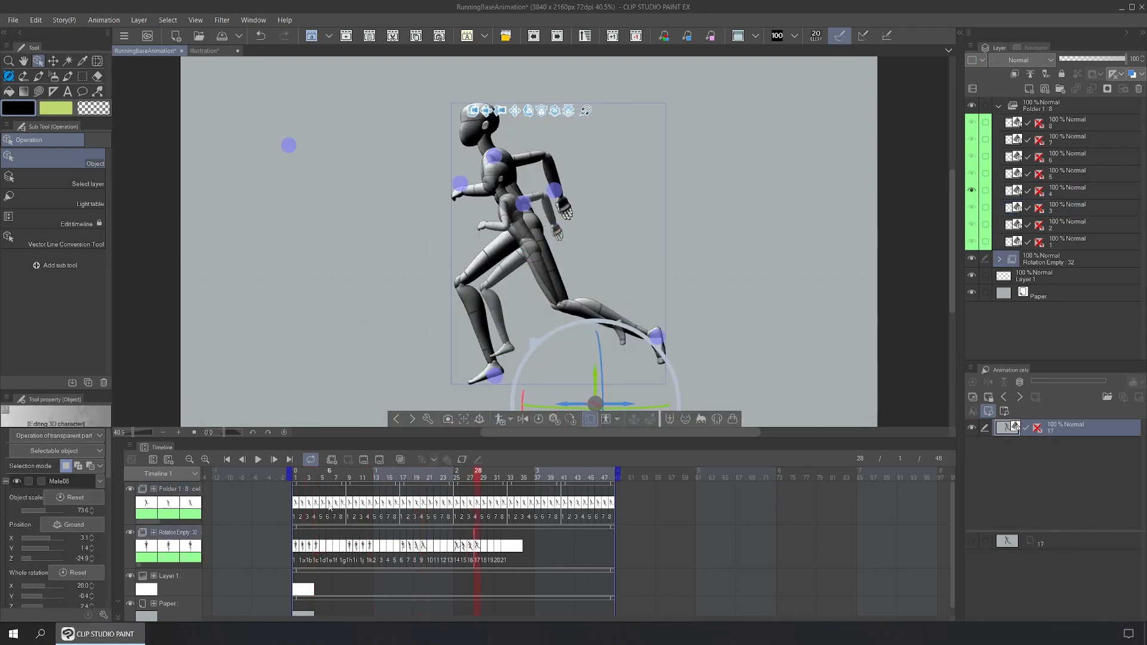
{"action": "left_click", "coordinate": [323, 504]}
{"action": "left_click", "coordinate": [323, 547]}
{"action": "left_click", "coordinate": [376, 547]}
{"action": "left_click", "coordinate": [430, 547]}
{"action": "left_click", "coordinate": [484, 548]}
{"action": "left_click", "coordinate": [329, 504]}
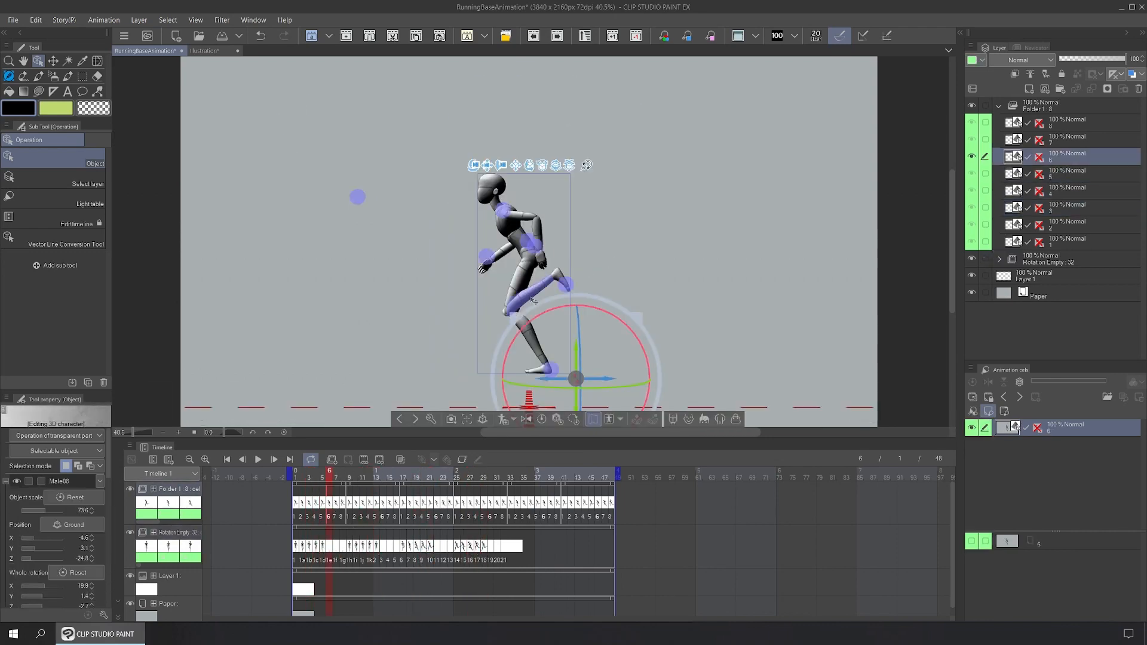
{"action": "left_click", "coordinate": [329, 547]}
{"action": "left_click", "coordinate": [383, 547]}
{"action": "left_click", "coordinate": [437, 547]}
{"action": "left_click", "coordinate": [491, 547]}
{"action": "left_click", "coordinate": [336, 504]}
{"action": "left_click", "coordinate": [336, 547]}
{"action": "left_click", "coordinate": [390, 547]}
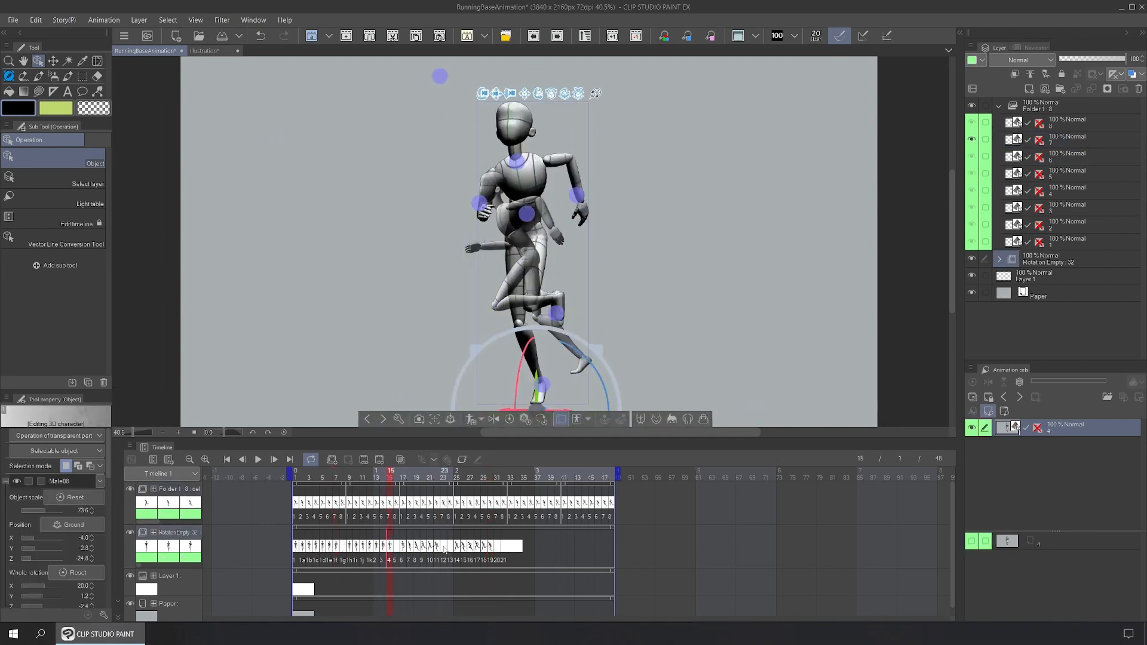
{"action": "left_click", "coordinate": [443, 546]}
{"action": "left_click", "coordinate": [497, 547]}
{"action": "left_click", "coordinate": [342, 504]}
{"action": "left_click", "coordinate": [343, 547]}
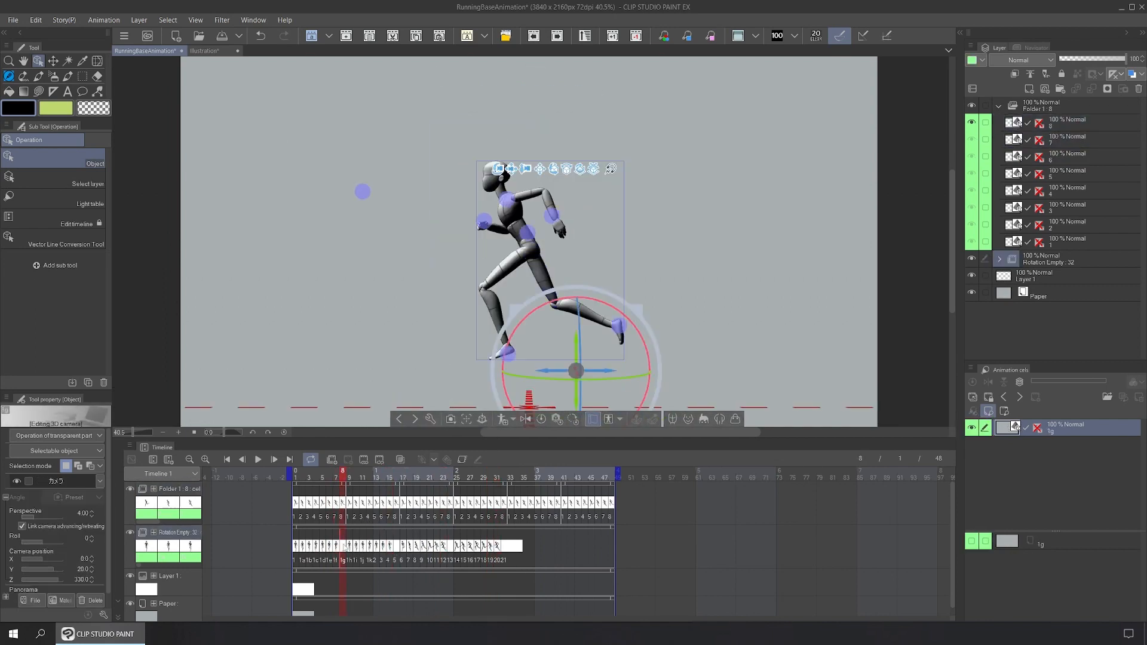
{"action": "left_click", "coordinate": [397, 547]}
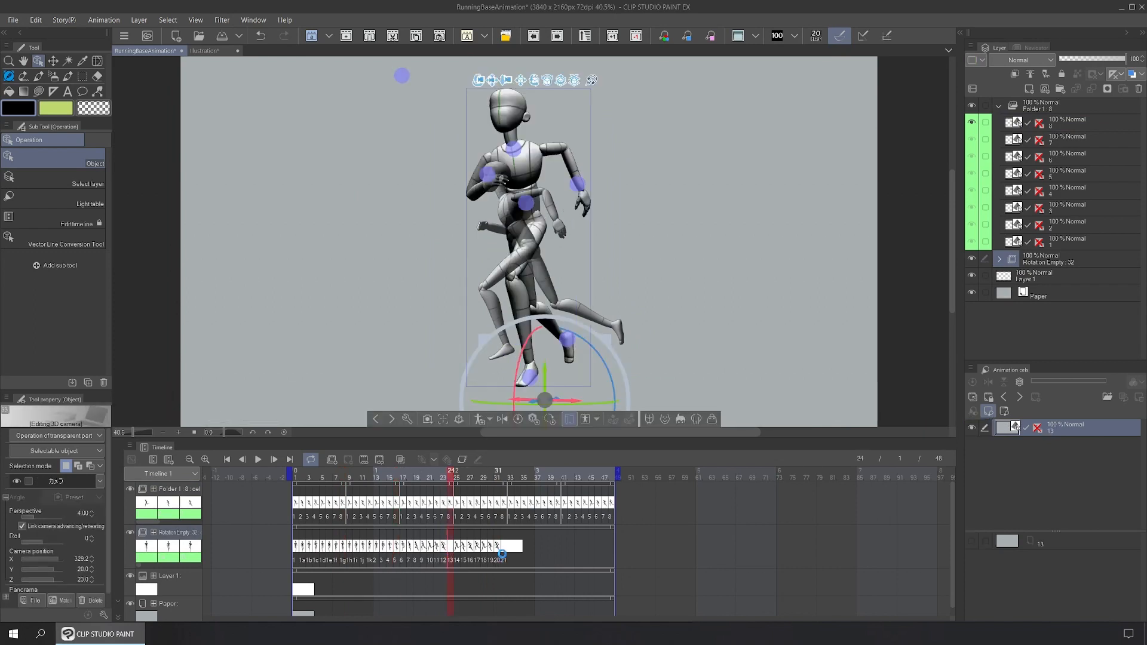
{"action": "left_click", "coordinate": [505, 546]}
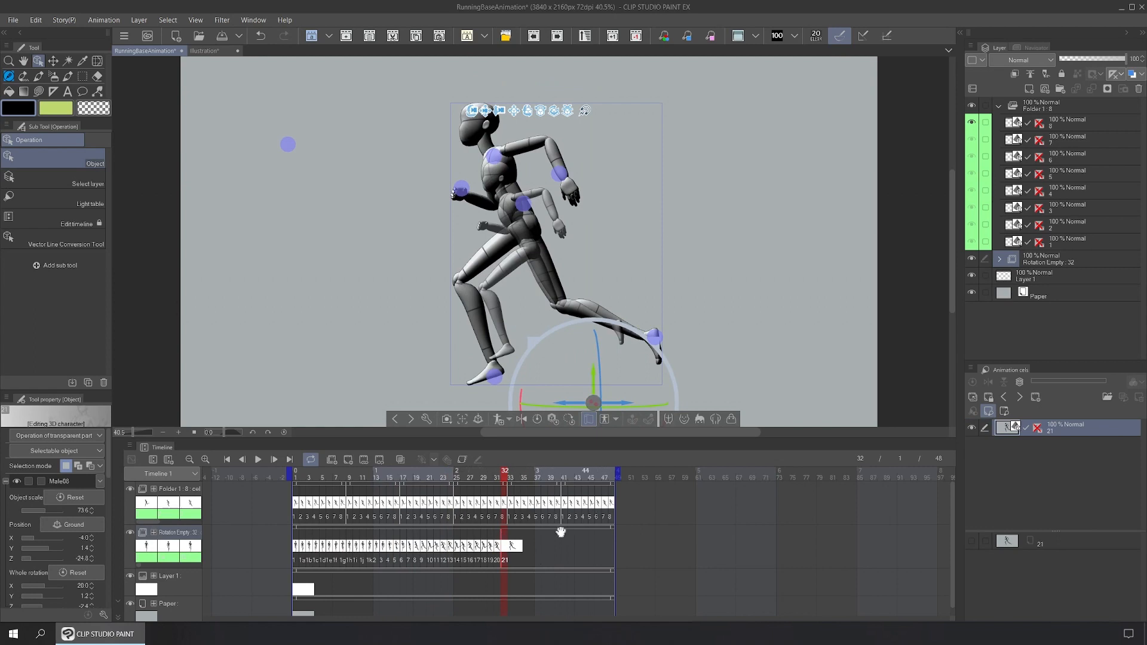
Step: Copy Rotation Empty cels 14–21 spanning frames 25–32
{"action": "left_click_drag", "start_coordinate": [533, 555], "coordinate": [457, 556]}
{"action": "left_click_drag", "start_coordinate": [534, 554], "coordinate": [456, 554]}
{"action": "right_click", "coordinate": [456, 545]}
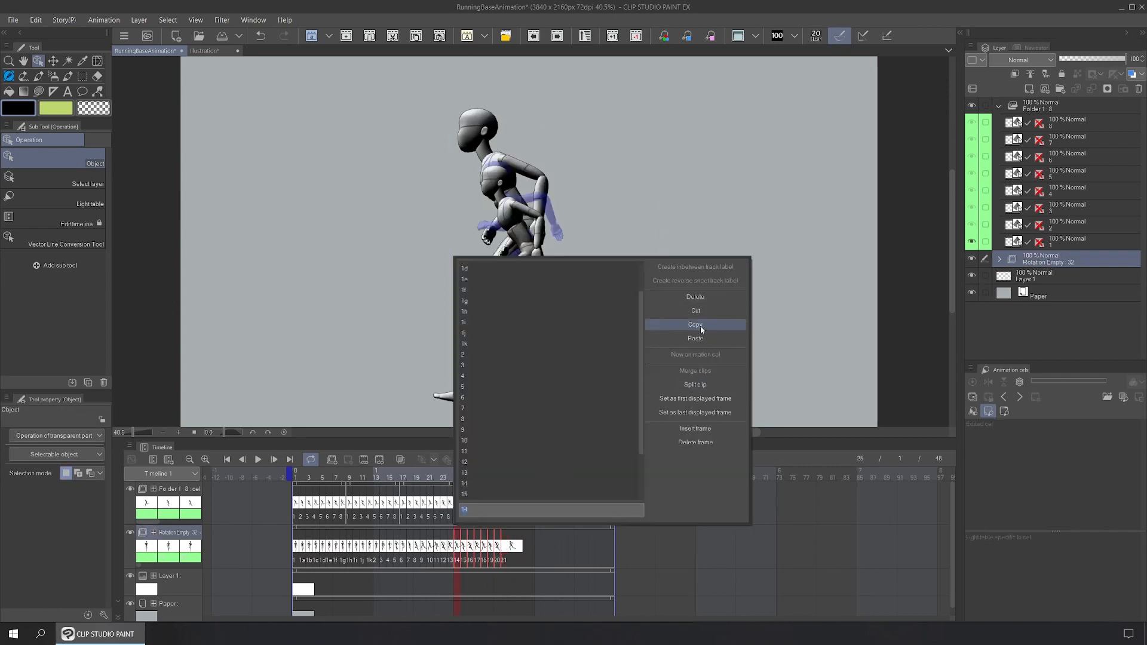
{"action": "left_click", "coordinate": [416, 36]}
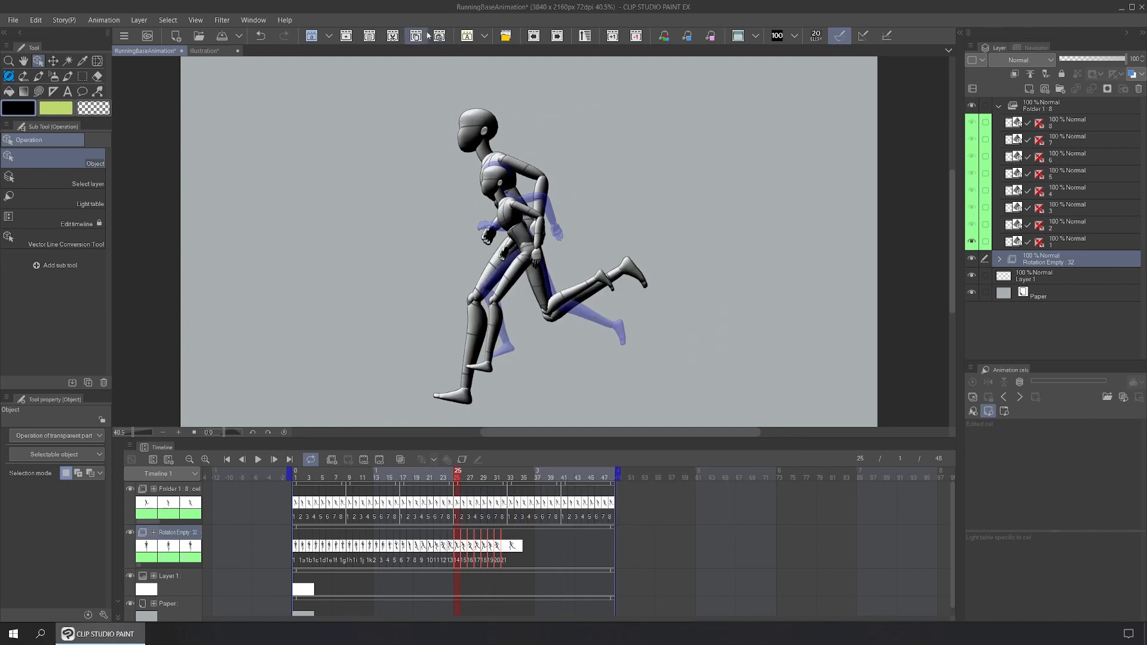
Step: Paste cels 14–21 at frames 33 and 41 to fill through frame 48, then select Folder 1
{"action": "left_click", "coordinate": [511, 546]}
{"action": "right_click", "coordinate": [510, 546]}
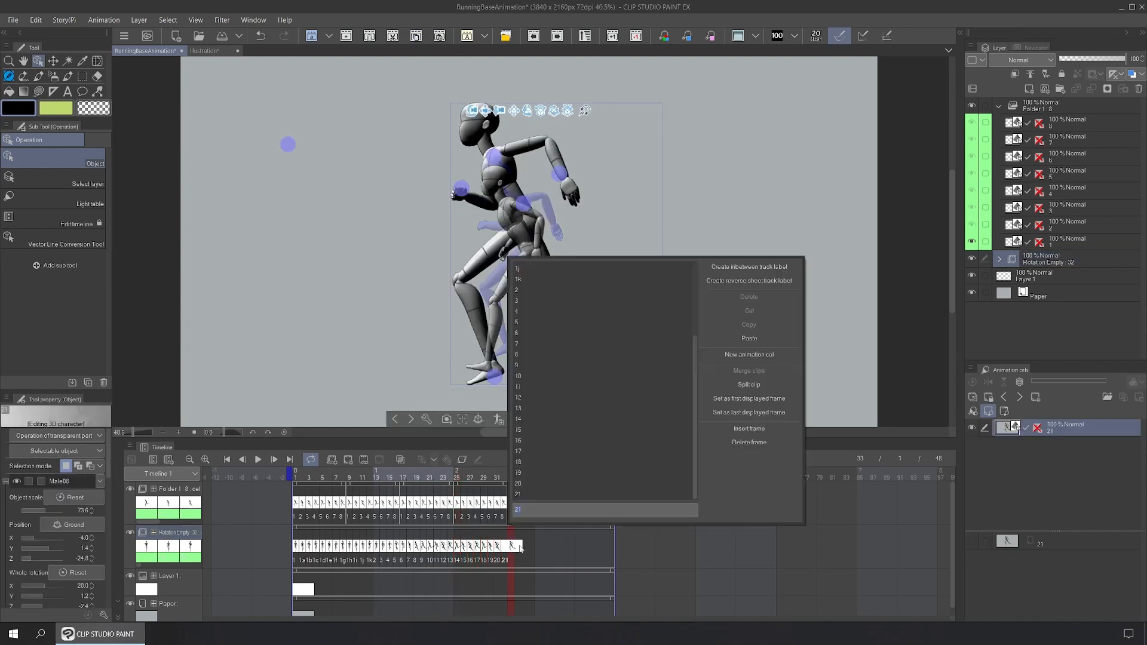
{"action": "left_click", "coordinate": [750, 339]}
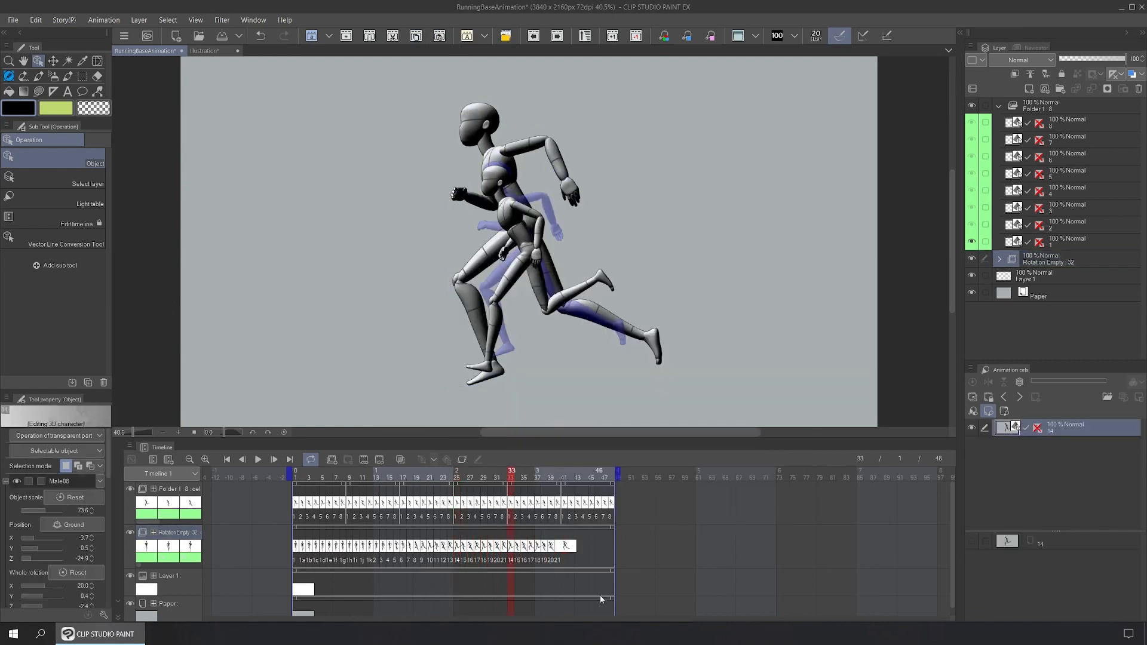
{"action": "left_click", "coordinate": [566, 547]}
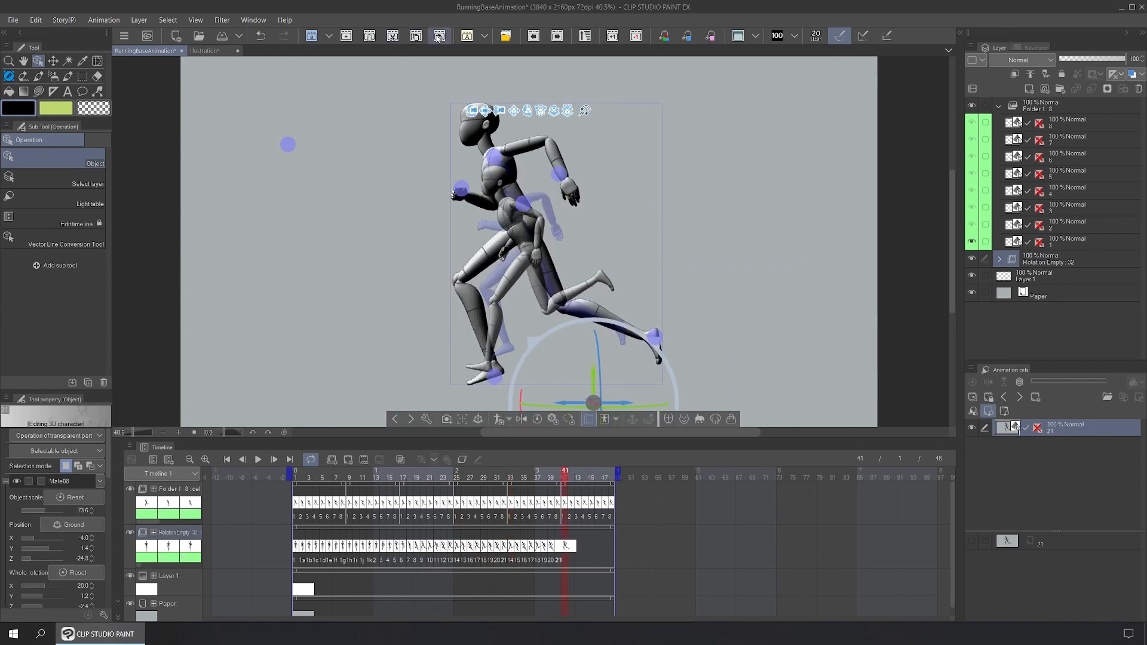
{"action": "key", "text": "ctrl+v"}
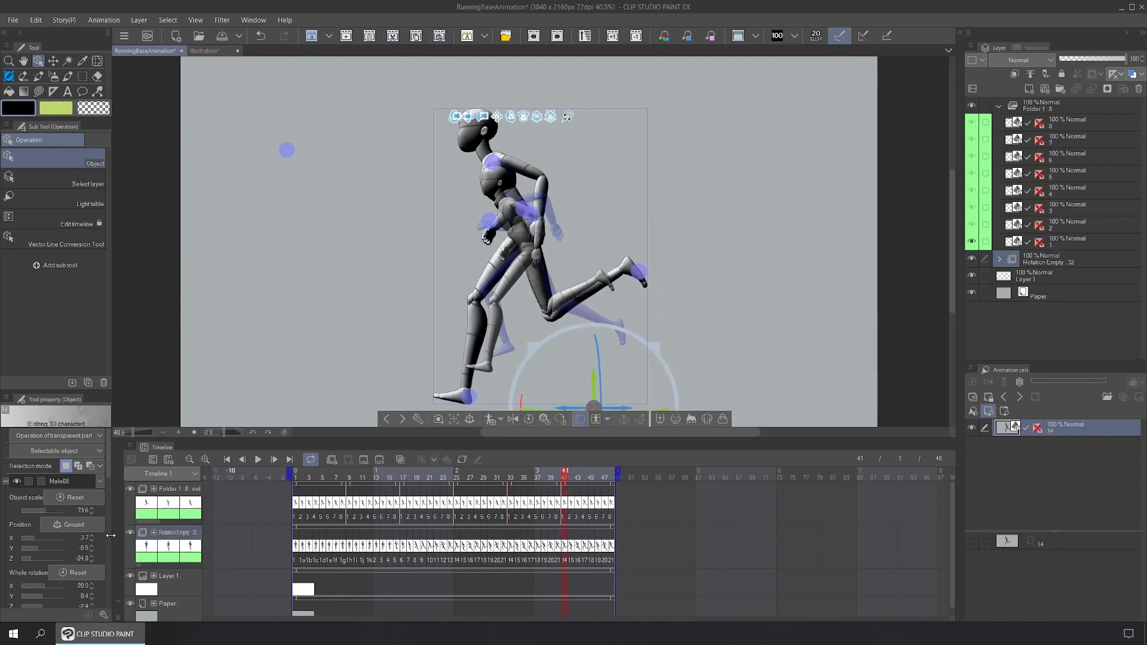
{"action": "left_click", "coordinate": [1088, 105]}
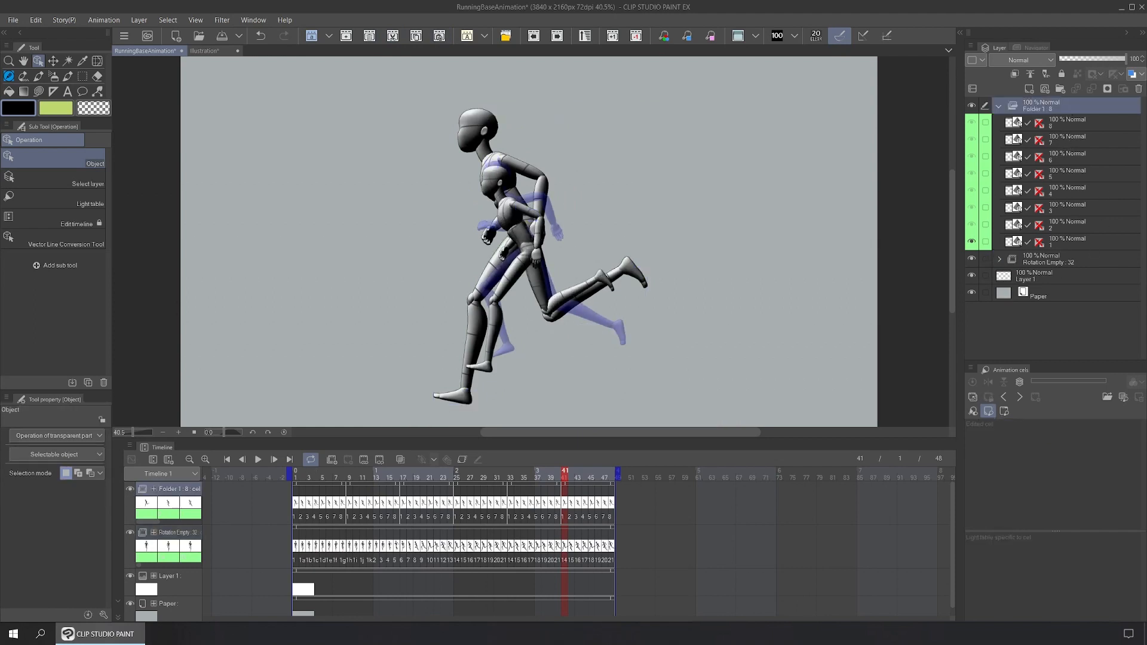
Step: Delete the Folder 1 layer and play the 48-frame running cycle from frame 1
{"action": "left_click", "coordinate": [1139, 89]}
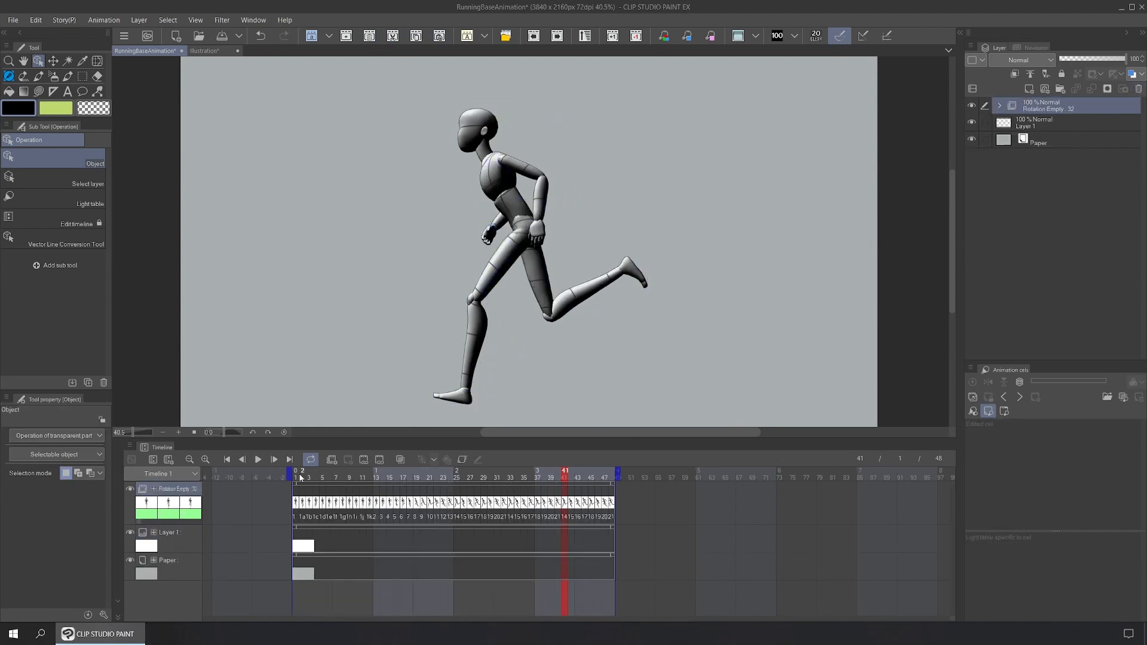
{"action": "left_click", "coordinate": [295, 476]}
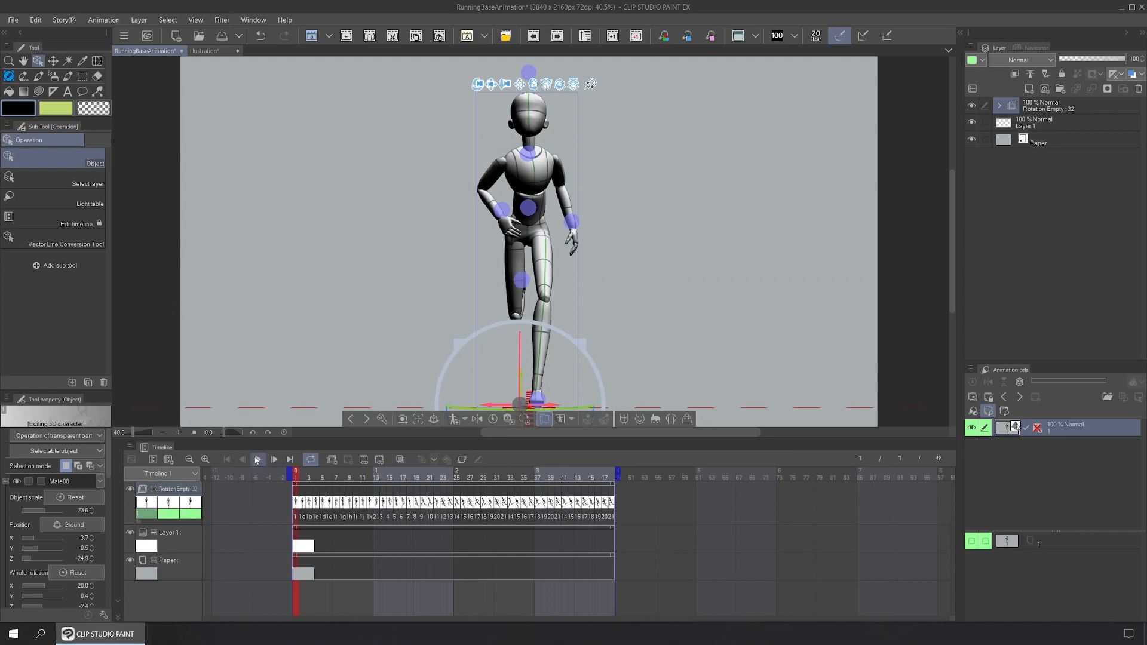
{"action": "key", "text": "space"}
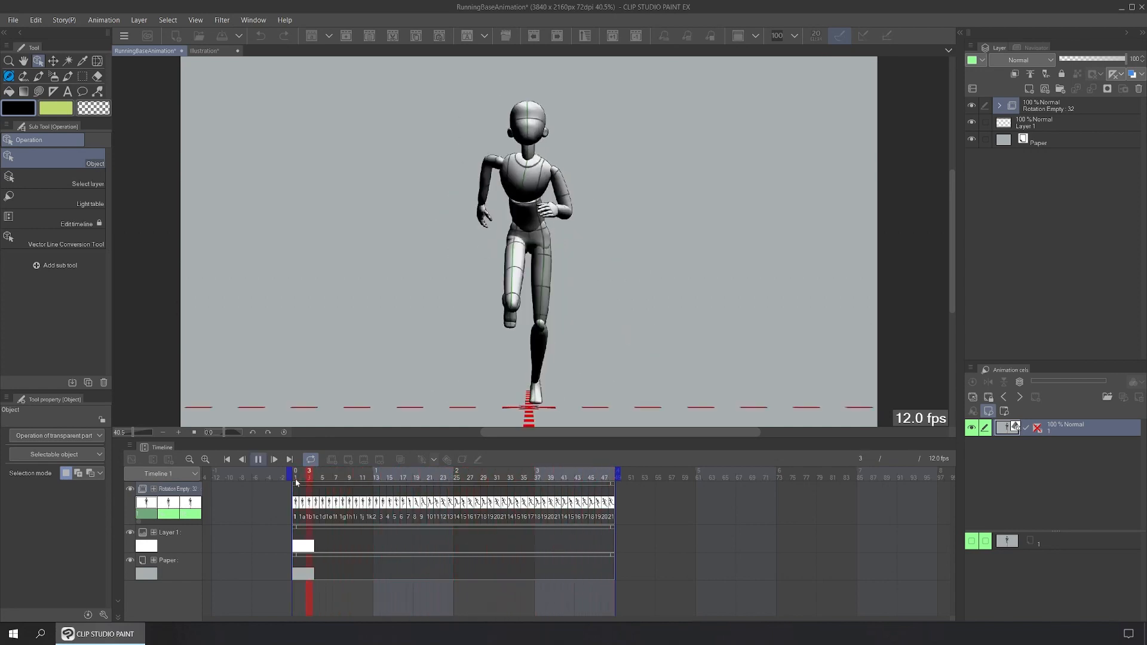
{"action": "key", "text": "space"}
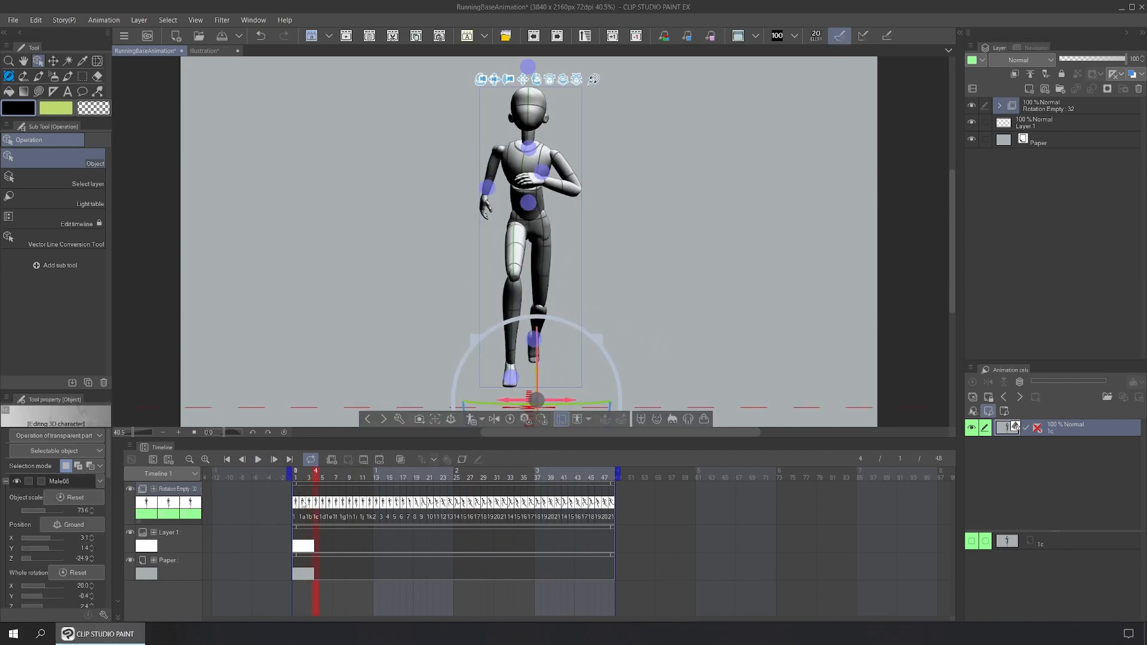
{"action": "key", "text": "Home"}
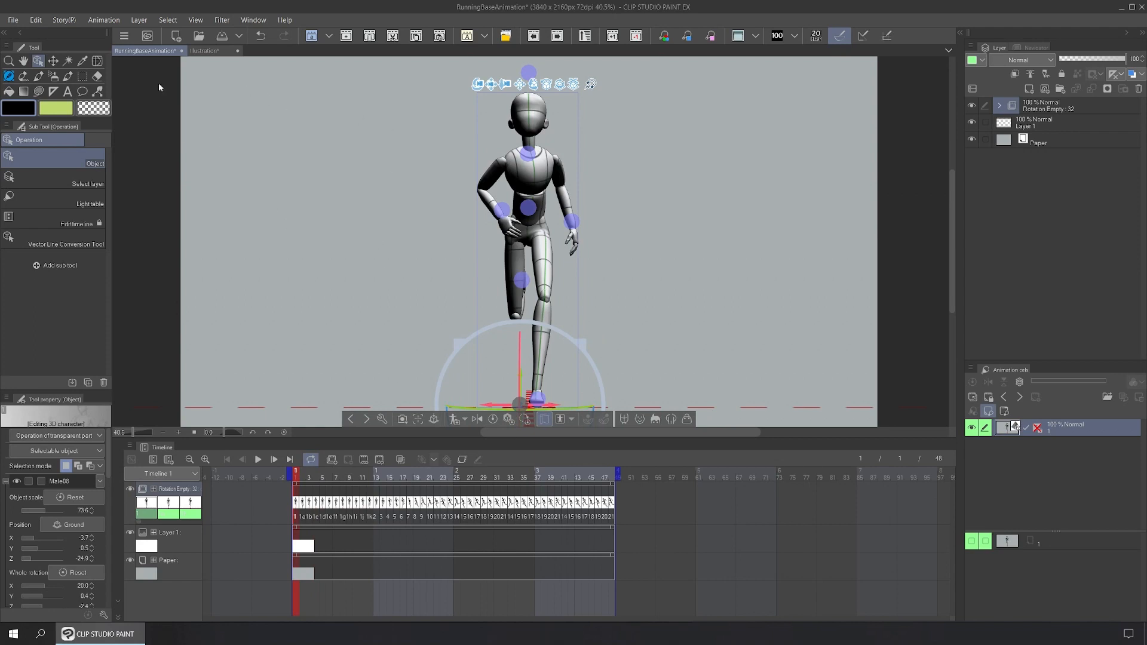
Step: Add a 2D camera folder from Animation > New animation layer and nest Rotation Empty inside Camera 1
{"action": "left_click", "coordinate": [102, 21]}
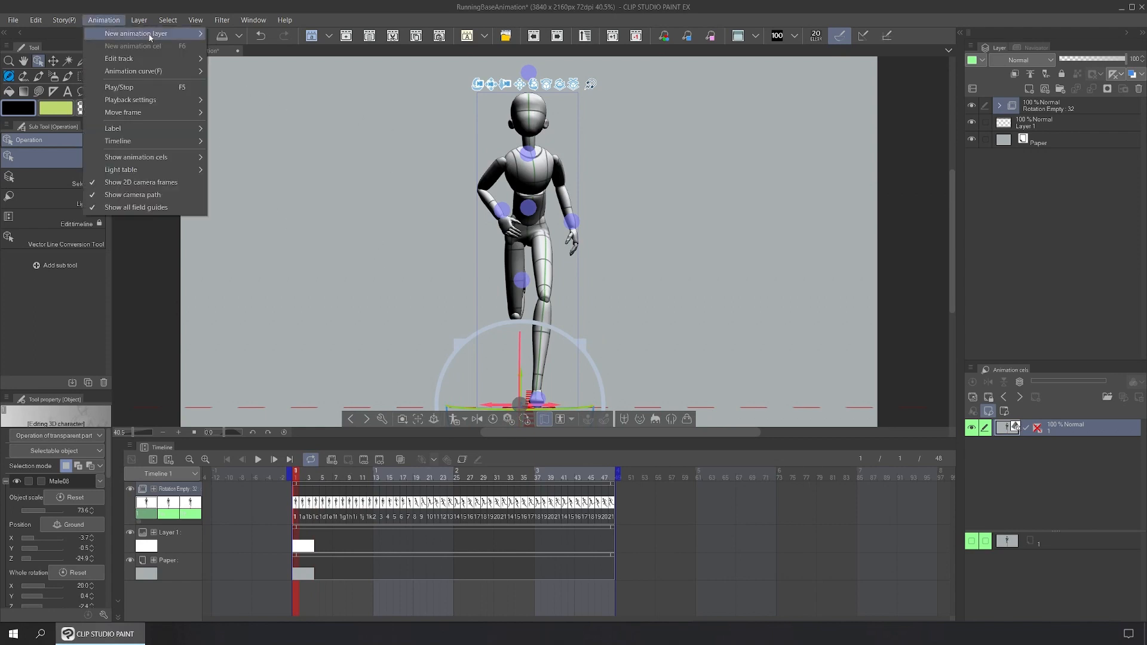
{"action": "mouse_move", "coordinate": [179, 34]}
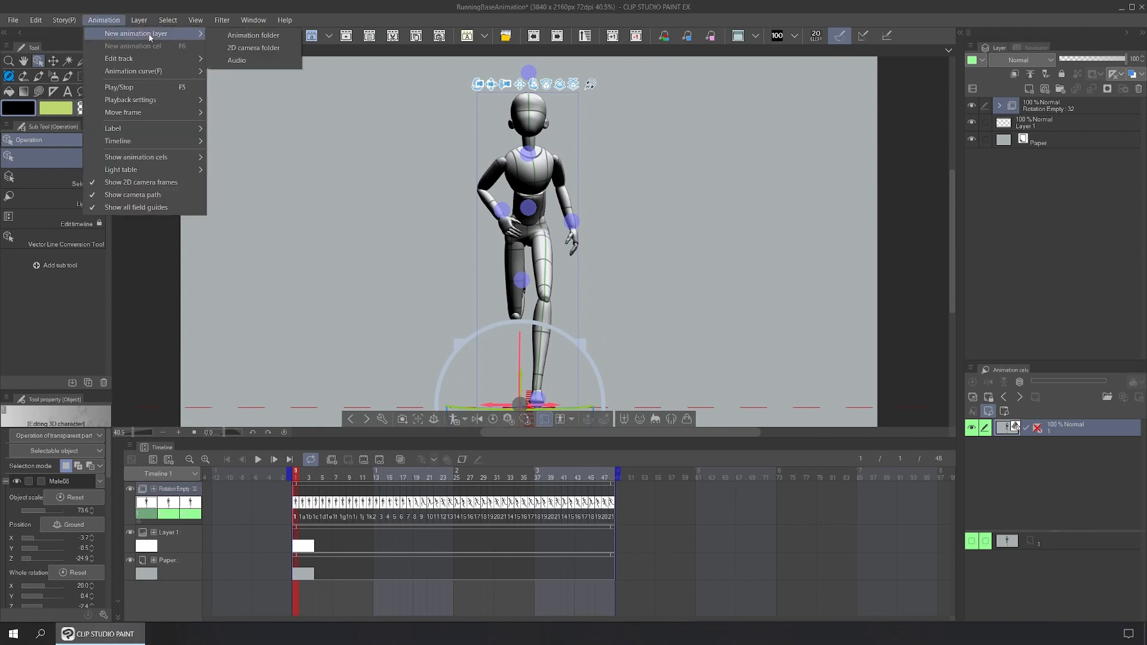
{"action": "left_click", "coordinate": [279, 49]}
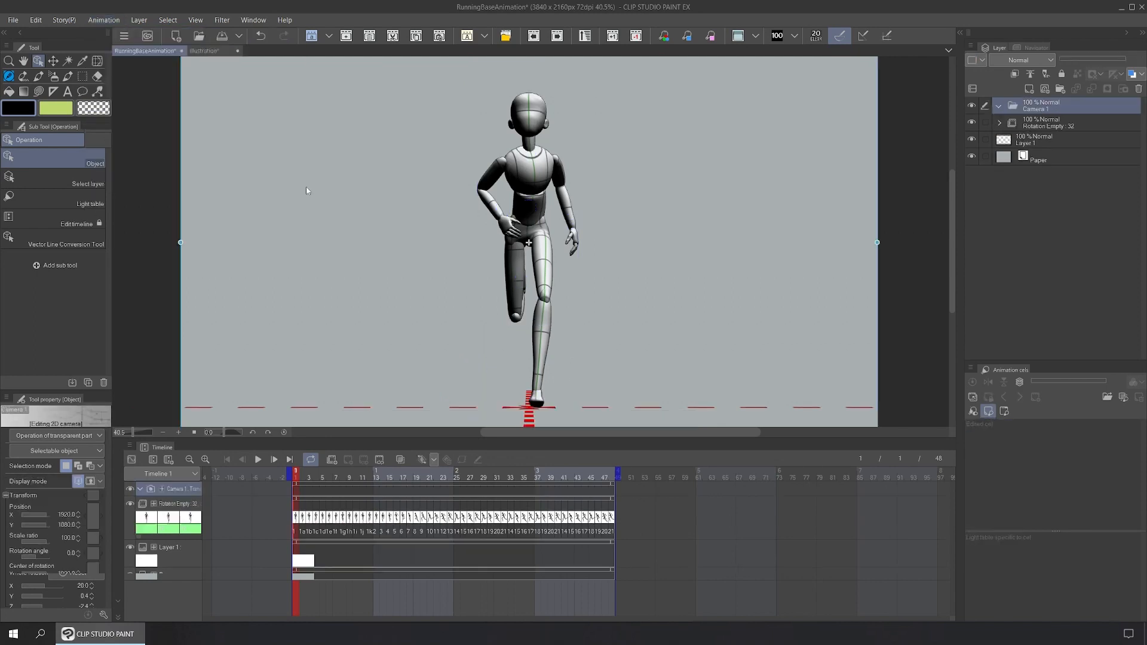
{"action": "left_click_drag", "start_coordinate": [1030, 154], "coordinate": [1041, 109]}
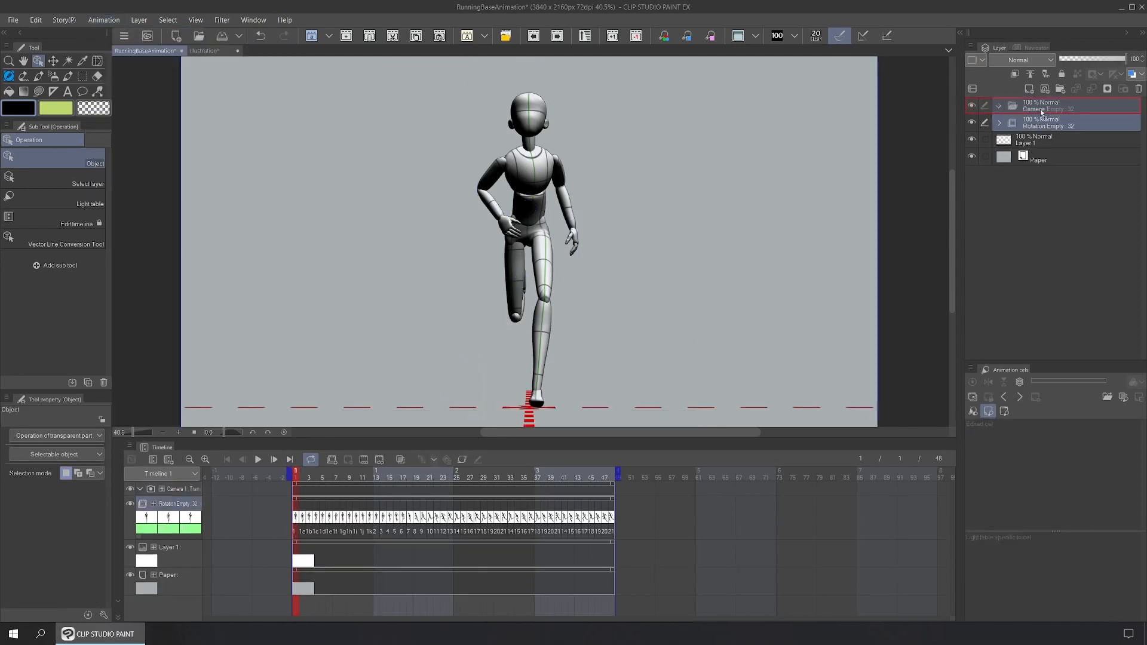
{"action": "left_click", "coordinate": [1017, 108]}
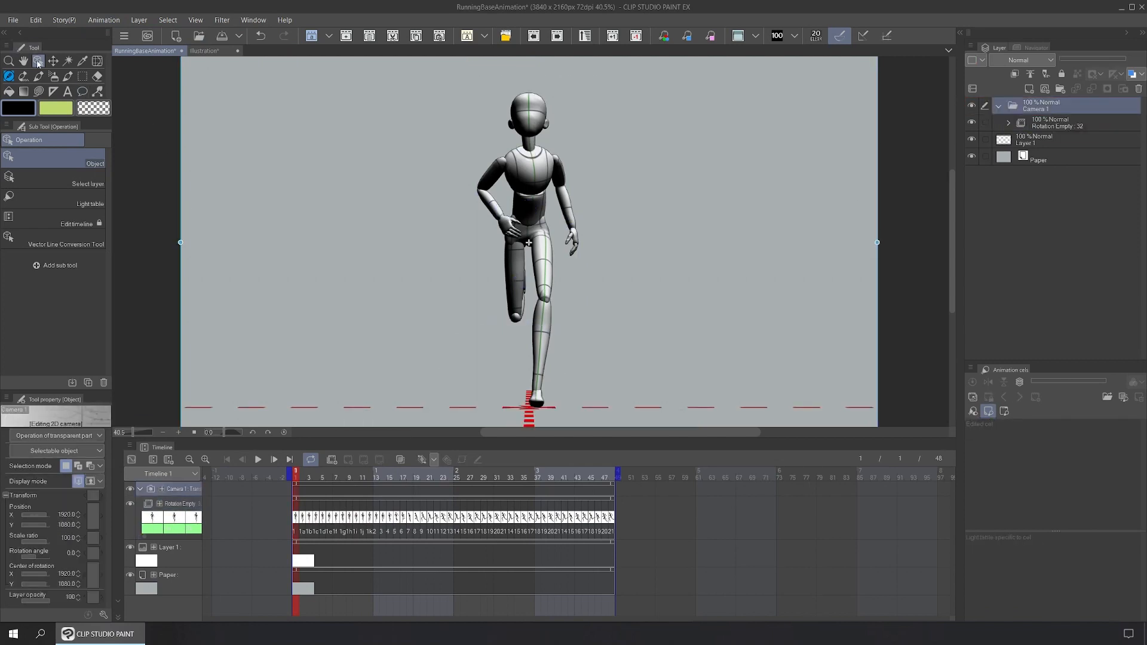
{"action": "scroll", "coordinate": [888, 316], "scroll_direction": "down", "scroll_amount": 1}
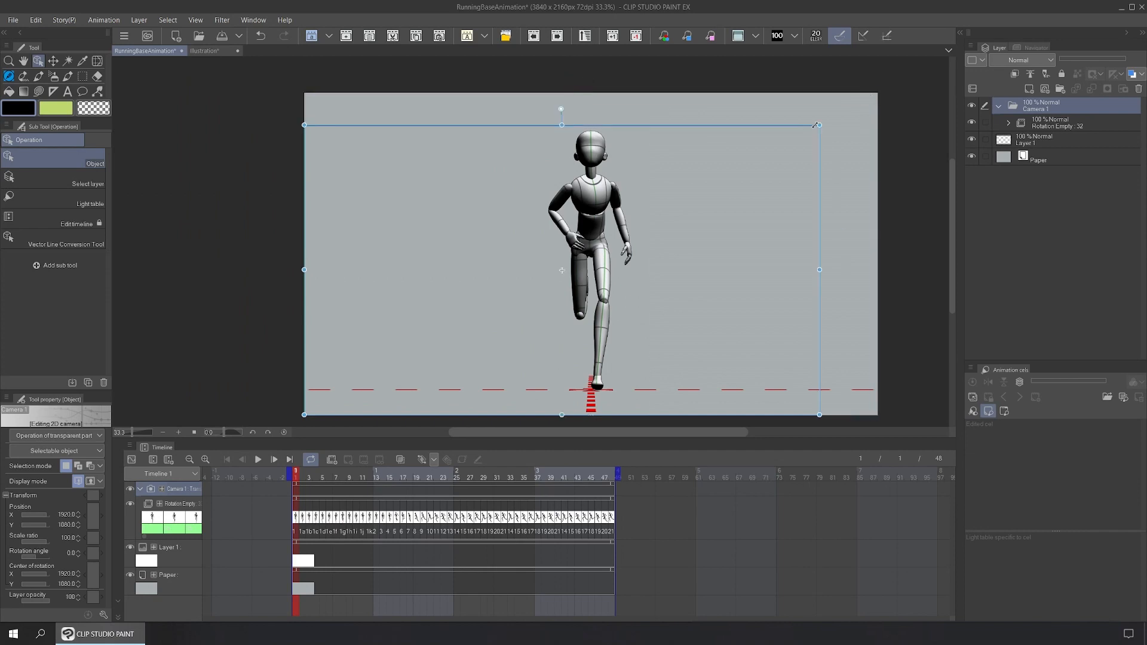
Step: At frame 1, shrink and position the camera frame around the runner's head and torso
{"action": "left_click_drag", "start_coordinate": [894, 89], "coordinate": [454, 327]}
{"action": "left_click_drag", "start_coordinate": [380, 372], "coordinate": [578, 169]}
{"action": "left_click_drag", "start_coordinate": [657, 217], "coordinate": [705, 227]}
{"action": "left_click_drag", "start_coordinate": [500, 126], "coordinate": [484, 116]}
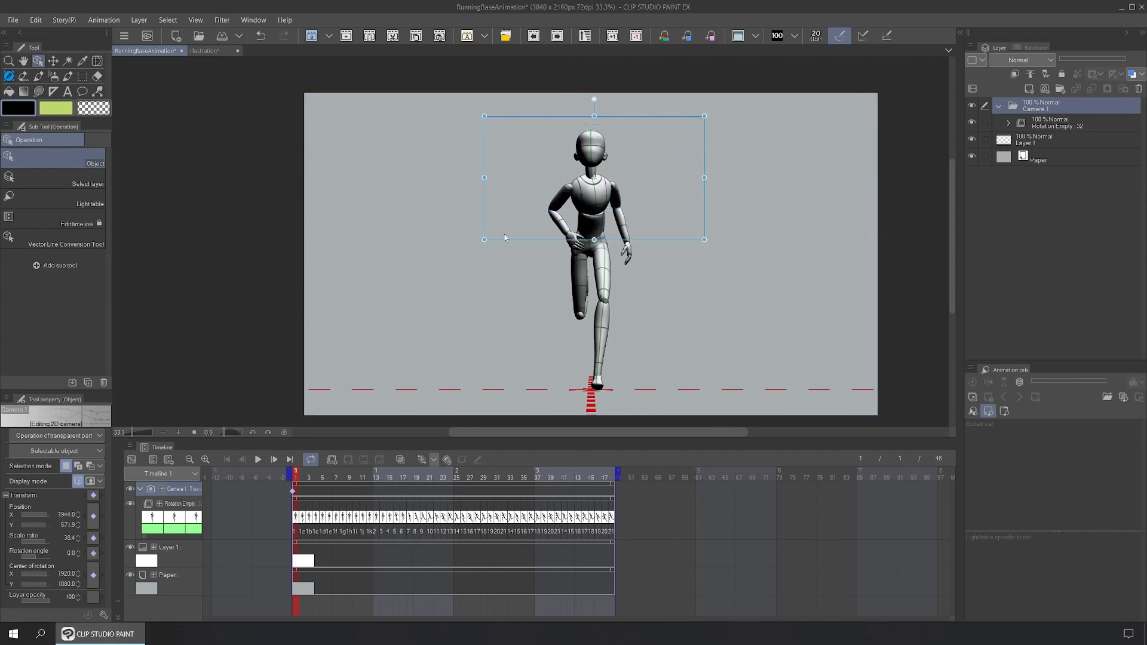
{"action": "left_click_drag", "start_coordinate": [703, 238], "coordinate": [717, 245]}
{"action": "left_click_drag", "start_coordinate": [485, 113], "coordinate": [477, 117]}
{"action": "left_click_drag", "start_coordinate": [717, 245], "coordinate": [709, 247]}
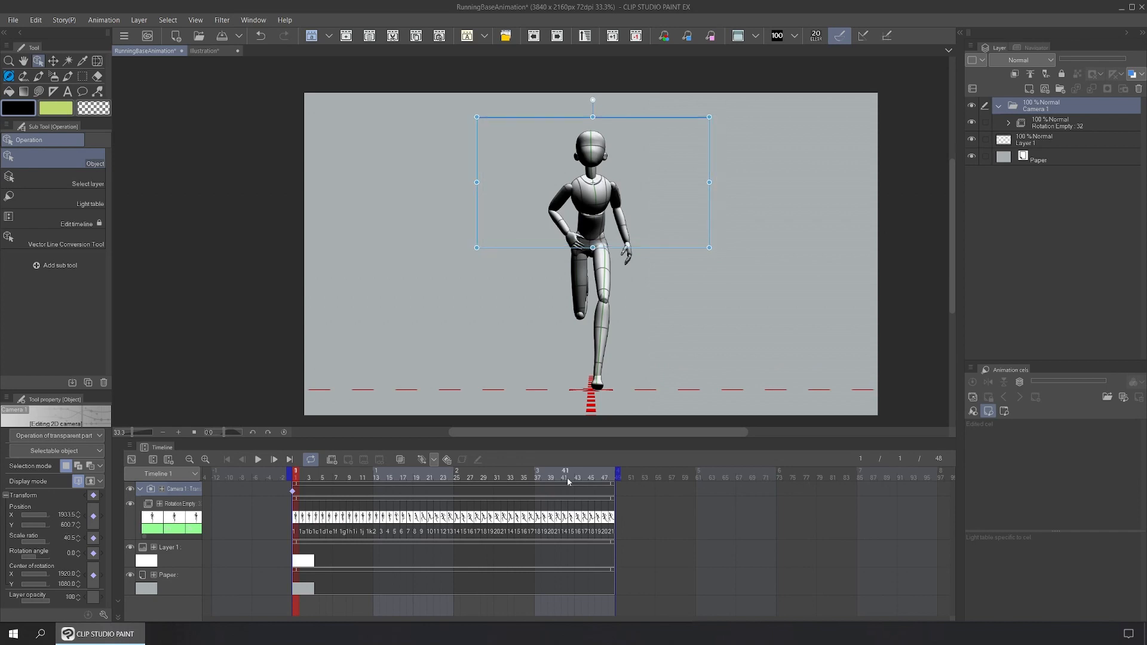
Step: Add a camera keyframe at frame 13
{"action": "left_click_drag", "start_coordinate": [308, 479], "coordinate": [376, 480]}
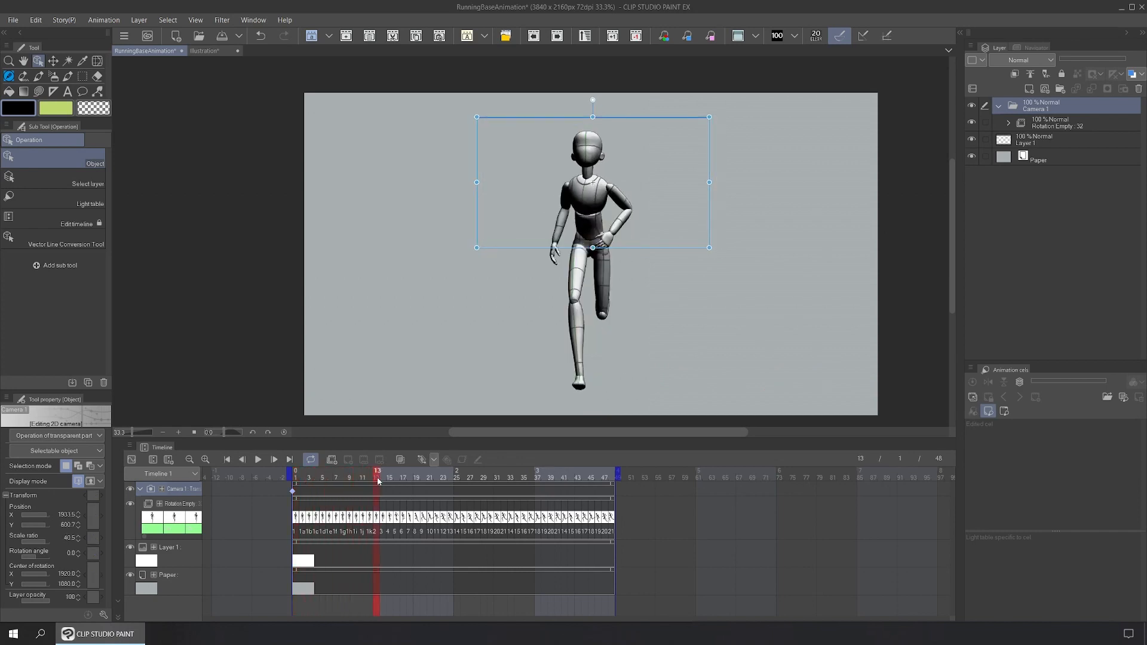
{"action": "right_click", "coordinate": [377, 490]}
{"action": "left_click", "coordinate": [435, 362]}
Step: At frame 25, widen the camera frame to the whole runner, X position 1740
{"action": "left_click_drag", "start_coordinate": [395, 475], "coordinate": [457, 478]}
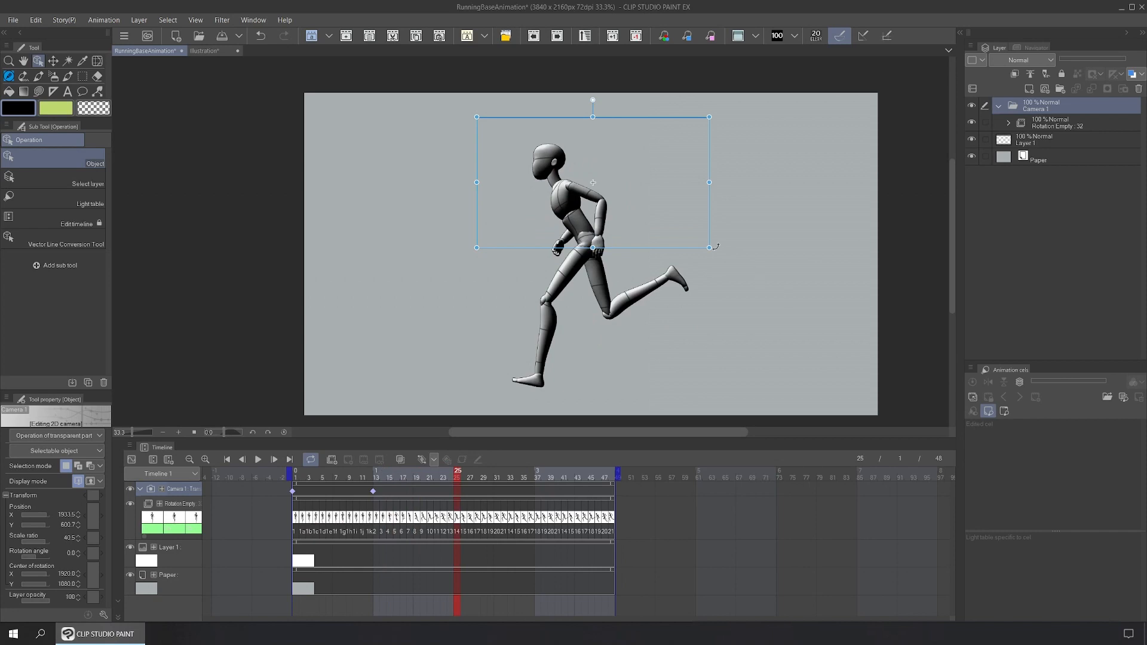
{"action": "left_click_drag", "start_coordinate": [710, 248], "coordinate": [864, 335]}
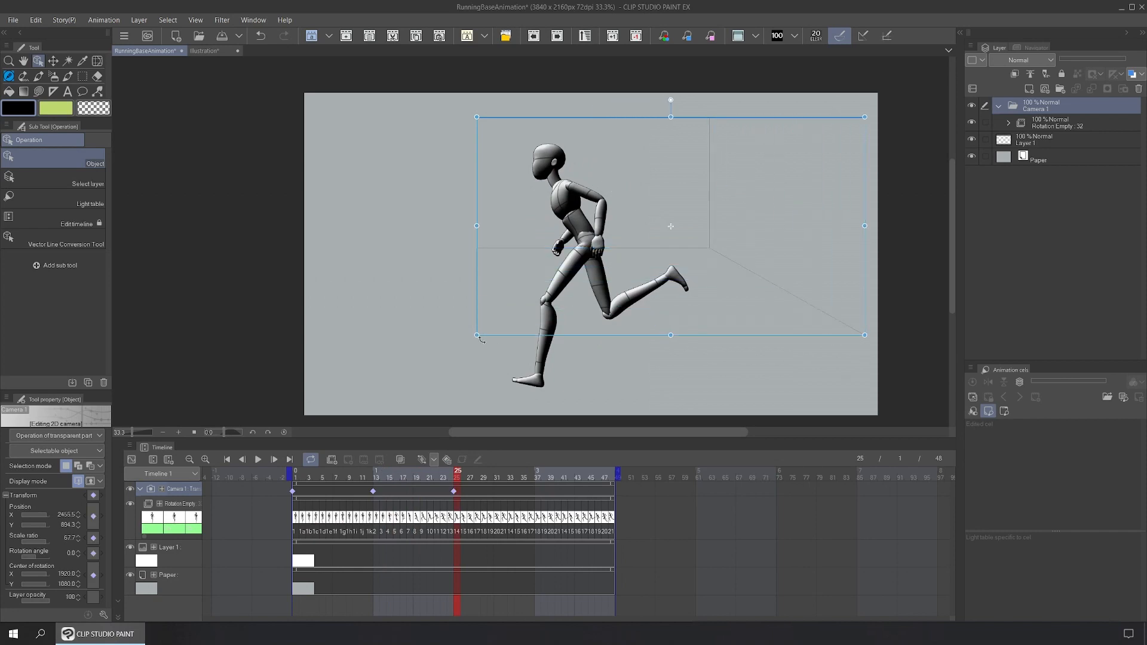
{"action": "left_click_drag", "start_coordinate": [476, 337], "coordinate": [352, 393]}
{"action": "left_click_drag", "start_coordinate": [353, 323], "coordinate": [311, 319]}
{"action": "left_click_drag", "start_coordinate": [310, 317], "coordinate": [311, 319]}
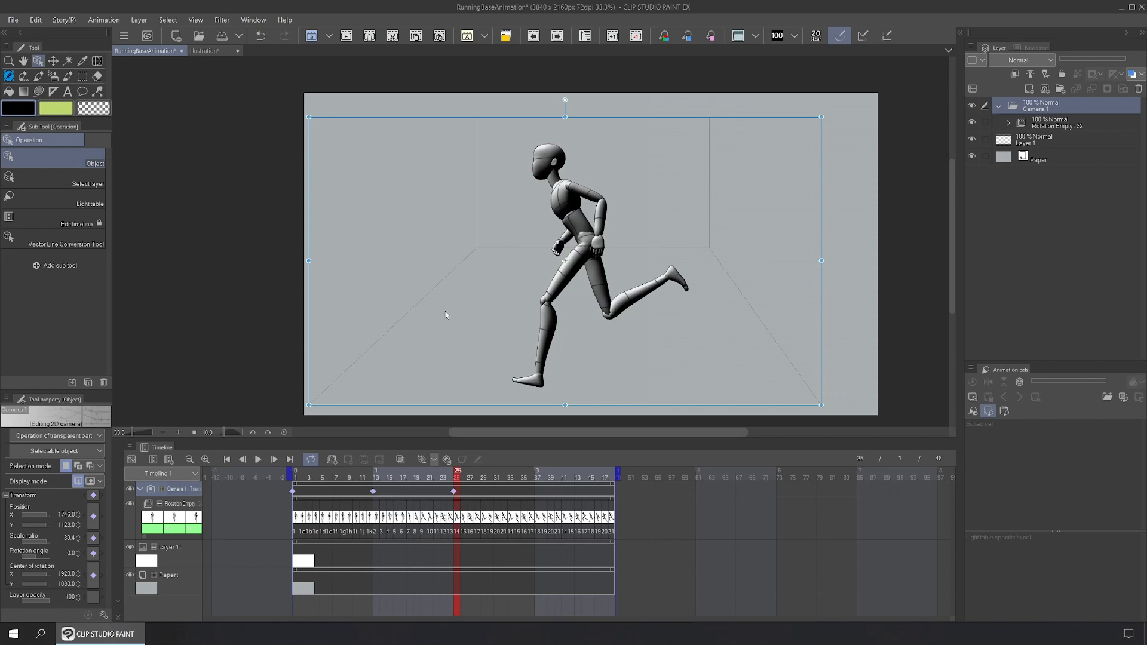
Step: Switch to camera-only view at frame 1 and play the zoom-out from upper body to full figure
{"action": "left_click", "coordinate": [91, 482]}
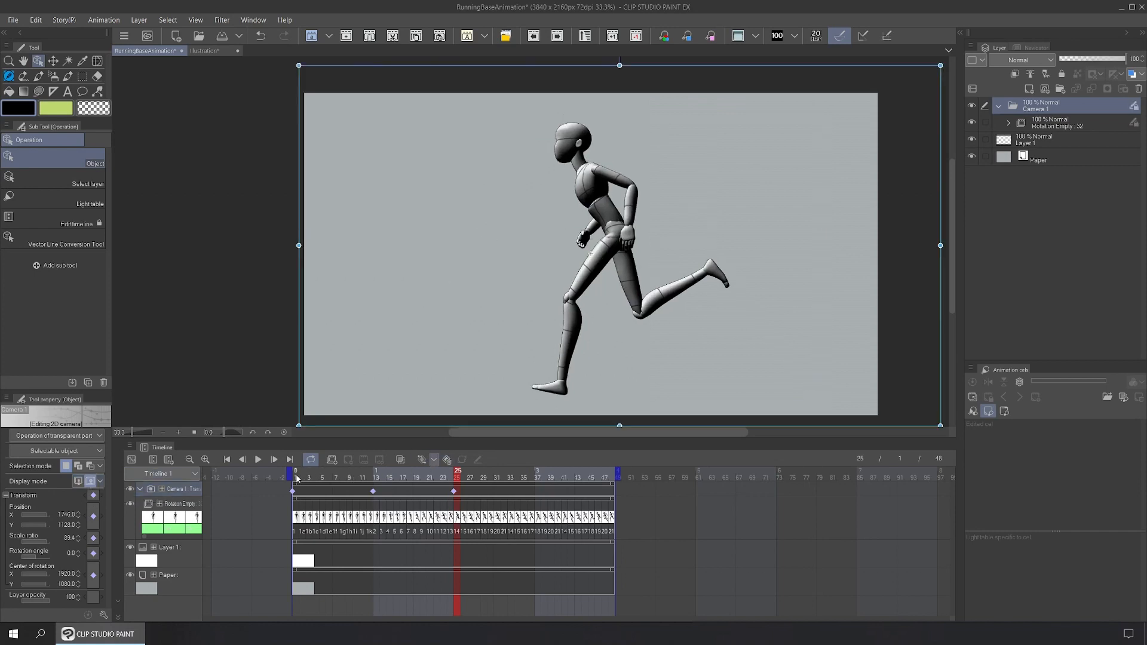
{"action": "left_click", "coordinate": [297, 478]}
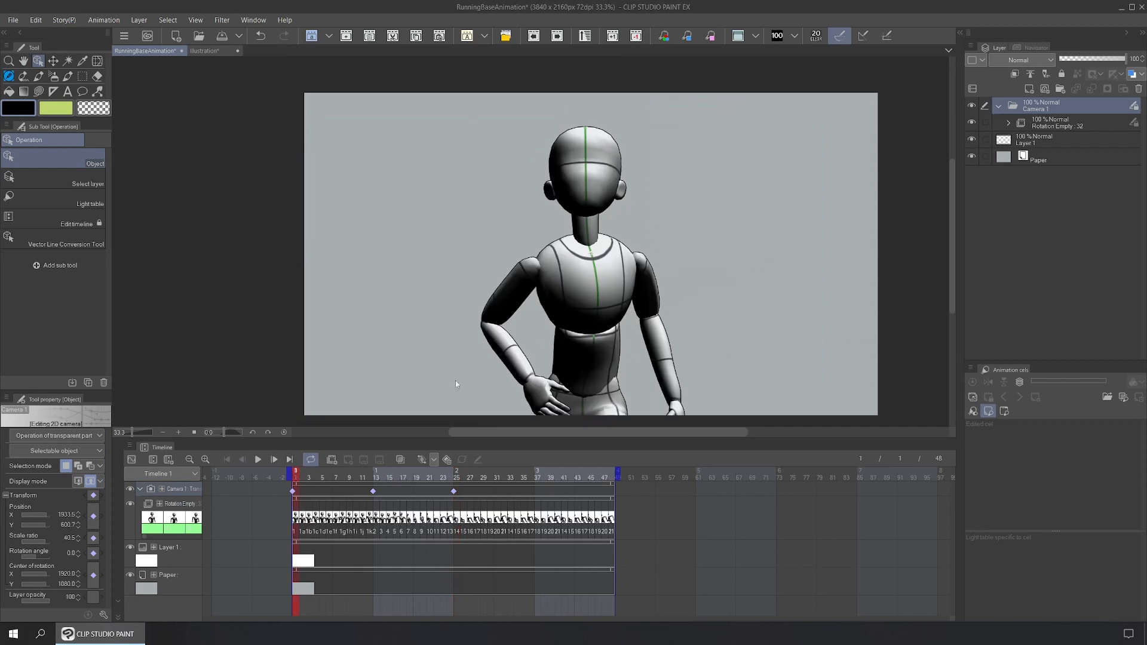
{"action": "left_click", "coordinate": [78, 481]}
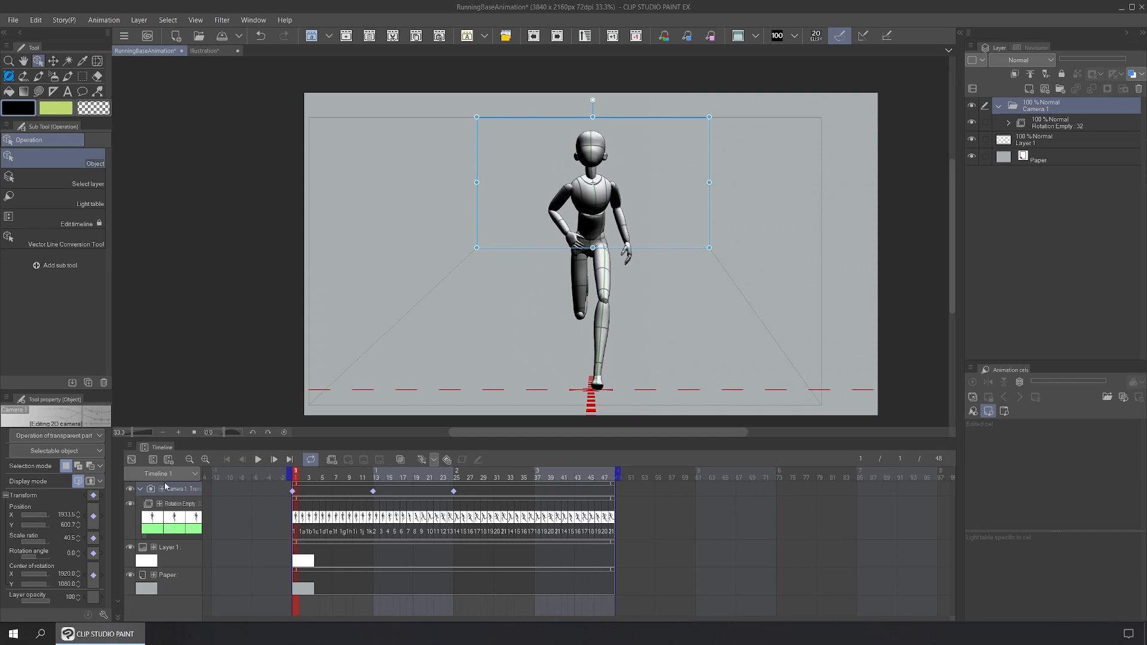
{"action": "left_click", "coordinate": [91, 482]}
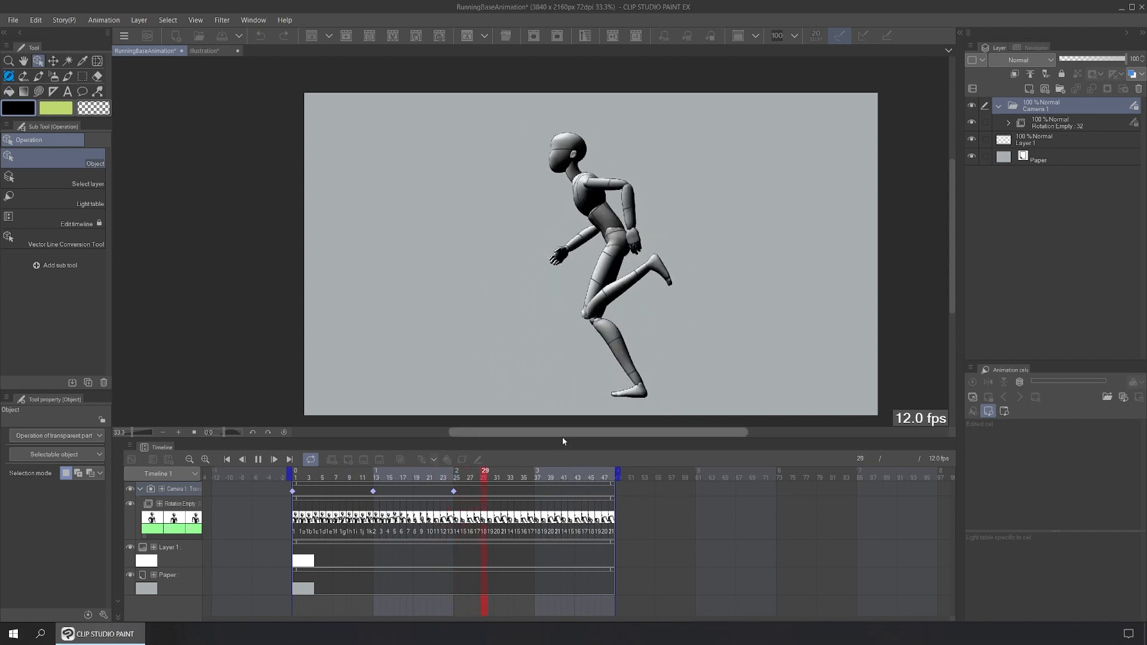
{"action": "left_click", "coordinate": [259, 460]}
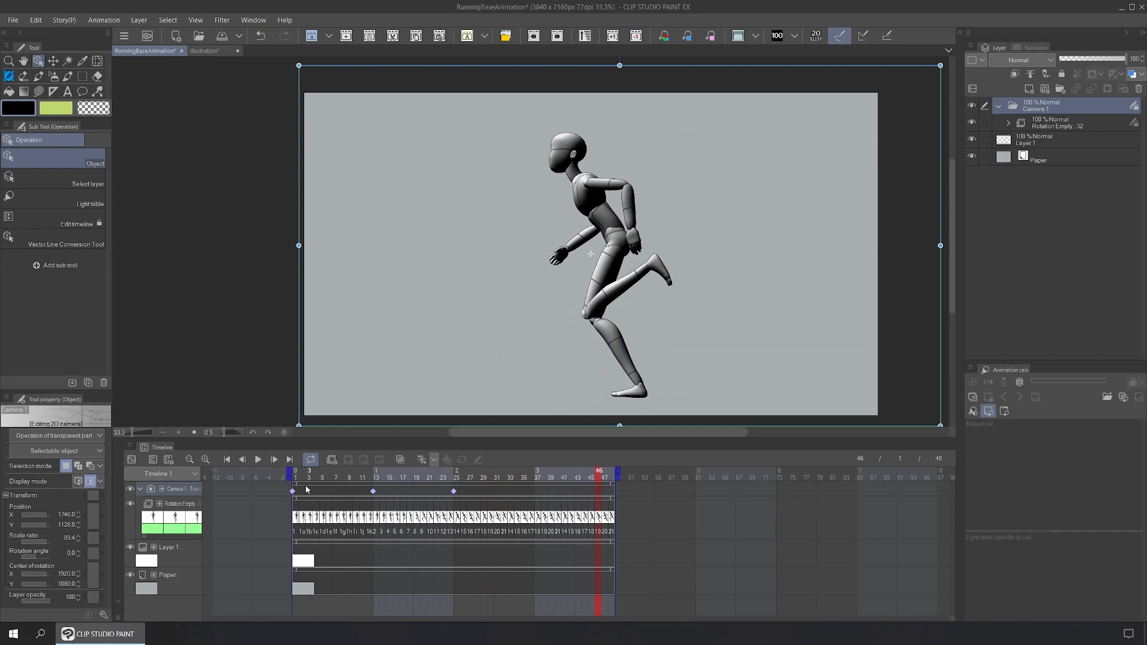
Step: Collapse the Camera 1 track and tint the 3D running figure blue
{"action": "left_click", "coordinate": [141, 490]}
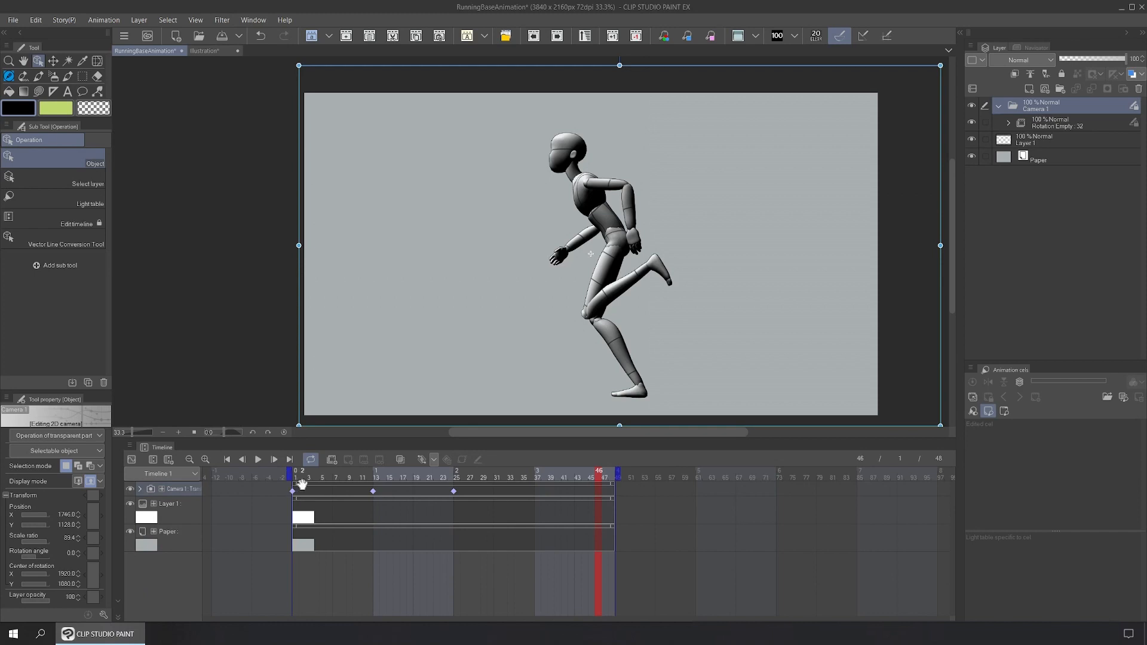
{"action": "left_click", "coordinate": [296, 488]}
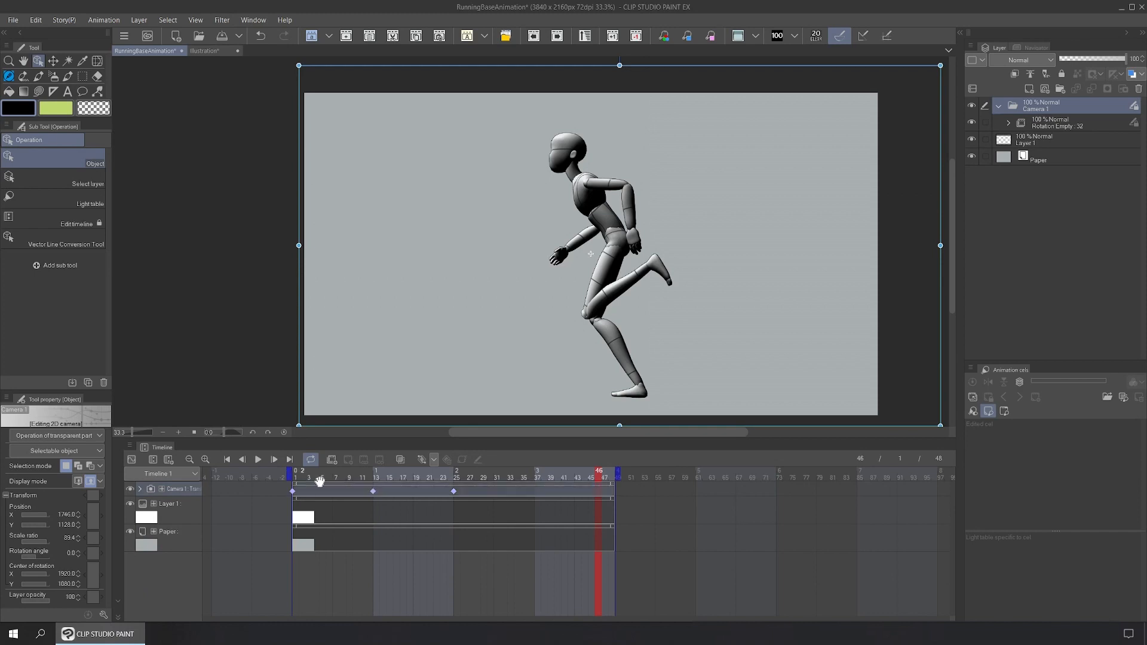
{"action": "left_click", "coordinate": [1133, 76]}
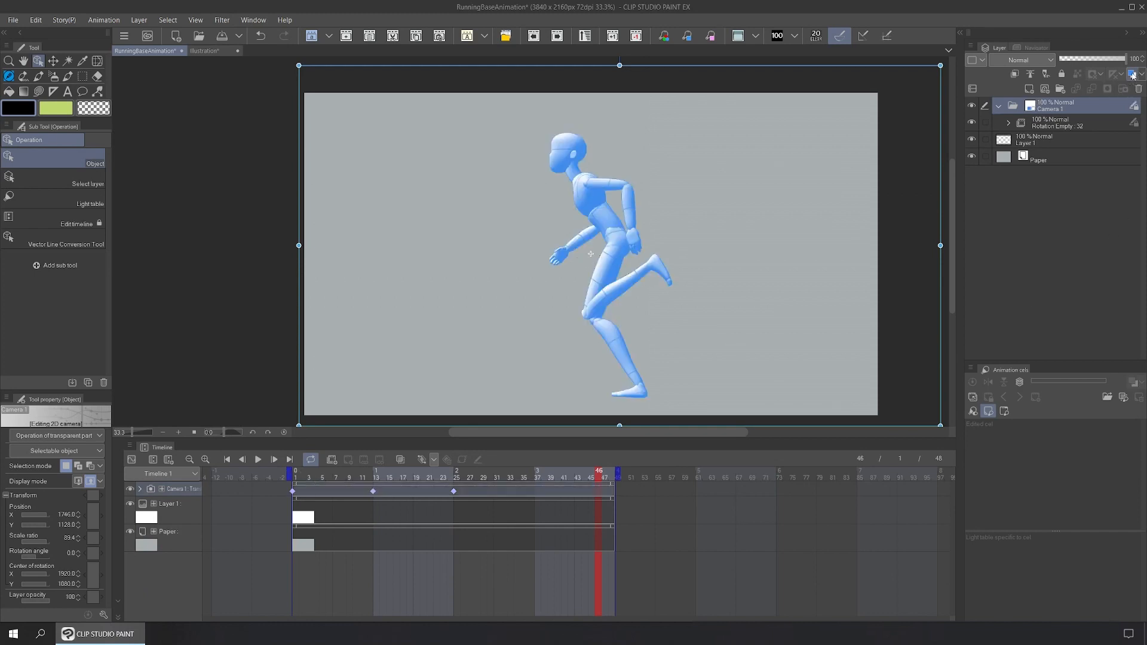
Step: At frame 1, add animation Folder 1 with a new cel assigned to frame 1
{"action": "left_click", "coordinate": [297, 478]}
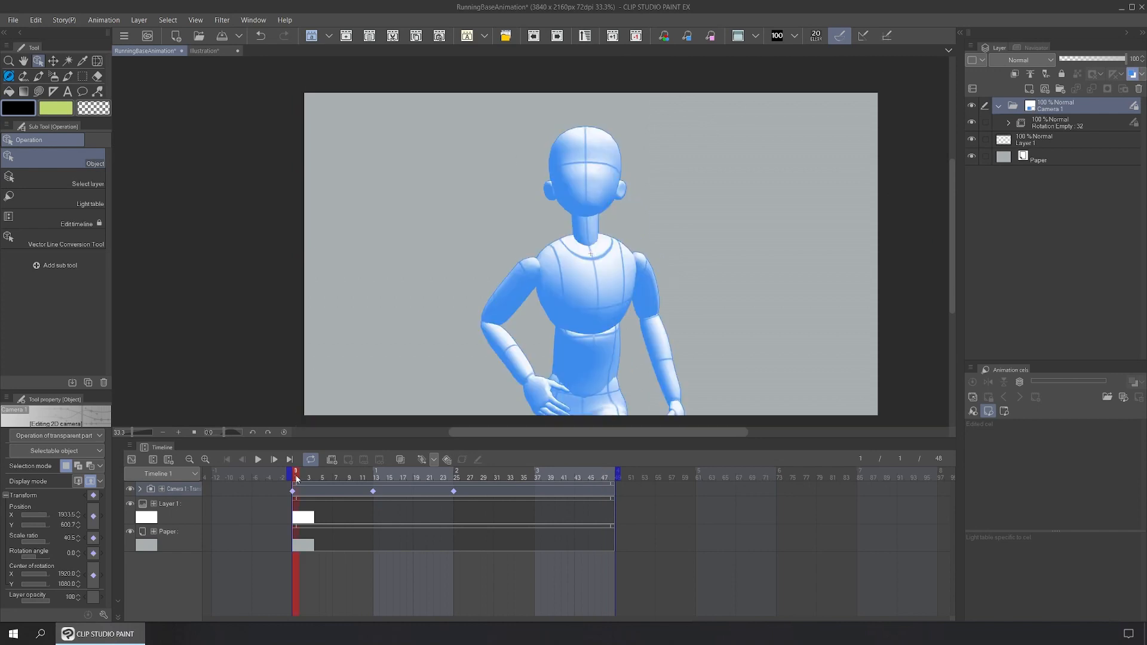
{"action": "left_click", "coordinate": [331, 459]}
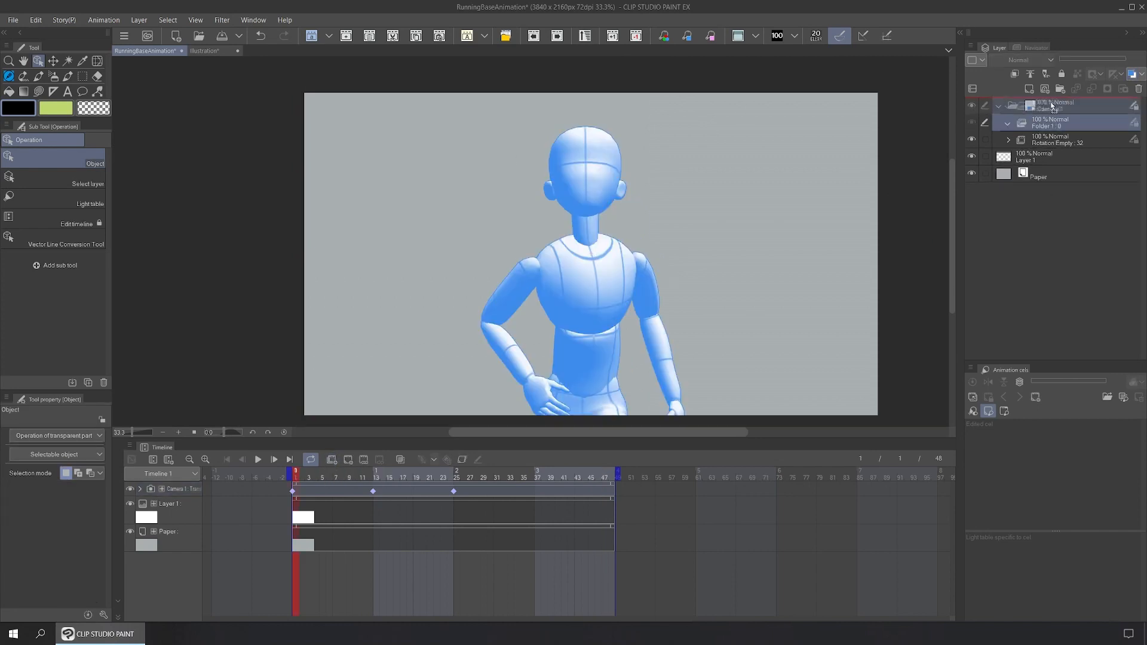
{"action": "left_click", "coordinate": [1045, 89]}
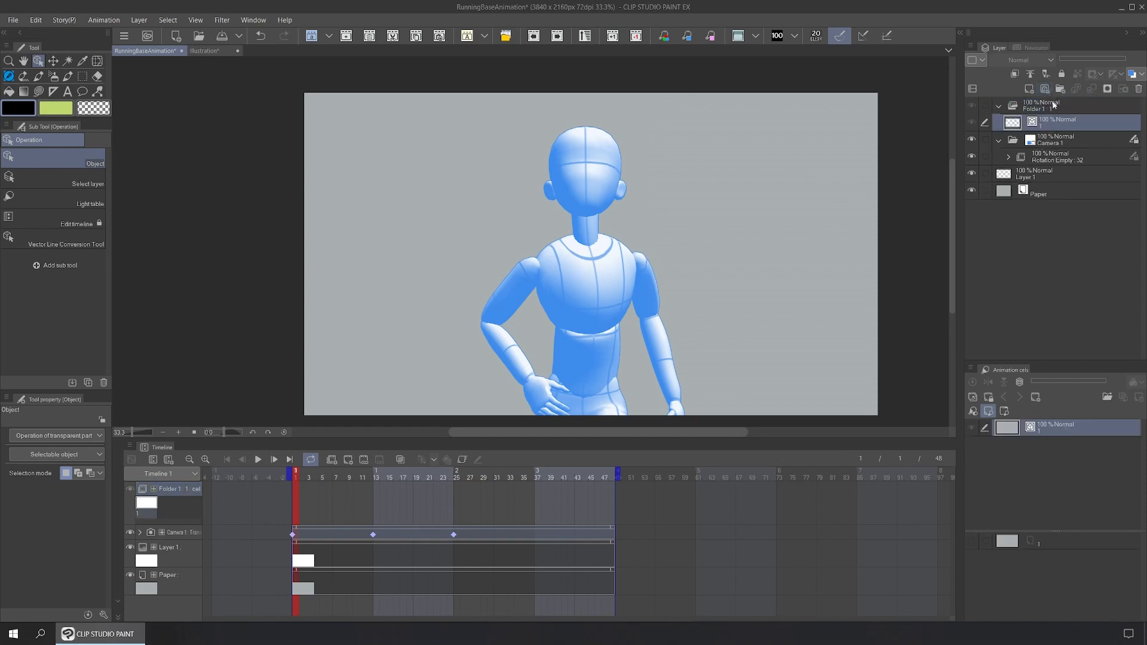
{"action": "right_click", "coordinate": [296, 496]}
{"action": "left_click", "coordinate": [358, 223]}
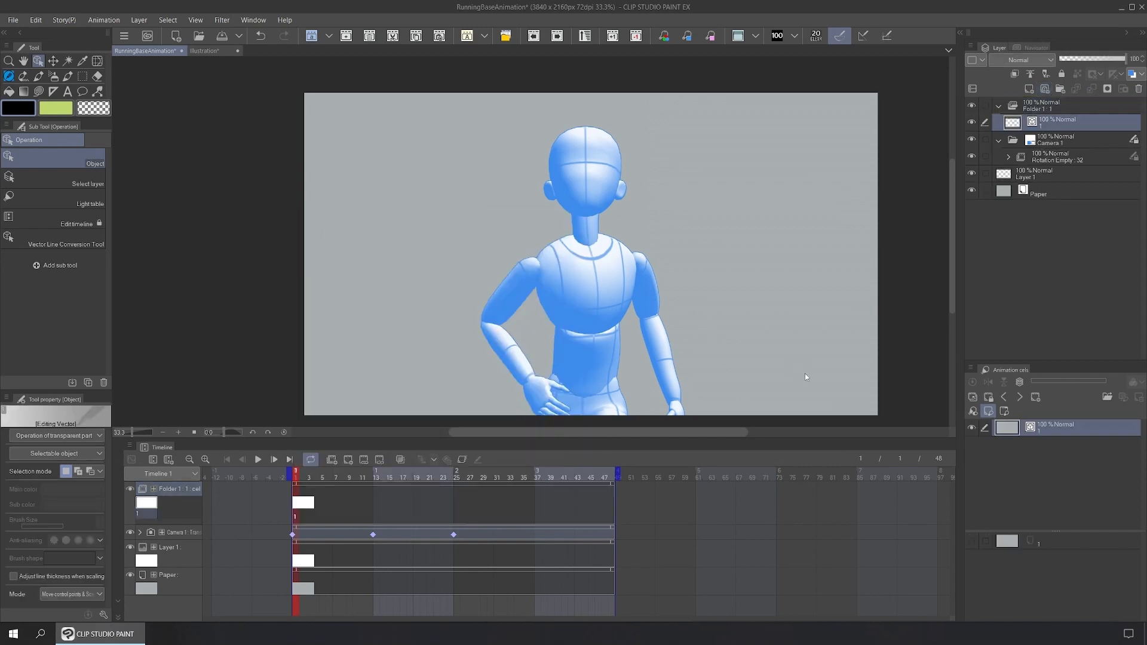
{"action": "left_click", "coordinate": [1072, 138]}
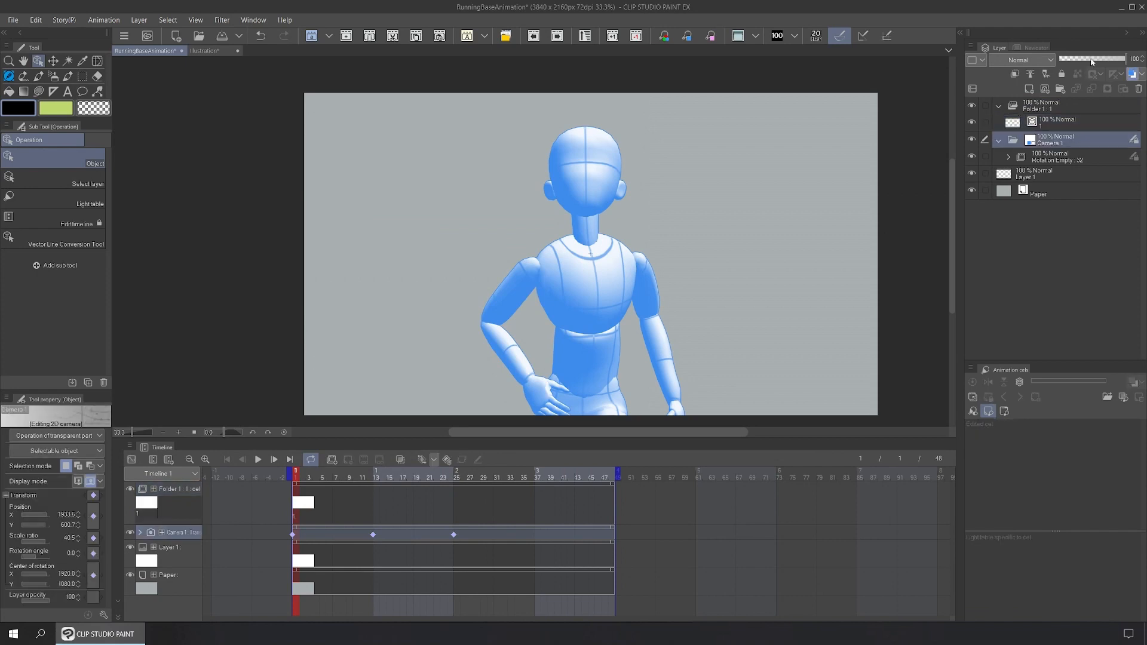
Step: Fade the blue reference layer to 40% opacity and select the cel to sketch on
{"action": "left_click", "coordinate": [1092, 59]}
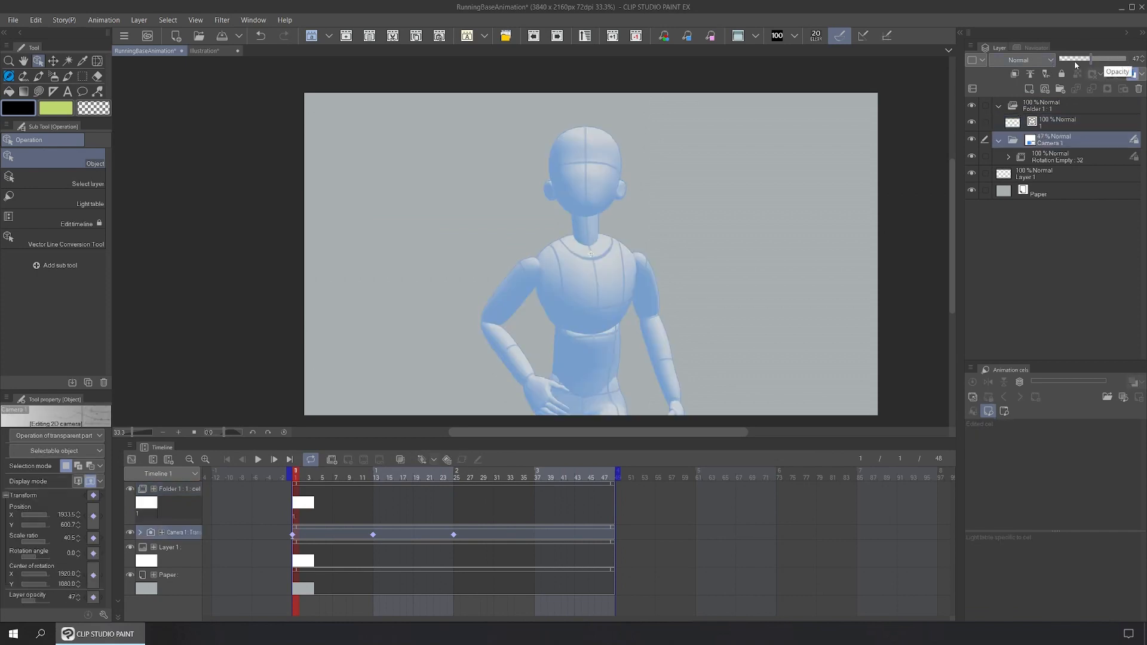
{"action": "left_click_drag", "start_coordinate": [1091, 58], "coordinate": [1087, 59]}
{"action": "left_click", "coordinate": [299, 505]}
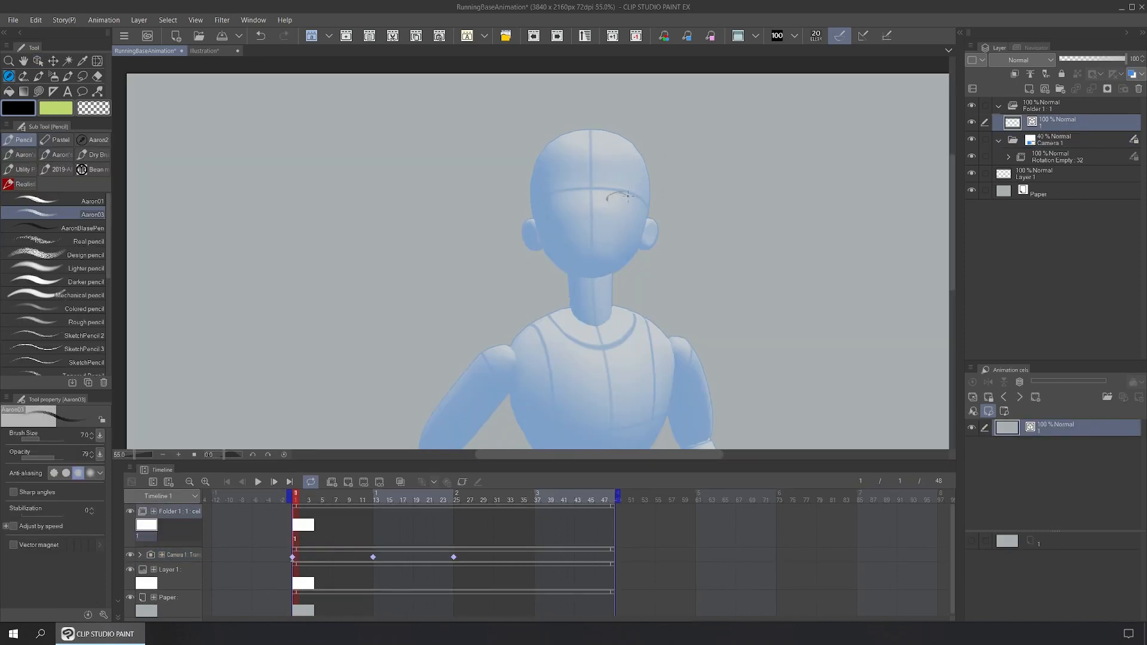
Step: Sketch the eyelid, lips, jaw, chin, ears and sides of the head in pencil
{"action": "mouse_move", "coordinate": [608, 199]}
{"action": "left_mouse_down"}
{"action": "mouse_move", "coordinate": [631, 206]}
{"action": "mouse_move", "coordinate": [555, 201]}
{"action": "mouse_move", "coordinate": [600, 225]}
{"action": "mouse_move", "coordinate": [583, 228]}
{"action": "mouse_move", "coordinate": [601, 228]}
{"action": "mouse_move", "coordinate": [580, 254]}
{"action": "left_mouse_up"}
{"action": "left_click_drag", "start_coordinate": [580, 250], "coordinate": [590, 243]}
{"action": "left_click_drag", "start_coordinate": [640, 234], "coordinate": [583, 276]}
{"action": "mouse_move", "coordinate": [546, 242]}
{"action": "left_mouse_down"}
{"action": "mouse_move", "coordinate": [564, 268]}
{"action": "mouse_move", "coordinate": [607, 275]}
{"action": "left_mouse_up"}
{"action": "left_click_drag", "start_coordinate": [640, 234], "coordinate": [579, 276]}
{"action": "left_click_drag", "start_coordinate": [532, 213], "coordinate": [539, 244]}
{"action": "left_click_drag", "start_coordinate": [649, 214], "coordinate": [641, 242]}
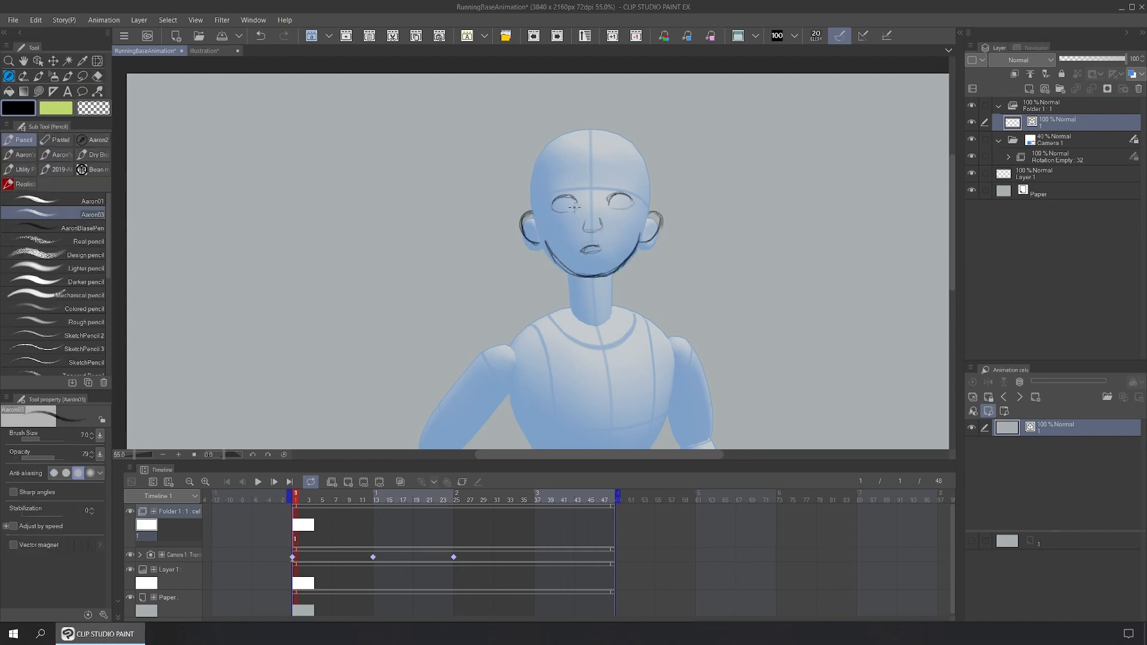
{"action": "mouse_move", "coordinate": [530, 211]}
{"action": "left_mouse_down"}
{"action": "mouse_move", "coordinate": [528, 174]}
{"action": "mouse_move", "coordinate": [528, 197]}
{"action": "left_mouse_up"}
{"action": "left_click_drag", "start_coordinate": [641, 186], "coordinate": [647, 218]}
{"action": "left_click_drag", "start_coordinate": [542, 170], "coordinate": [543, 191]}
{"action": "left_click_drag", "start_coordinate": [570, 152], "coordinate": [647, 174]}
Step: Sketch the spiky hair outline, eyebrows, eyelids and irises
{"action": "mouse_move", "coordinate": [536, 151]}
{"action": "left_mouse_down"}
{"action": "mouse_move", "coordinate": [602, 110]}
{"action": "mouse_move", "coordinate": [568, 127]}
{"action": "left_mouse_up"}
{"action": "mouse_move", "coordinate": [601, 111]}
{"action": "left_mouse_down"}
{"action": "mouse_move", "coordinate": [644, 140]}
{"action": "mouse_move", "coordinate": [657, 212]}
{"action": "left_mouse_up"}
{"action": "left_click_drag", "start_coordinate": [635, 151], "coordinate": [647, 200]}
{"action": "left_click_drag", "start_coordinate": [546, 190], "coordinate": [577, 179]}
{"action": "left_click_drag", "start_coordinate": [603, 179], "coordinate": [638, 193]}
{"action": "left_click_drag", "start_coordinate": [571, 200], "coordinate": [578, 201]}
{"action": "mouse_move", "coordinate": [607, 203]}
{"action": "left_mouse_down"}
{"action": "mouse_move", "coordinate": [636, 200]}
{"action": "mouse_move", "coordinate": [628, 205]}
{"action": "left_mouse_up"}
{"action": "left_click_drag", "start_coordinate": [561, 201], "coordinate": [584, 233]}
Step: Sketch the nose, neck, collar, shoulders, sleeve and arms, and name the new layer Lines
{"action": "left_click_drag", "start_coordinate": [600, 219], "coordinate": [604, 232]}
{"action": "left_click_drag", "start_coordinate": [610, 270], "coordinate": [615, 333]}
{"action": "left_click_drag", "start_coordinate": [570, 276], "coordinate": [569, 305]}
{"action": "left_click_drag", "start_coordinate": [632, 327], "coordinate": [613, 388]}
{"action": "mouse_move", "coordinate": [551, 322]}
{"action": "left_mouse_down"}
{"action": "mouse_move", "coordinate": [609, 371]}
{"action": "mouse_move", "coordinate": [487, 344]}
{"action": "left_mouse_up"}
{"action": "left_click_drag", "start_coordinate": [636, 322], "coordinate": [685, 337]}
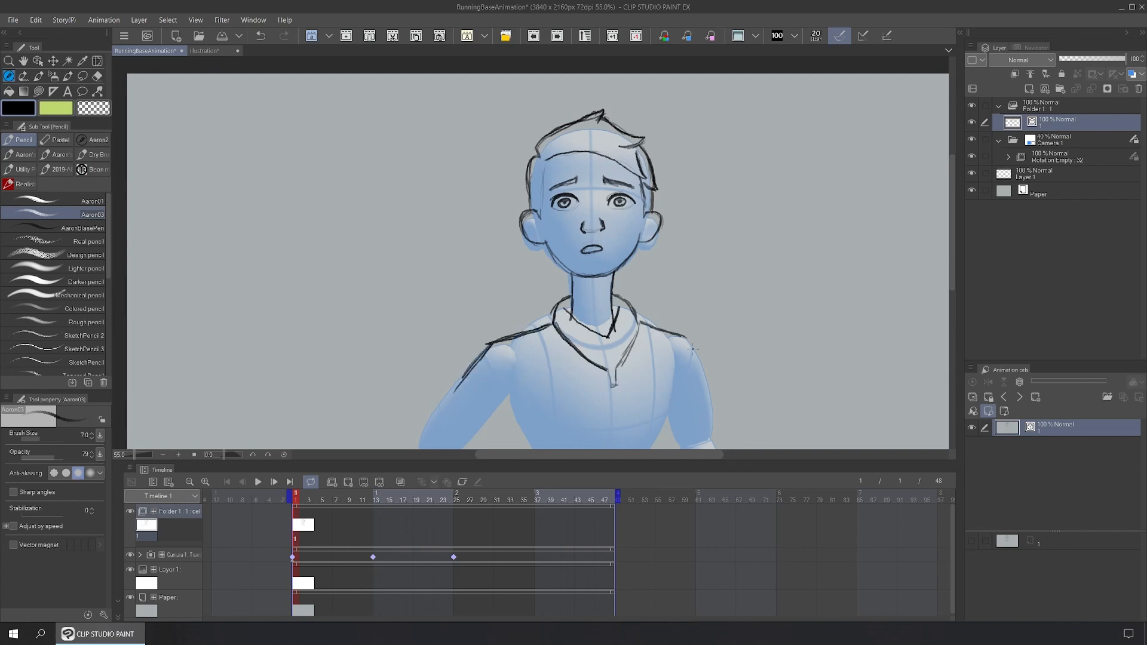
{"action": "left_click_drag", "start_coordinate": [664, 418], "coordinate": [657, 332]}
{"action": "left_click_drag", "start_coordinate": [678, 251], "coordinate": [665, 358]}
{"action": "left_click_drag", "start_coordinate": [666, 275], "coordinate": [643, 426]}
{"action": "left_click_drag", "start_coordinate": [505, 259], "coordinate": [427, 357]}
{"action": "left_click_drag", "start_coordinate": [524, 325], "coordinate": [509, 382]}
{"action": "scroll", "coordinate": [597, 269], "scroll_direction": "up", "scroll_amount": 2}
{"action": "left_click_drag", "start_coordinate": [541, 160], "coordinate": [524, 232]}
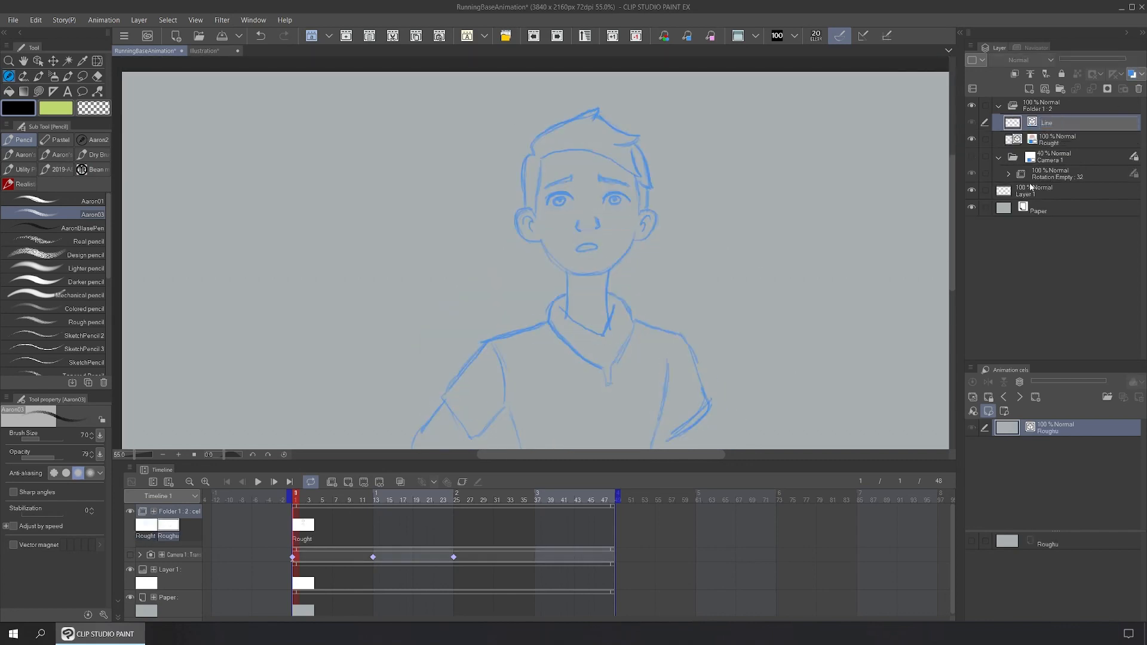
{"action": "type", "text": "s"}
{"action": "key", "text": "Return"}
Step: Group the Rought layer into a Rought folder with Ctrl+G and move Lines inside it
{"action": "key", "text": "p"}
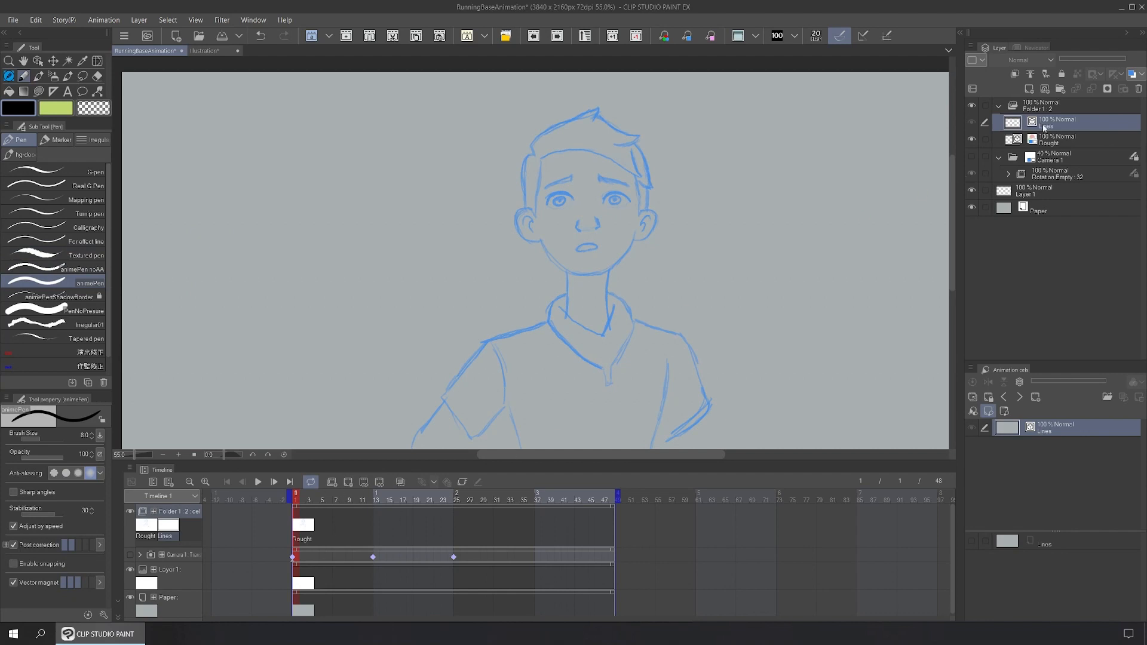
{"action": "left_click", "coordinate": [1059, 141]}
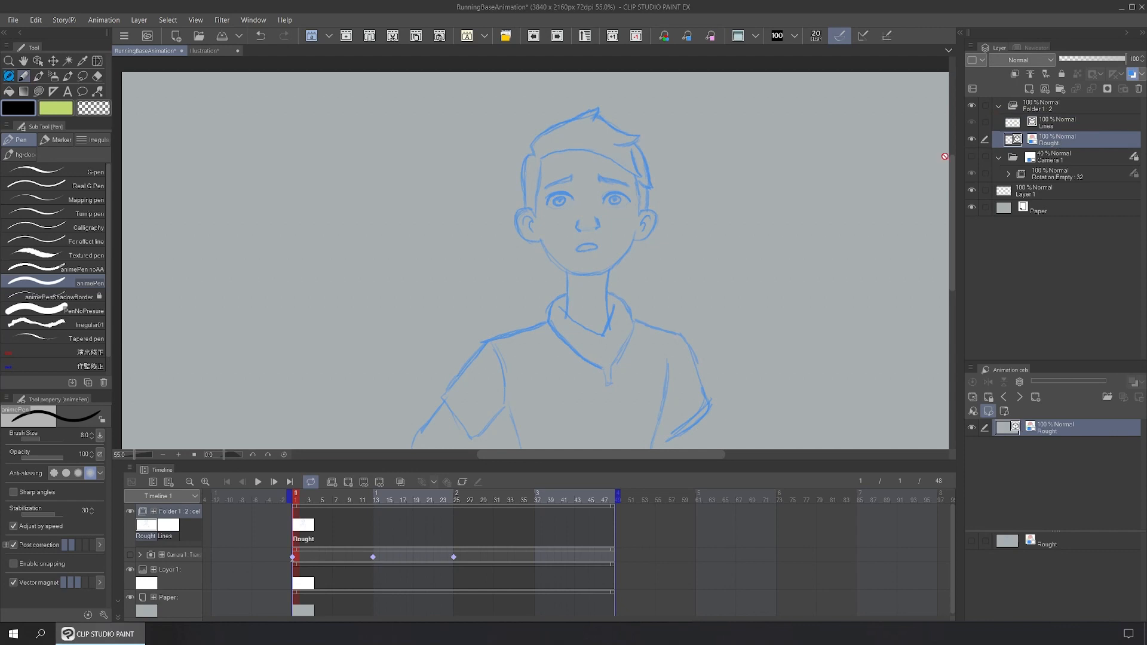
{"action": "left_click", "coordinate": [139, 19]}
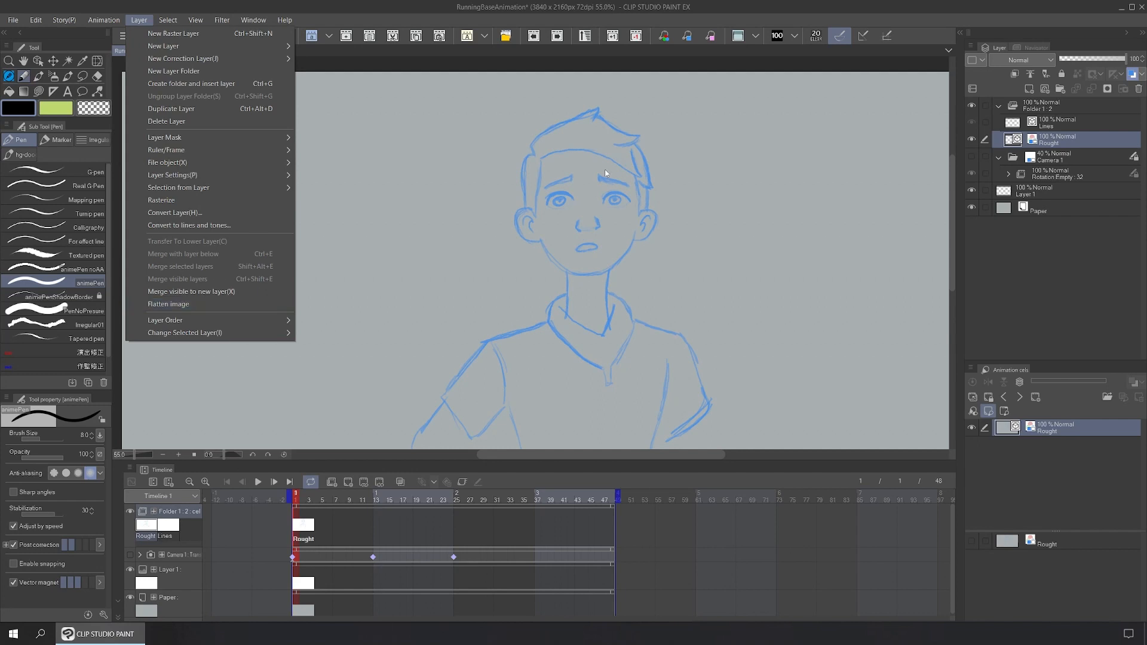
{"action": "left_click", "coordinate": [1051, 129]}
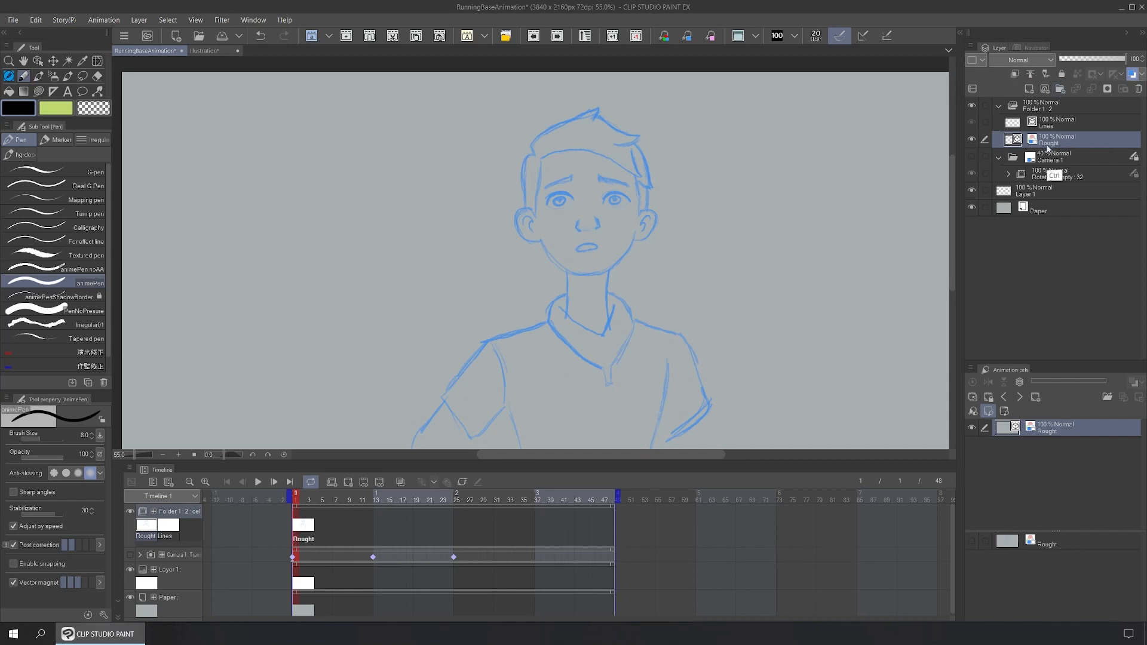
{"action": "key", "text": "ctrl+g"}
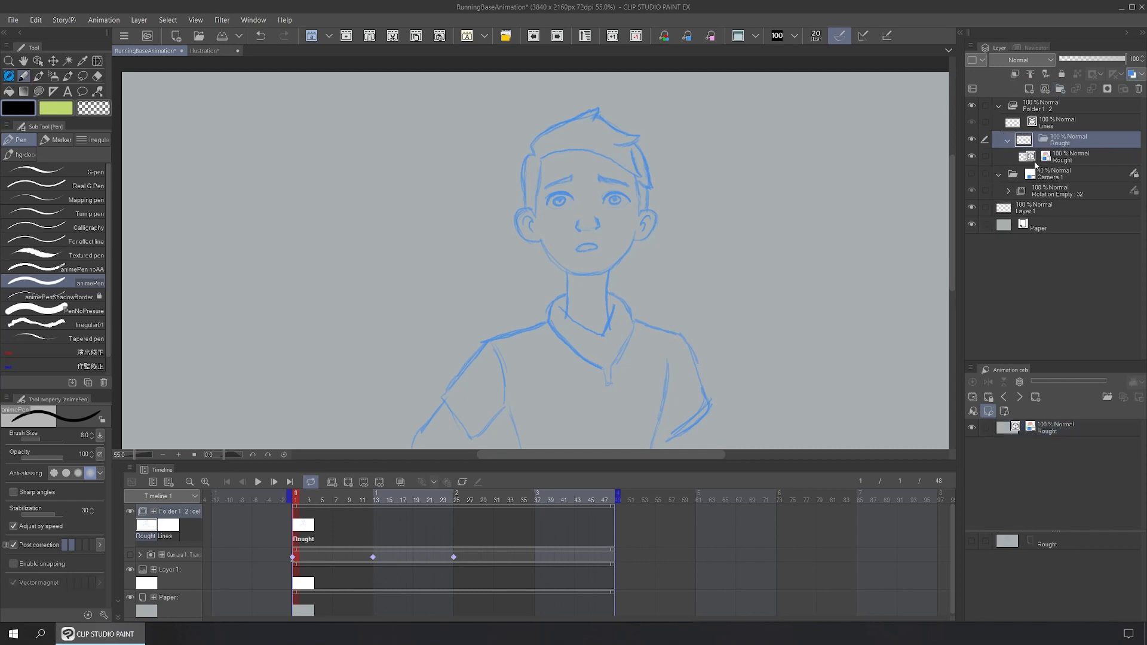
{"action": "left_click_drag", "start_coordinate": [1055, 124], "coordinate": [1055, 160]}
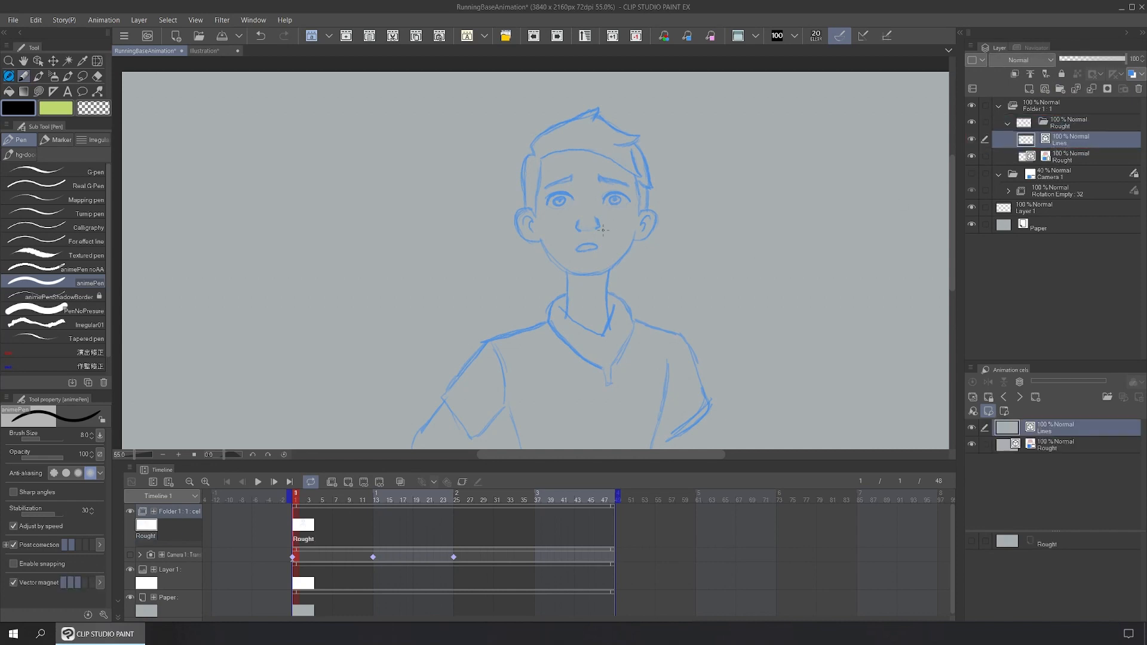
Step: Zoom in and ink the eye arcs, irises, brows, nose, mouth and jawline in black
{"action": "scroll", "coordinate": [606, 233], "scroll_direction": "up", "scroll_amount": 3}
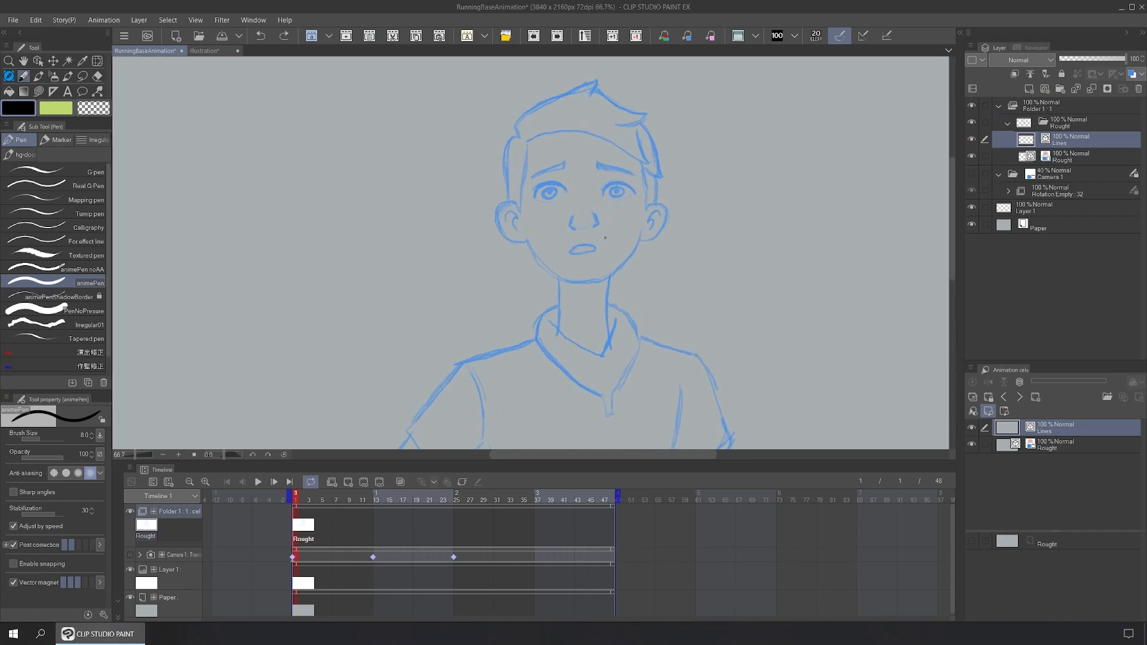
{"action": "scroll", "coordinate": [606, 237], "scroll_direction": "up", "scroll_amount": 2}
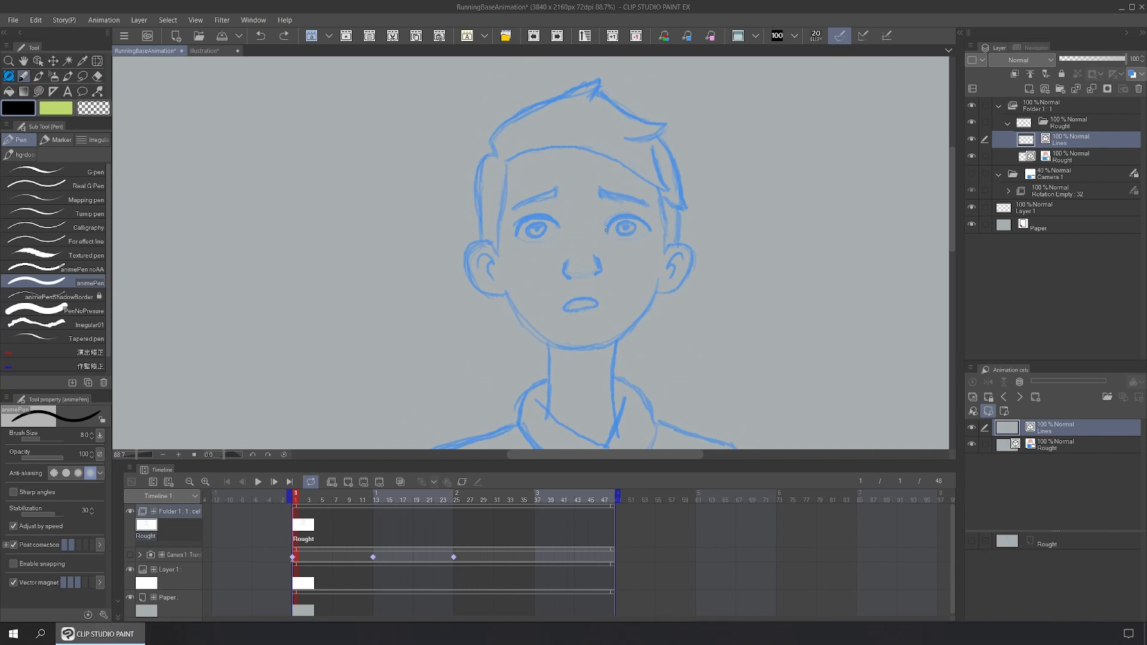
{"action": "left_click_drag", "start_coordinate": [609, 223], "coordinate": [639, 217]}
{"action": "mouse_move", "coordinate": [650, 228]}
{"action": "left_mouse_down"}
{"action": "mouse_move", "coordinate": [535, 216]}
{"action": "mouse_move", "coordinate": [513, 230]}
{"action": "mouse_move", "coordinate": [538, 214]}
{"action": "mouse_move", "coordinate": [552, 217]}
{"action": "mouse_move", "coordinate": [530, 231]}
{"action": "mouse_move", "coordinate": [543, 235]}
{"action": "mouse_move", "coordinate": [627, 237]}
{"action": "left_mouse_up"}
{"action": "left_click_drag", "start_coordinate": [530, 203], "coordinate": [554, 197]}
{"action": "left_click_drag", "start_coordinate": [600, 190], "coordinate": [651, 203]}
{"action": "left_click_drag", "start_coordinate": [568, 254], "coordinate": [599, 272]}
{"action": "left_click_drag", "start_coordinate": [564, 304], "coordinate": [599, 306]}
{"action": "left_click_drag", "start_coordinate": [658, 279], "coordinate": [505, 286]}
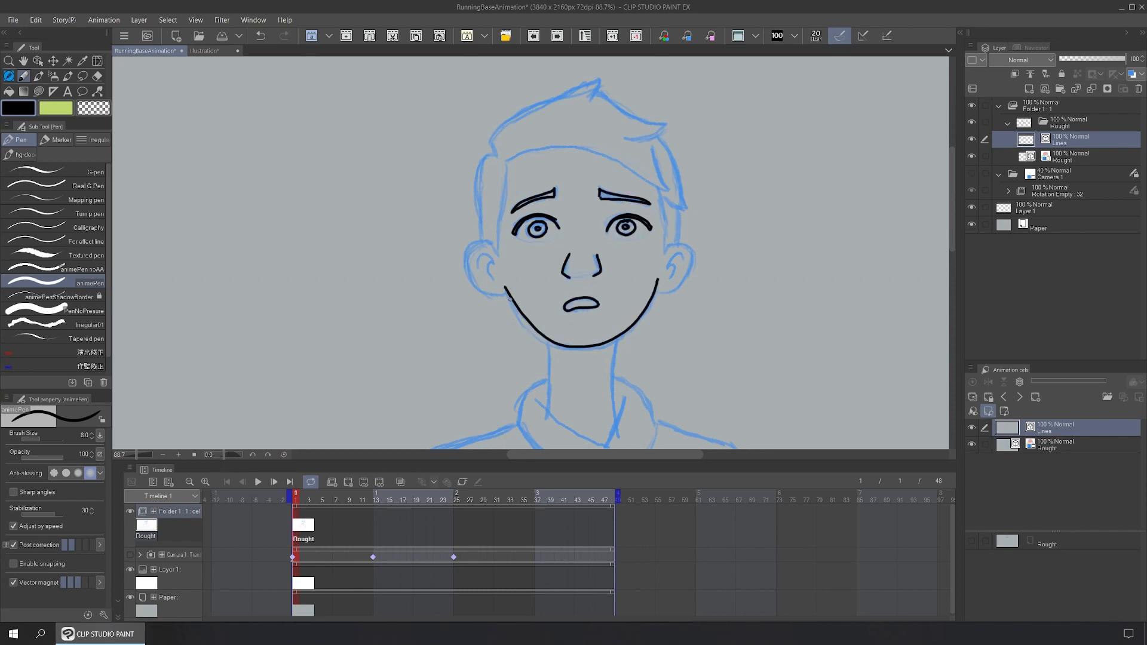
Step: Ink the ears, hair and head outline
{"action": "left_click_drag", "start_coordinate": [491, 246], "coordinate": [502, 296]}
{"action": "left_click_drag", "start_coordinate": [675, 248], "coordinate": [657, 284]}
{"action": "mouse_move", "coordinate": [496, 140]}
{"action": "left_mouse_down"}
{"action": "mouse_move", "coordinate": [670, 129]}
{"action": "mouse_move", "coordinate": [478, 239]}
{"action": "left_mouse_up"}
Step: Finish the head outline, then select all vector lines on the Lines layer
{"action": "left_click_drag", "start_coordinate": [654, 140], "coordinate": [688, 236]}
{"action": "key", "text": "o"}
{"action": "left_click", "coordinate": [581, 352]}
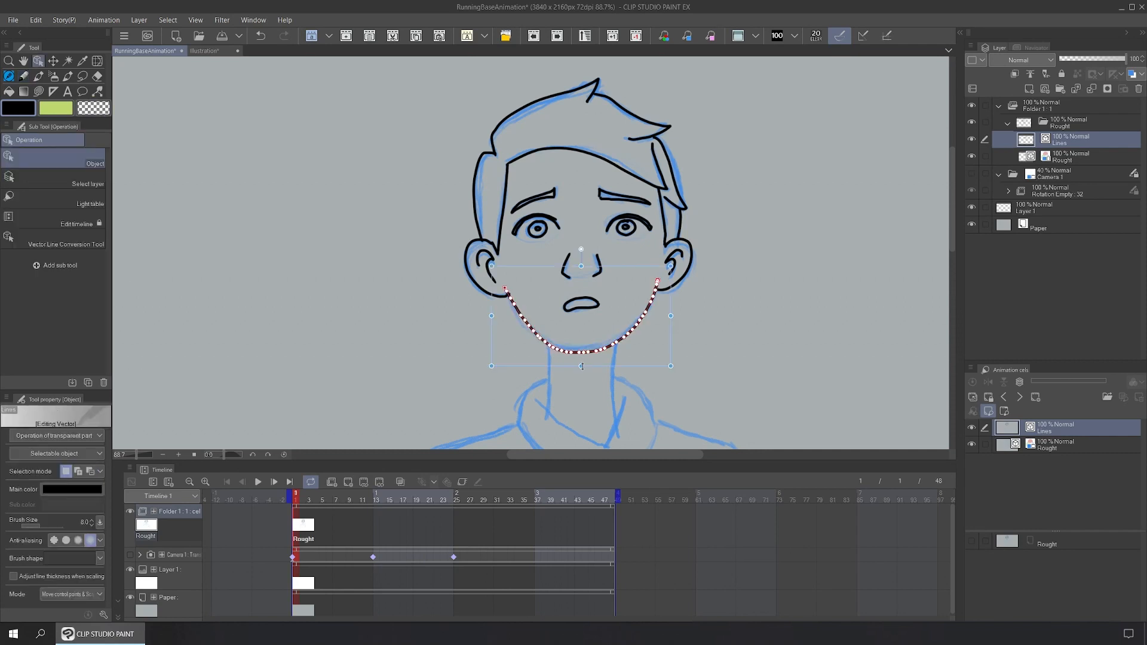
{"action": "left_click", "coordinate": [722, 427]}
{"action": "key", "text": "ctrl+a"}
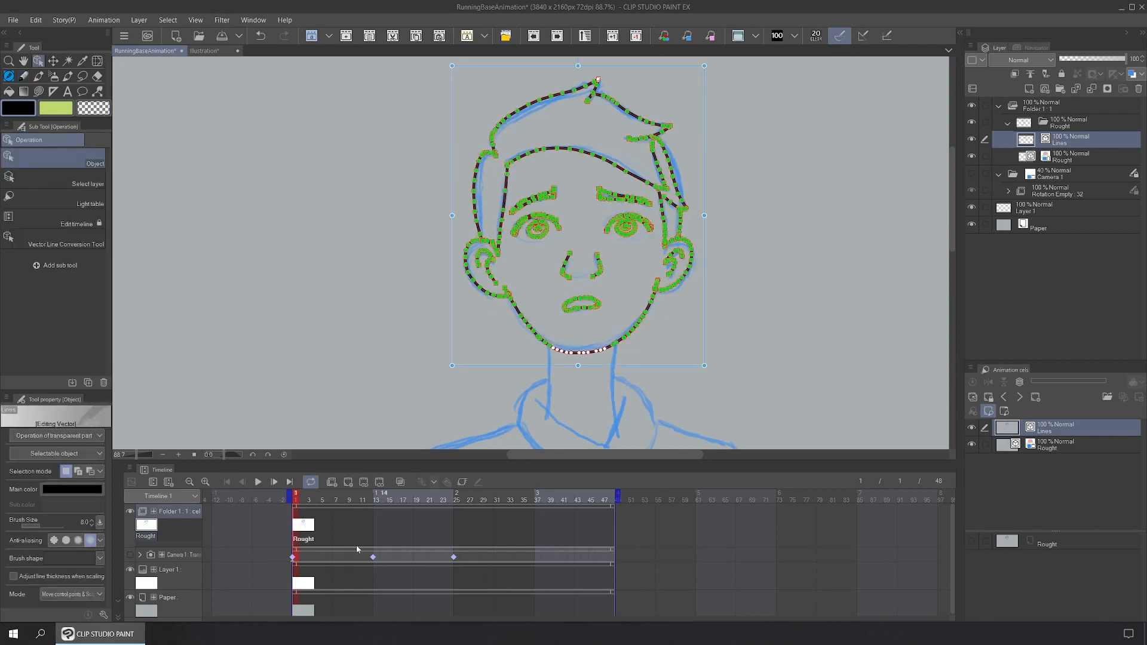
Step: Add a new cel Roughu at frame 2 and show the blue head reference again
{"action": "left_click", "coordinate": [306, 527]}
{"action": "left_click", "coordinate": [348, 482]}
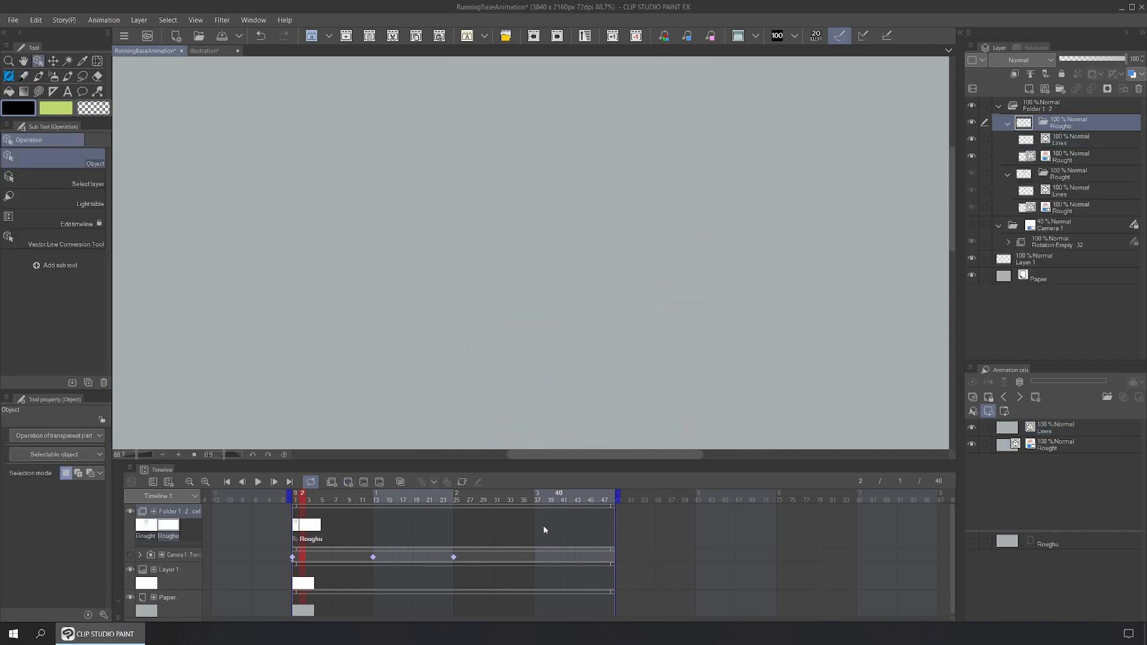
{"action": "left_click", "coordinate": [130, 555]}
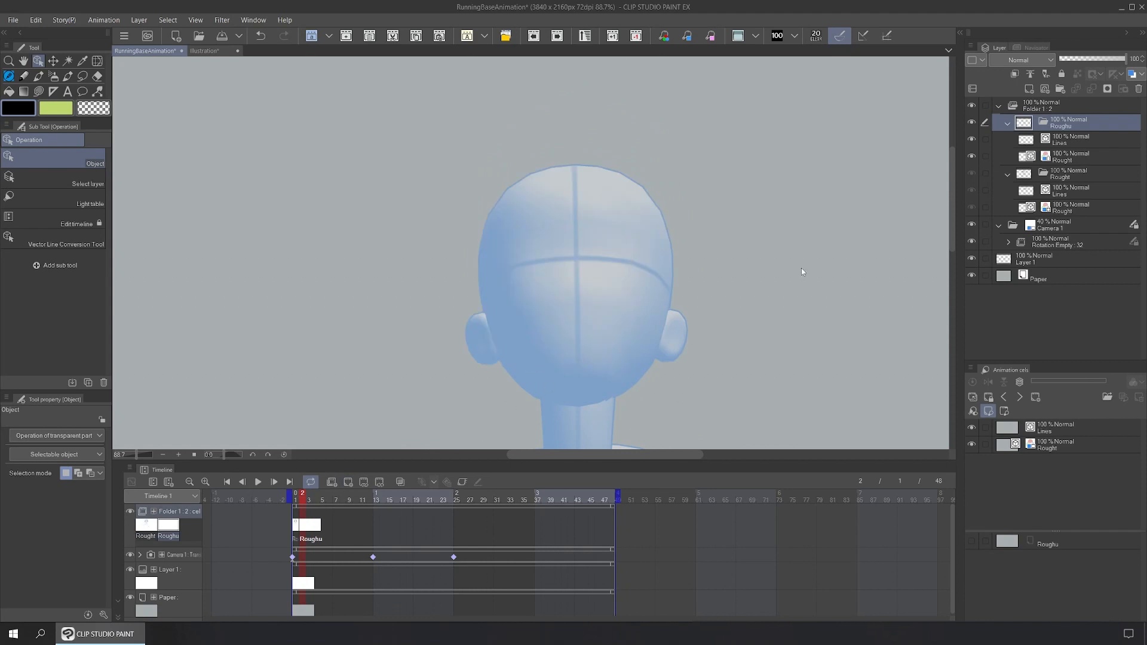
{"action": "scroll", "coordinate": [803, 271], "scroll_direction": "down", "scroll_amount": 2}
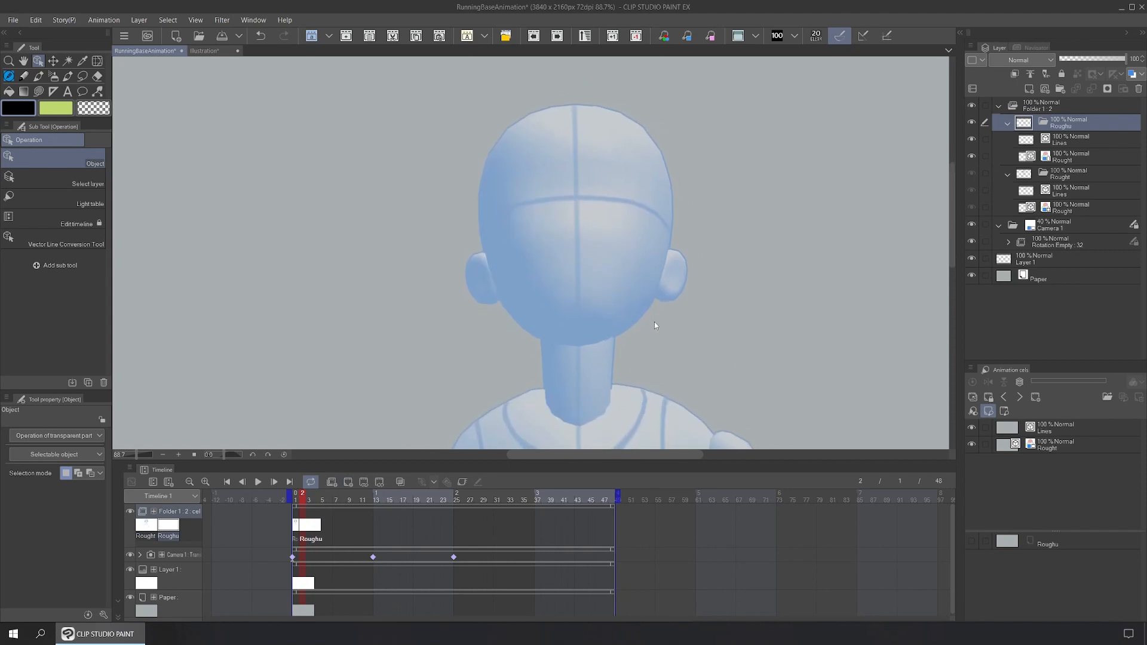
Step: On the Lines layer under Roughu, move the face line art down over the 3D head
{"action": "left_click", "coordinate": [36, 20]}
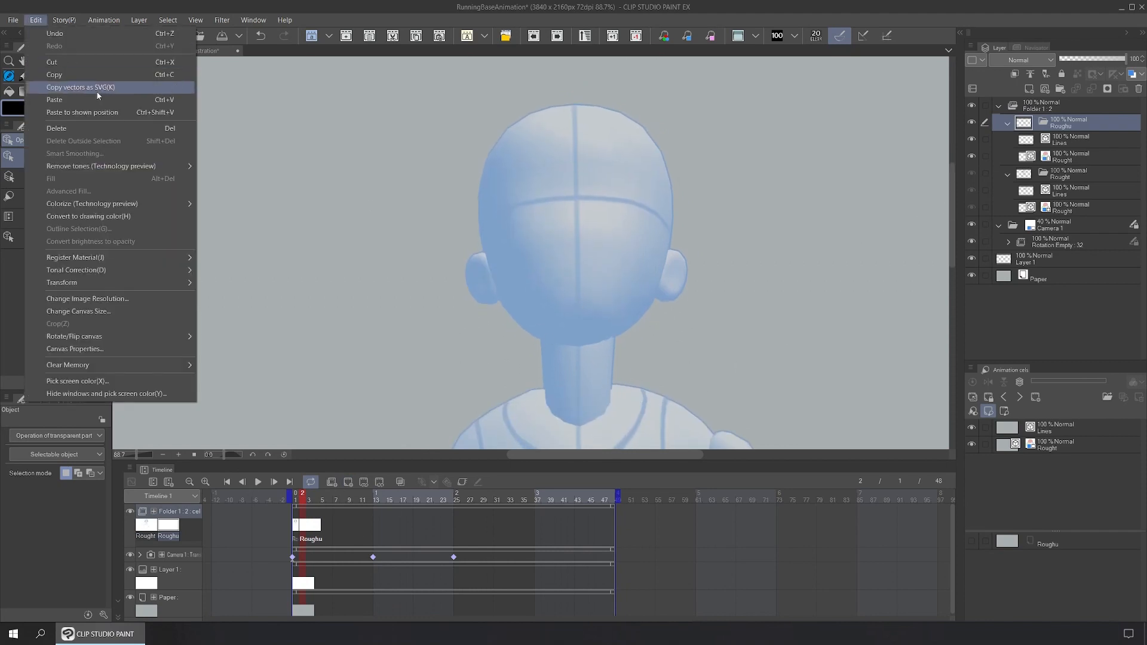
{"action": "left_click", "coordinate": [1077, 141]}
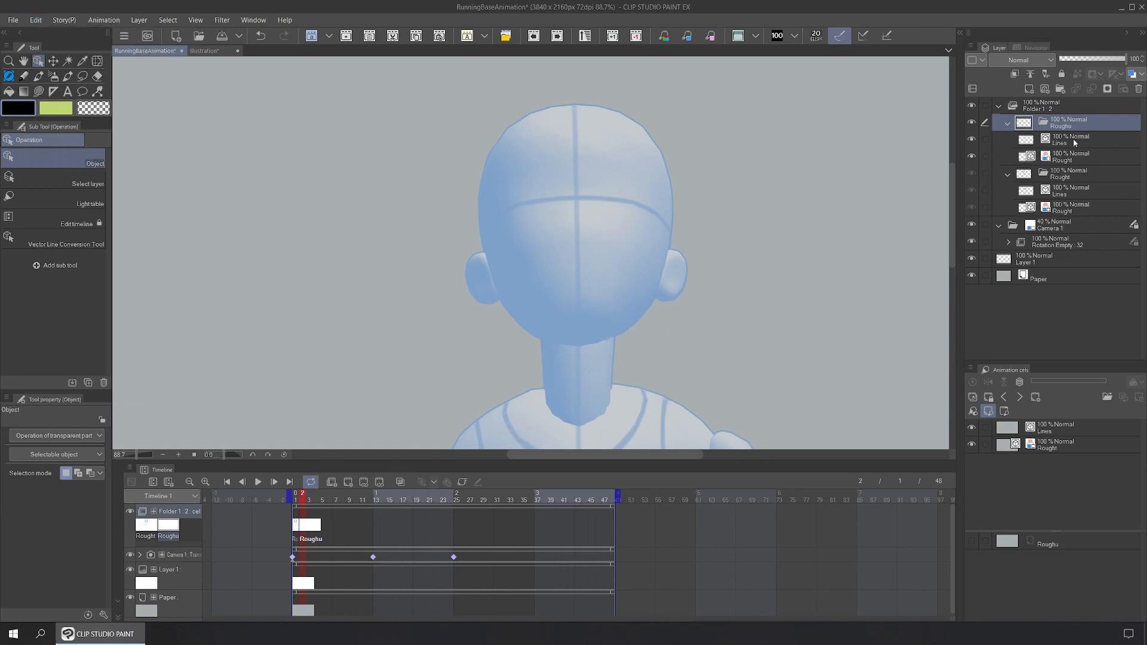
{"action": "left_click", "coordinate": [1075, 143]}
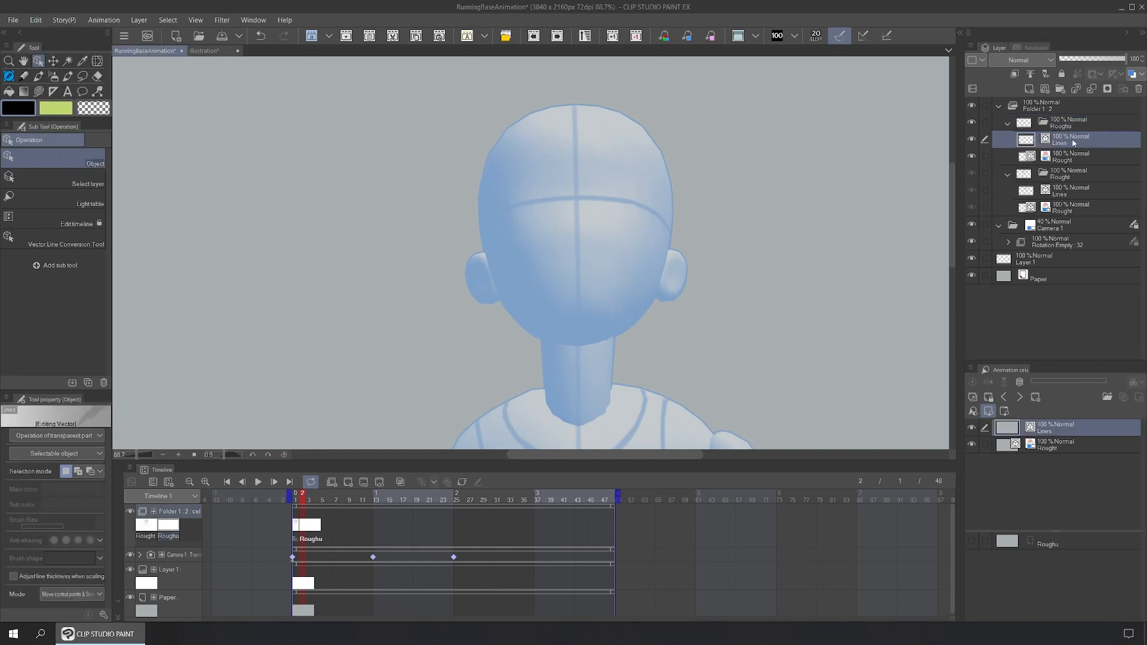
{"action": "left_click", "coordinate": [36, 19]}
{"action": "left_click", "coordinate": [124, 149]}
{"action": "left_click", "coordinate": [681, 241]}
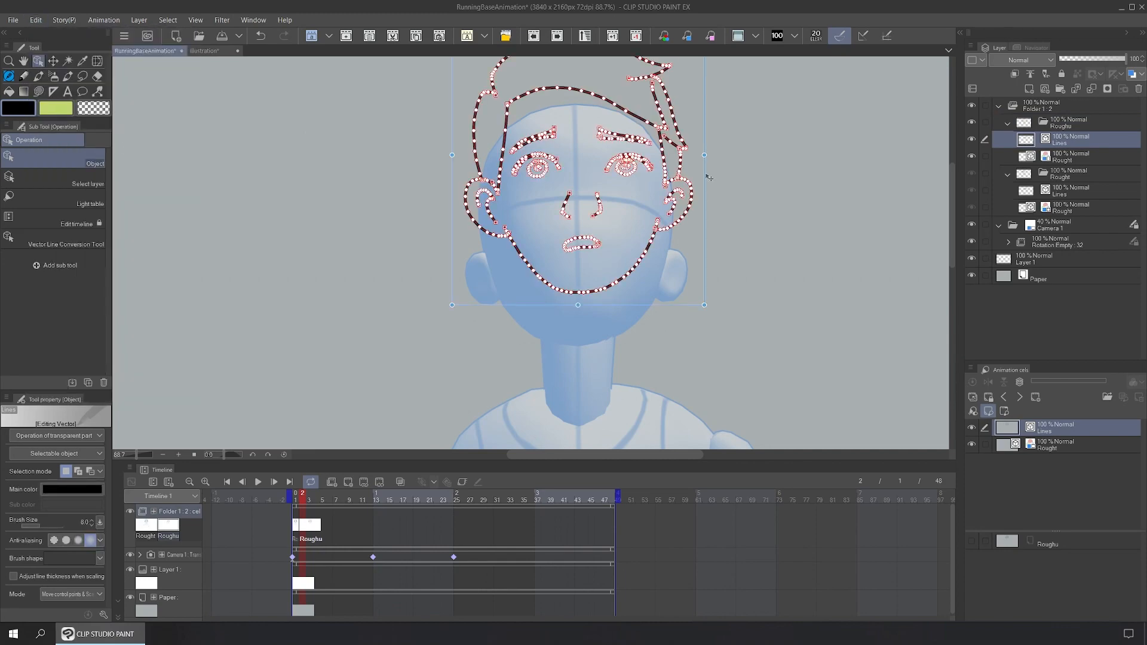
{"action": "left_click_drag", "start_coordinate": [708, 178], "coordinate": [705, 236]}
{"action": "left_click", "coordinate": [709, 253]}
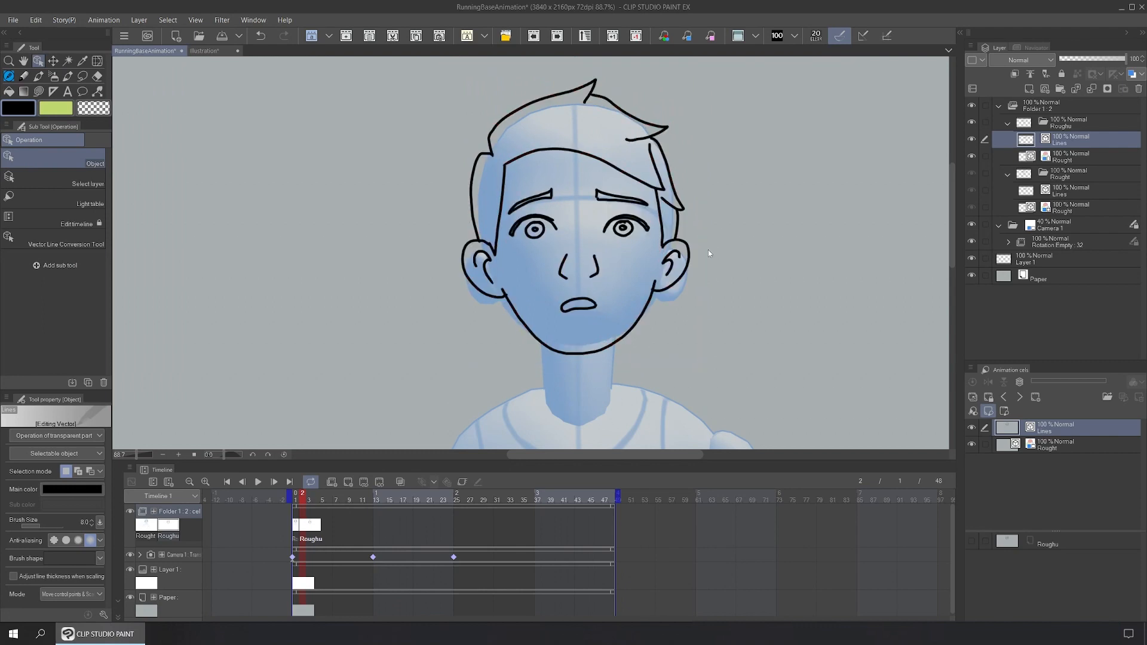
Step: Compare frames 1 and 2, then draw a lower eyelid line under the eye
{"action": "scroll", "coordinate": [537, 289], "scroll_direction": "down", "scroll_amount": 3}
{"action": "scroll", "coordinate": [561, 300], "scroll_direction": "down", "scroll_amount": 5}
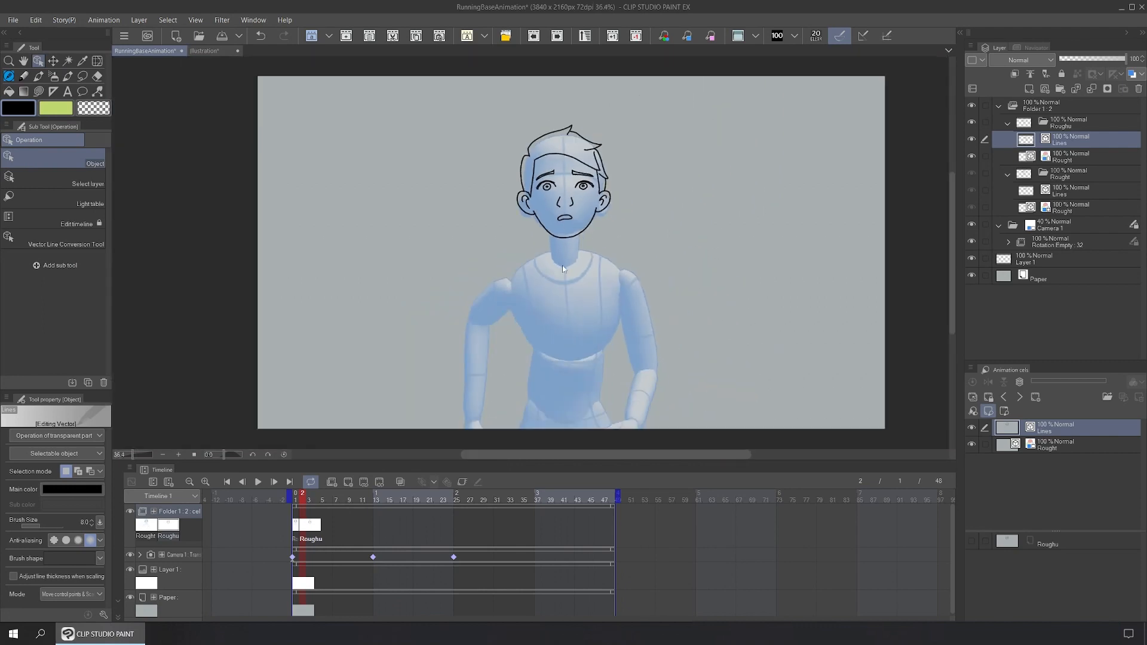
{"action": "left_click", "coordinate": [297, 501]}
{"action": "left_click_drag", "start_coordinate": [296, 501], "coordinate": [306, 498]}
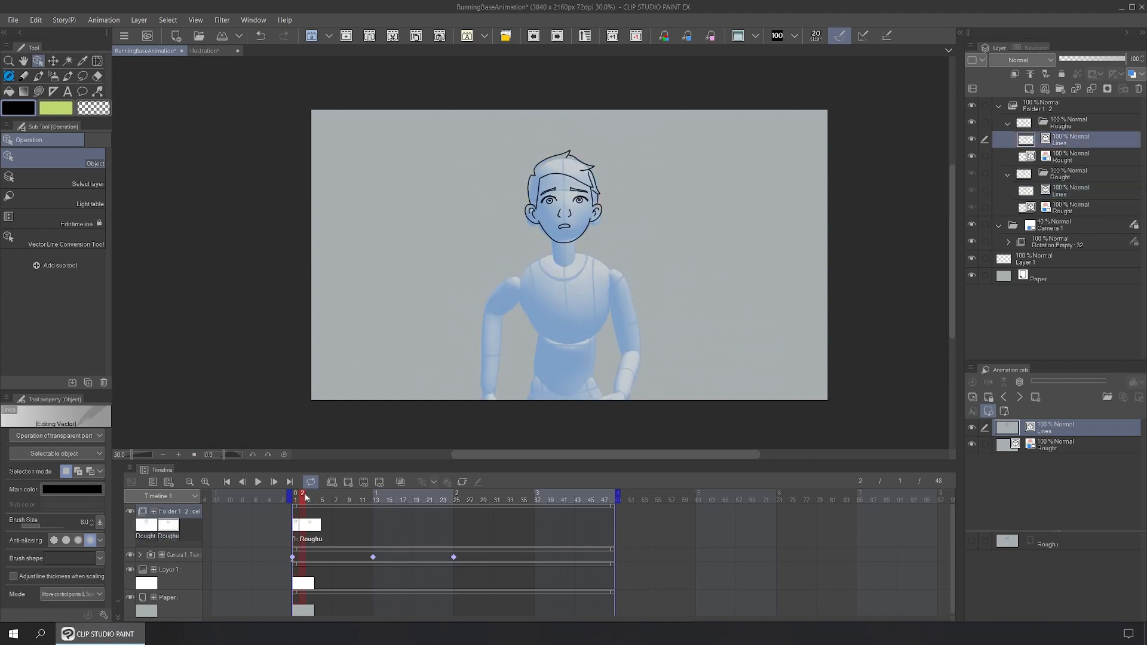
{"action": "scroll", "coordinate": [596, 214], "scroll_direction": "up", "scroll_amount": 8}
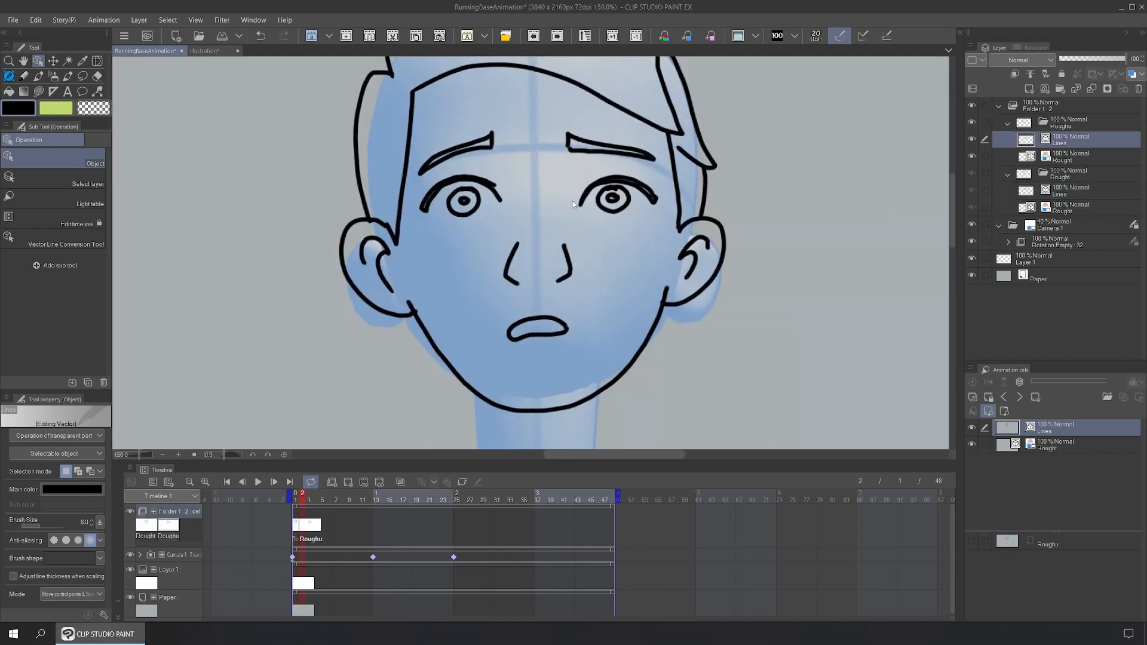
{"action": "key", "text": "p"}
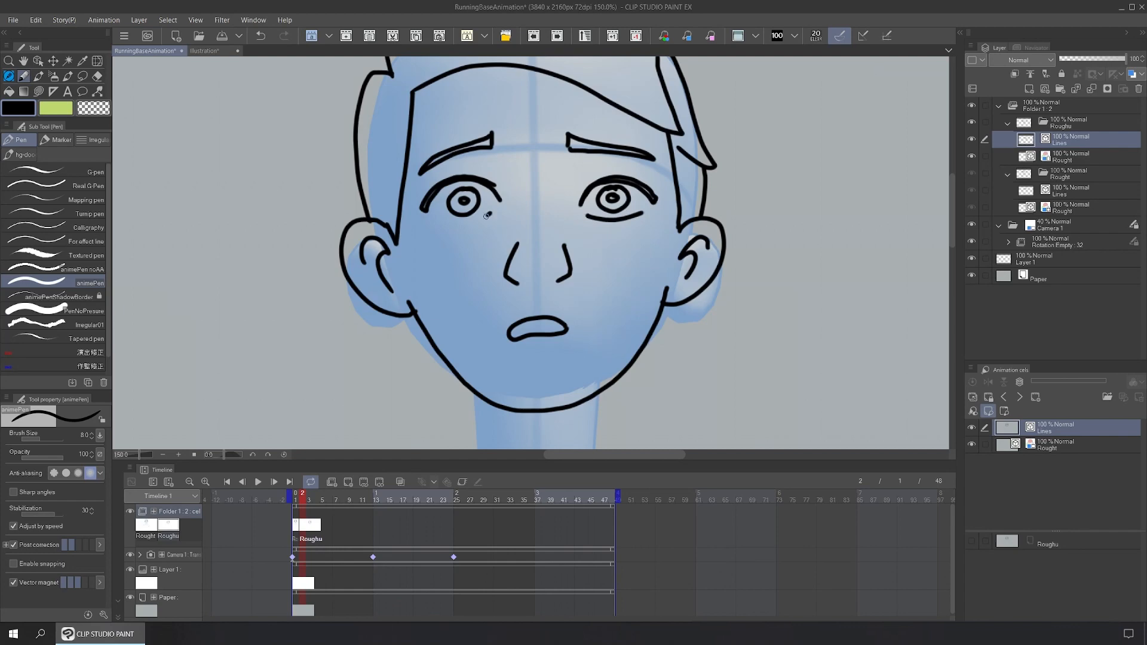
{"action": "left_click_drag", "start_coordinate": [487, 215], "coordinate": [434, 223]}
{"action": "scroll", "coordinate": [535, 302], "scroll_direction": "down", "scroll_amount": 3}
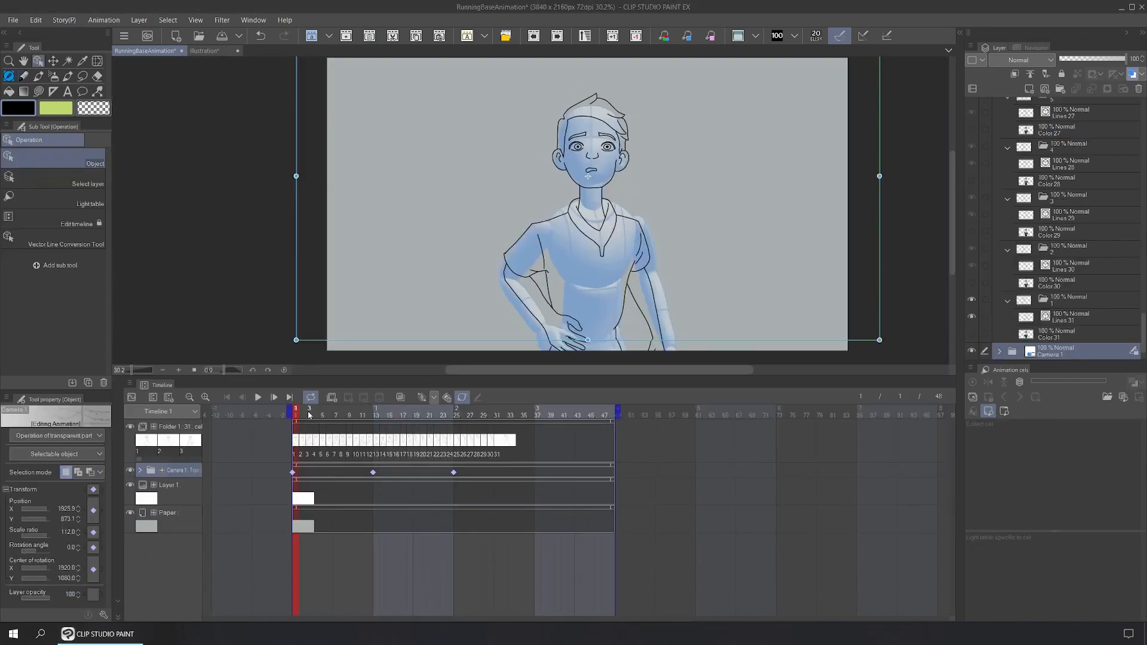
Step: Check the poses at frames 3 to 6 and hide the camera overlay
{"action": "left_click", "coordinate": [310, 417]}
{"action": "left_click_drag", "start_coordinate": [313, 419], "coordinate": [329, 416]}
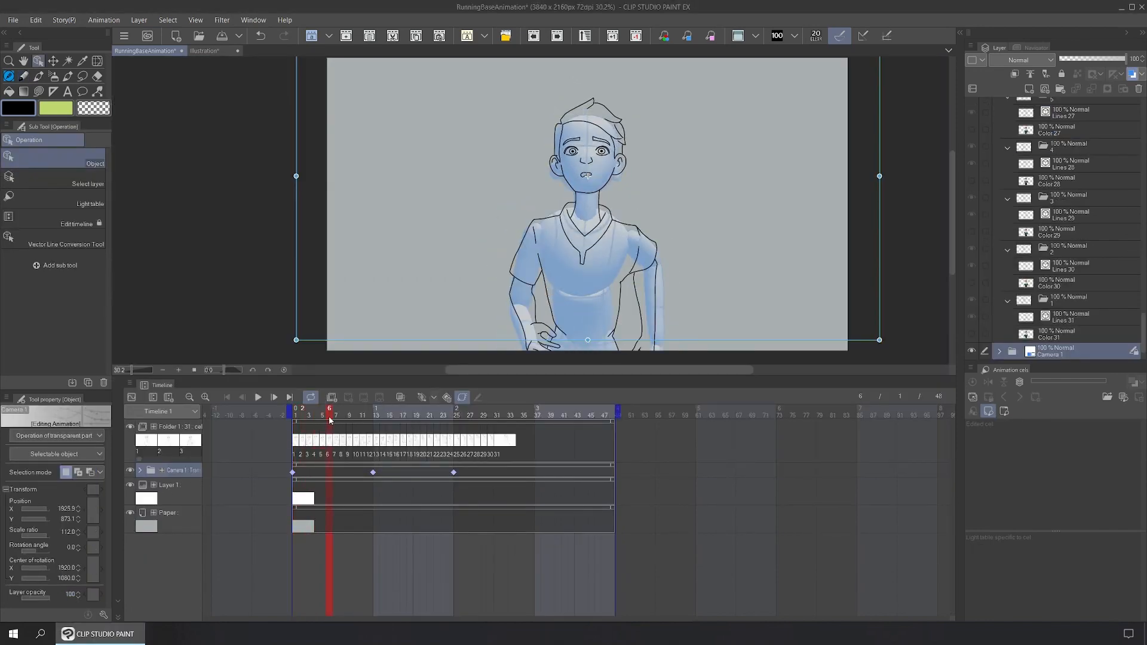
{"action": "left_click", "coordinate": [130, 470]}
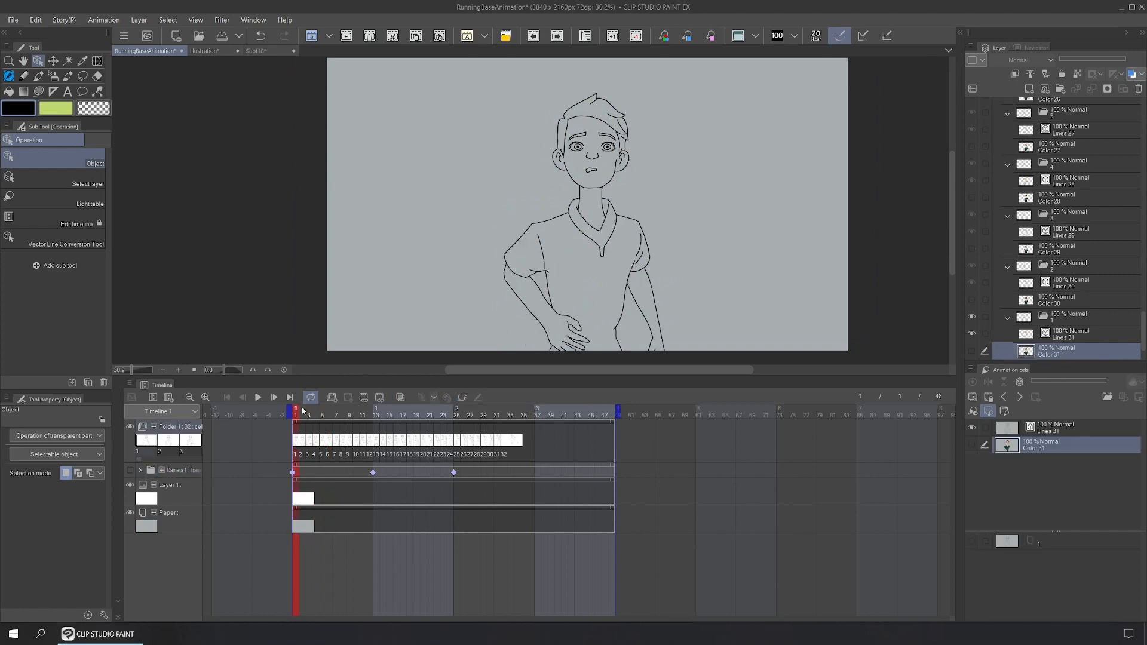
{"action": "left_click_drag", "start_coordinate": [301, 411], "coordinate": [338, 414]}
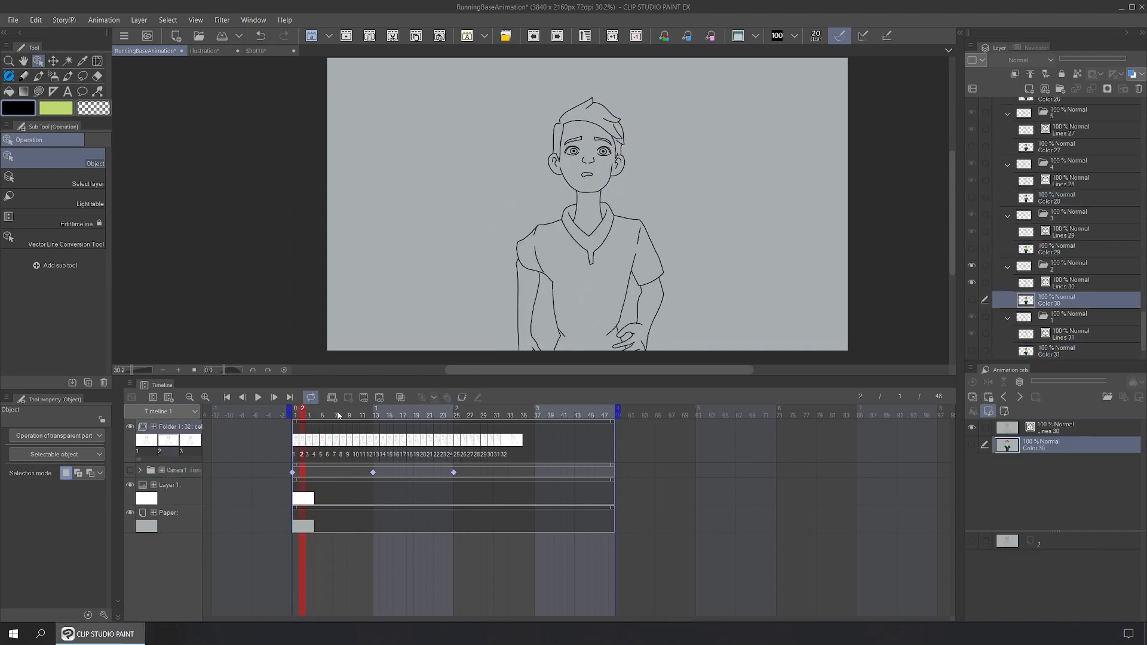
Step: Copy frames 25–32 and paste them at frames 33 and 41 to fill 48 frames
{"action": "left_click_drag", "start_coordinate": [523, 448], "coordinate": [454, 446]}
{"action": "right_click", "coordinate": [456, 441]}
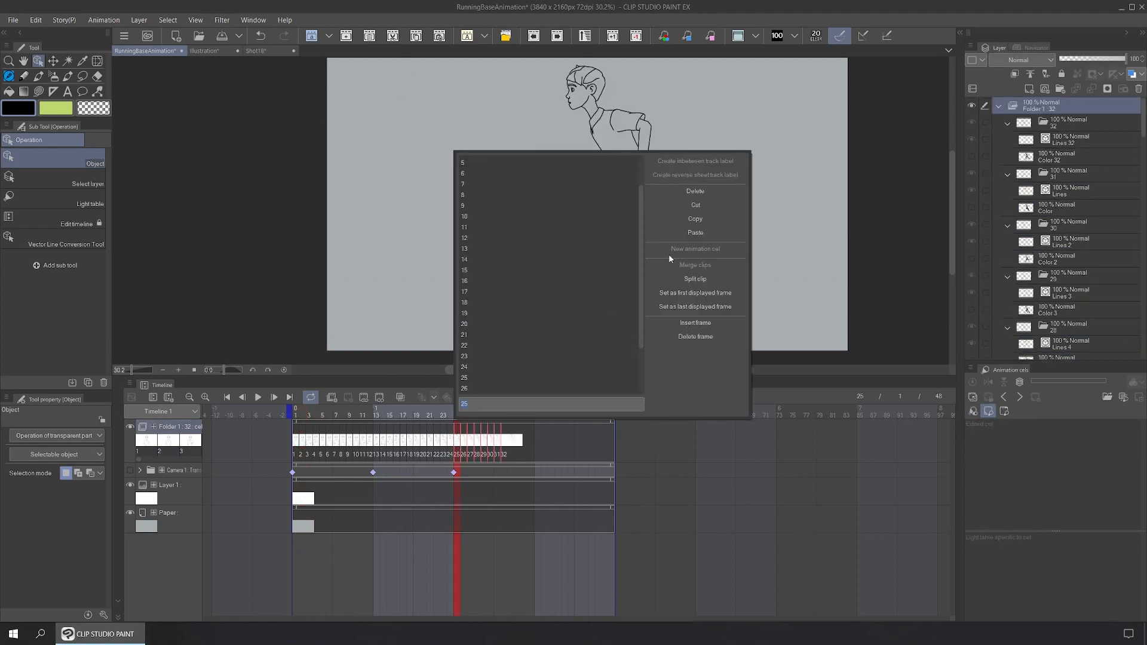
{"action": "left_click", "coordinate": [687, 218]}
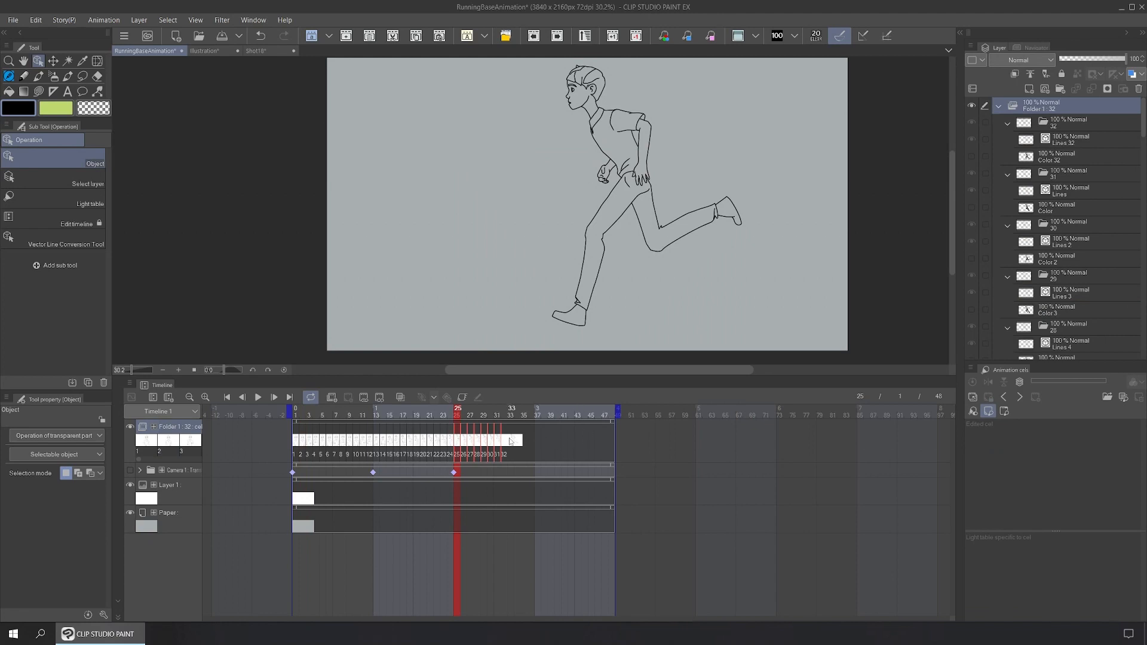
{"action": "right_click", "coordinate": [510, 441]}
{"action": "left_click", "coordinate": [734, 232]}
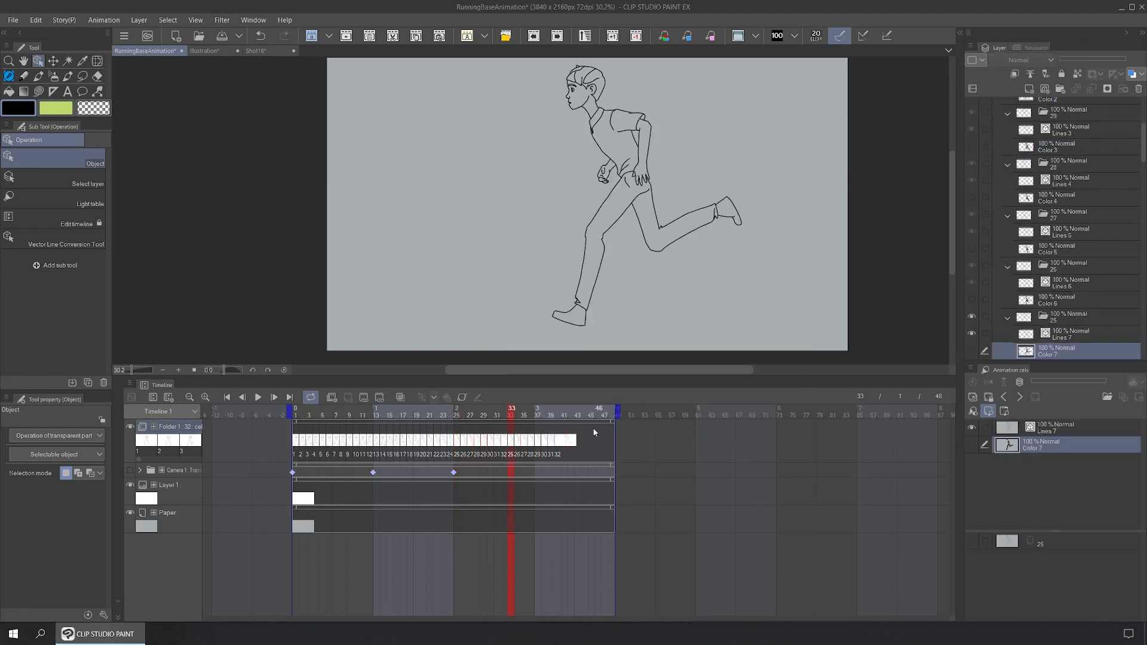
{"action": "right_click", "coordinate": [564, 441]}
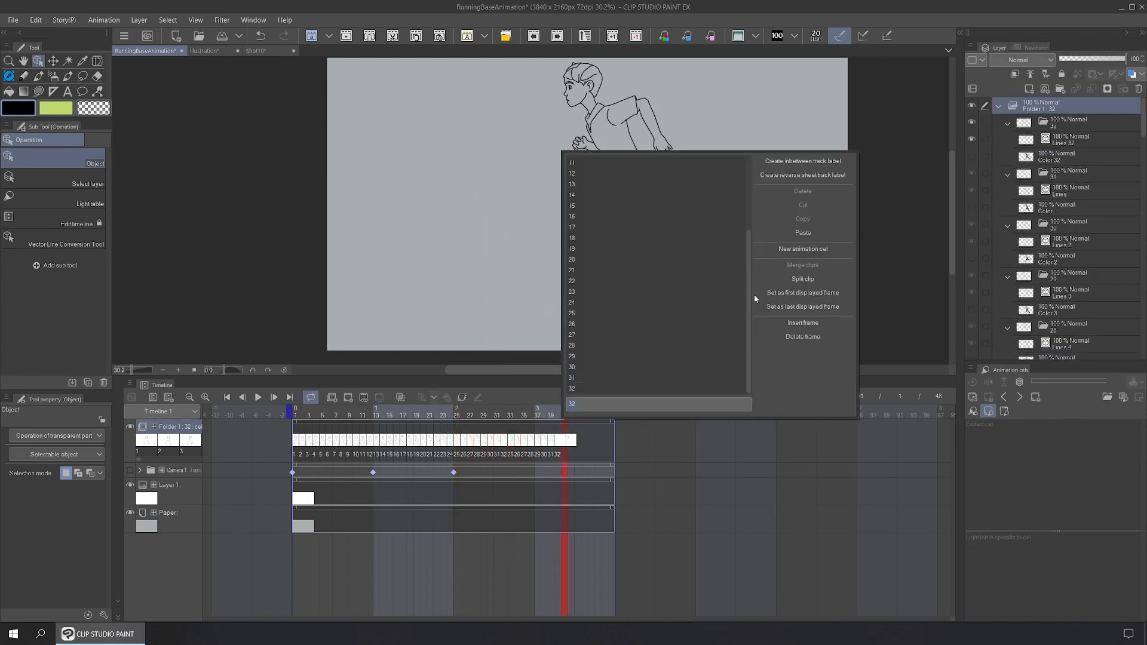
{"action": "left_click", "coordinate": [754, 233]}
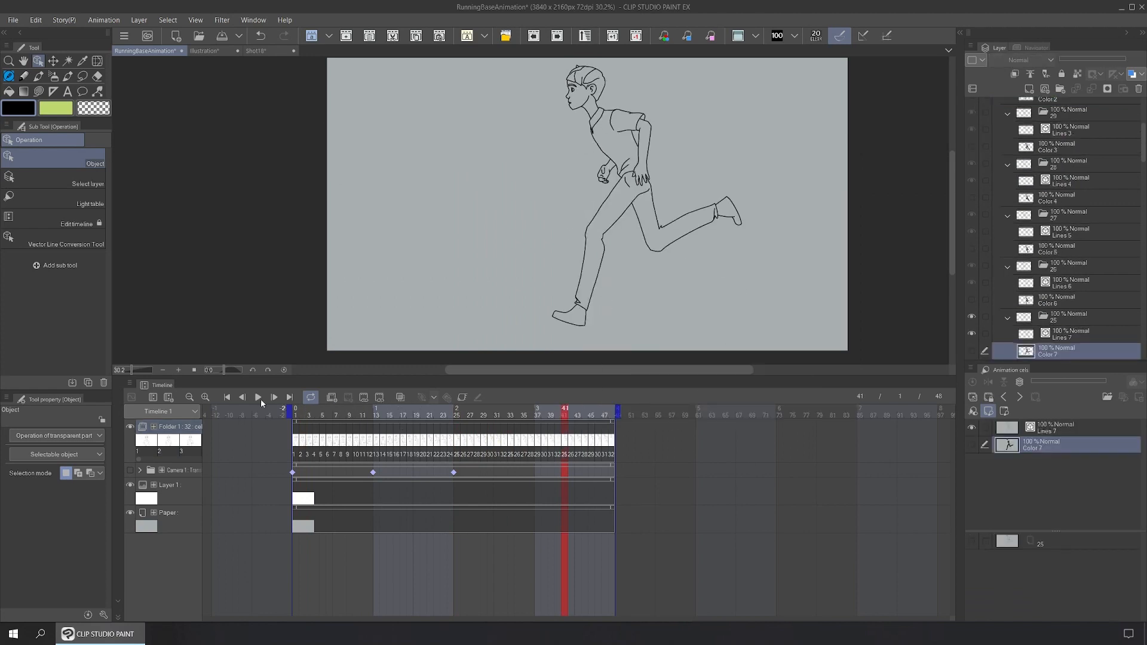
Step: Play the running animation back from frame 1, then select the Folder 1 track
{"action": "left_click", "coordinate": [296, 416]}
{"action": "key", "text": "space"}
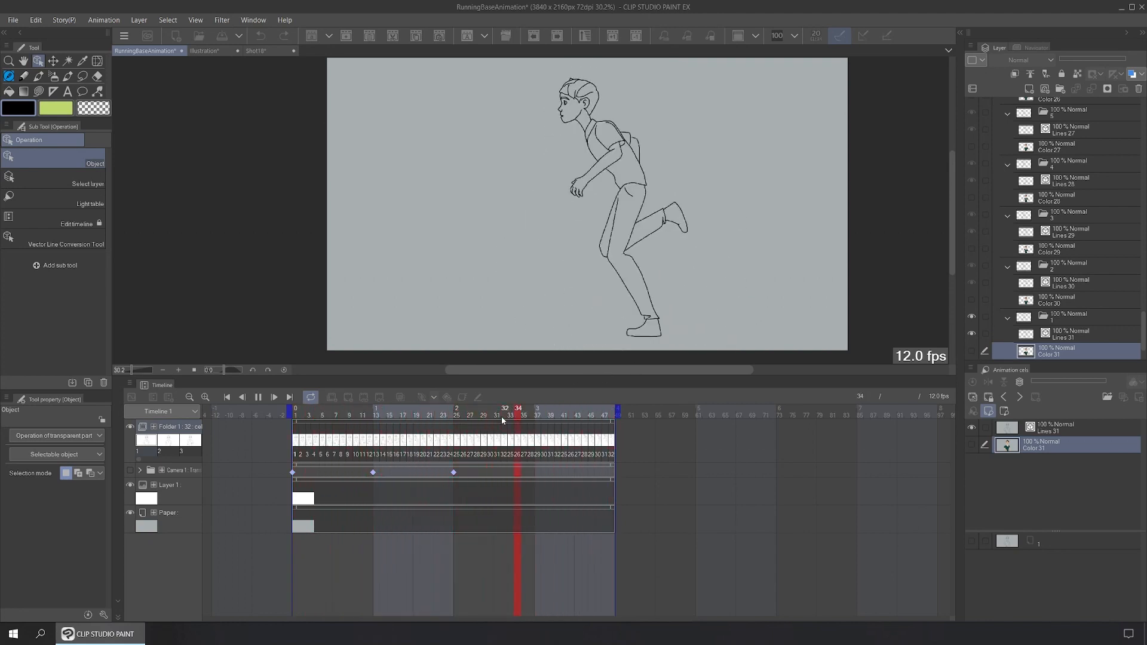
{"action": "left_click", "coordinate": [261, 399]}
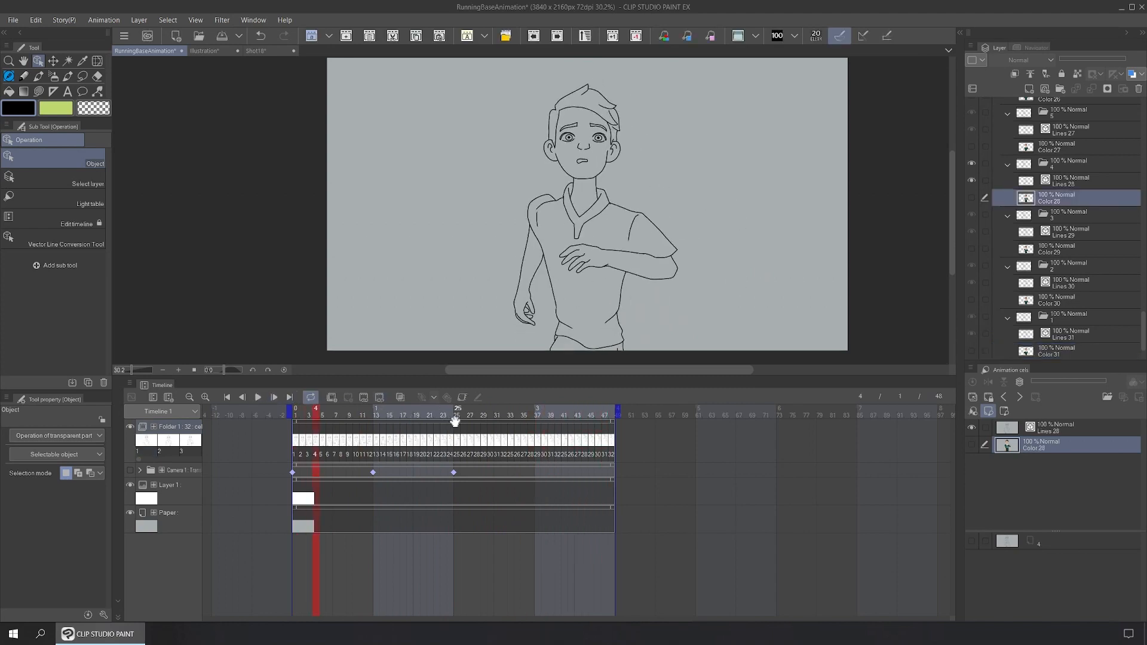
{"action": "left_click", "coordinate": [456, 423]}
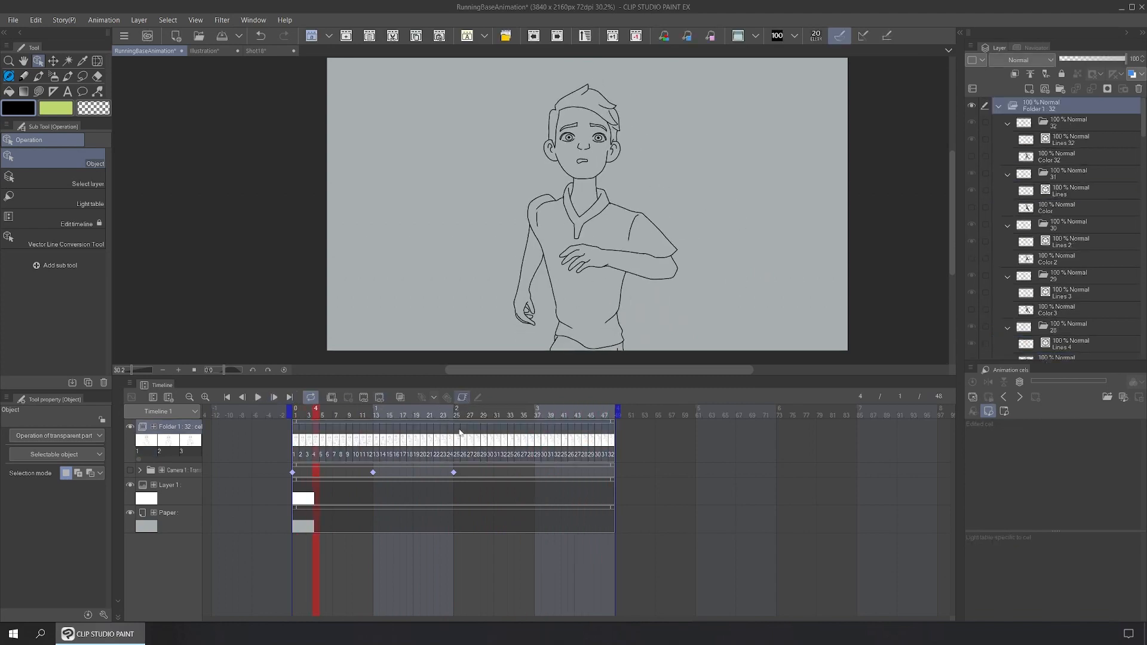
Step: Enable keyframe editing on Folder 1 and add a transform keyframe at frame 19
{"action": "left_click", "coordinate": [462, 397]}
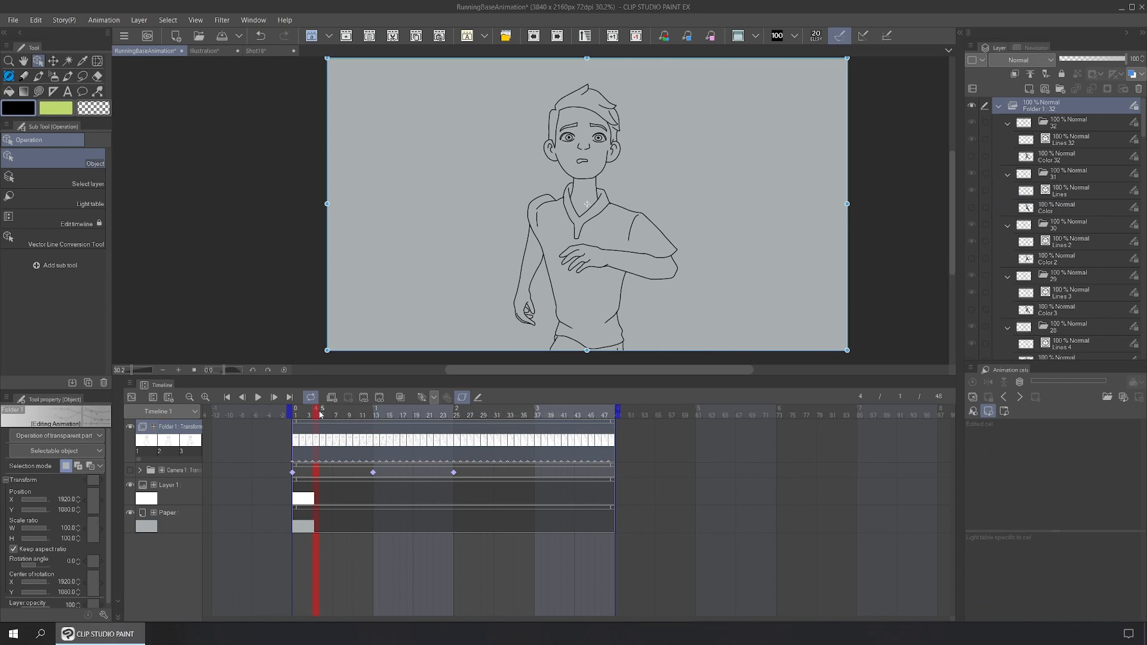
{"action": "left_click_drag", "start_coordinate": [309, 414], "coordinate": [418, 433]}
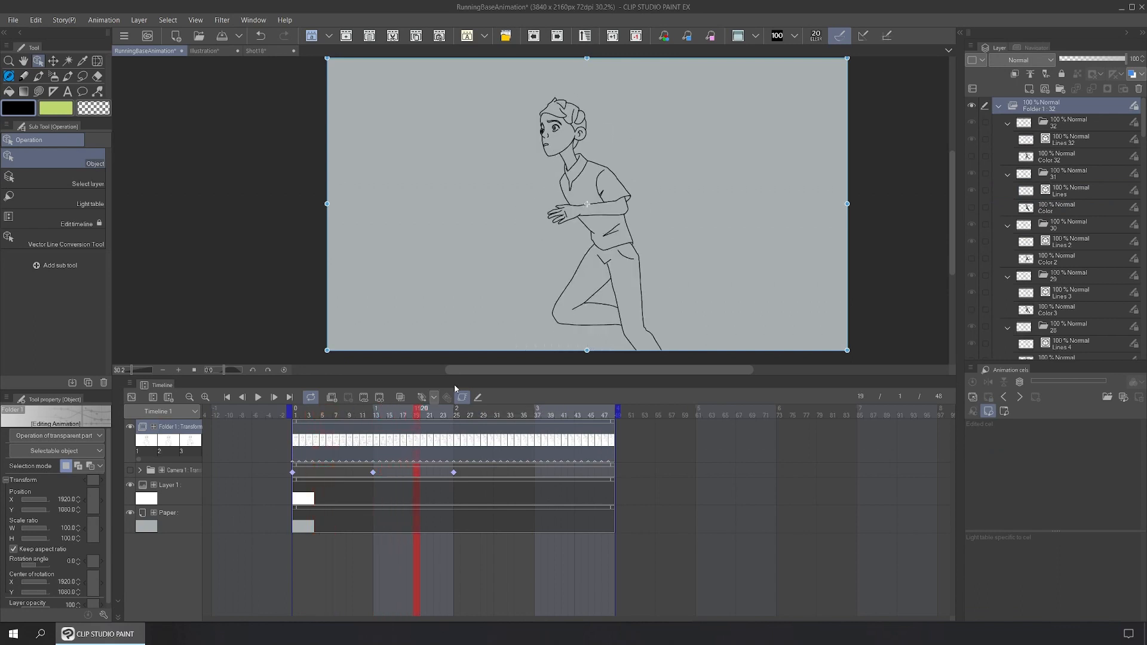
{"action": "right_click", "coordinate": [417, 426]}
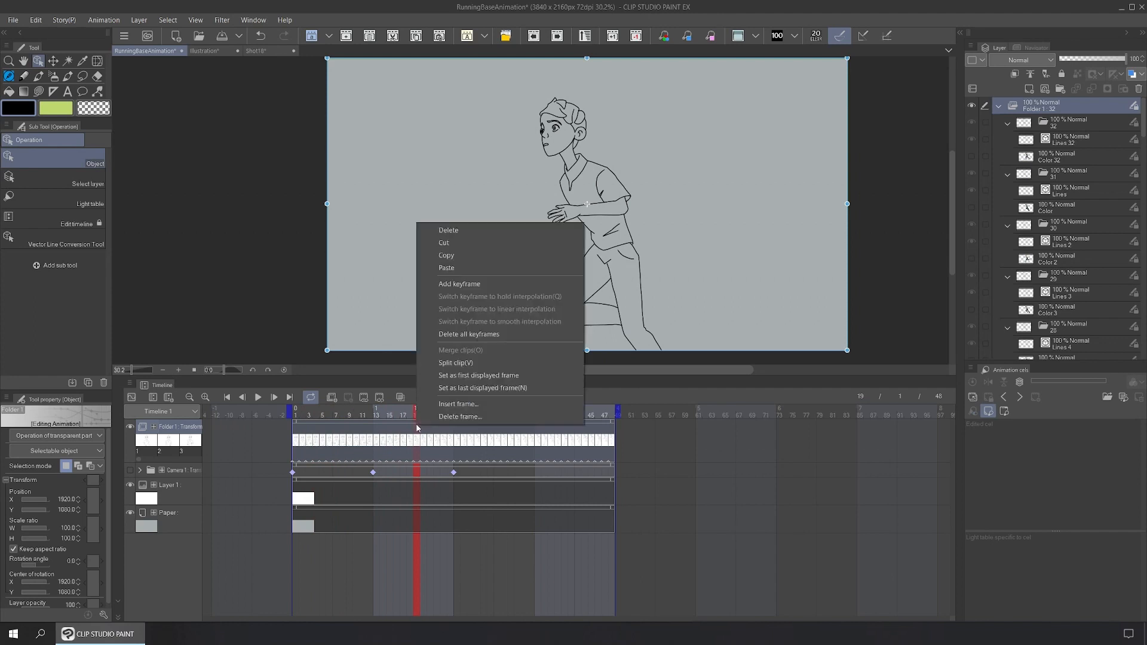
{"action": "left_click", "coordinate": [461, 284]}
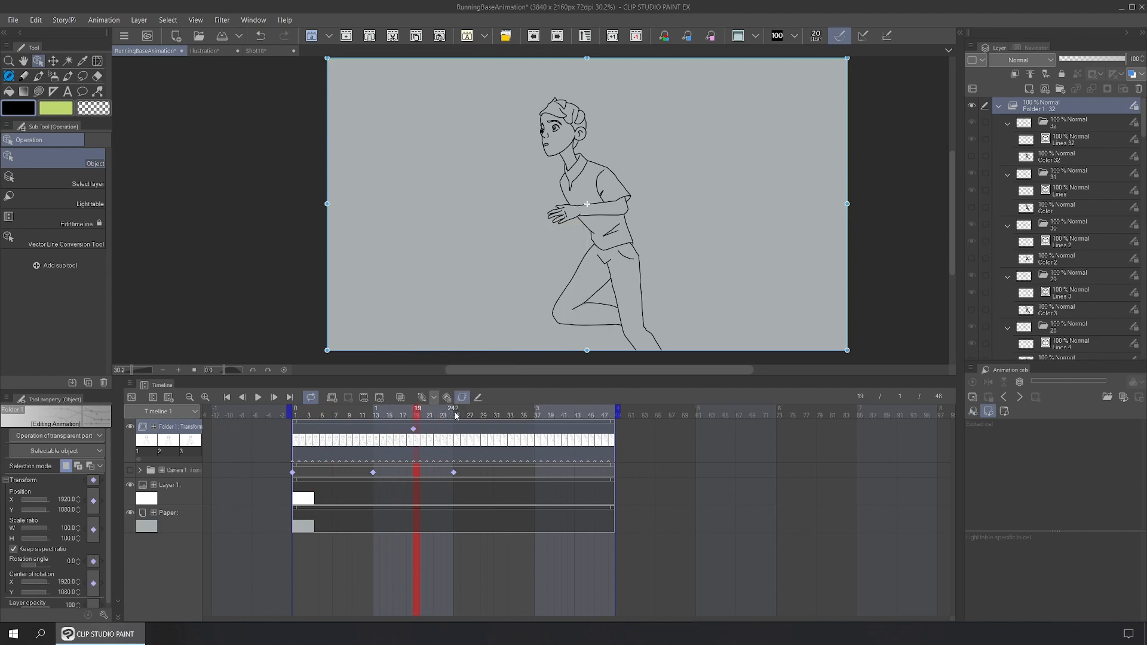
Step: Tilt the runner slightly forward at frame 27 and play back to review
{"action": "left_click_drag", "start_coordinate": [456, 416], "coordinate": [472, 416]}
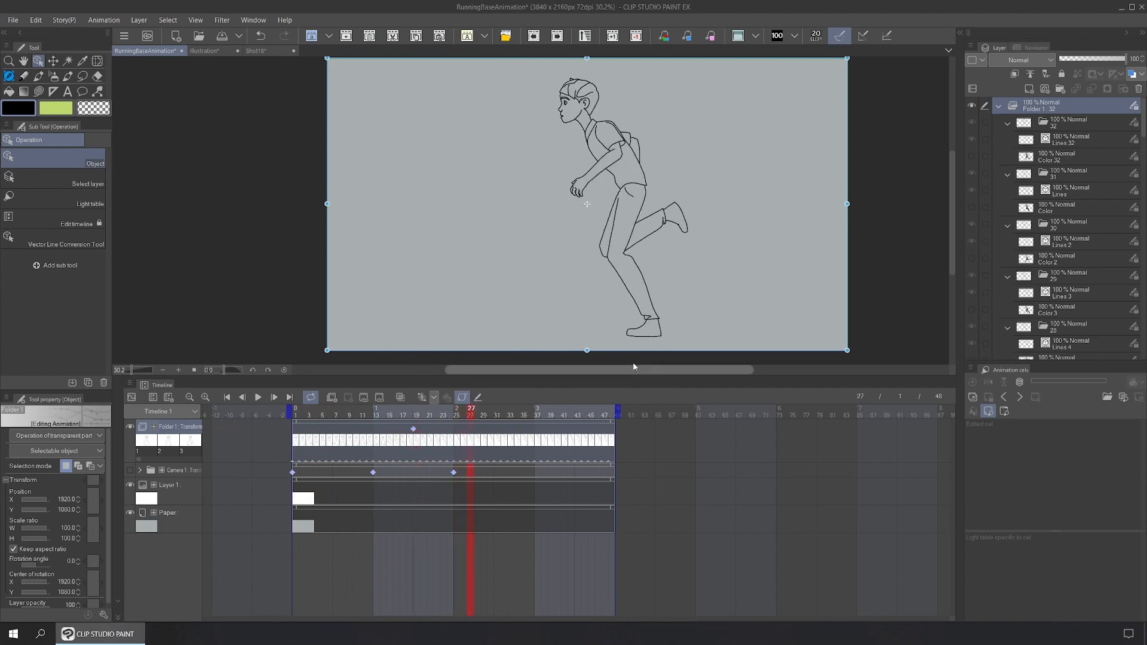
{"action": "left_click_drag", "start_coordinate": [858, 306], "coordinate": [863, 286]}
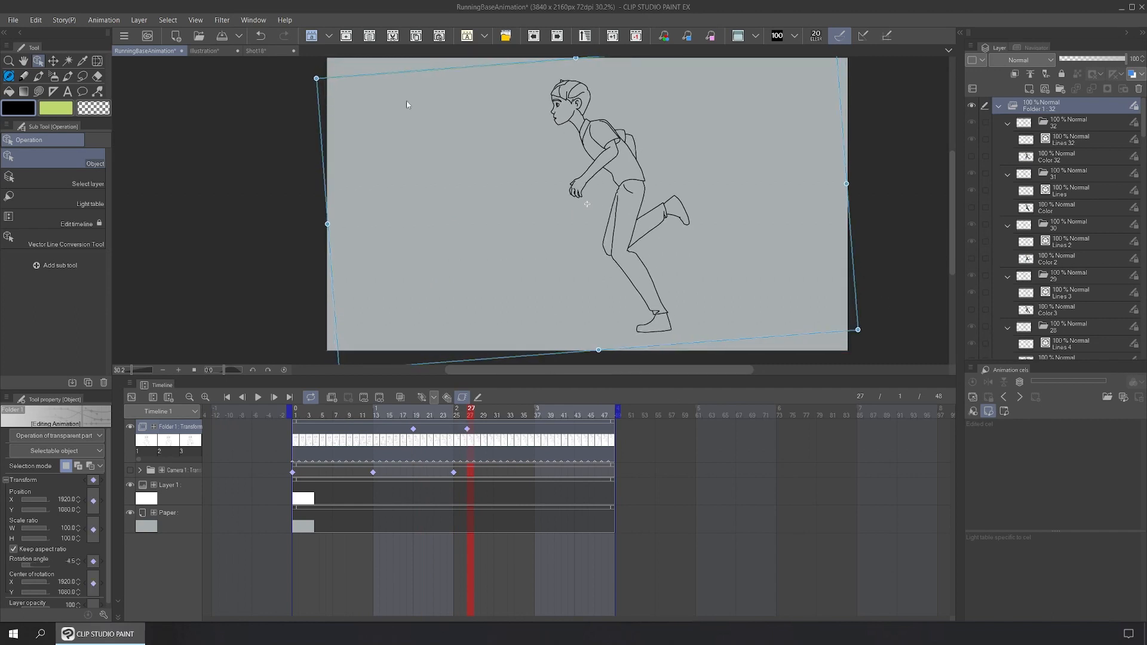
{"action": "left_click", "coordinate": [259, 397]}
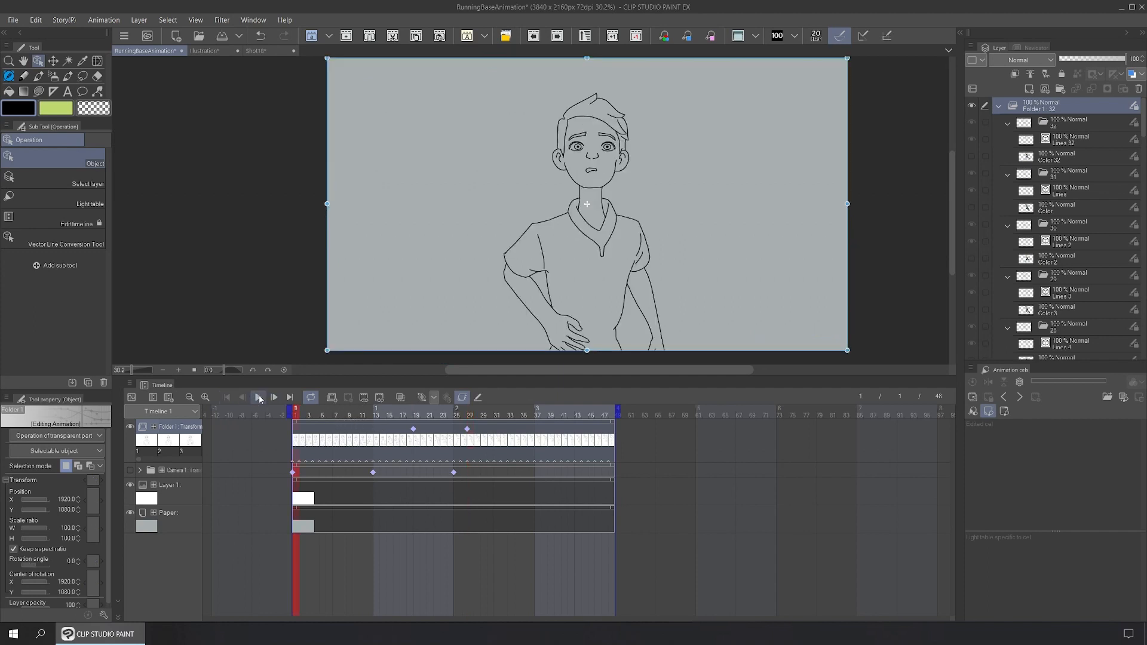
{"action": "left_click", "coordinate": [258, 397]}
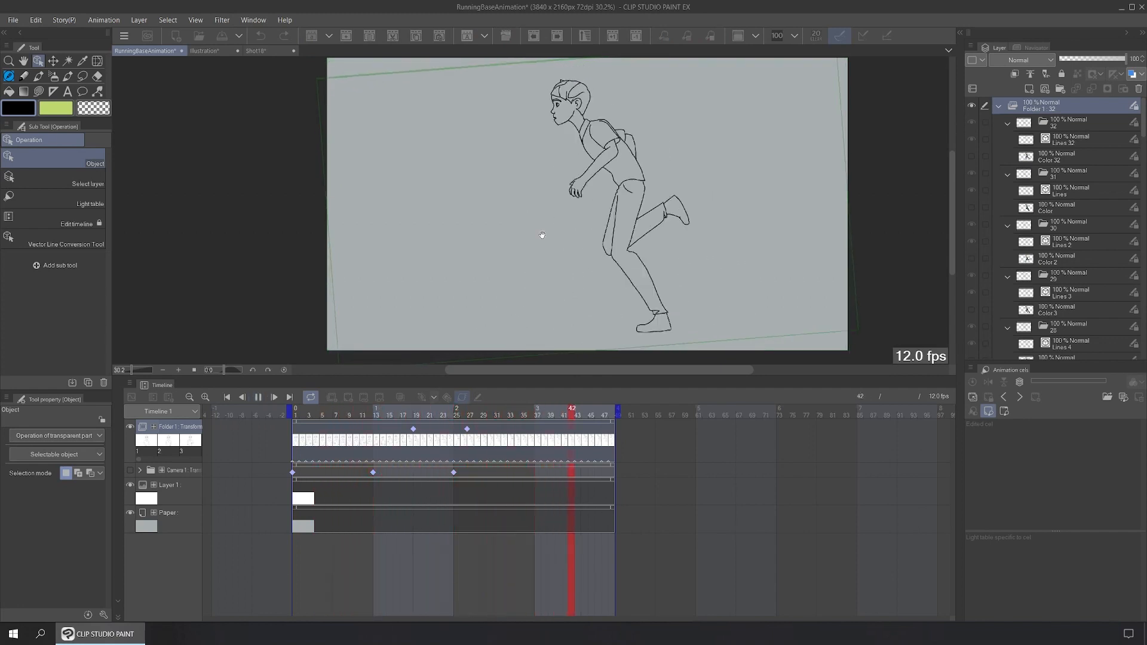
{"action": "left_click", "coordinate": [464, 399]}
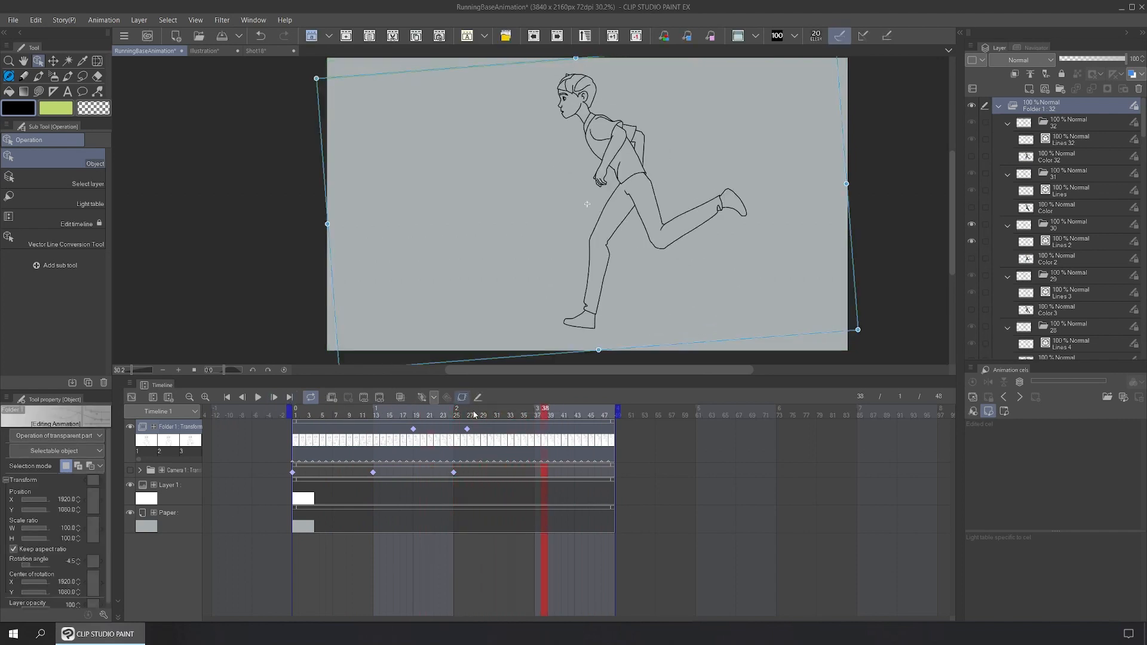
{"action": "left_click", "coordinate": [540, 441]}
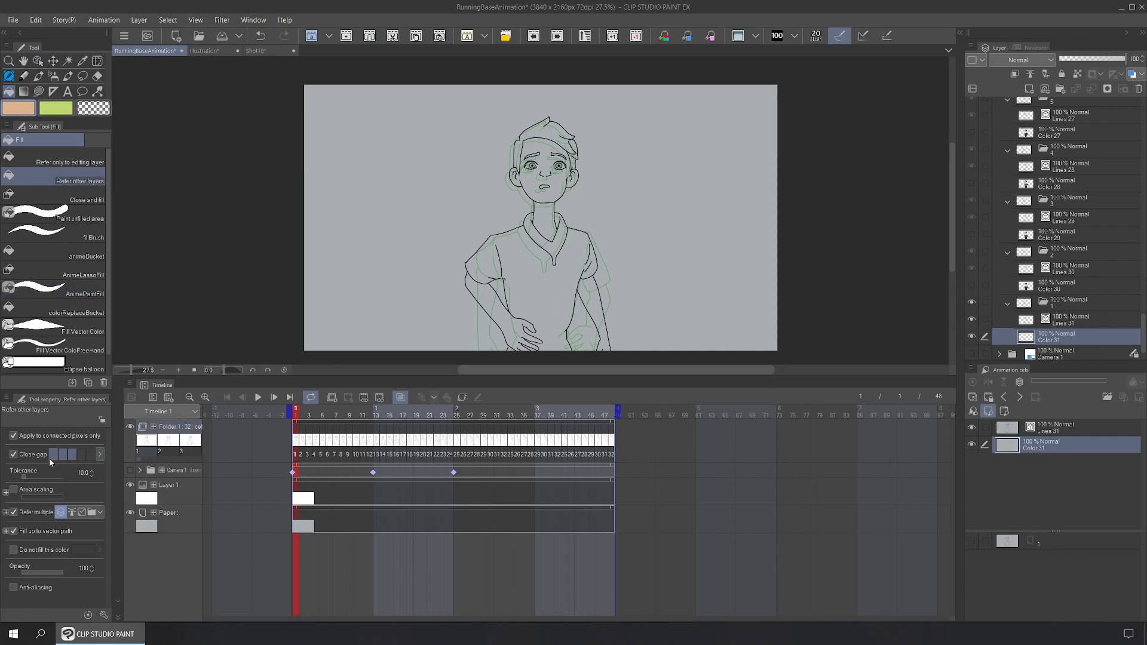
Step: Set the fill to refer to all layers and show the coloured boy reference in the Sub View
{"action": "left_click", "coordinate": [59, 514]}
{"action": "left_click", "coordinate": [253, 21]}
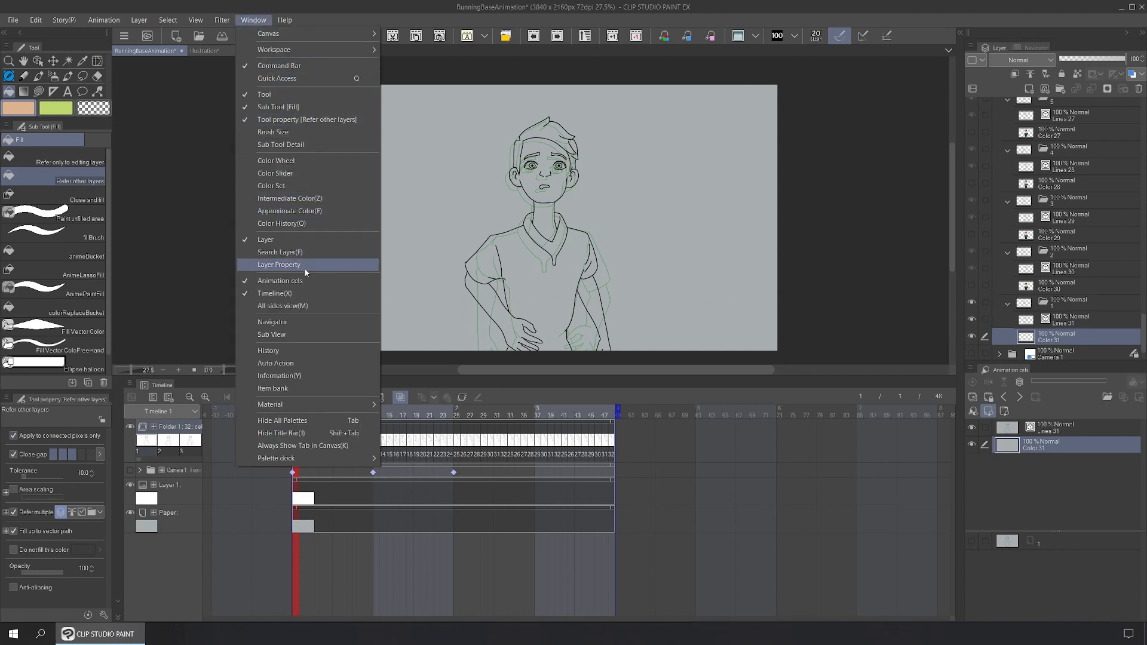
{"action": "left_click", "coordinate": [309, 333]}
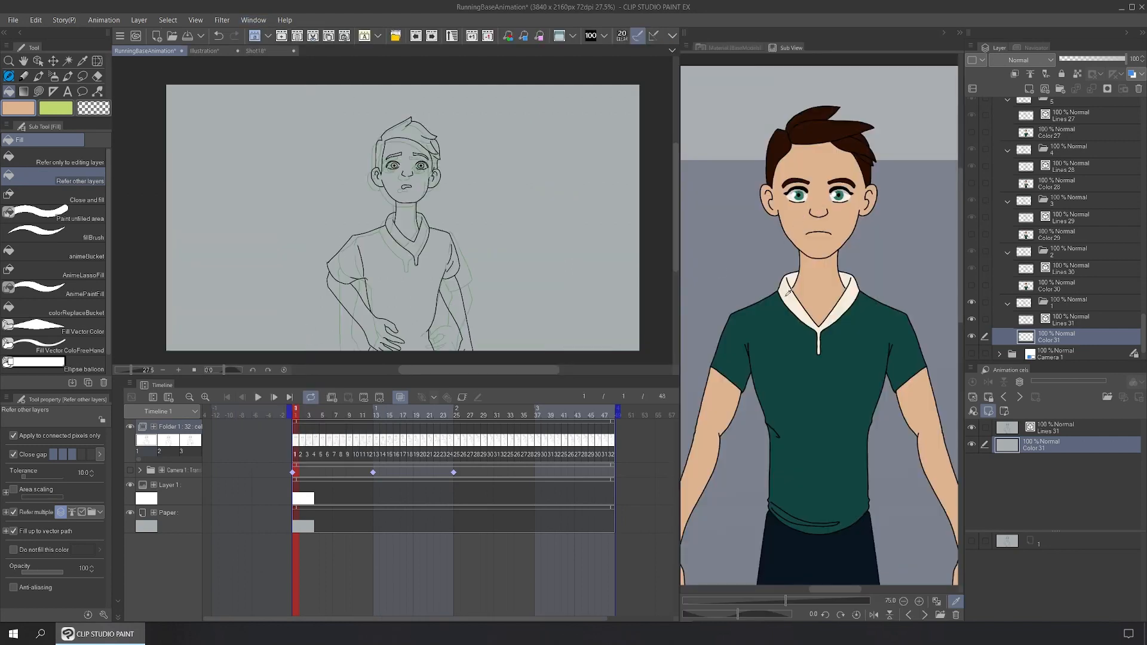
Step: With onion skin hidden, fill the face, neck and left arm with the reference skin tone
{"action": "left_click", "coordinate": [778, 314]}
{"action": "left_click", "coordinate": [793, 296]}
{"action": "left_click", "coordinate": [810, 209]}
{"action": "scroll", "coordinate": [408, 169], "scroll_direction": "up", "scroll_amount": 3}
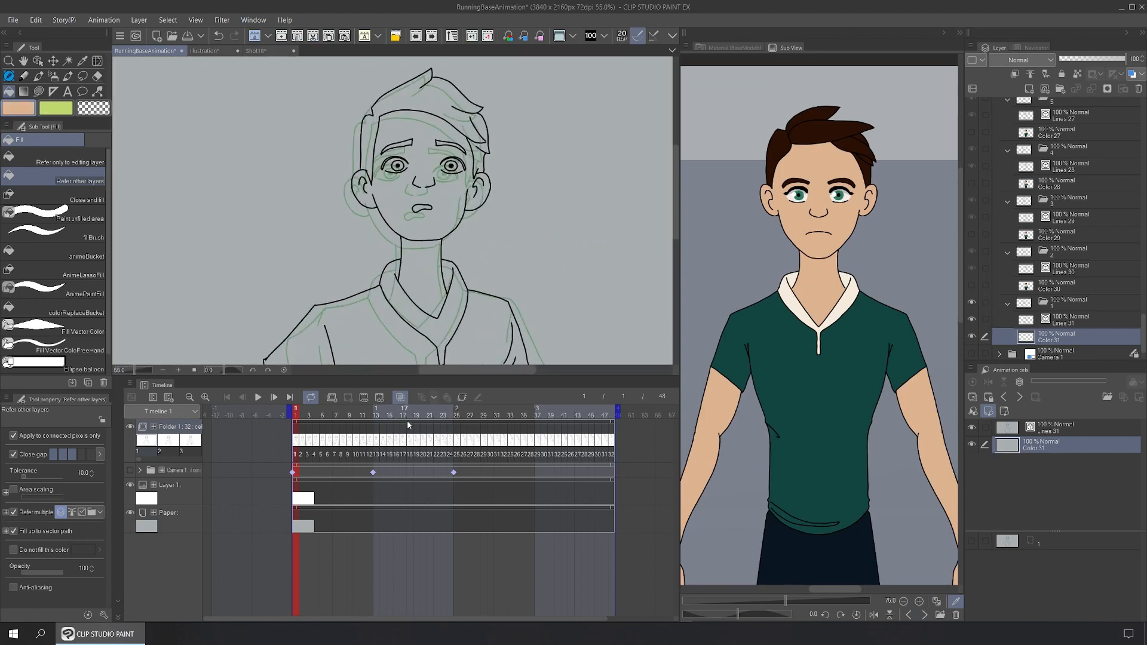
{"action": "left_click", "coordinate": [400, 397]}
{"action": "left_click", "coordinate": [409, 226]}
{"action": "left_click", "coordinate": [418, 255]}
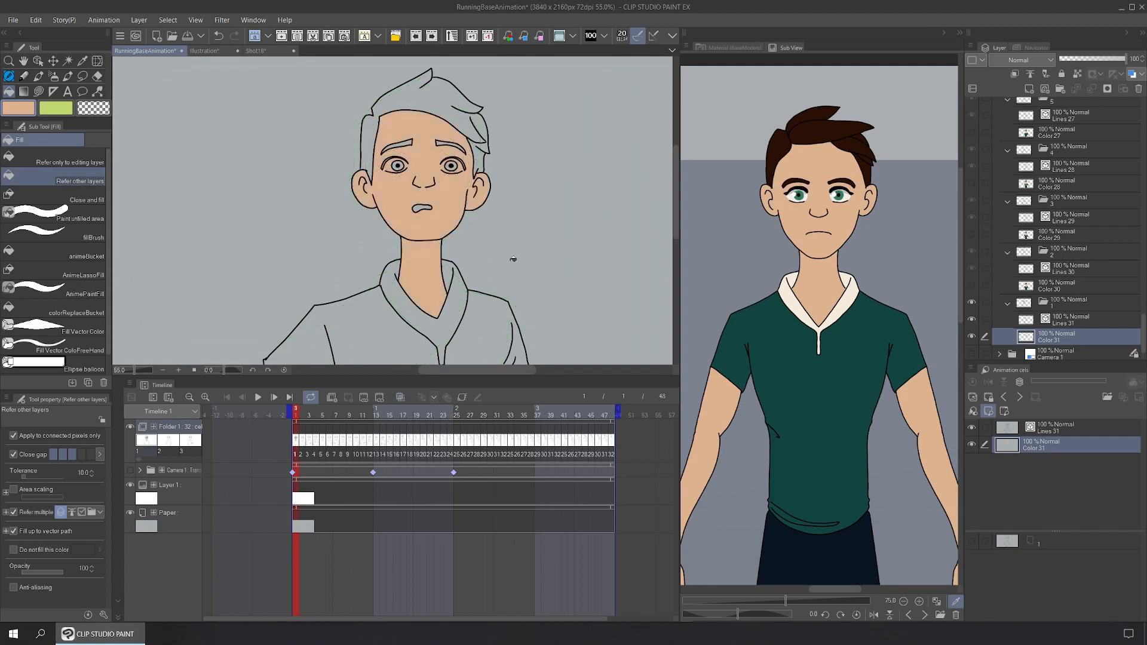
{"action": "scroll", "coordinate": [515, 297], "scroll_direction": "down", "scroll_amount": 4}
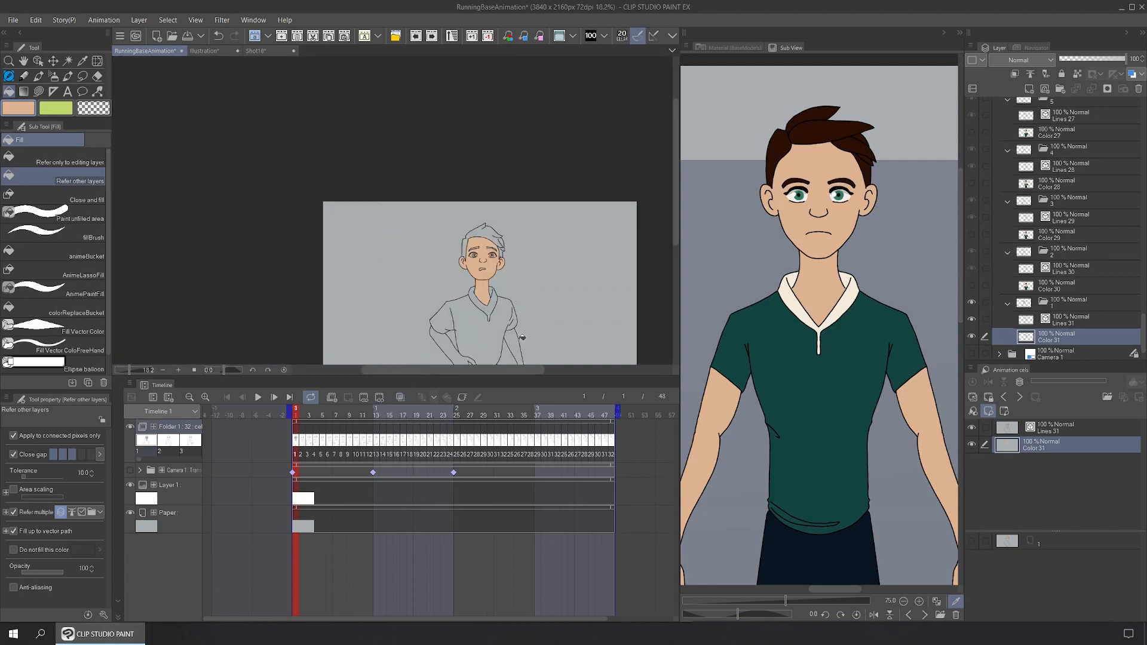
{"action": "left_click", "coordinate": [444, 341]}
Step: Fill the shirt dark green and the collar cream, sampled from the reference
{"action": "left_click_drag", "start_coordinate": [517, 323], "coordinate": [507, 225]}
{"action": "scroll", "coordinate": [515, 249], "scroll_direction": "up", "scroll_amount": 1}
{"action": "scroll", "coordinate": [516, 247], "scroll_direction": "up", "scroll_amount": 1}
{"action": "left_click", "coordinate": [740, 335]}
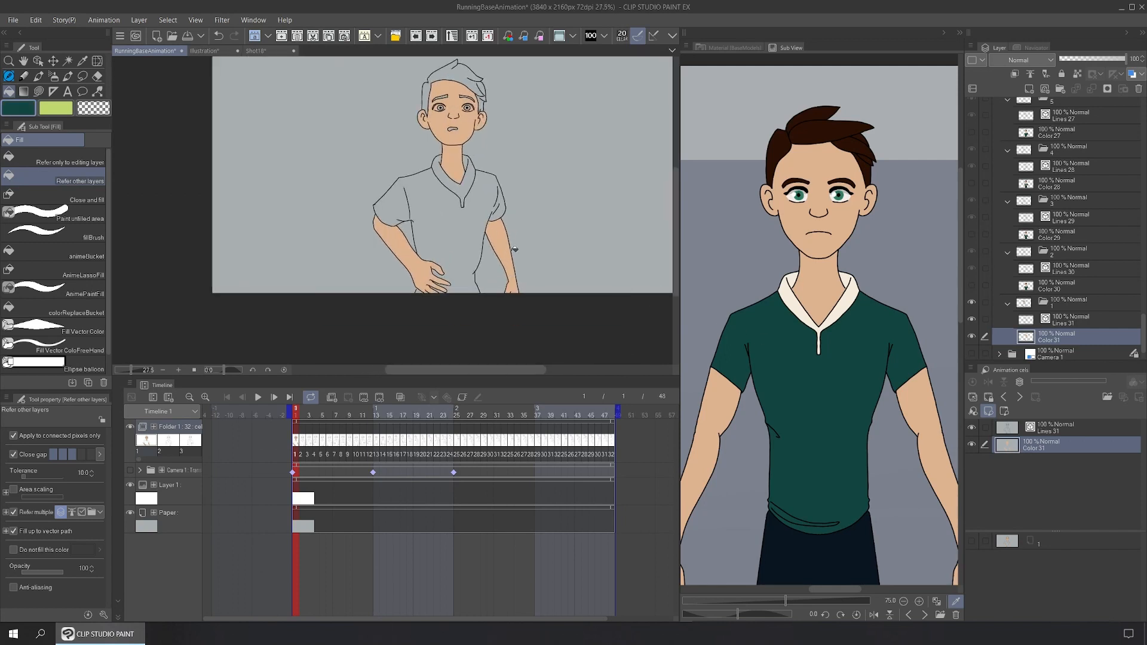
{"action": "left_click", "coordinate": [484, 225]}
{"action": "left_click", "coordinate": [789, 298]}
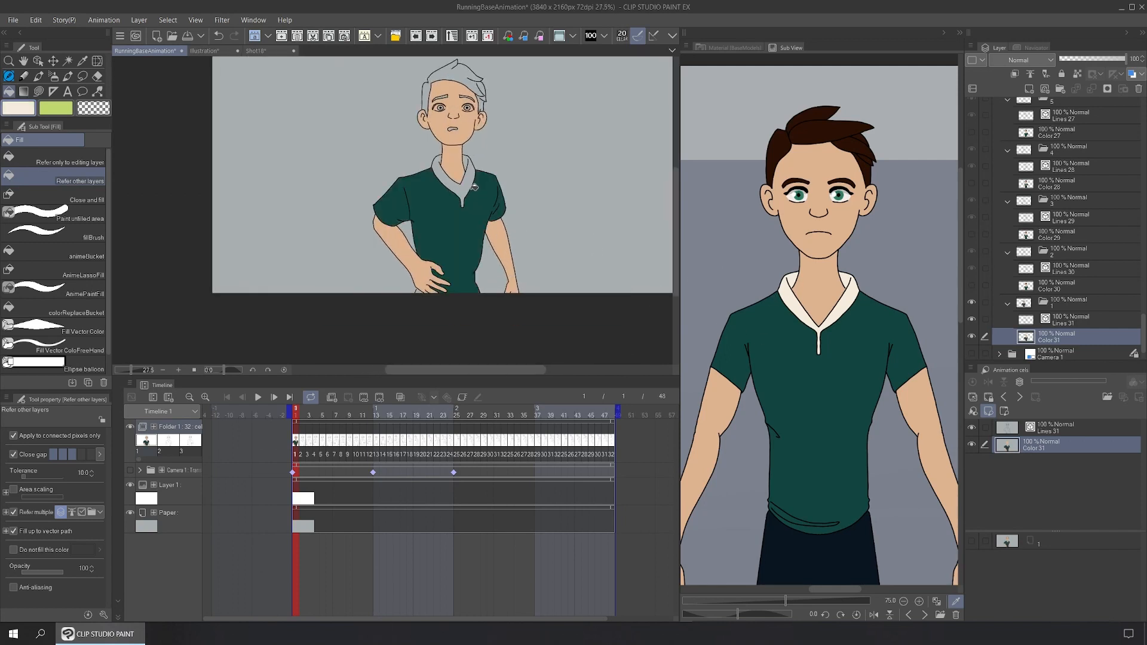
{"action": "left_click", "coordinate": [474, 188]}
Step: Fill the mouth and both eyebrows with the dark brown from the reference hair
{"action": "left_click", "coordinate": [816, 135]}
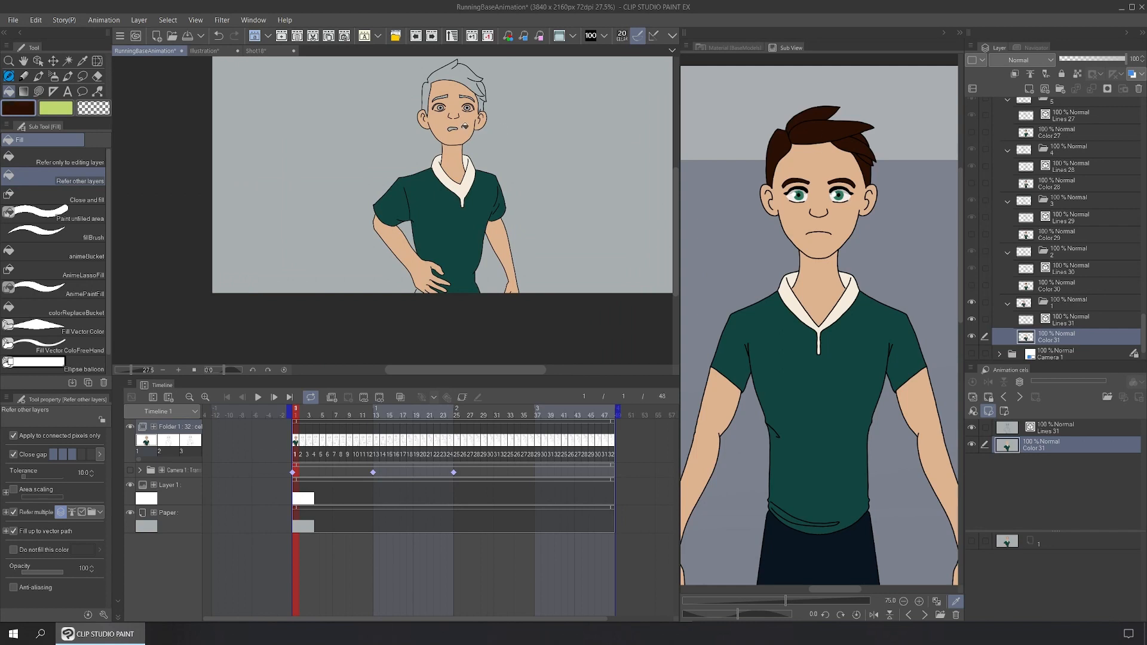
{"action": "left_click", "coordinate": [453, 128]}
{"action": "scroll", "coordinate": [452, 128], "scroll_direction": "up", "scroll_amount": 5}
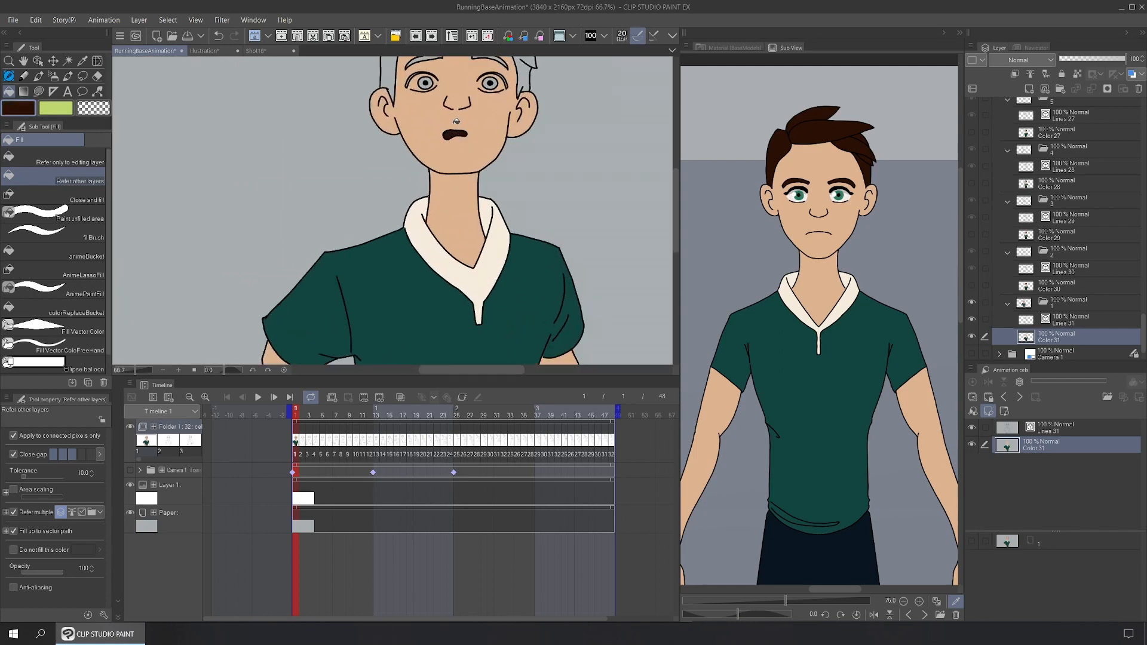
{"action": "left_click_drag", "start_coordinate": [484, 103], "coordinate": [536, 217]}
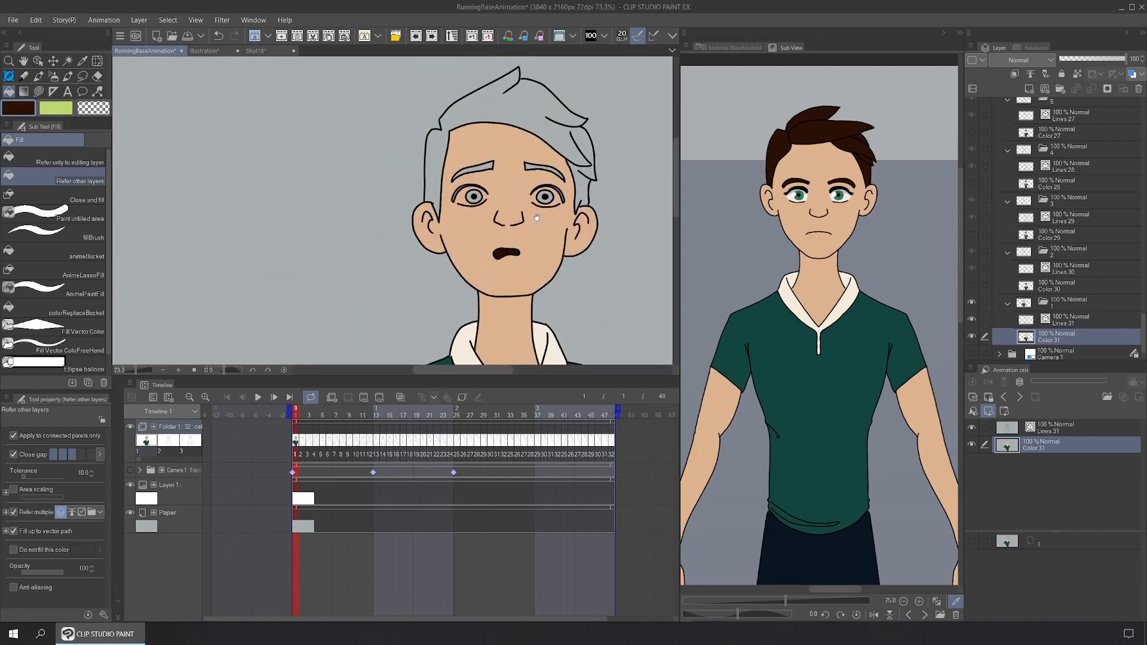
{"action": "left_click", "coordinate": [547, 172]}
{"action": "left_click", "coordinate": [481, 165]}
Step: Adjust the brown and fill the hair, undoing an accidental background fill
{"action": "left_click", "coordinate": [18, 108]}
{"action": "left_click", "coordinate": [957, 218]}
{"action": "left_click", "coordinate": [436, 147]}
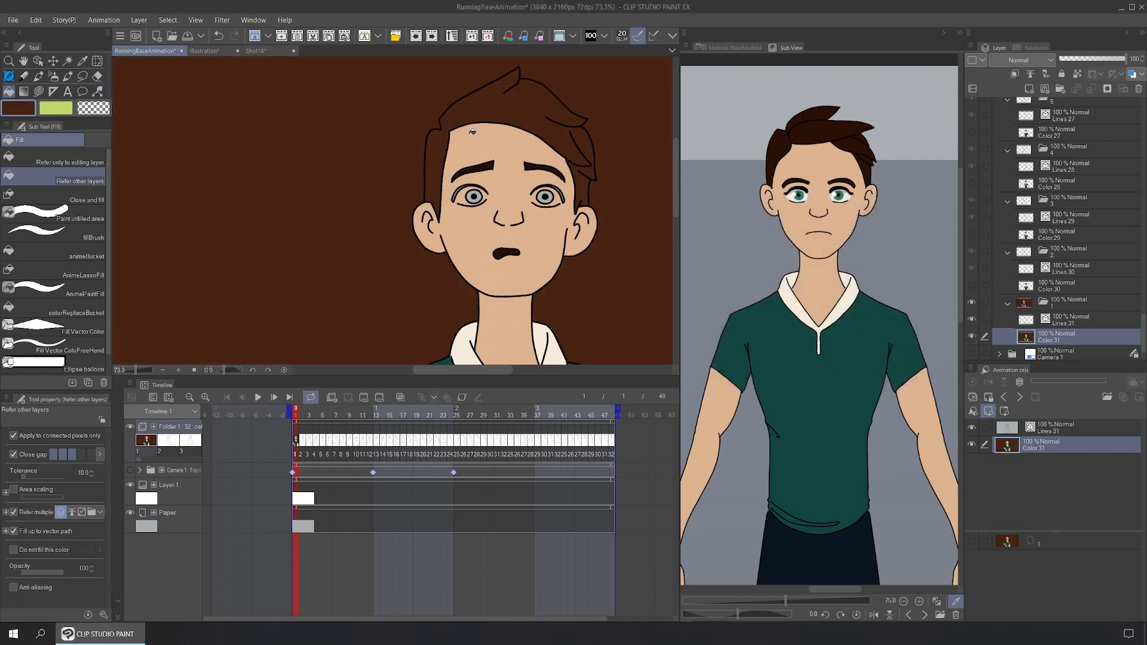
{"action": "left_click", "coordinate": [218, 35]}
{"action": "left_click", "coordinate": [475, 119]}
Step: Fill both irises with the reference eye green and the upper-lid gaps dark brown
{"action": "left_click", "coordinate": [798, 194]}
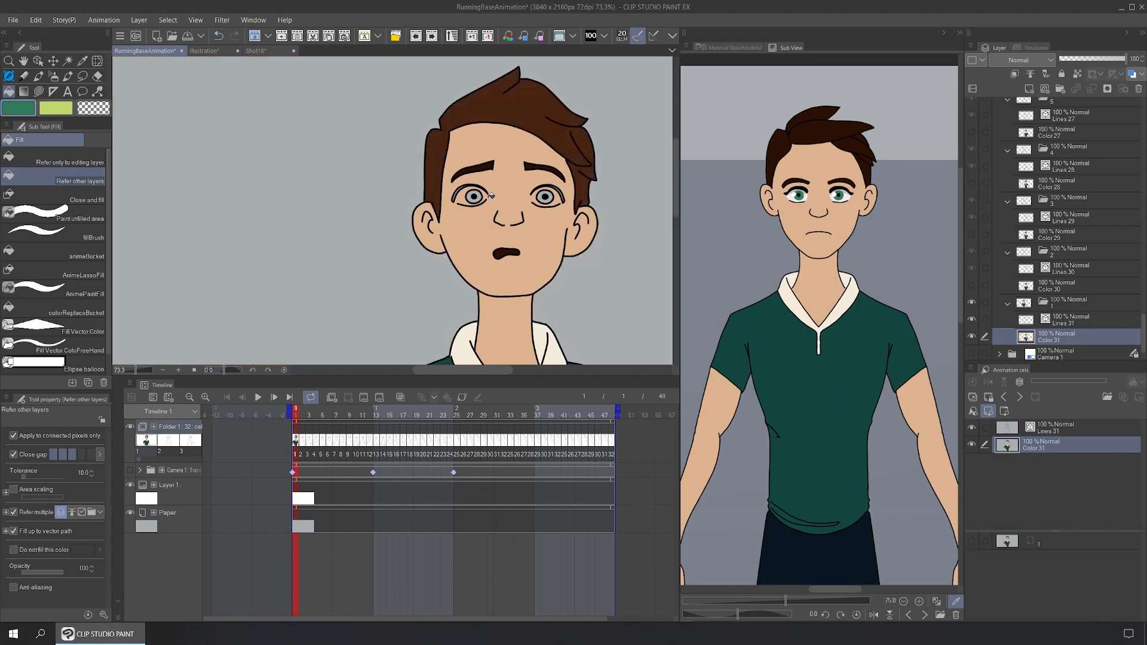
{"action": "left_click", "coordinate": [482, 196]}
{"action": "left_click", "coordinate": [549, 196]}
{"action": "left_click", "coordinate": [960, 33]}
{"action": "scroll", "coordinate": [606, 123], "scroll_direction": "up", "scroll_amount": 5}
{"action": "left_click", "coordinate": [612, 118], "text": "alt"}
{"action": "left_click", "coordinate": [559, 177]}
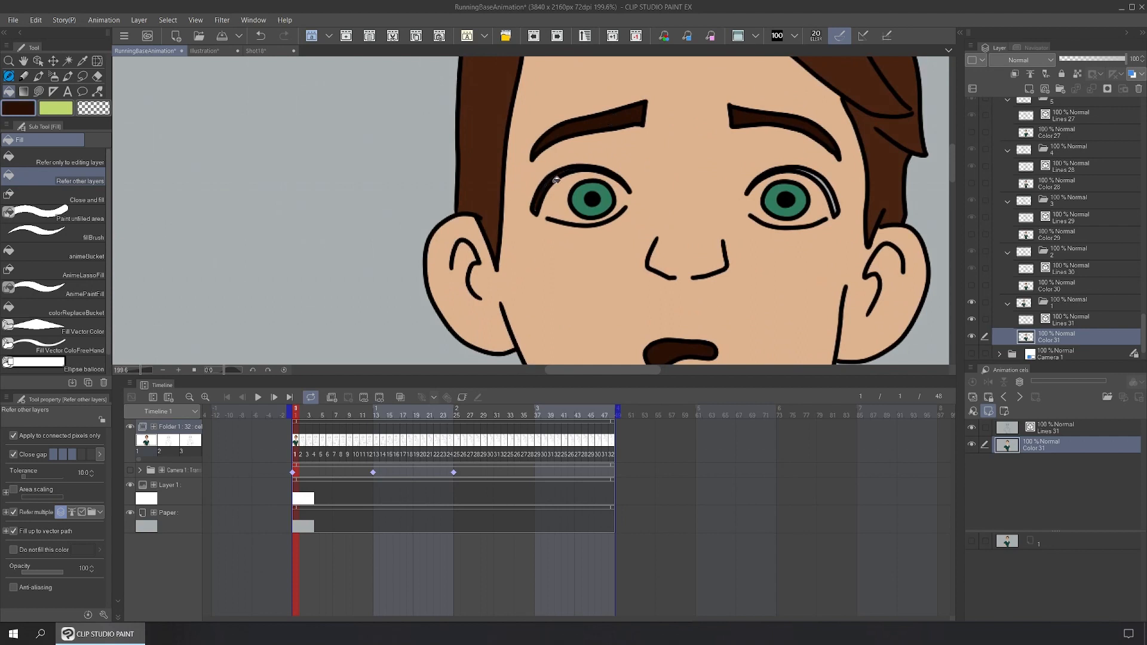
{"action": "left_click", "coordinate": [829, 186]}
Step: Set a light grey main colour for the eye whites
{"action": "left_click", "coordinate": [10, 108]}
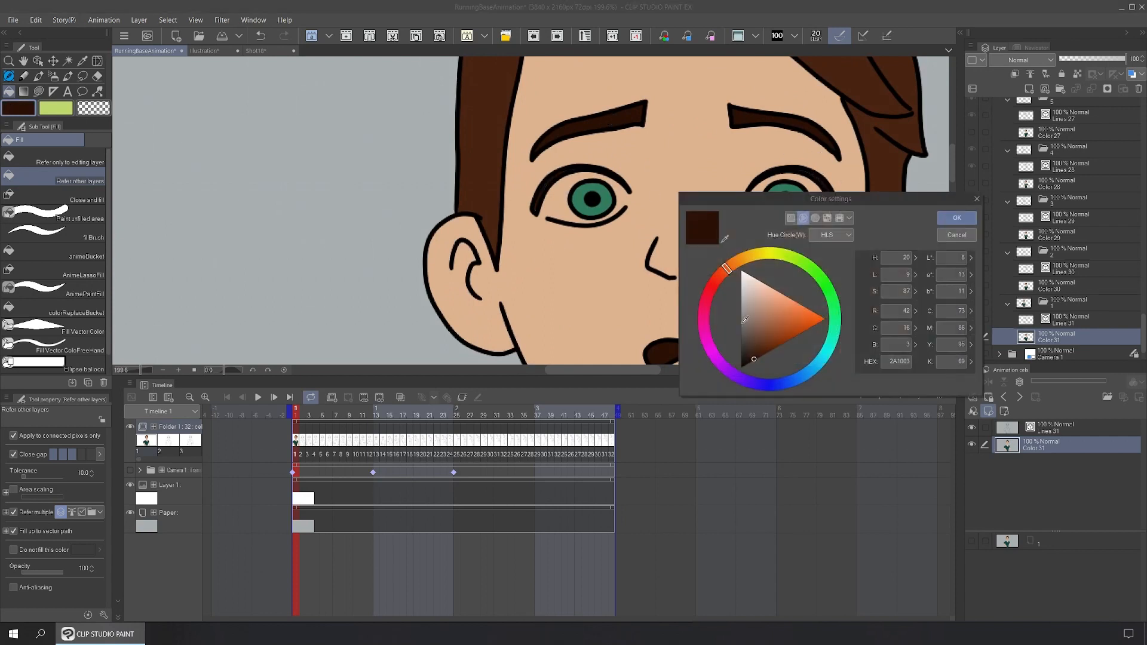
{"action": "left_click", "coordinate": [749, 279]}
{"action": "left_click", "coordinate": [939, 219]}
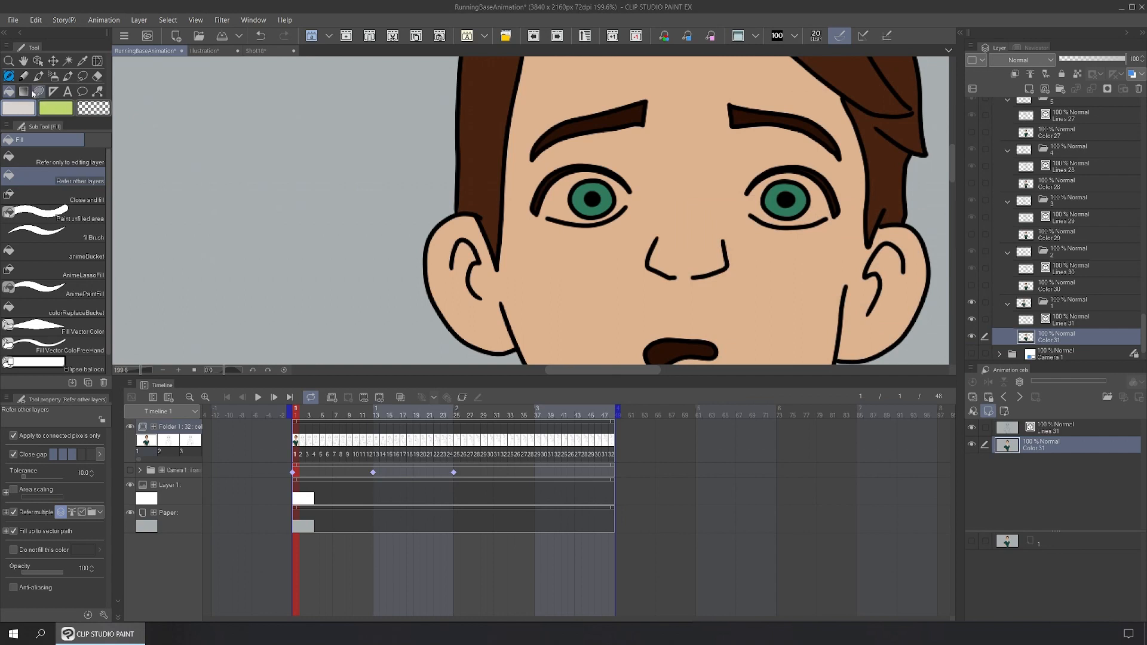
{"action": "left_click", "coordinate": [38, 91]}
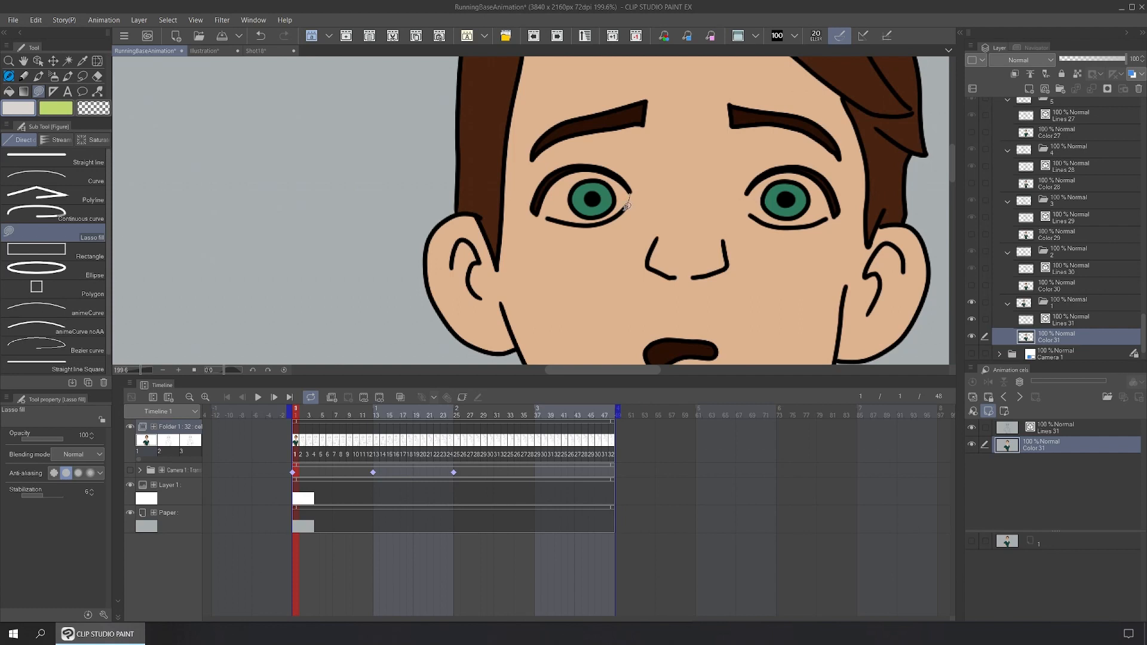
Step: Lasso-fill the left eye's white light grey and re-fill its iris green
{"action": "mouse_move", "coordinate": [627, 206]}
{"action": "left_mouse_down"}
{"action": "mouse_move", "coordinate": [573, 223]}
{"action": "mouse_move", "coordinate": [546, 219]}
{"action": "mouse_move", "coordinate": [545, 196]}
{"action": "mouse_move", "coordinate": [568, 172]}
{"action": "mouse_move", "coordinate": [599, 166]}
{"action": "mouse_move", "coordinate": [634, 194]}
{"action": "left_mouse_up"}
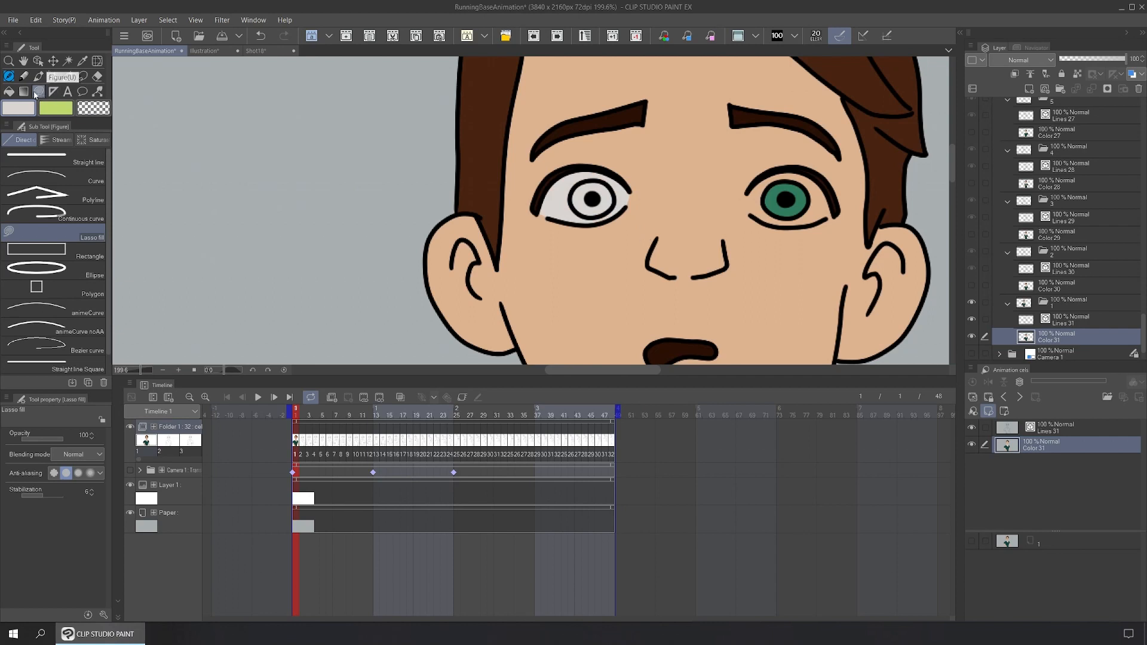
{"action": "key", "text": "g"}
{"action": "left_click", "coordinate": [791, 207], "text": "alt"}
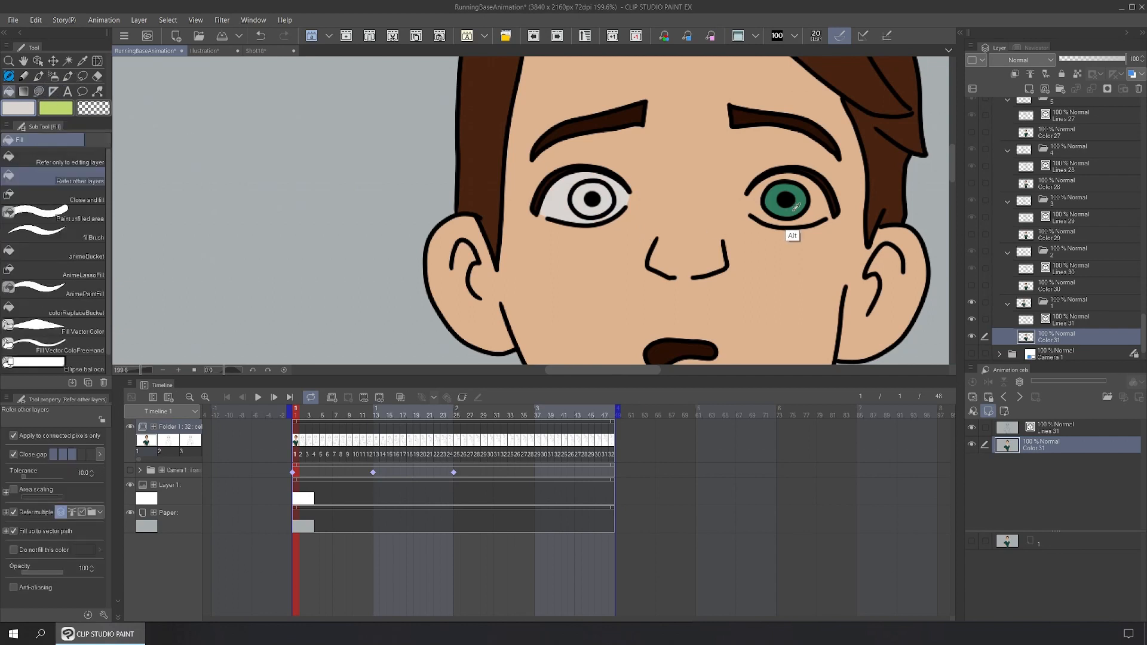
{"action": "left_click", "coordinate": [608, 209]}
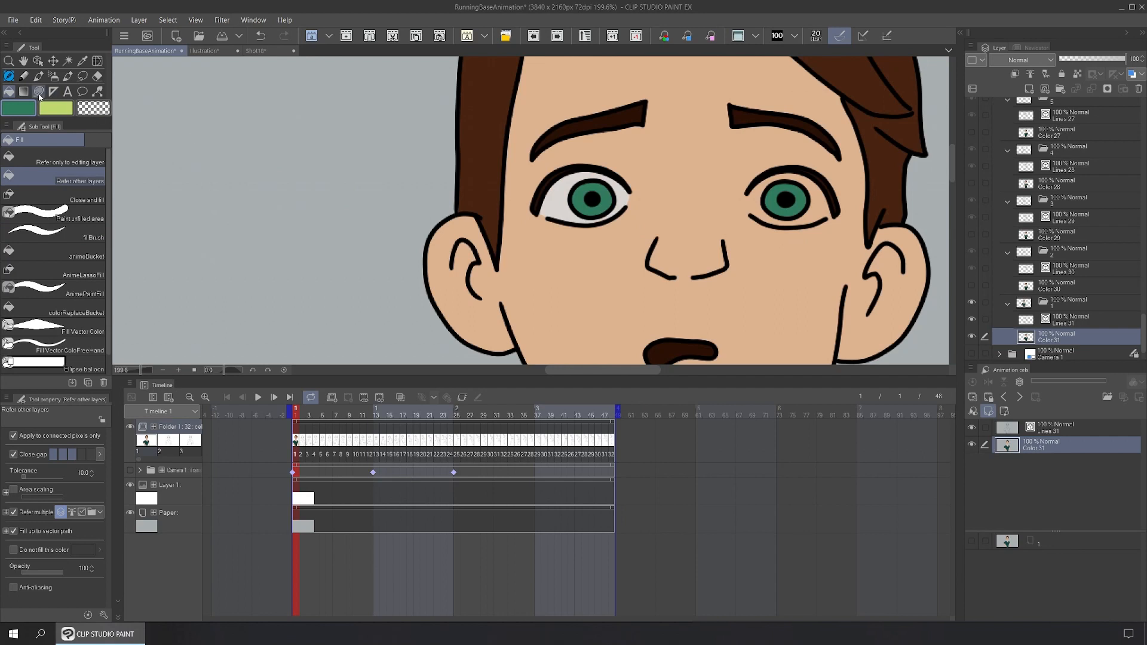
Step: Lasso-fill the right eye's white light grey and re-fill its iris green
{"action": "left_click", "coordinate": [625, 198], "text": "alt"}
{"action": "key", "text": "u"}
{"action": "mouse_move", "coordinate": [754, 210]}
{"action": "left_mouse_down"}
{"action": "mouse_move", "coordinate": [745, 196]}
{"action": "mouse_move", "coordinate": [772, 174]}
{"action": "mouse_move", "coordinate": [813, 173]}
{"action": "mouse_move", "coordinate": [834, 217]}
{"action": "mouse_move", "coordinate": [794, 226]}
{"action": "mouse_move", "coordinate": [752, 212]}
{"action": "left_mouse_up"}
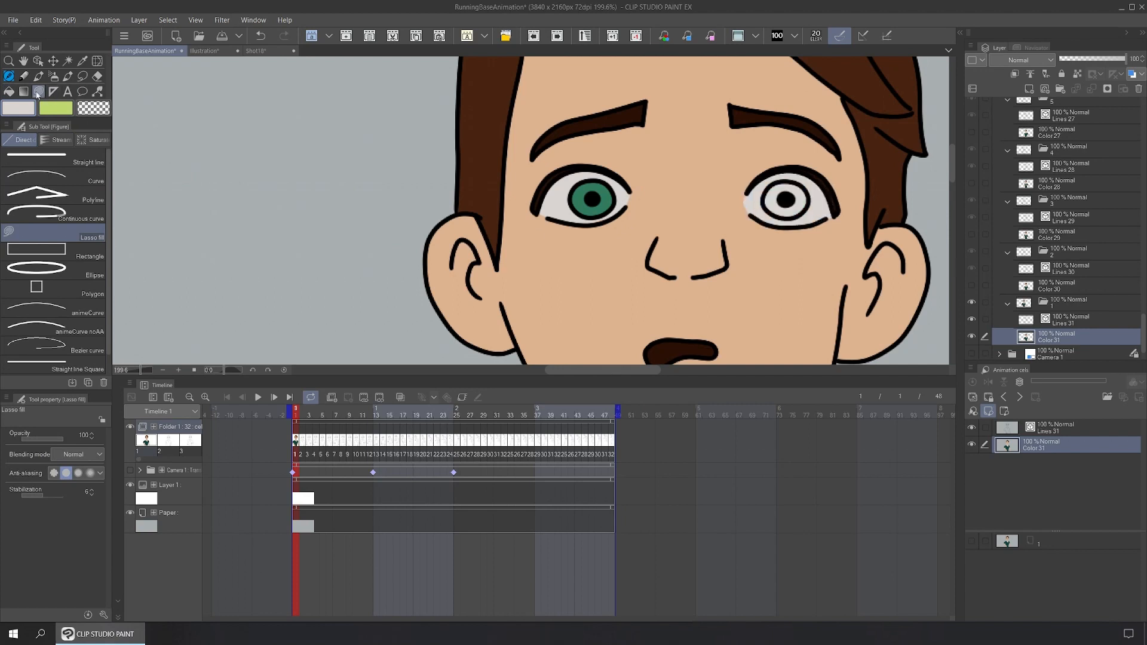
{"action": "left_click", "coordinate": [9, 91]}
{"action": "left_click", "coordinate": [610, 198], "text": "alt"}
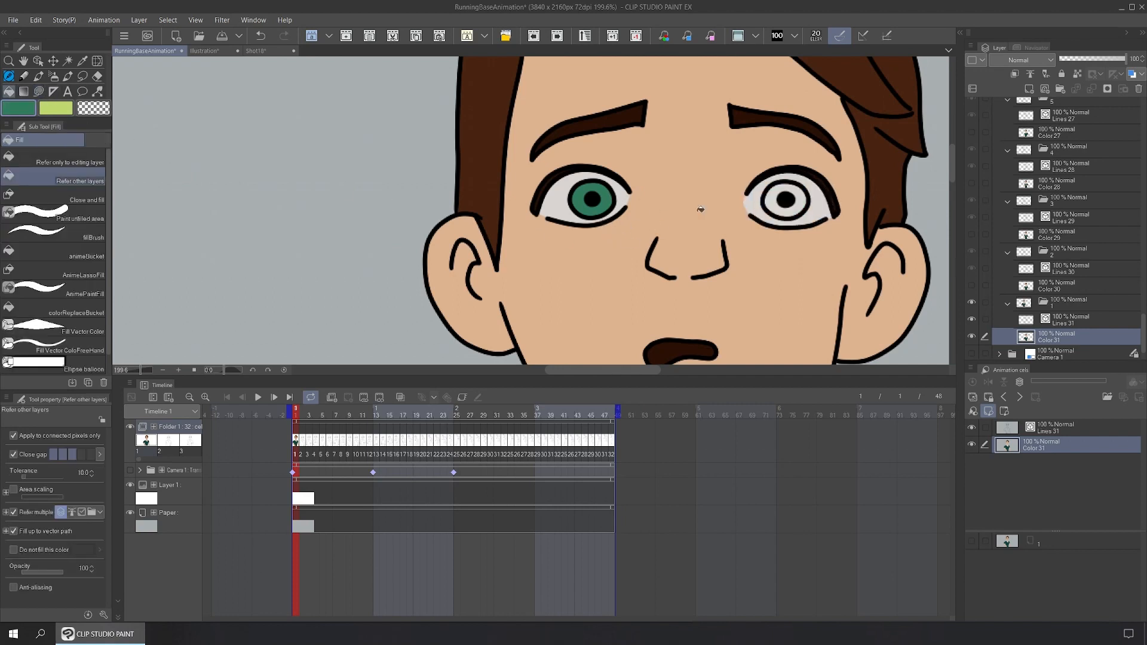
{"action": "left_click", "coordinate": [777, 208]}
{"action": "scroll", "coordinate": [873, 230], "scroll_direction": "down", "scroll_amount": 8}
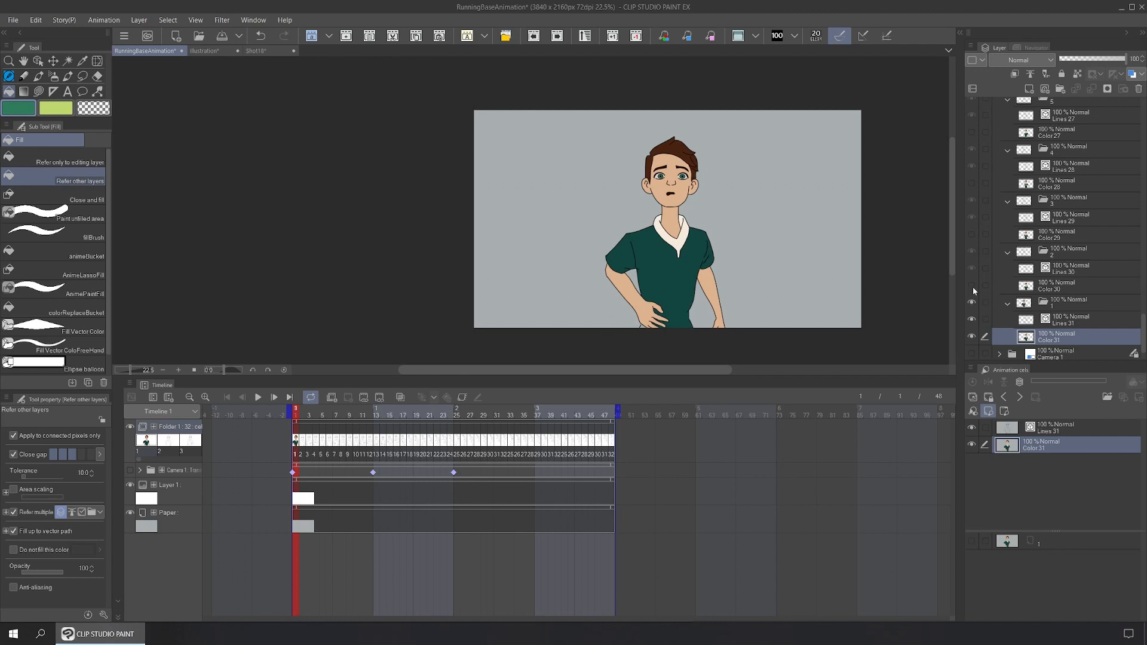
Step: Enlarge and fit the canvas, play the running cycle, then stop on frame 27
{"action": "scroll", "coordinate": [973, 196], "scroll_direction": "up", "scroll_amount": 10}
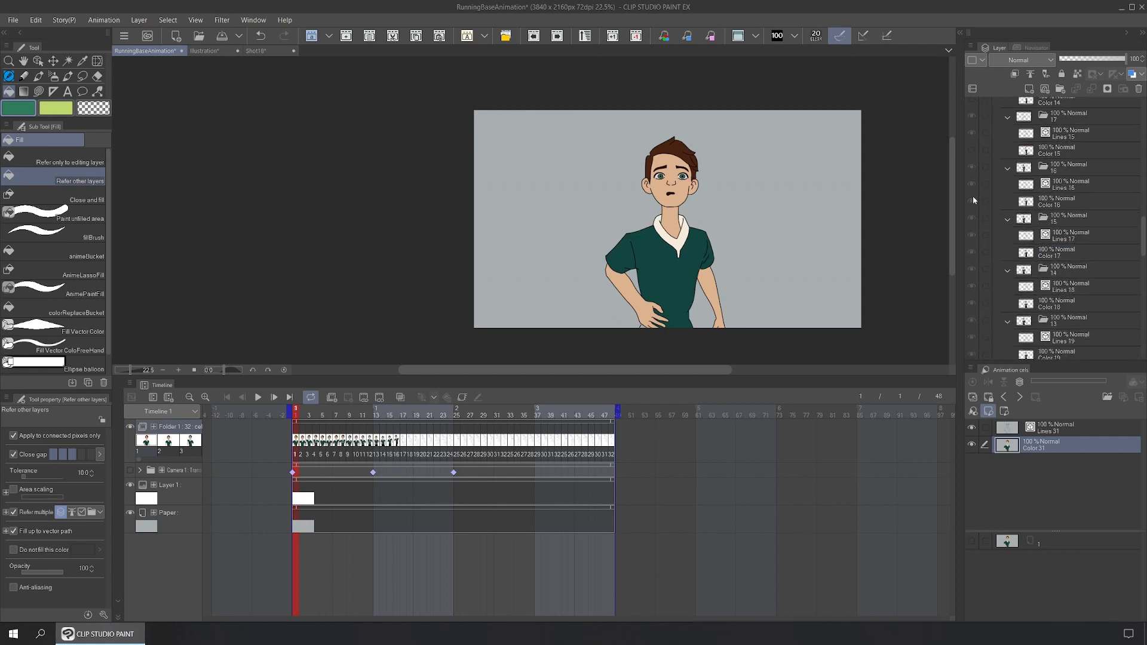
{"action": "scroll", "coordinate": [972, 196], "scroll_direction": "up", "scroll_amount": 12}
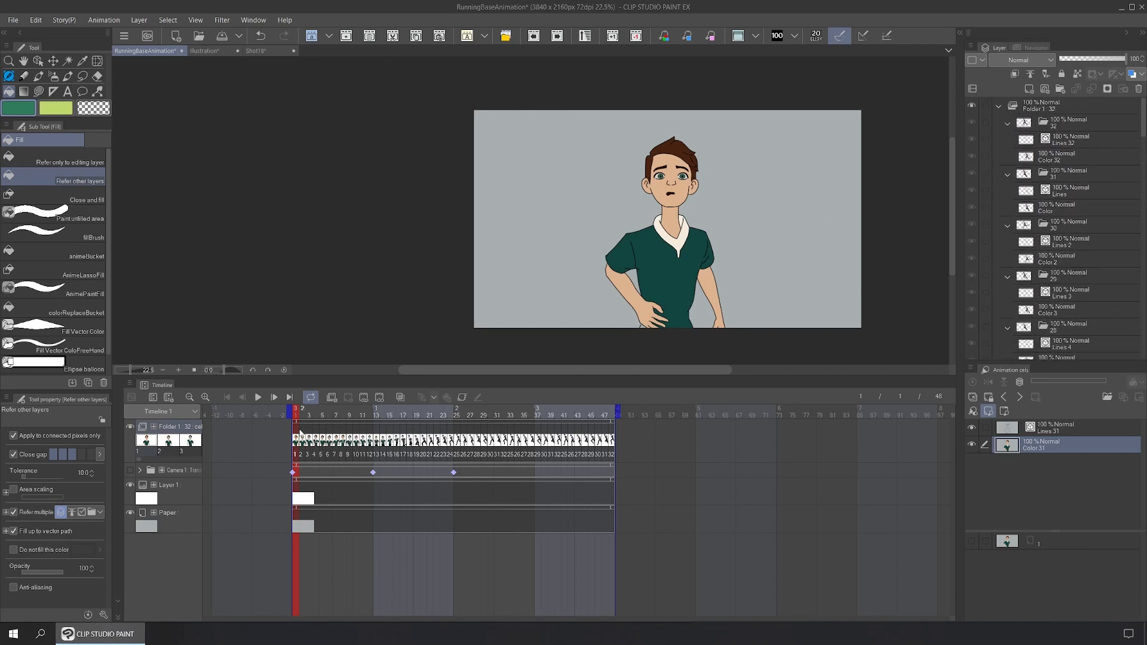
{"action": "left_click_drag", "start_coordinate": [369, 382], "coordinate": [370, 521]}
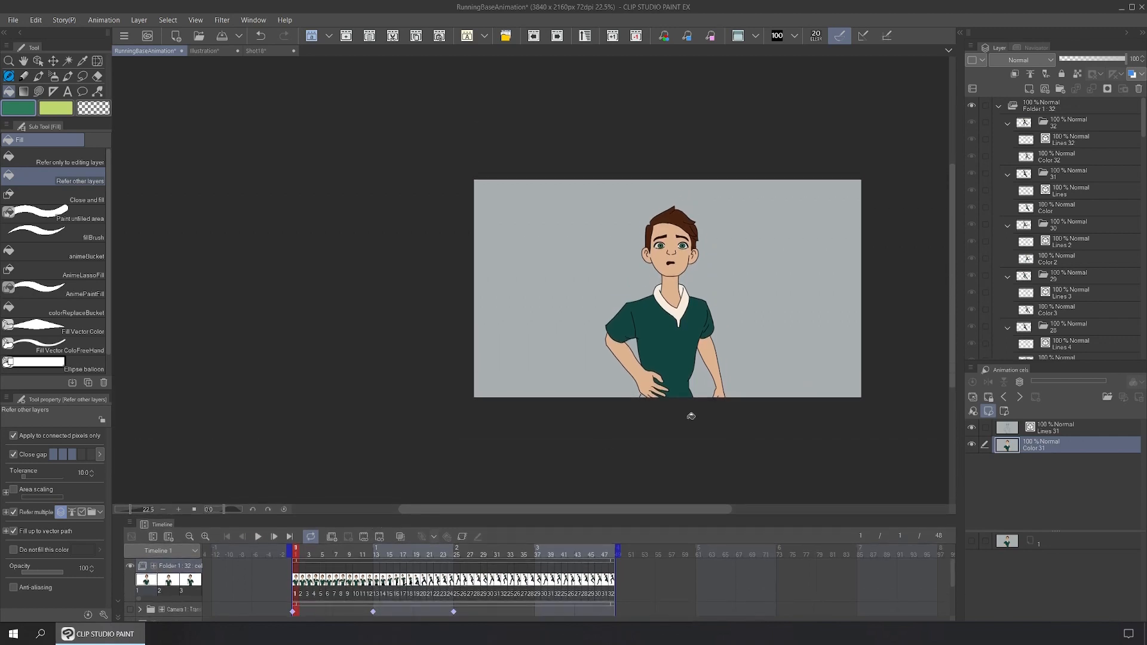
{"action": "key", "text": "ctrl+0"}
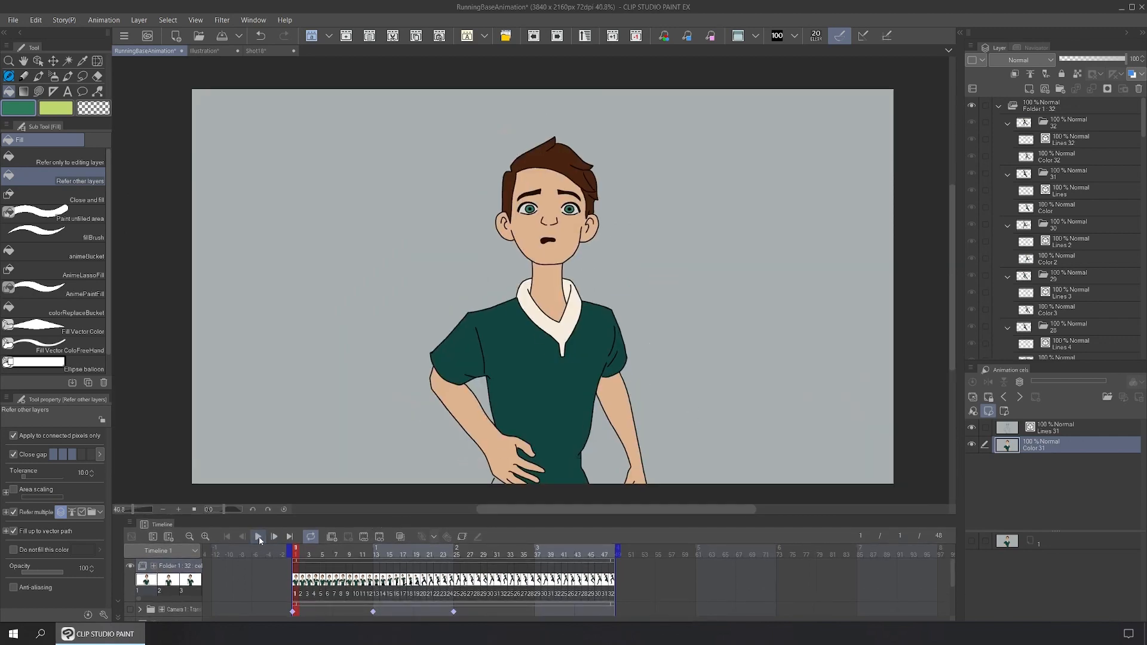
{"action": "left_click", "coordinate": [259, 537]}
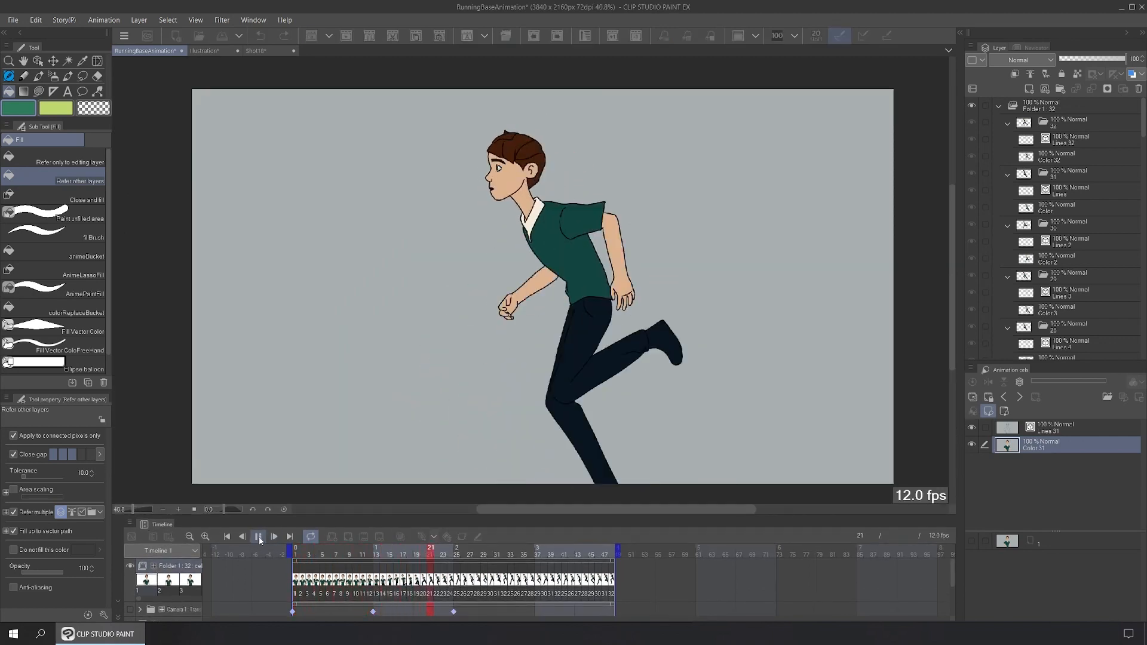
{"action": "left_click", "coordinate": [470, 556]}
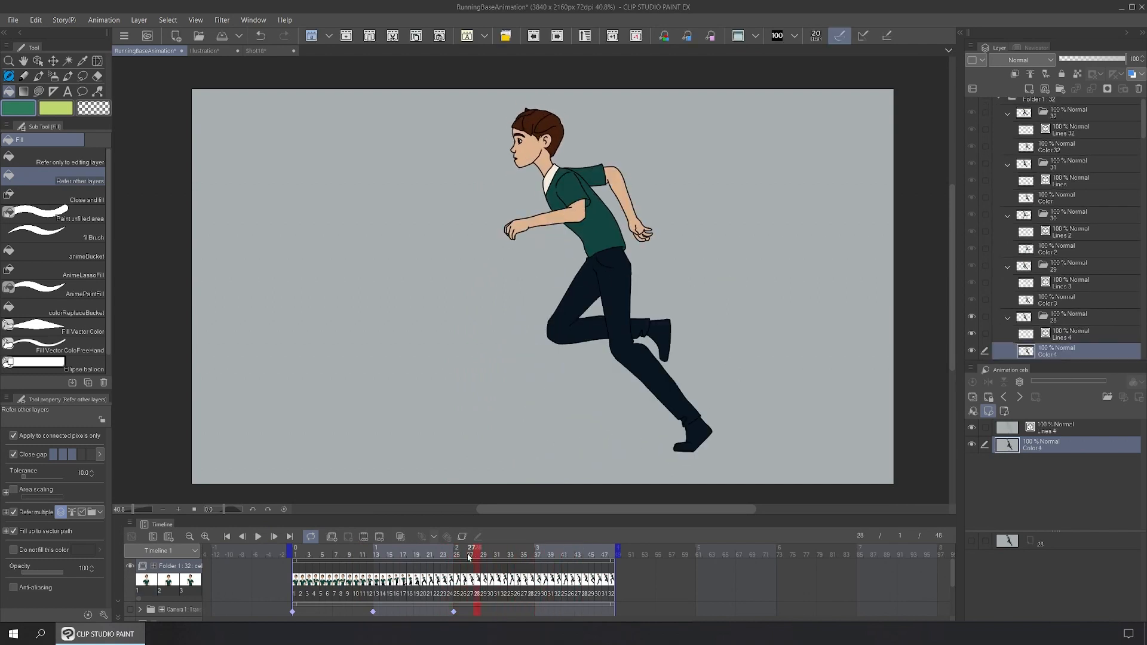
{"action": "left_click", "coordinate": [470, 556]}
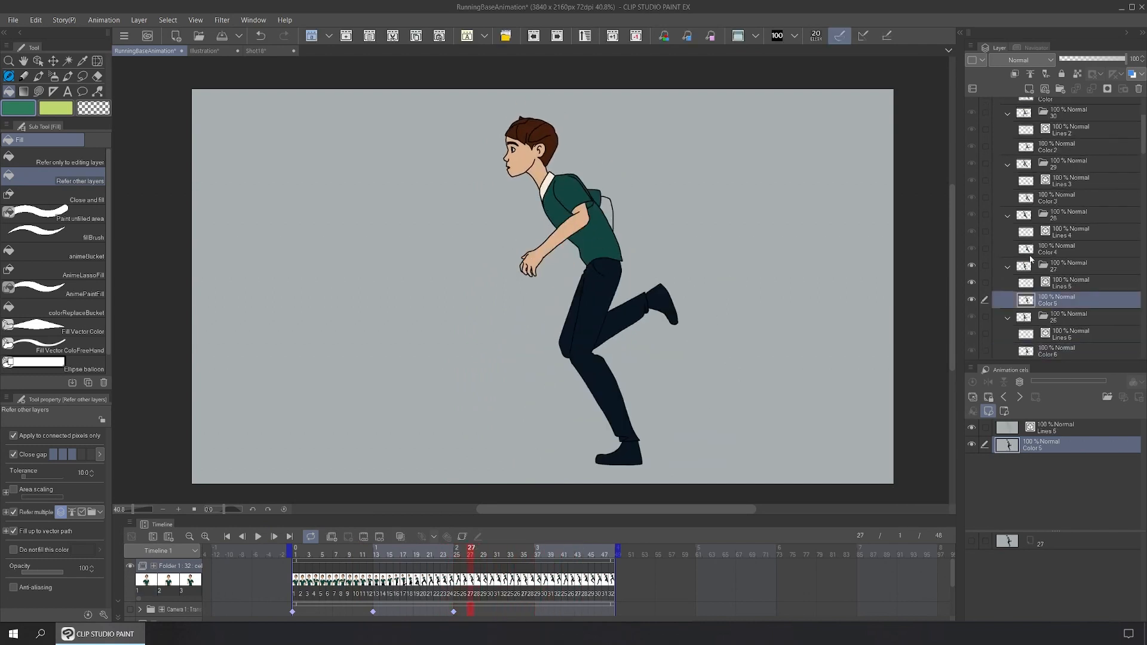
Step: Fill frame 27's gap behind the shirt with skin tone and check frames 10–27
{"action": "left_click", "coordinate": [584, 218], "text": "alt"}
{"action": "left_click", "coordinate": [611, 208]}
{"action": "mouse_move", "coordinate": [445, 551]}
{"action": "left_mouse_down"}
{"action": "mouse_move", "coordinate": [328, 550]}
{"action": "mouse_move", "coordinate": [454, 559]}
{"action": "left_mouse_up"}
{"action": "left_click_drag", "start_coordinate": [442, 559], "coordinate": [380, 557]}
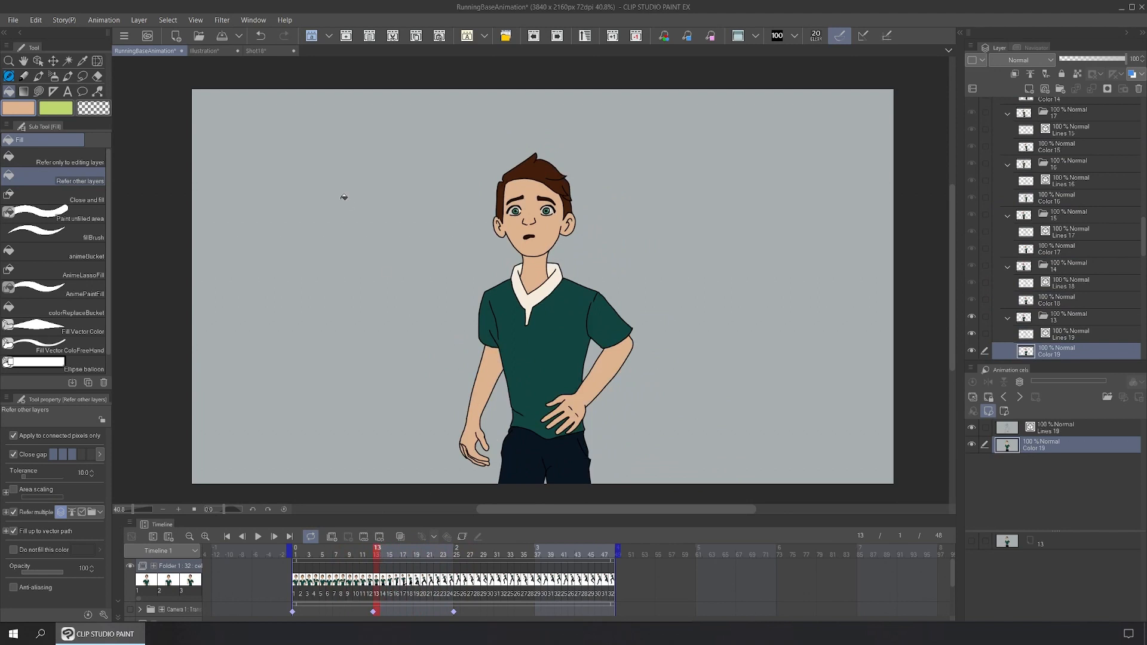